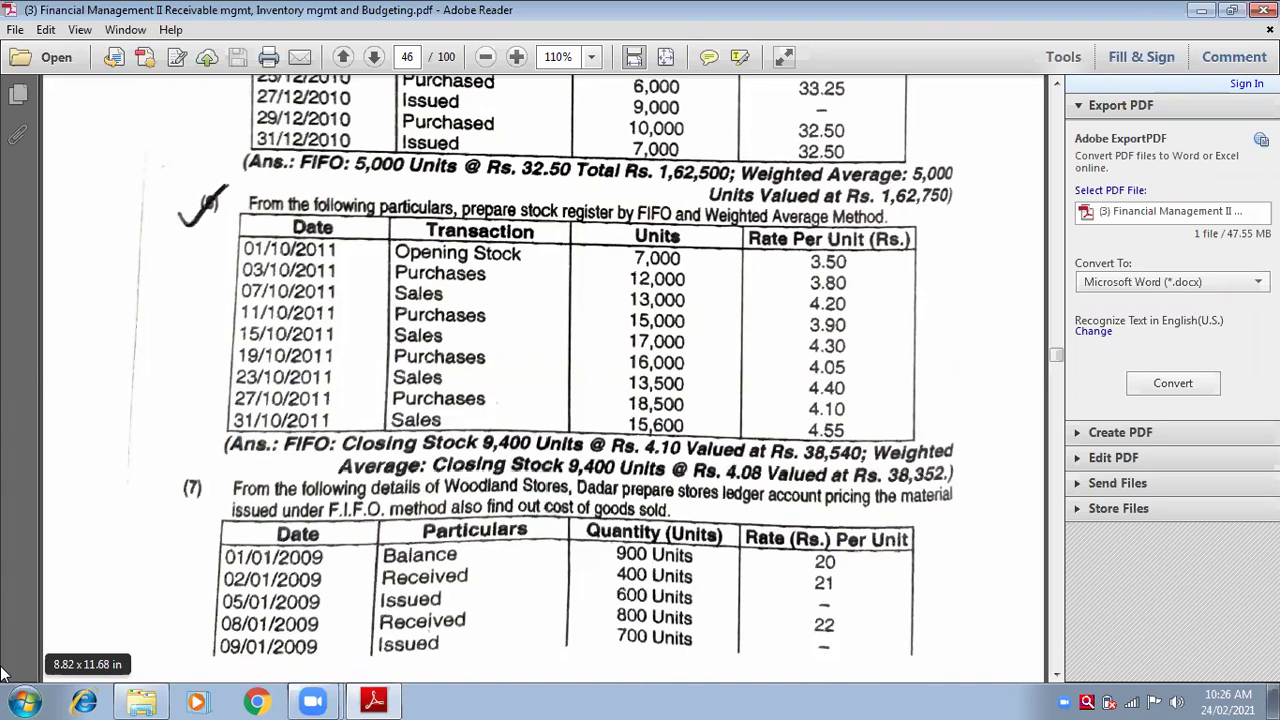
# Step: Open the Word document Practice worksheet on Stock valuation from the Financial Management- II folder
pyautogui.click(141, 702)
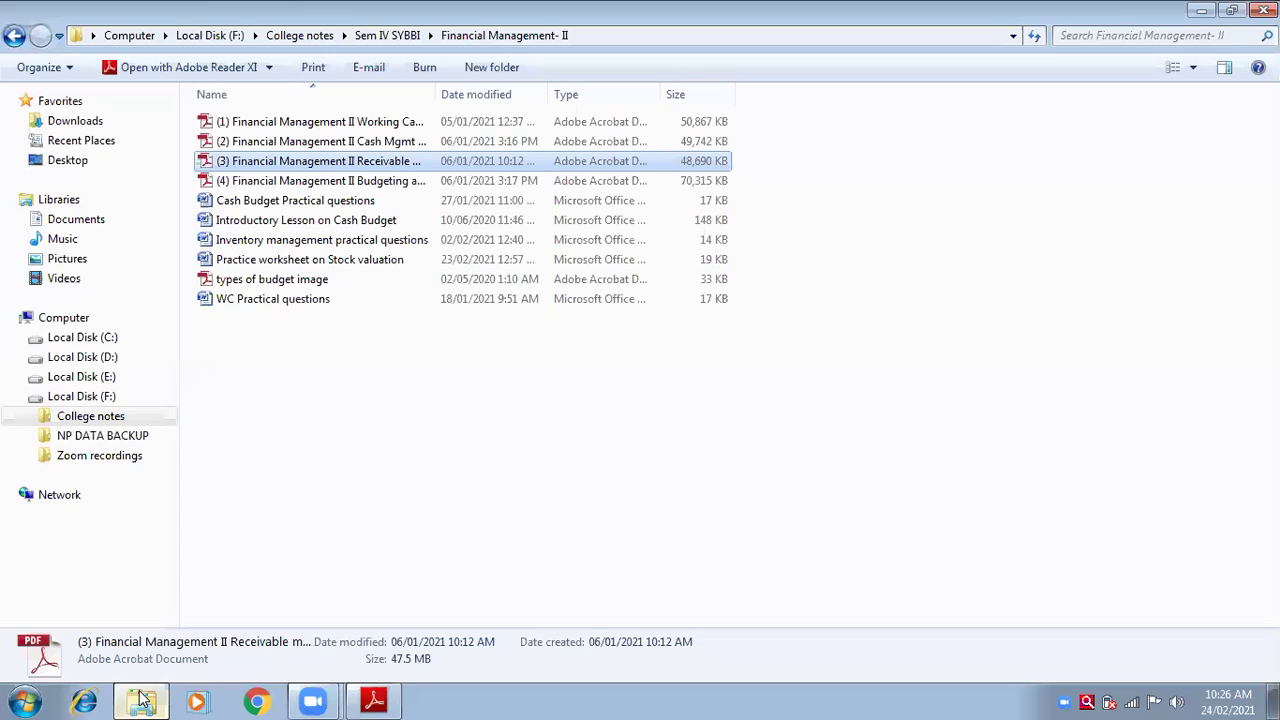
pyautogui.doubleClick(250, 262)
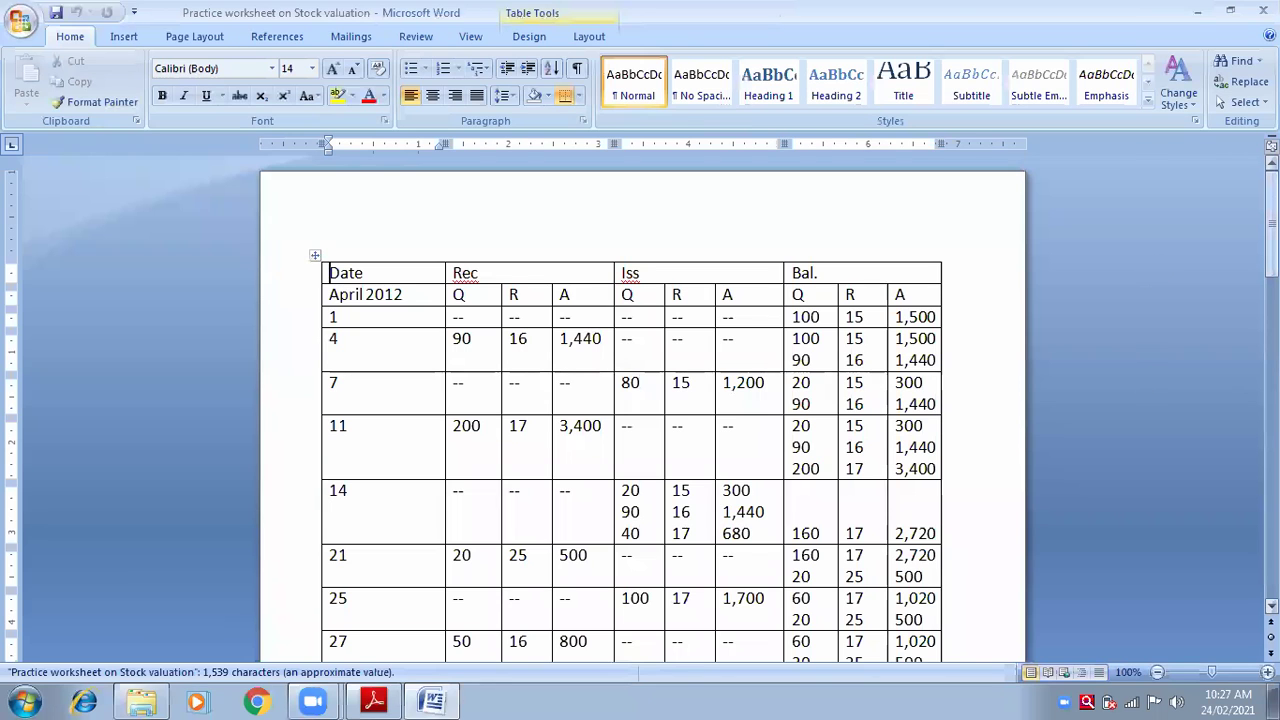
# Step: Copy the Sum 4 weighted average stock ledger table onto a new page at the end of the document
pyautogui.moveTo(1271, 225); pyautogui.dragTo(1271, 480)
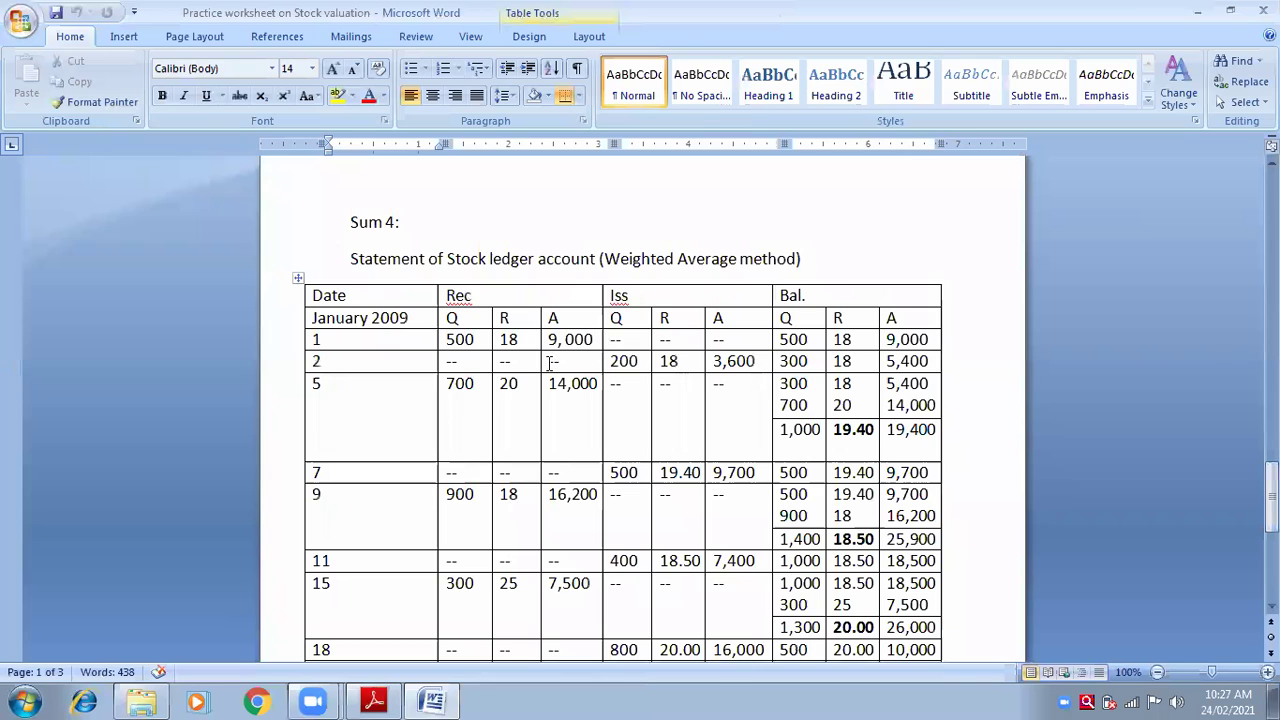
pyautogui.click(296, 282)
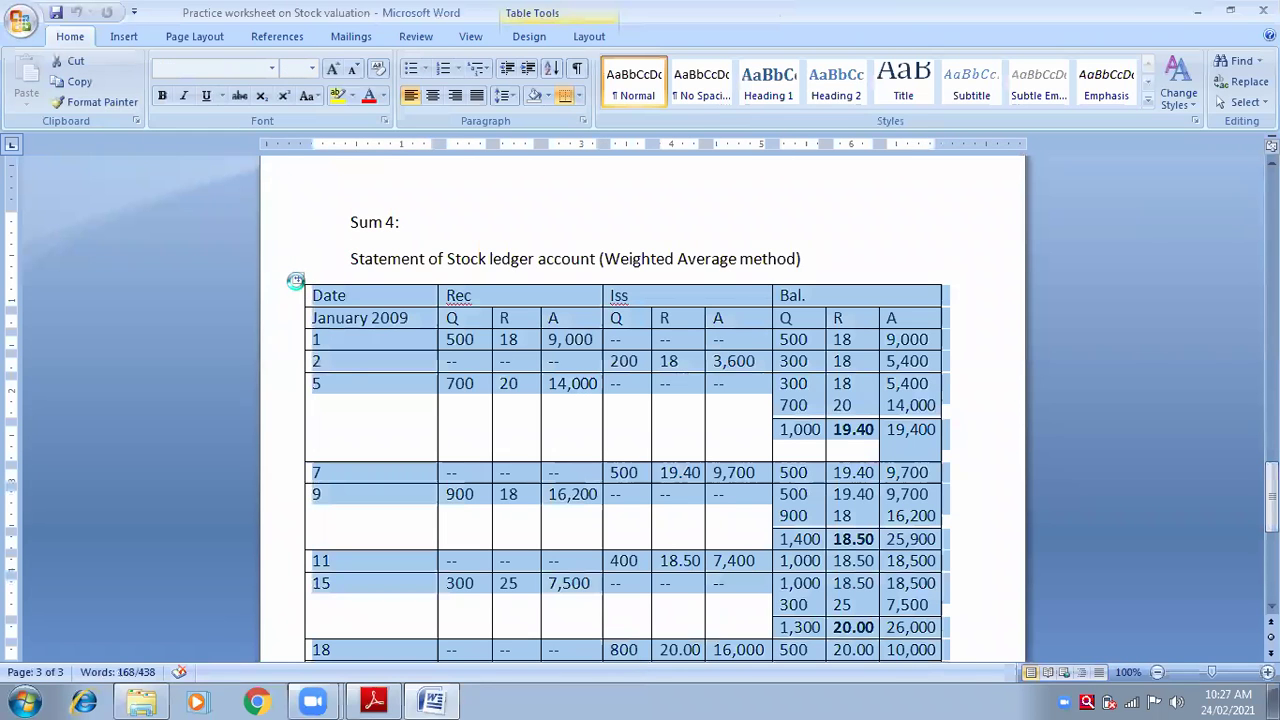
pyautogui.scroll(-1, 1125, 584)
pyautogui.scroll(-7, 640, 407)
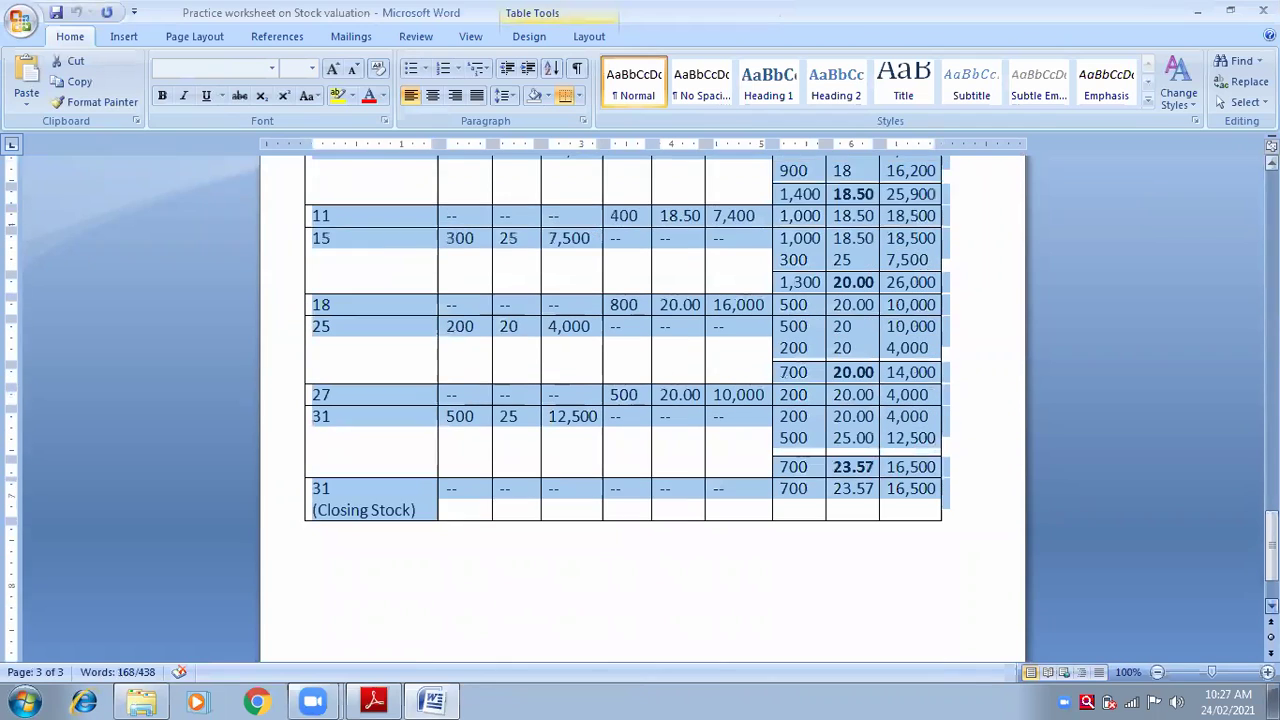
pyautogui.click(420, 474)
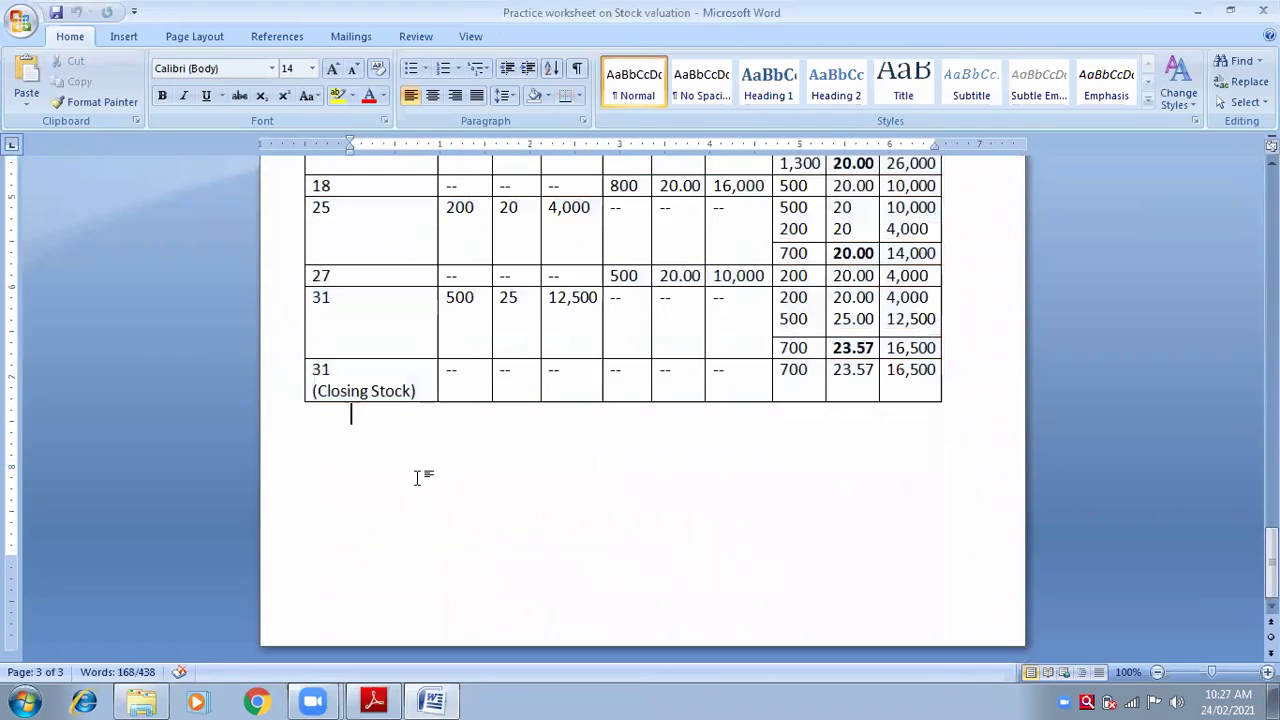
pyautogui.hotkey('ctrl', 'Return')
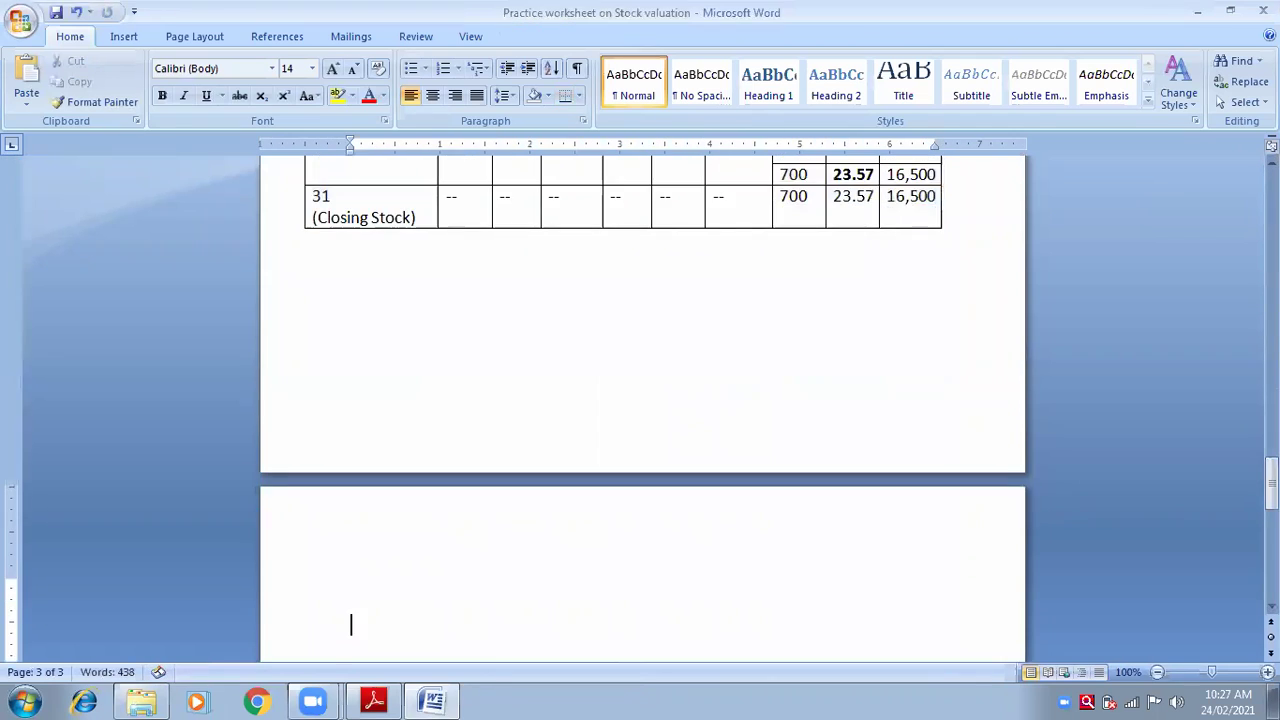
pyautogui.hotkey('ctrl', 'v')
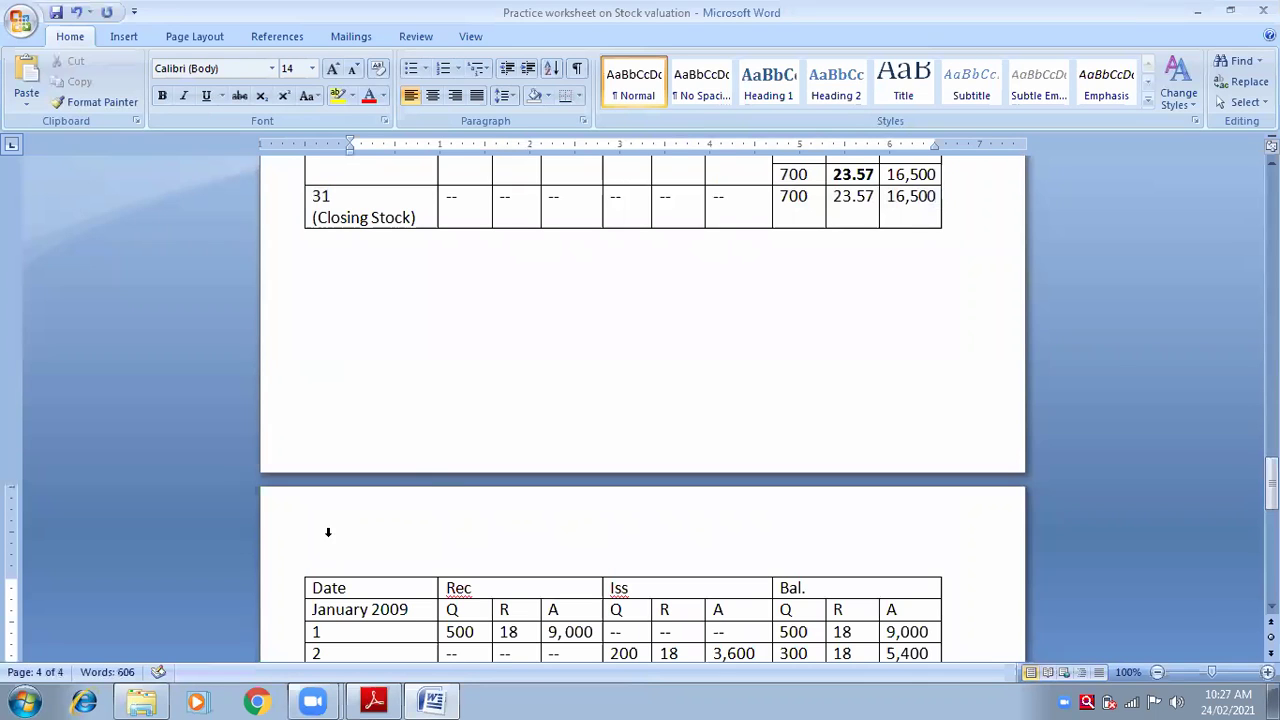
# Step: Add the heading "Sum 6." above the copied table on the new page
pyautogui.doubleClick(354, 355)
pyautogui.write('S')
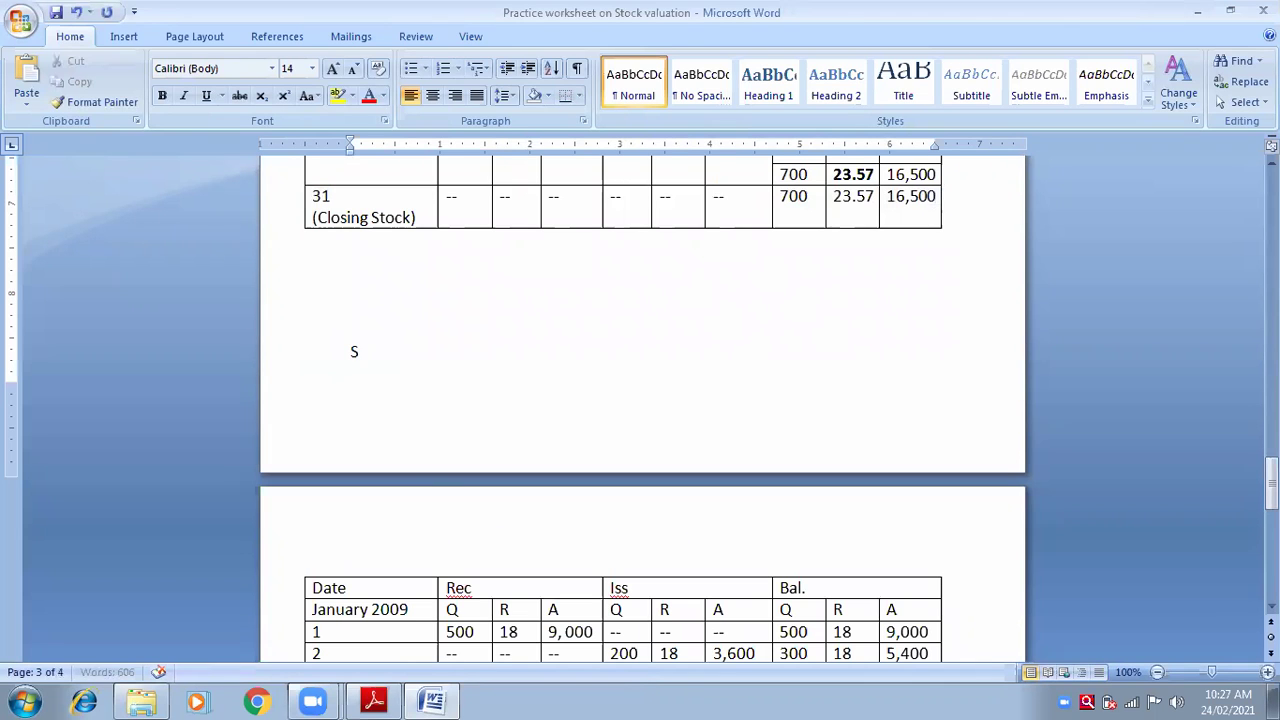
pyautogui.write('um 6')
pyautogui.hotkey('ctrl', 'Return')
pyautogui.press('Down')
pyautogui.press('Down')
pyautogui.press('Down')
pyautogui.press('Down')
pyautogui.press('Down')
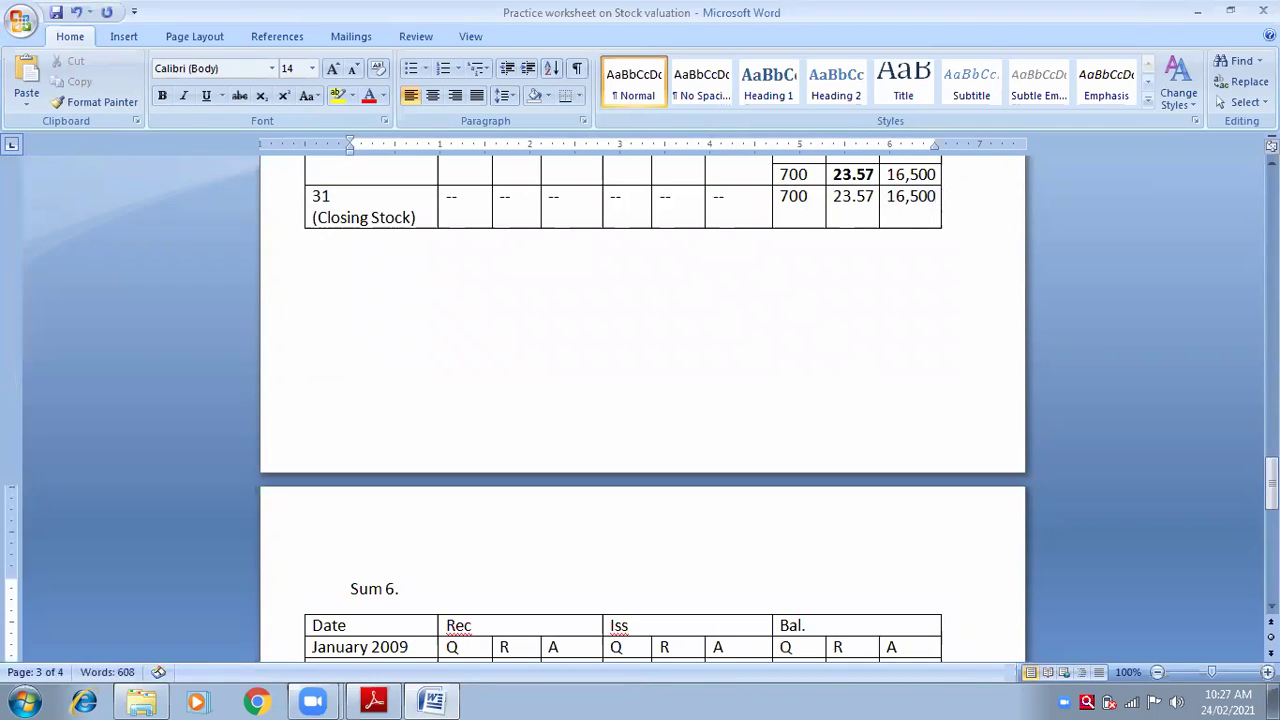
# Step: Extend the Sum 6 heading with "Weighted average method" and save the document
pyautogui.scroll(-6, 640, 400)
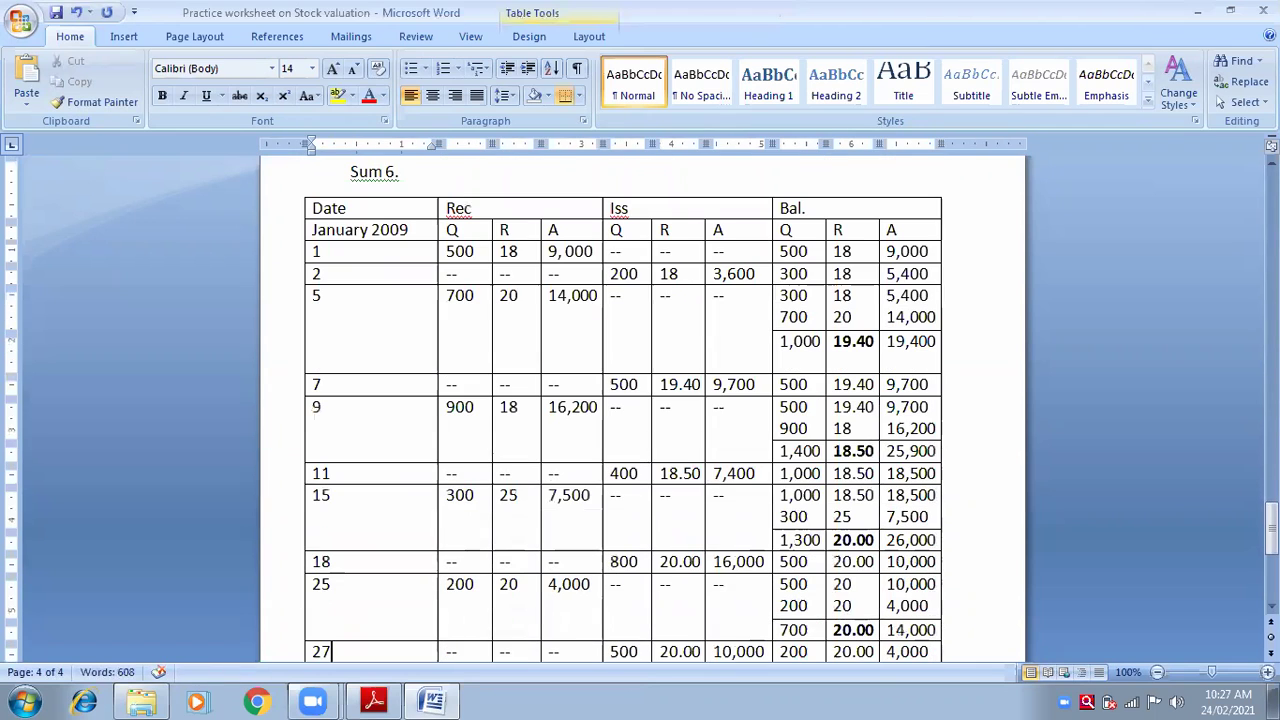
pyautogui.click(410, 183)
pyautogui.write('W')
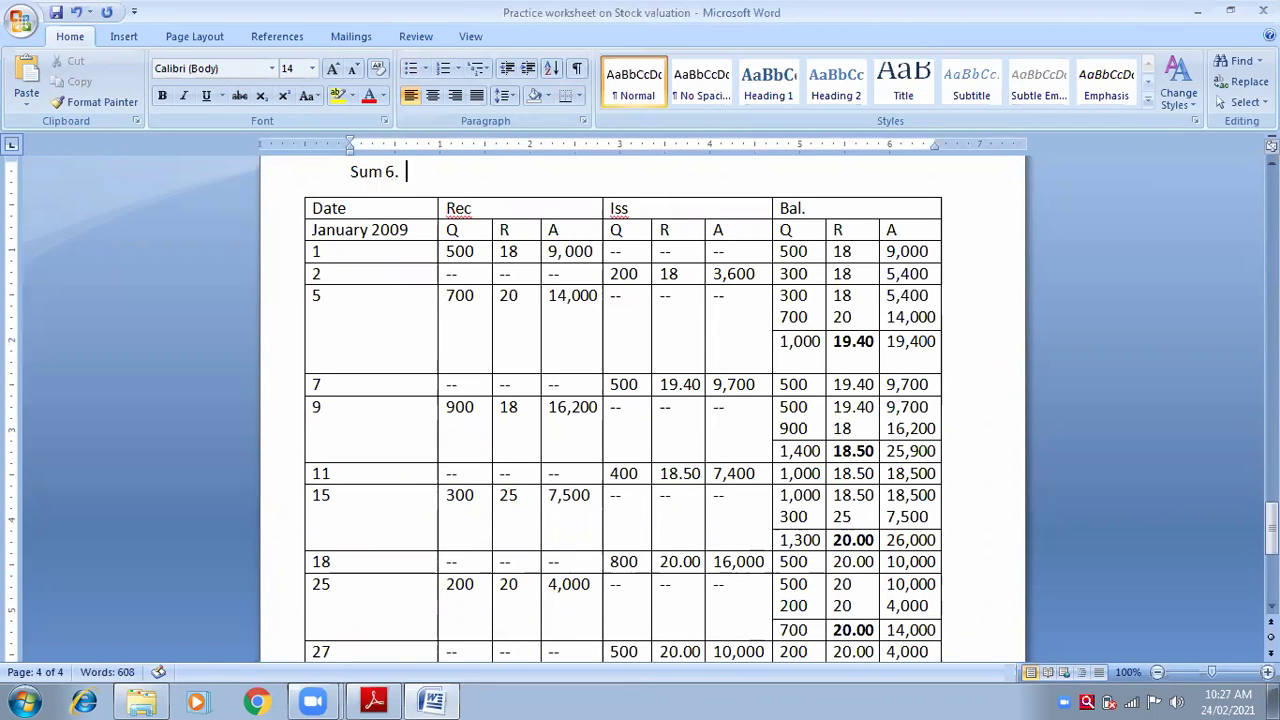
pyautogui.write('eighte')
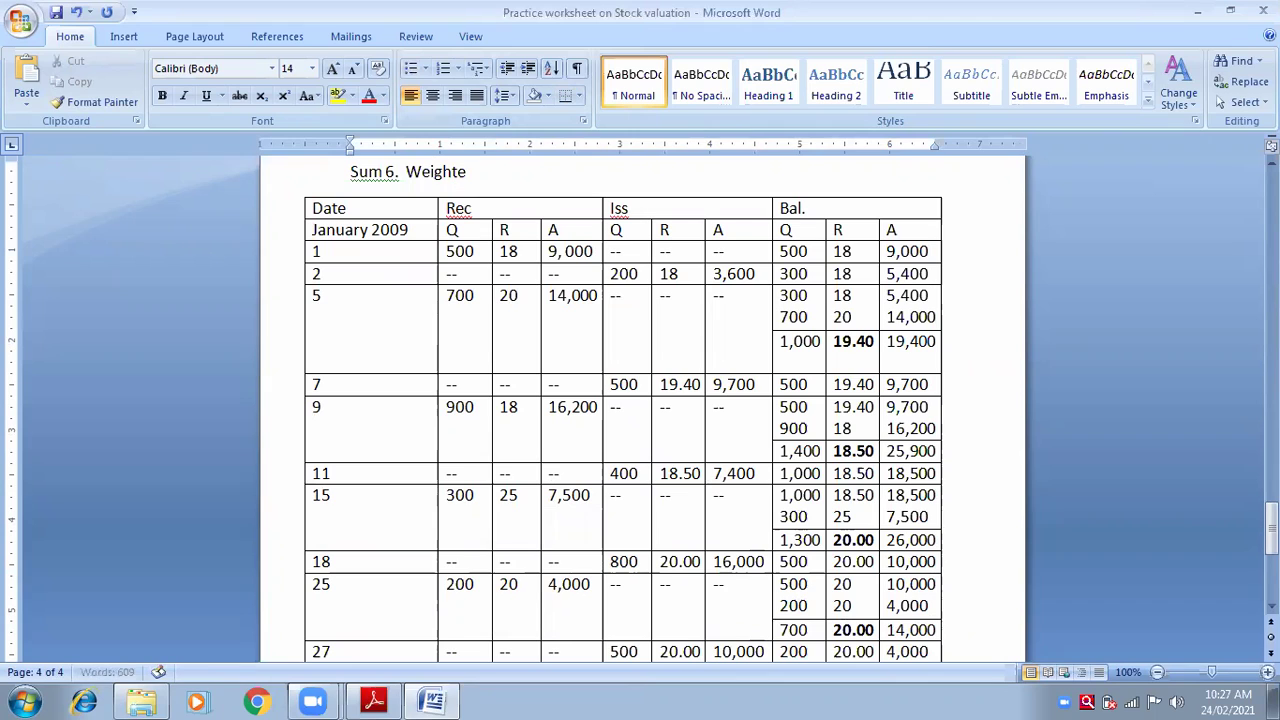
pyautogui.write('d average method')
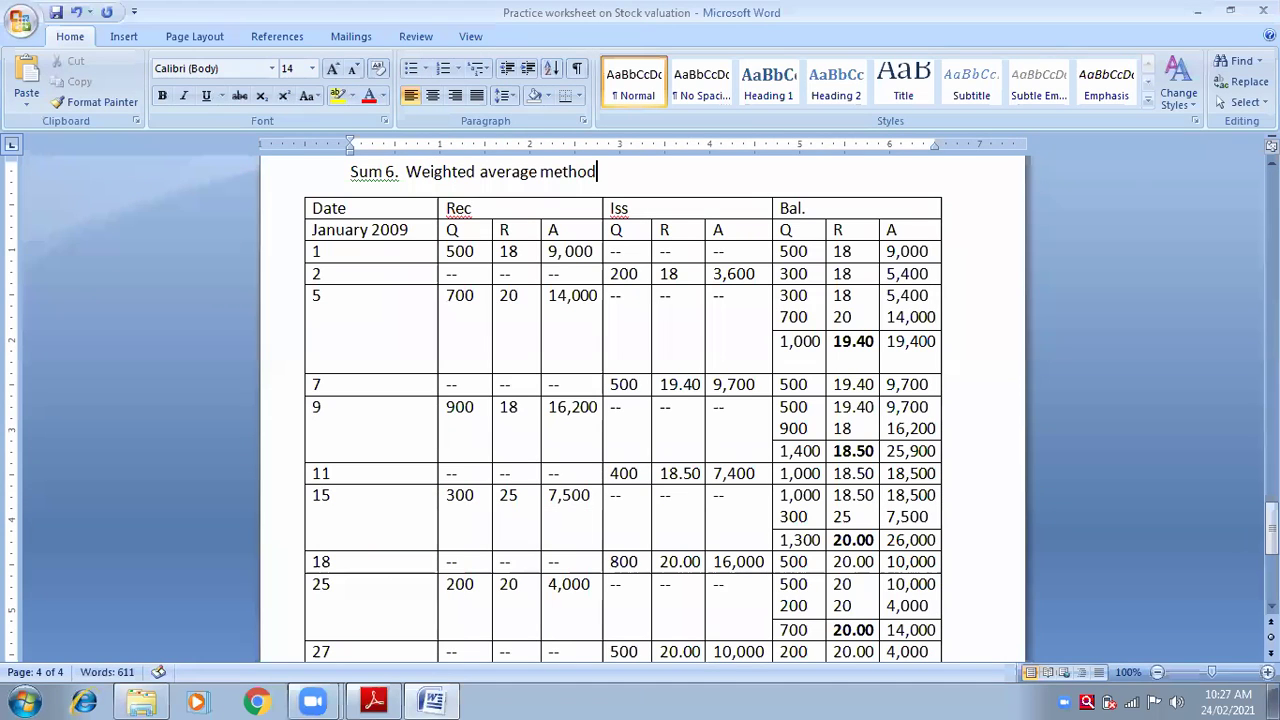
pyautogui.hotkey('ctrl', 's')
# Step: Check problem 6 in the Adobe Reader PDF and change the copied Word table's month to October 2011
pyautogui.hotkey('alt', 'Tab')
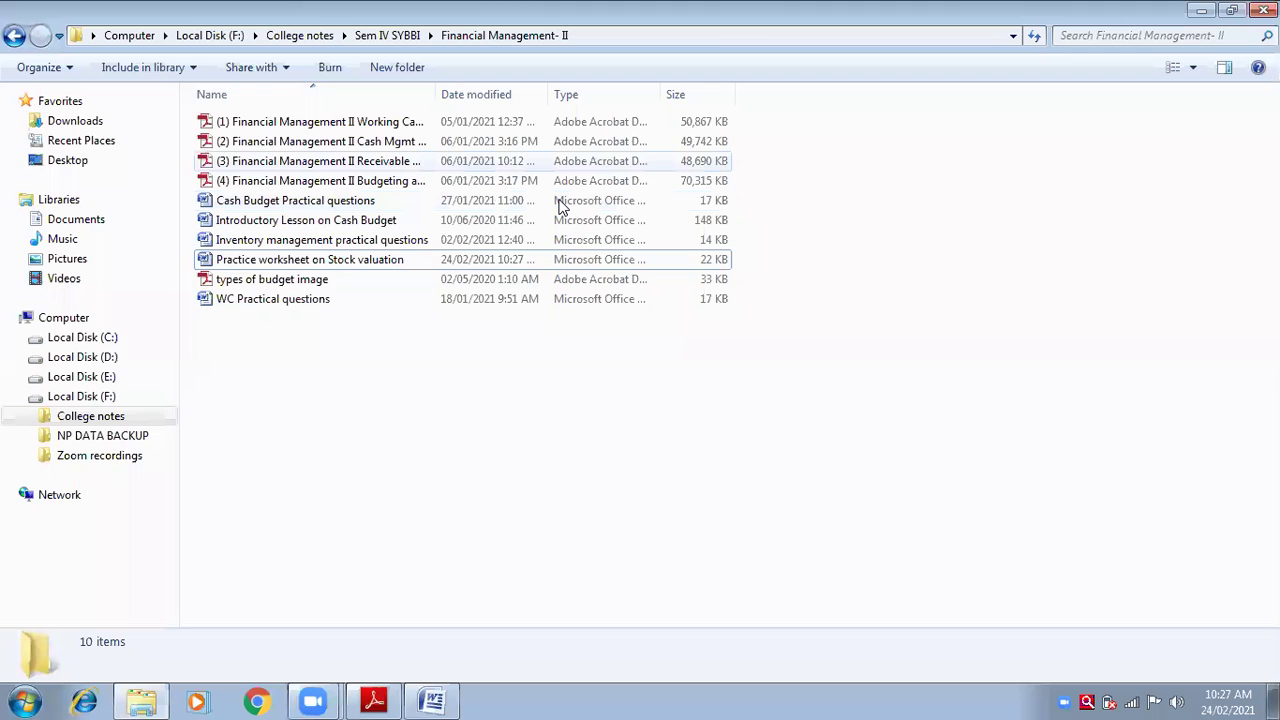
pyautogui.hotkey('alt', 'Tab')
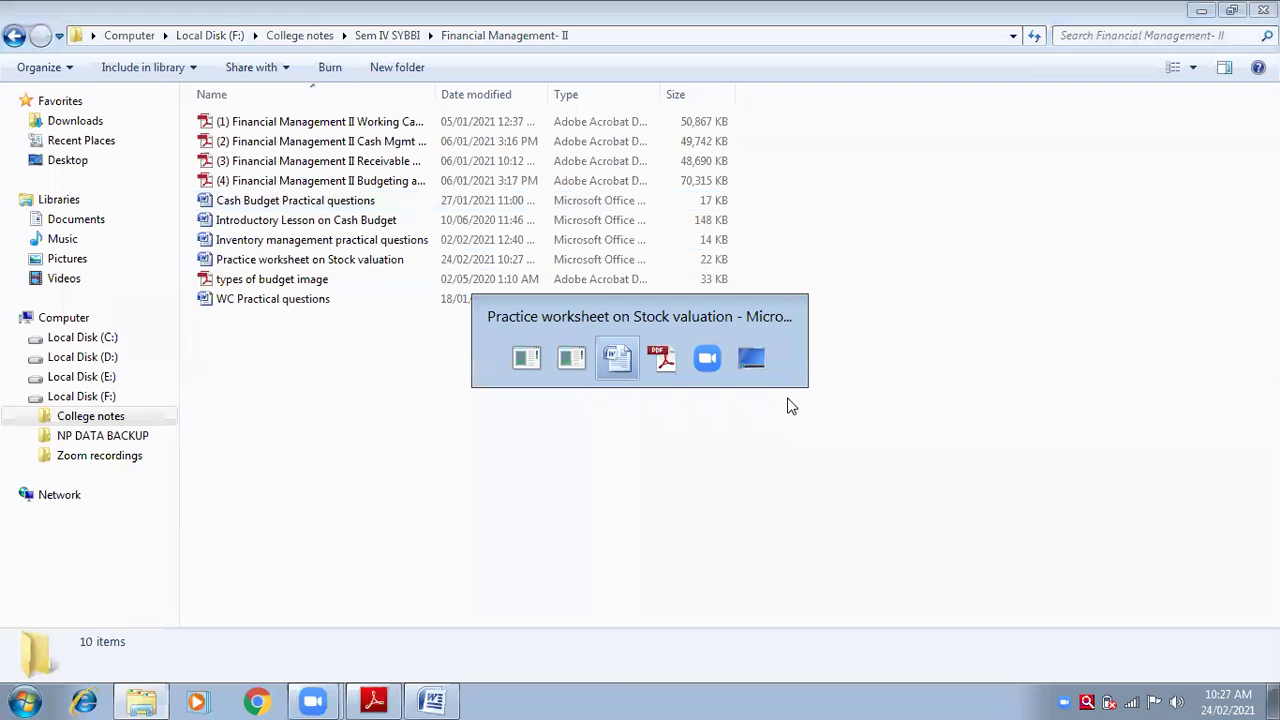
pyautogui.click(373, 700)
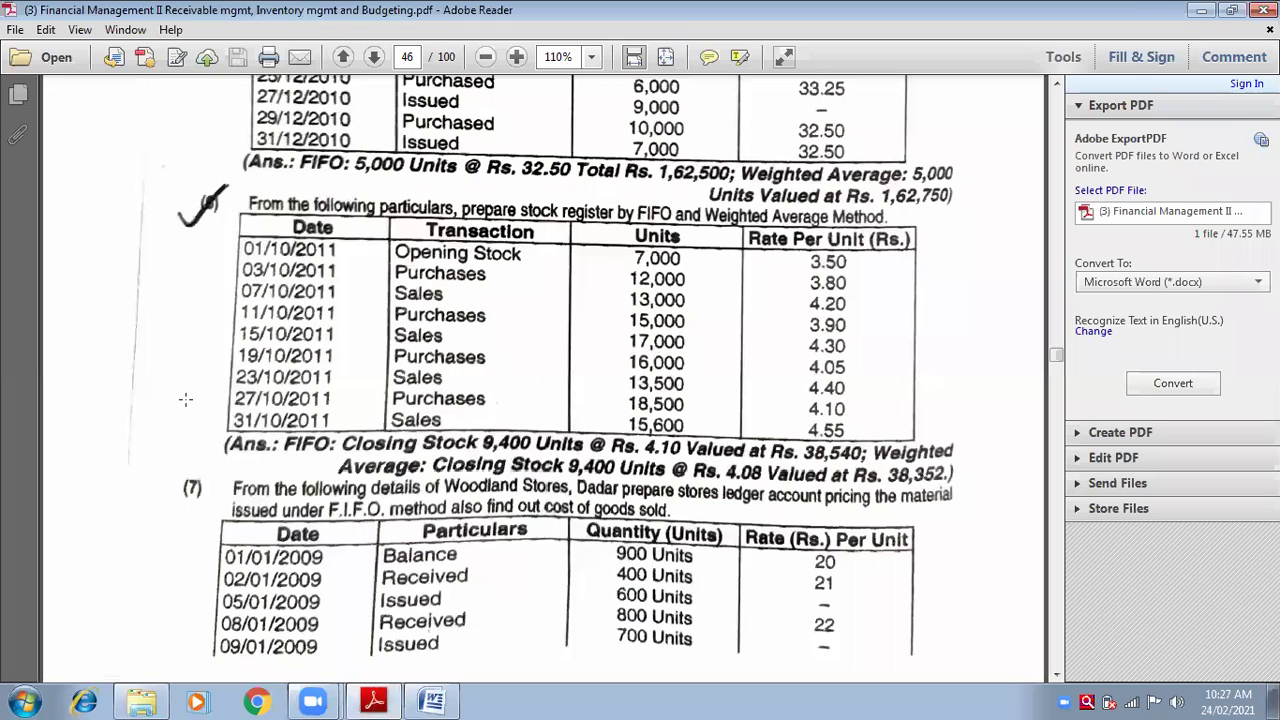
pyautogui.hotkey('alt', 'Tab')
pyautogui.moveTo(306, 230); pyautogui.dragTo(368, 229)
pyautogui.write('Octo 2009')
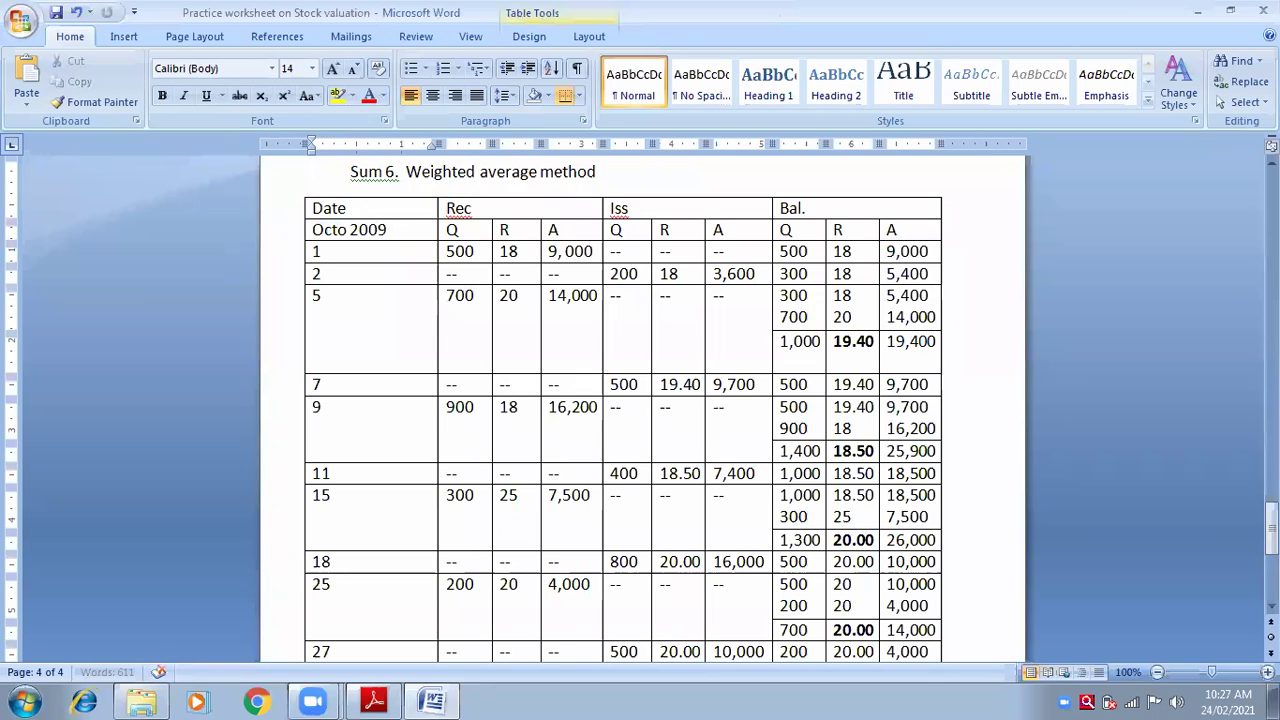
pyautogui.press('Return')
pyautogui.click(408, 230)
pyautogui.press('BackSpace')
pyautogui.press('BackSpace')
pyautogui.write('11')
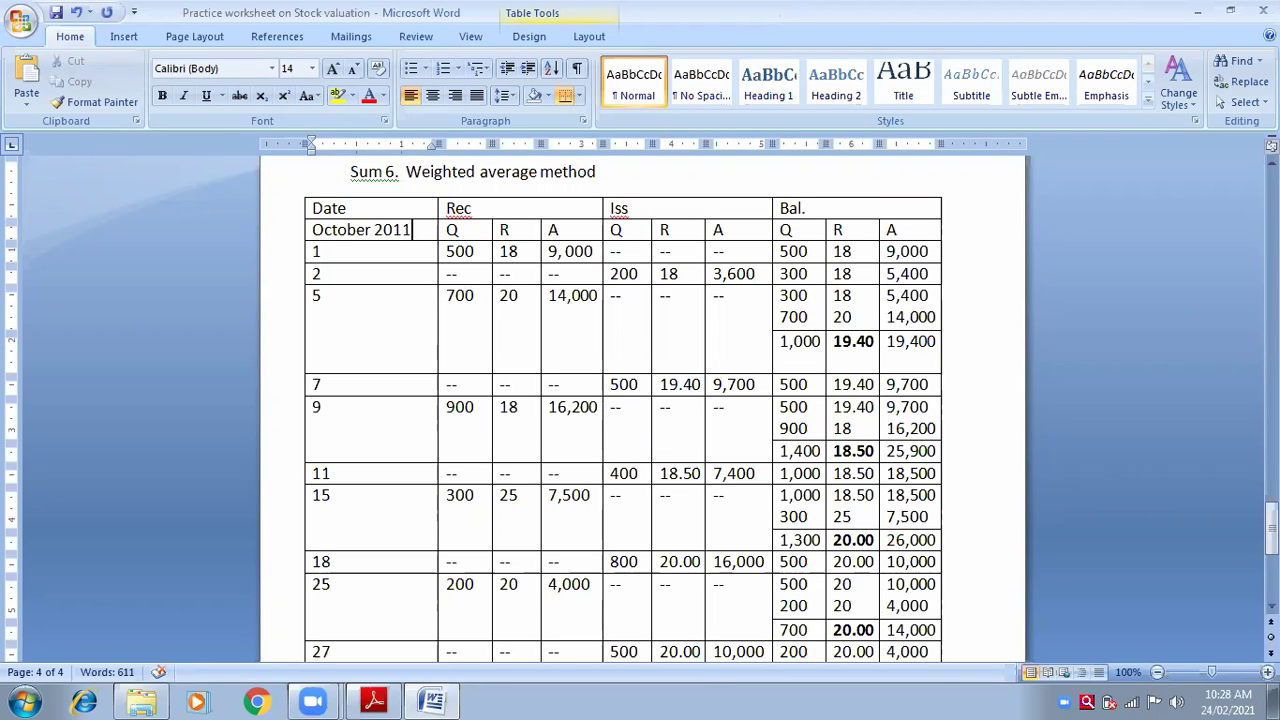
# Step: Consult the first transaction in the PDF and replace the received quantity, rate and amount for date 1 with "--"
pyautogui.hotkey('alt', 'Tab')
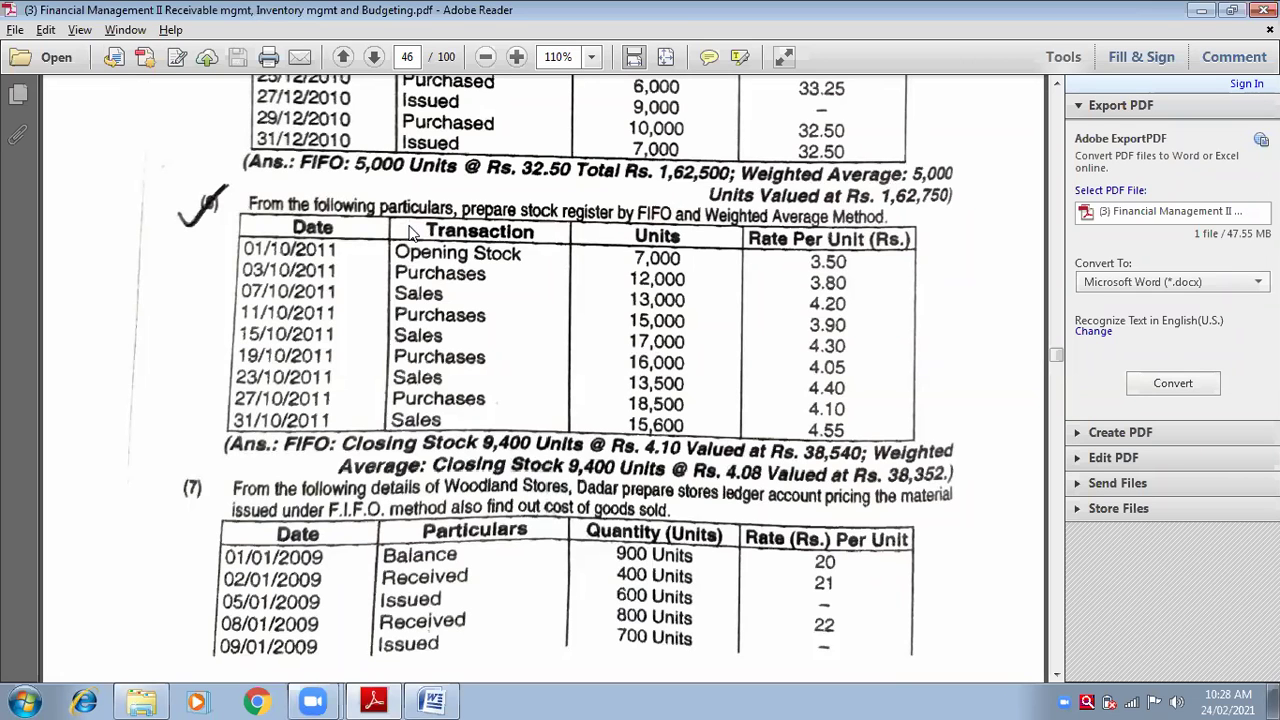
pyautogui.hotkey('alt', 'Tab')
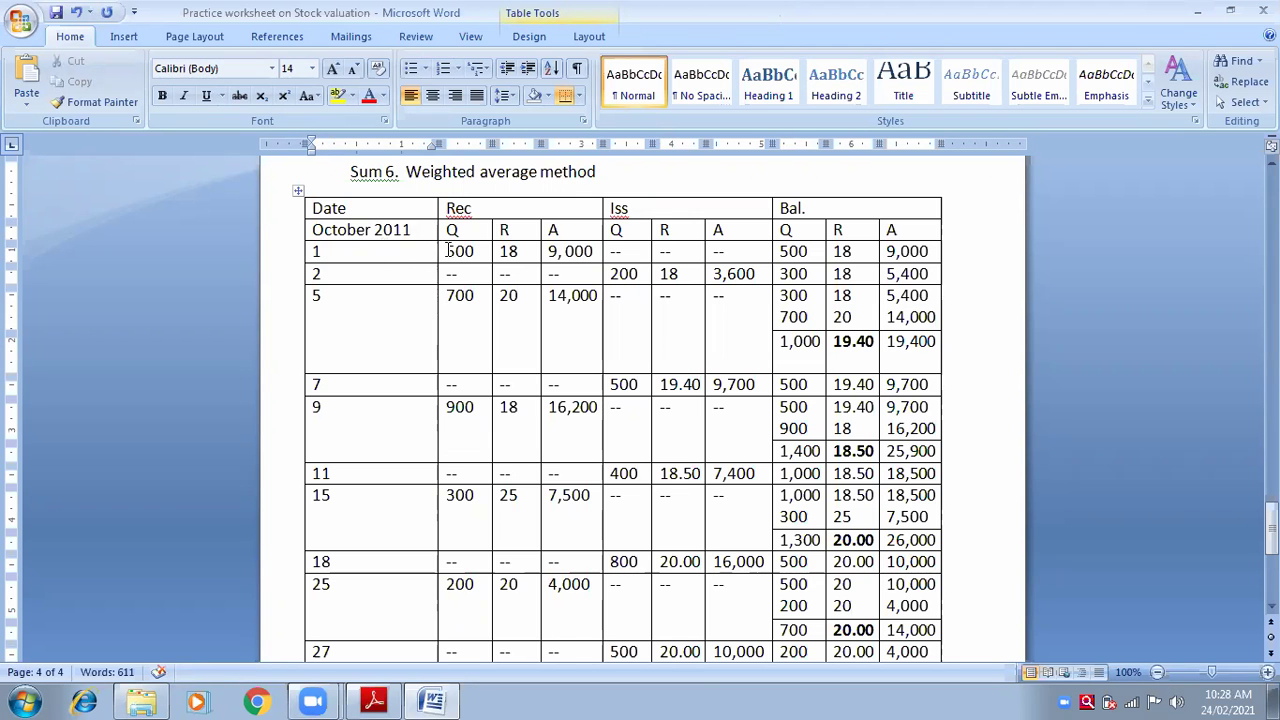
pyautogui.moveTo(446, 252); pyautogui.dragTo(476, 252)
pyautogui.press('Delete')
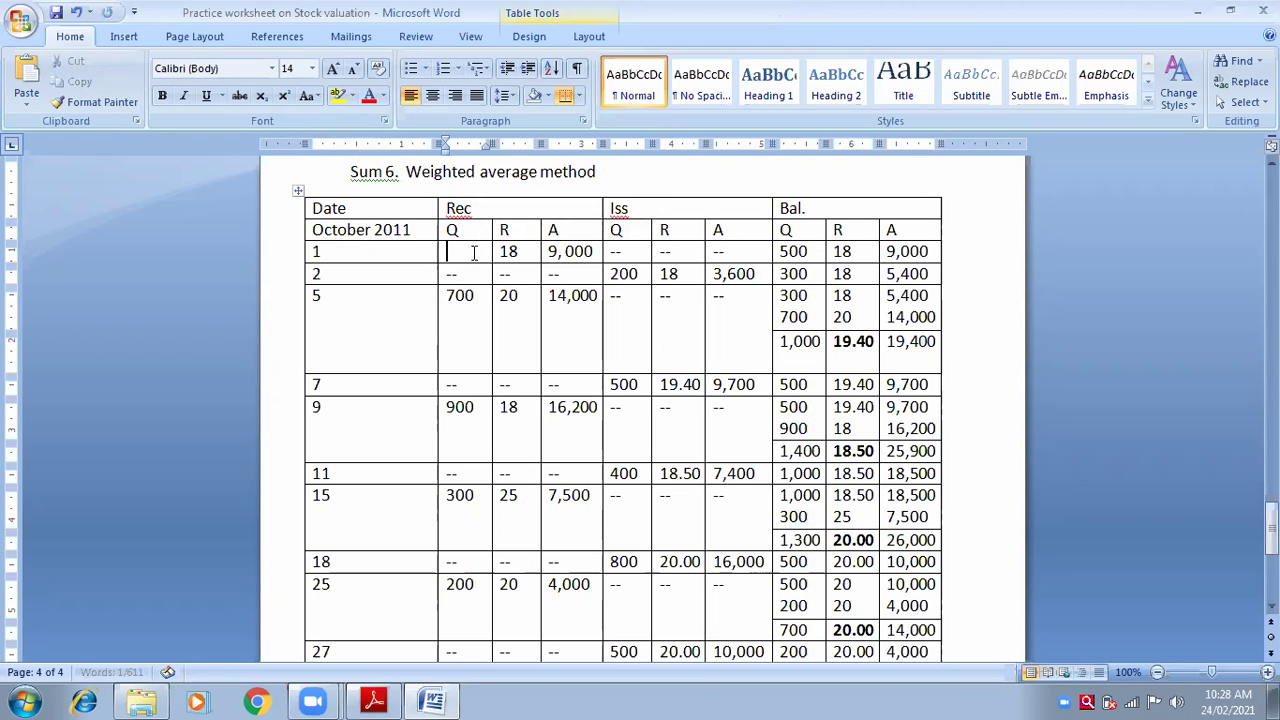
pyautogui.write('--')
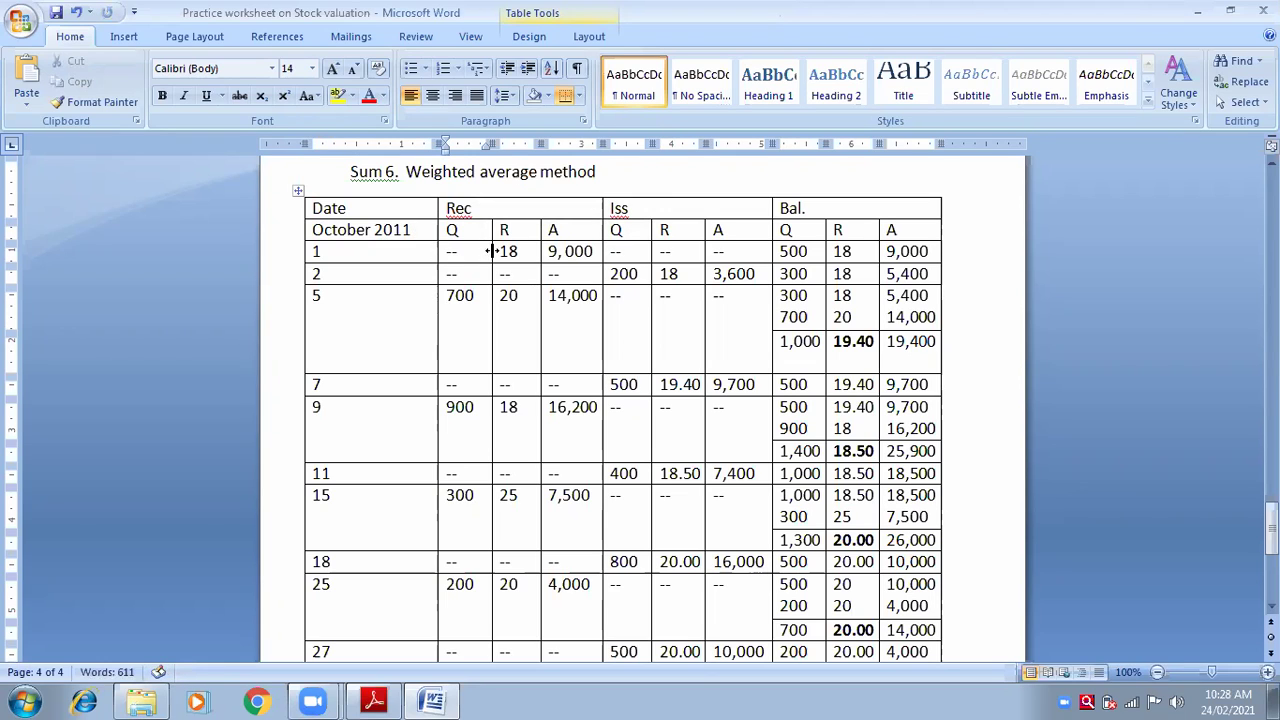
pyautogui.moveTo(500, 251); pyautogui.dragTo(520, 251)
pyautogui.press('Delete')
pyautogui.write('--')
pyautogui.moveTo(550, 251); pyautogui.dragTo(594, 251)
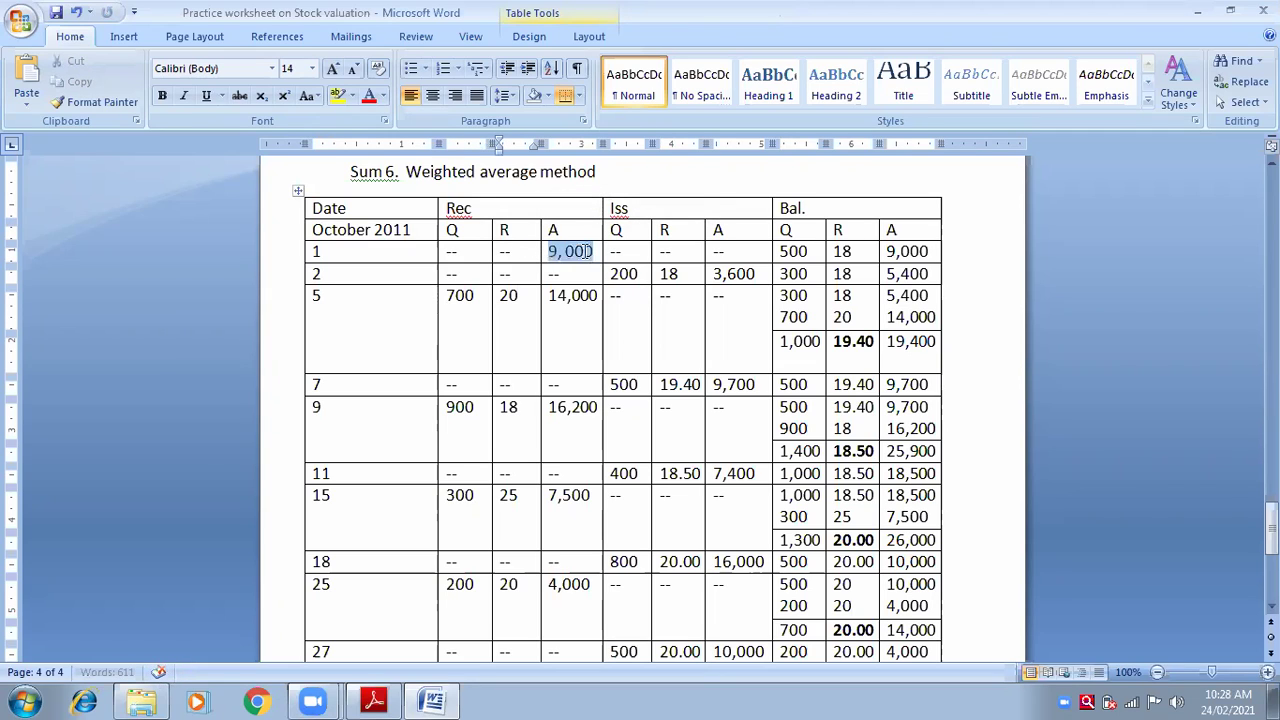
pyautogui.press('Delete')
pyautogui.write('--')
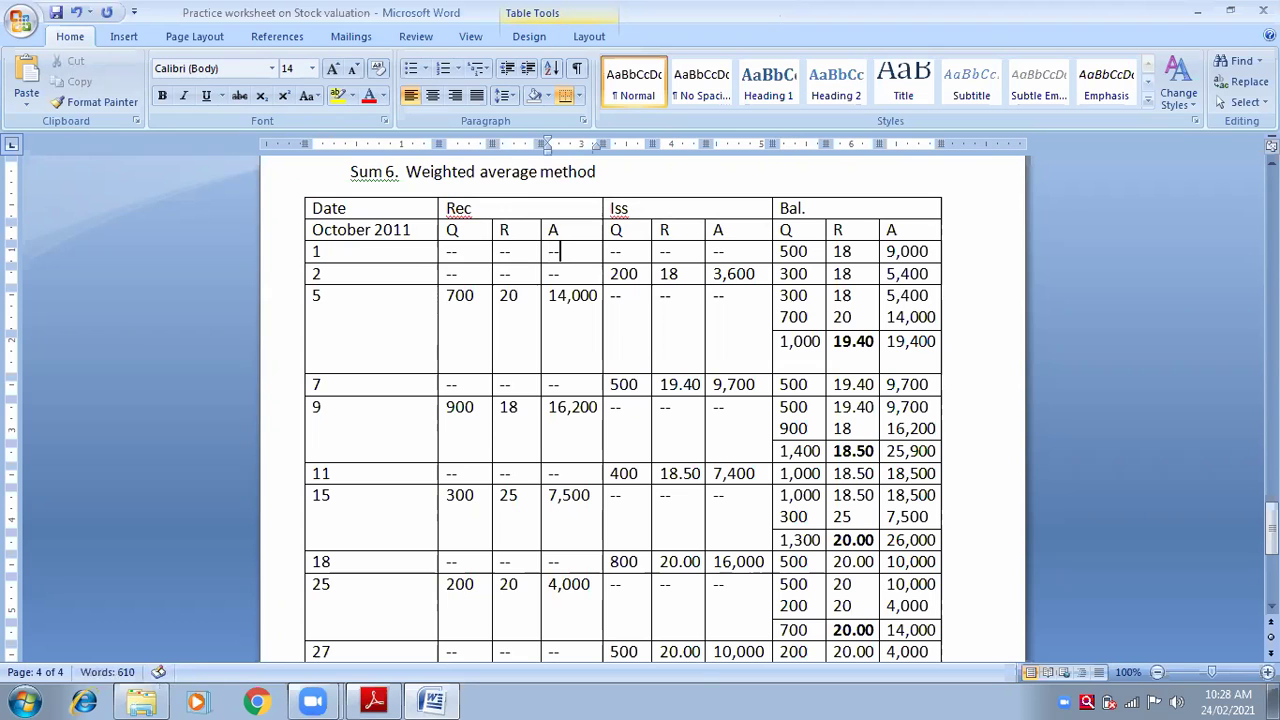
# Step: Enter the opening stock from the PDF as the date 1 balance: quantity 7,000, rate 3.50, amount 24,500
pyautogui.click(782, 252)
pyautogui.doubleClick(810, 252)
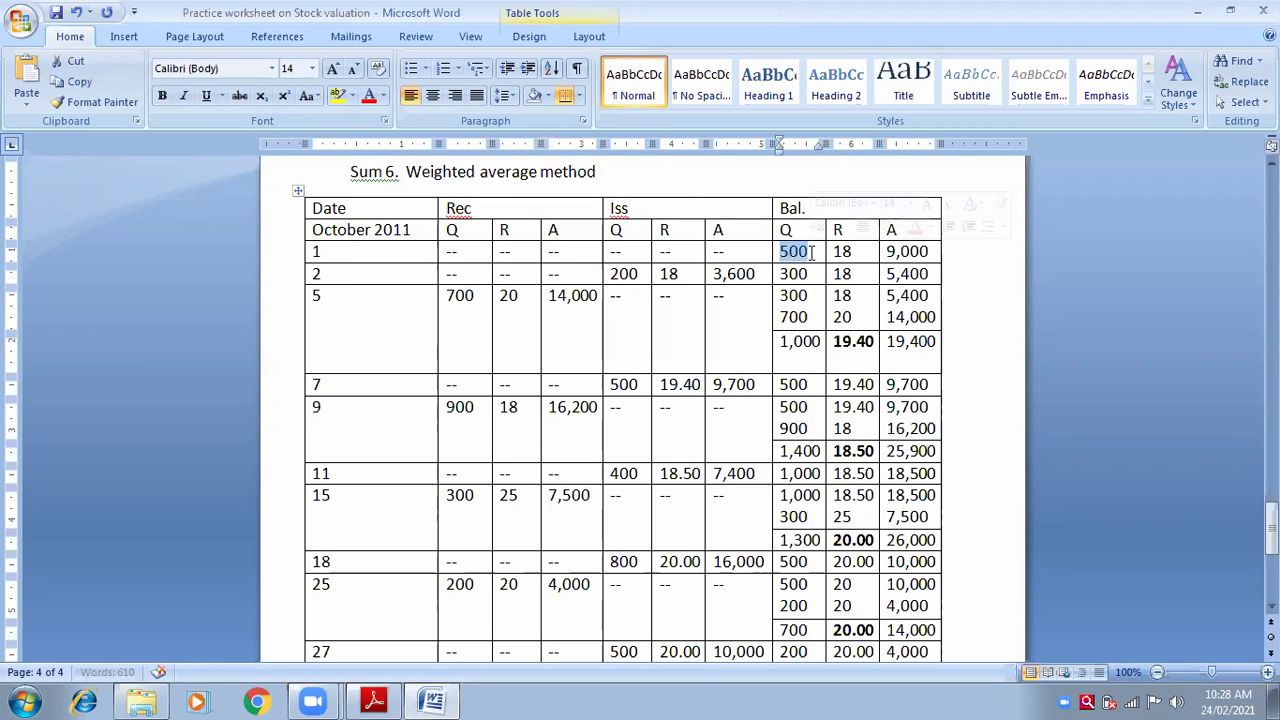
pyautogui.hotkey('alt', 'Tab')
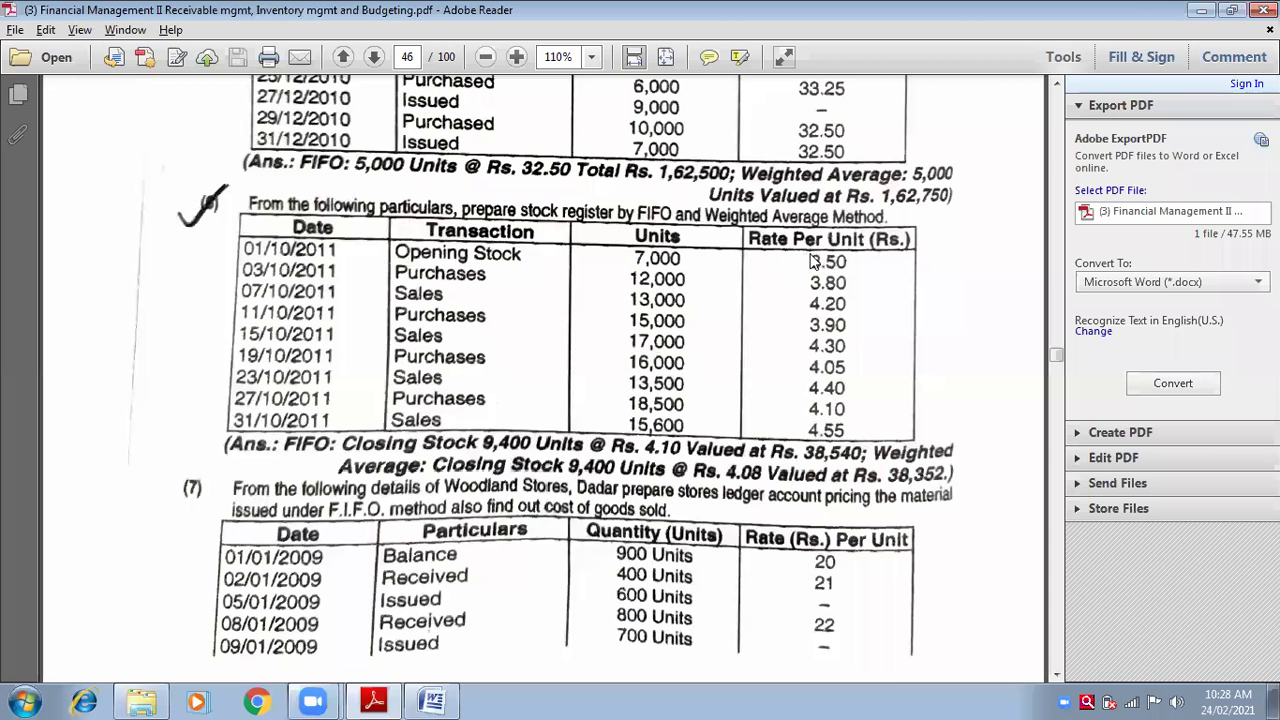
pyautogui.hotkey('alt', 'Tab')
pyautogui.write('7000')
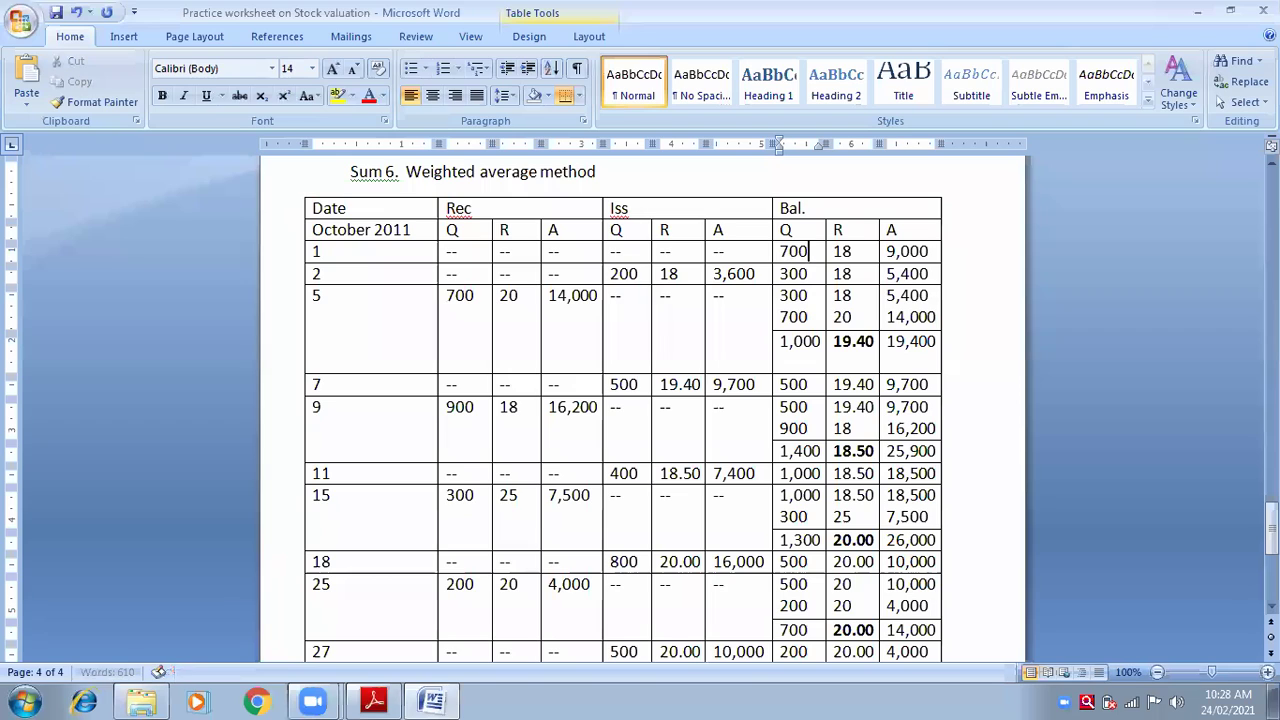
pyautogui.click(789, 251)
pyautogui.write(',000')
pyautogui.doubleClick(842, 251)
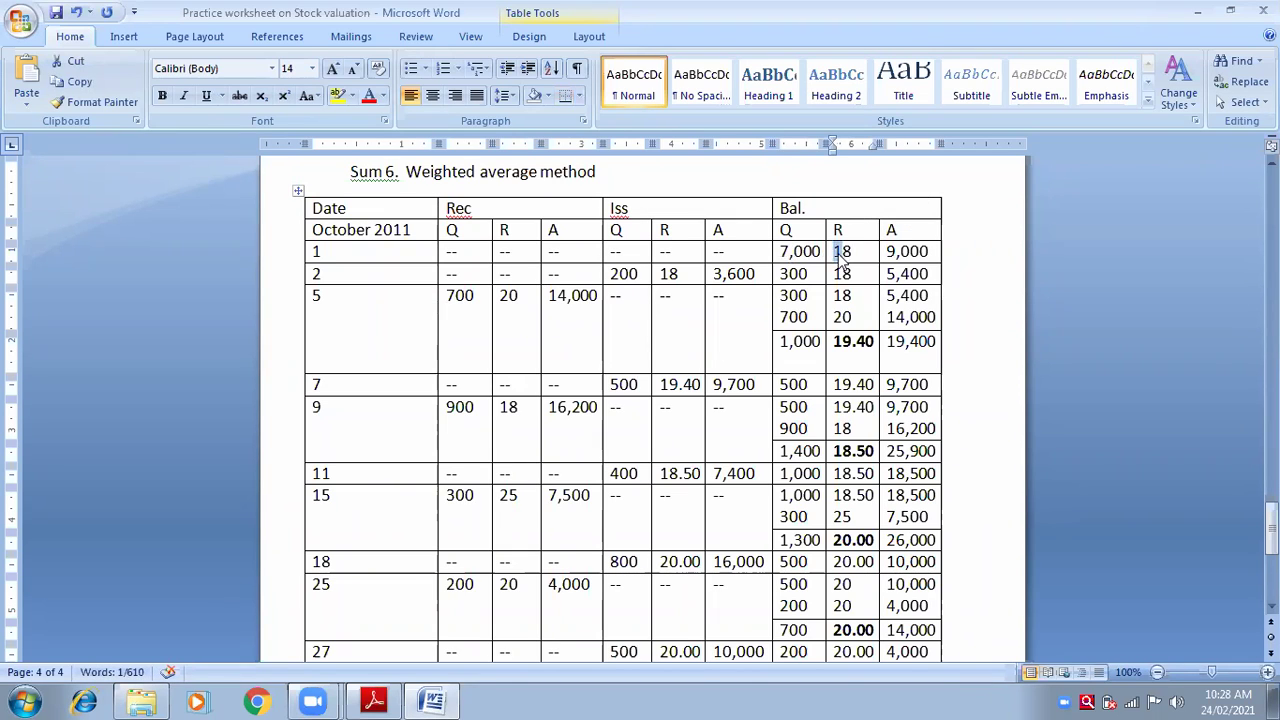
pyautogui.tripleClick(845, 252)
pyautogui.write('3.50')
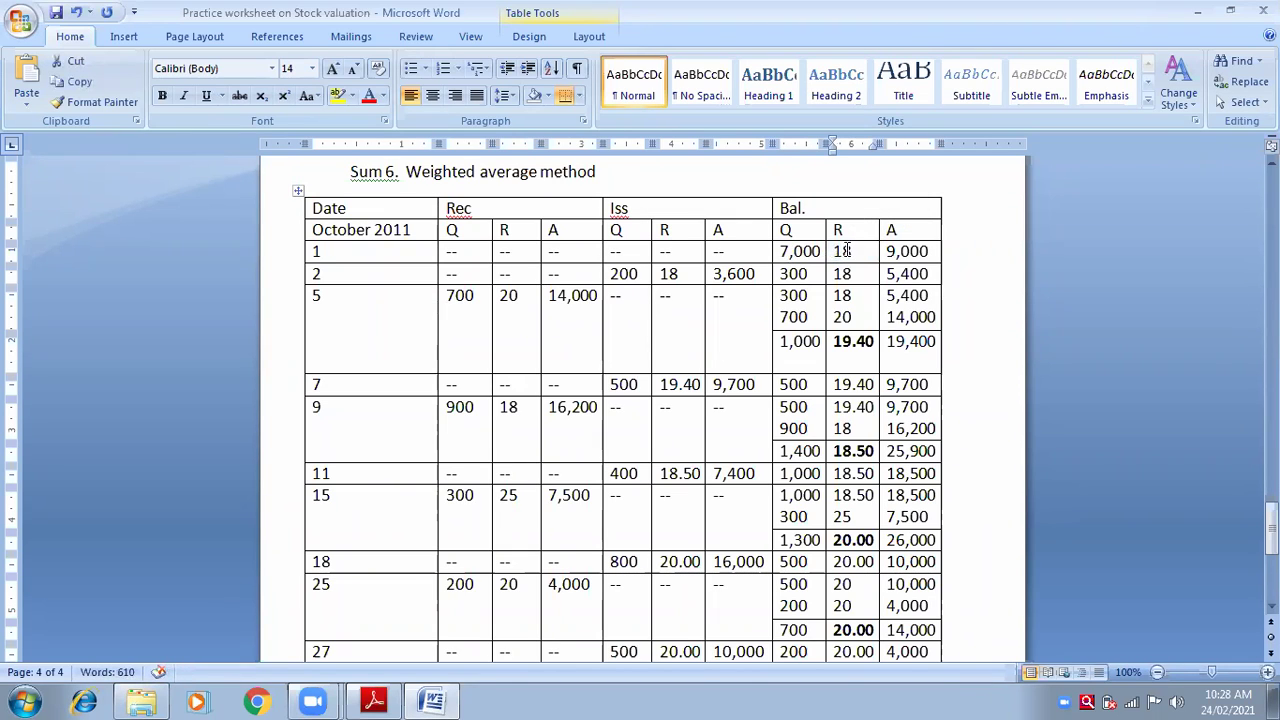
pyautogui.moveTo(884, 251); pyautogui.dragTo(930, 252)
pyautogui.write('24,500')
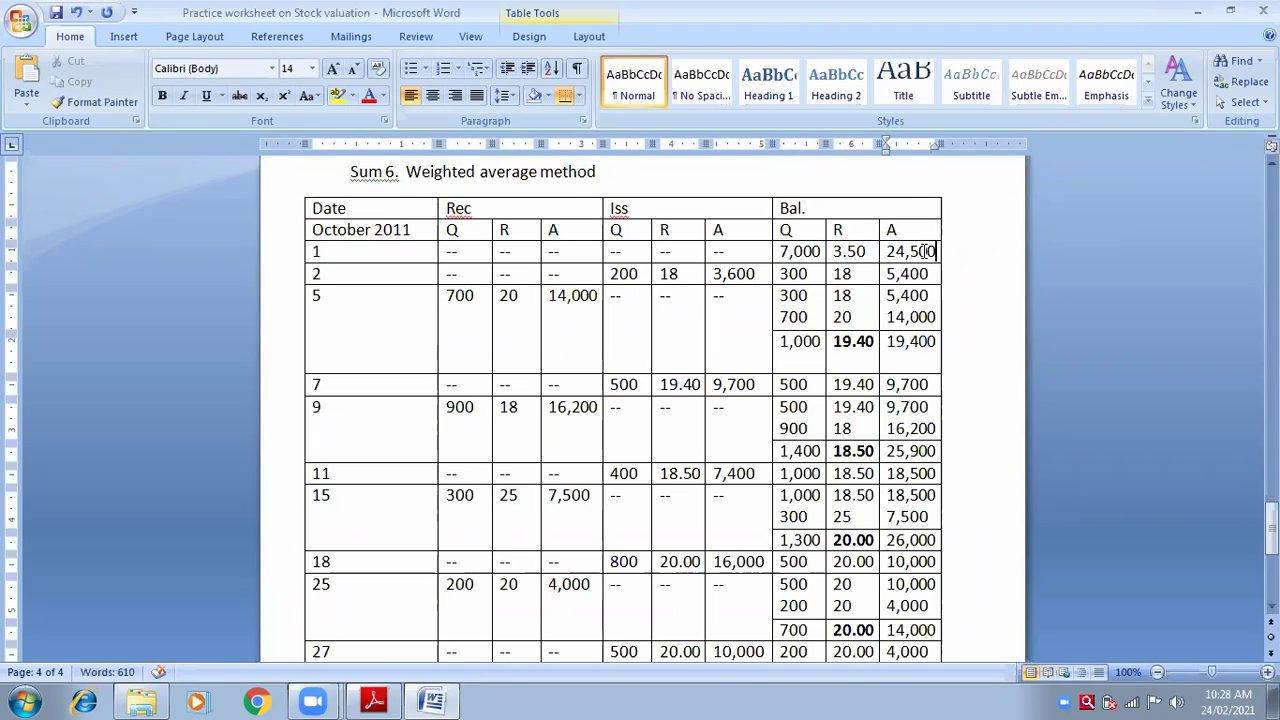
# Step: Check the second transaction in the PDF and change the date of the table's second entry to 3
pyautogui.hotkey('alt', 'Tab')
pyautogui.press('alt')
pyautogui.hotkey('alt', 'Tab')
pyautogui.hotkey('alt', 'Tab')
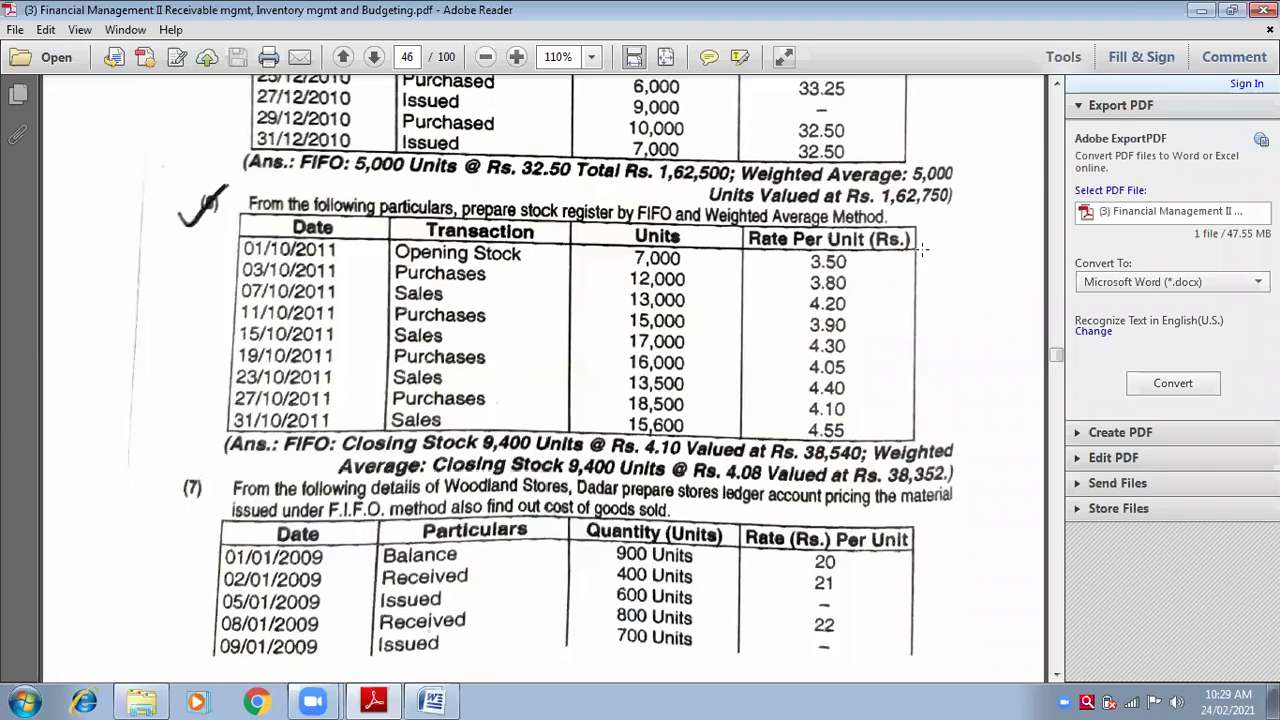
pyautogui.hotkey('alt', 'Tab')
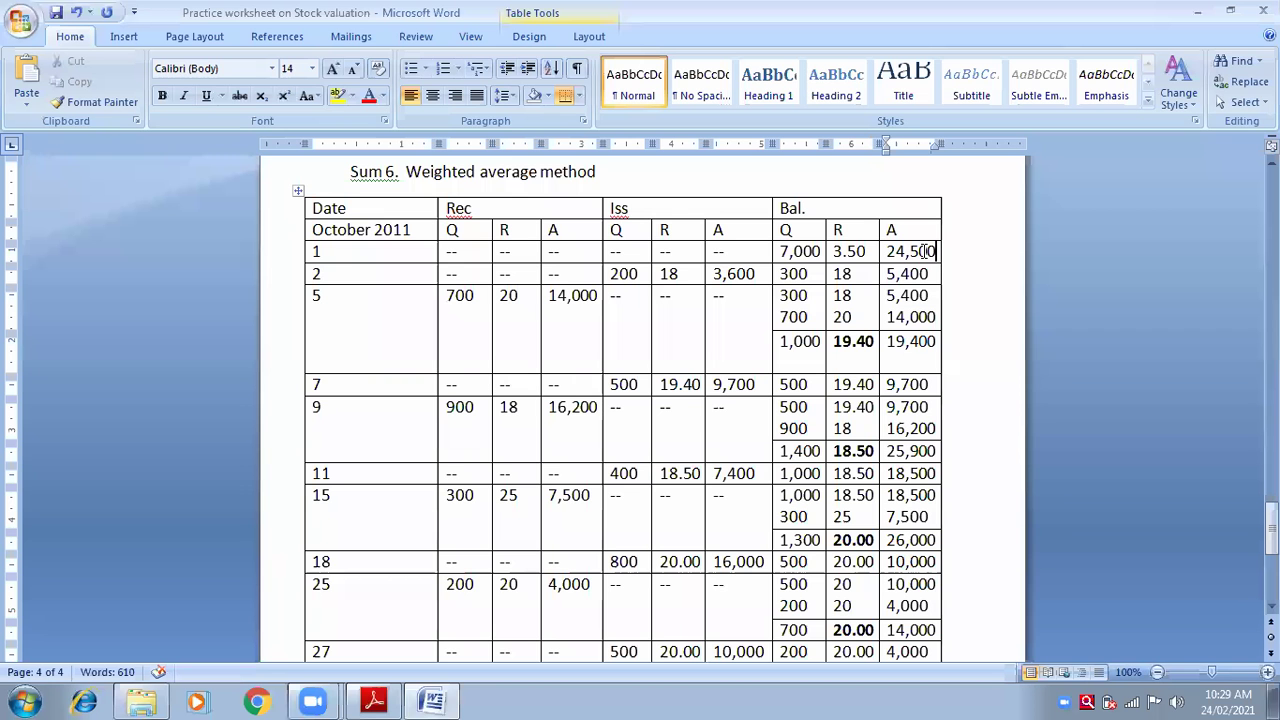
pyautogui.click(325, 273)
pyautogui.press('BackSpace')
pyautogui.write('3')
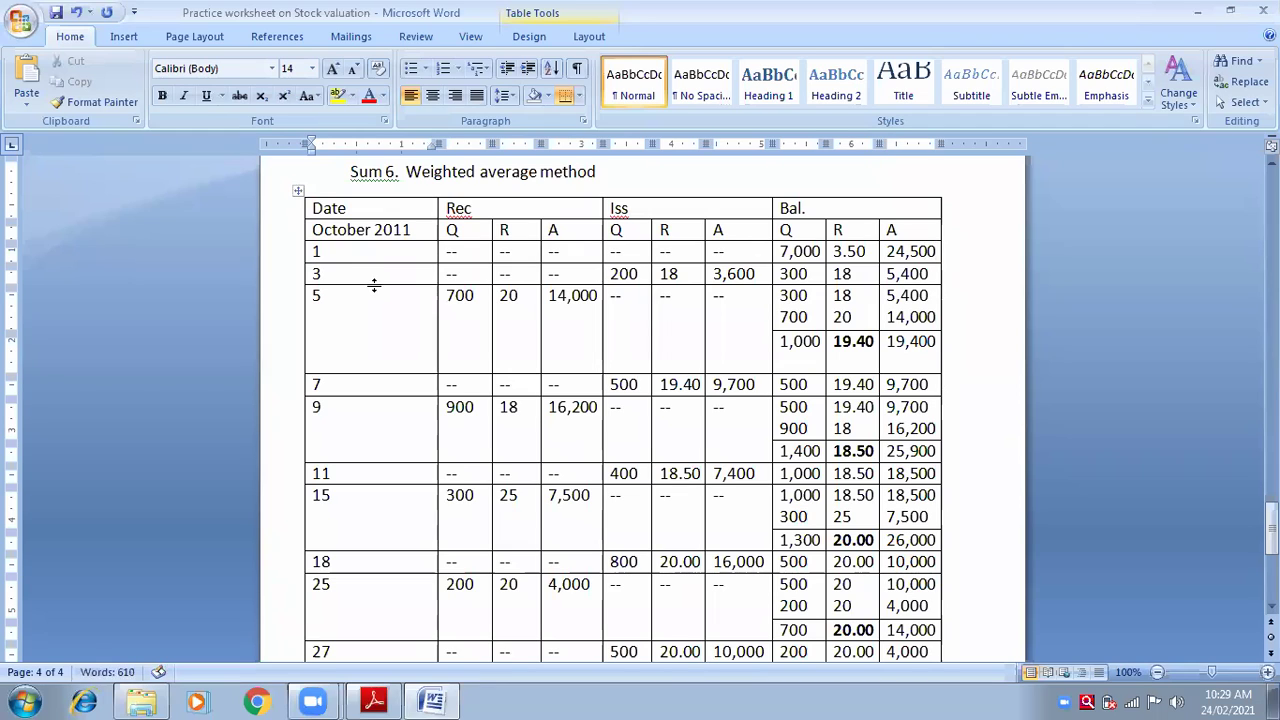
# Step: Consult the date 3 purchase in the PDF and enter its receipt: quantity 12,000, rate 3.80, amount 45,600
pyautogui.doubleClick(451, 276)
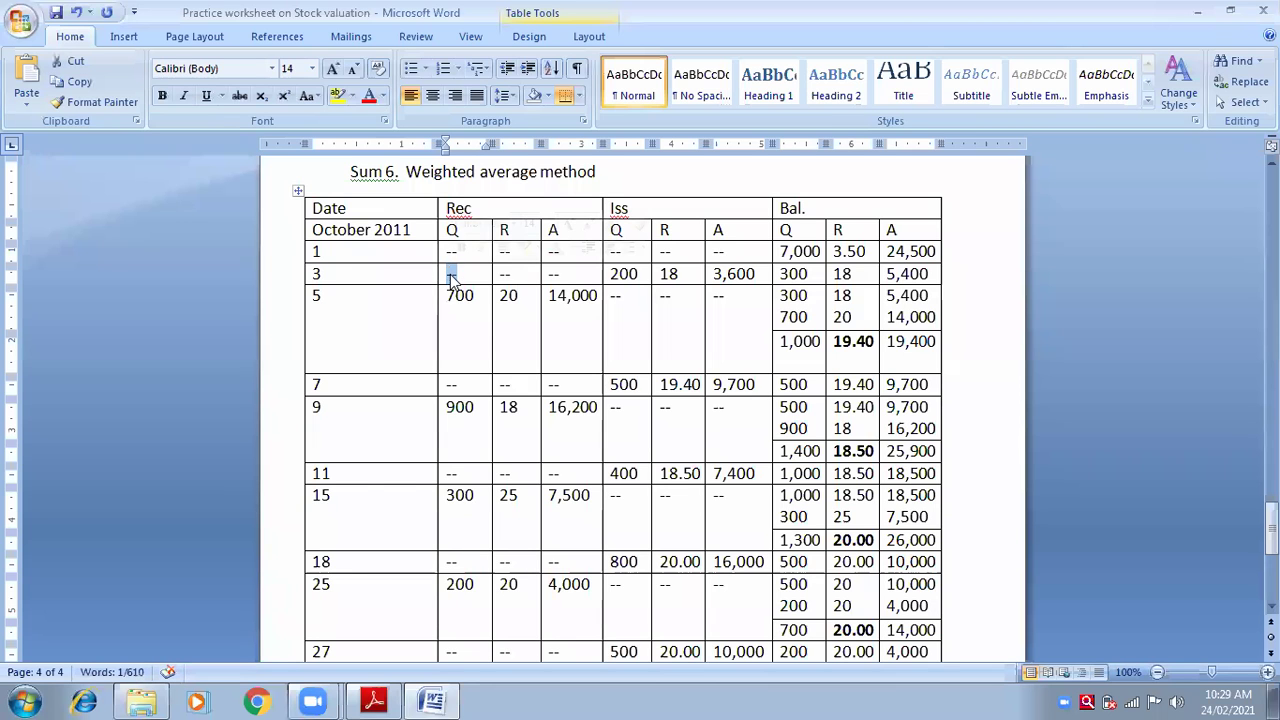
pyautogui.hotkey('alt', 'Tab')
pyautogui.hotkey('alt', 'Tab')
pyautogui.write('12,000')
pyautogui.press('Tab')
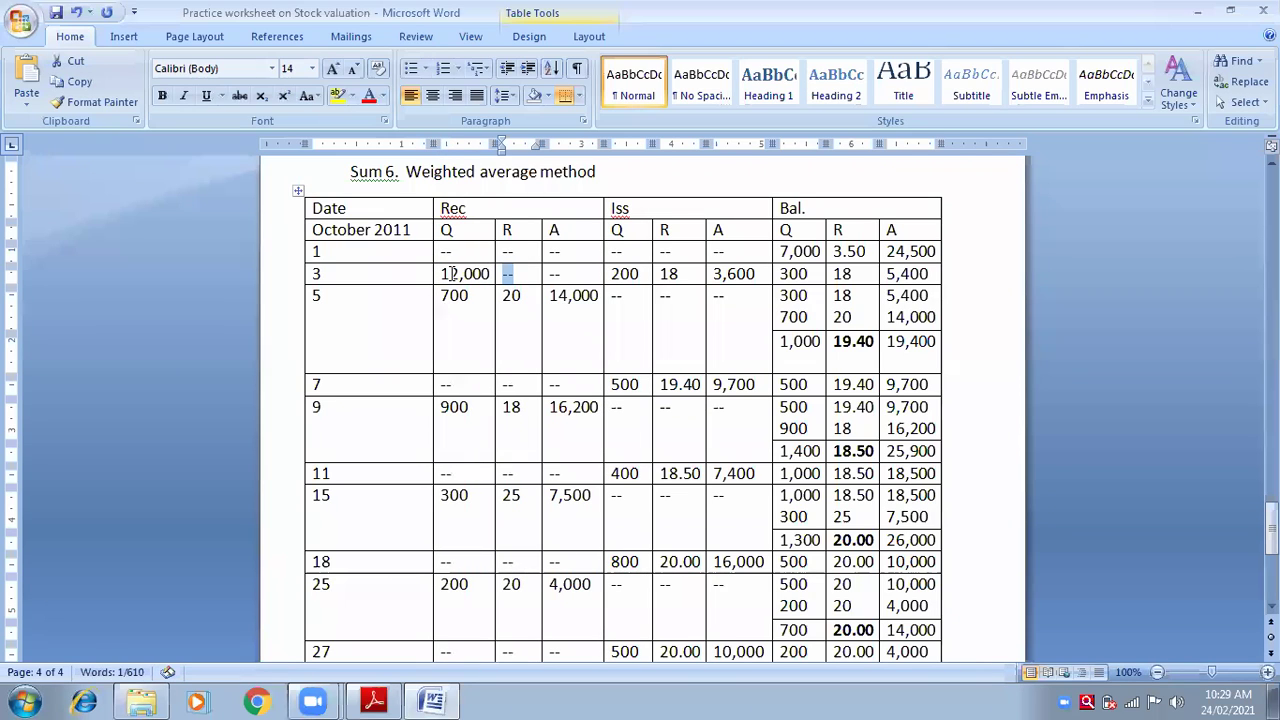
pyautogui.write('3.80')
pyautogui.press('Tab')
pyautogui.write('45600')
pyautogui.press('Left')
pyautogui.press('Left')
pyautogui.press('Left')
pyautogui.write(',')
# Step: Replace the date 3 issue entries with "--" and set its first balance line to 7,000 at 3.50, amount 24,500
pyautogui.press('Tab')
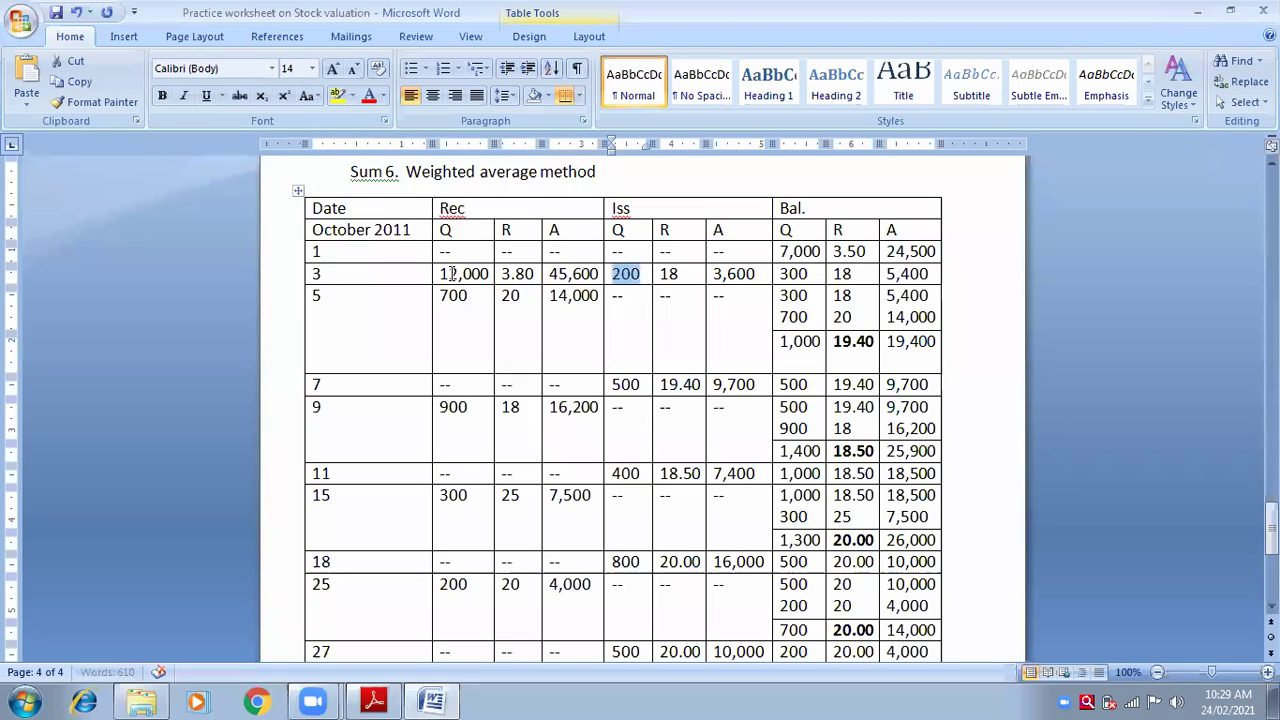
pyautogui.write('--')
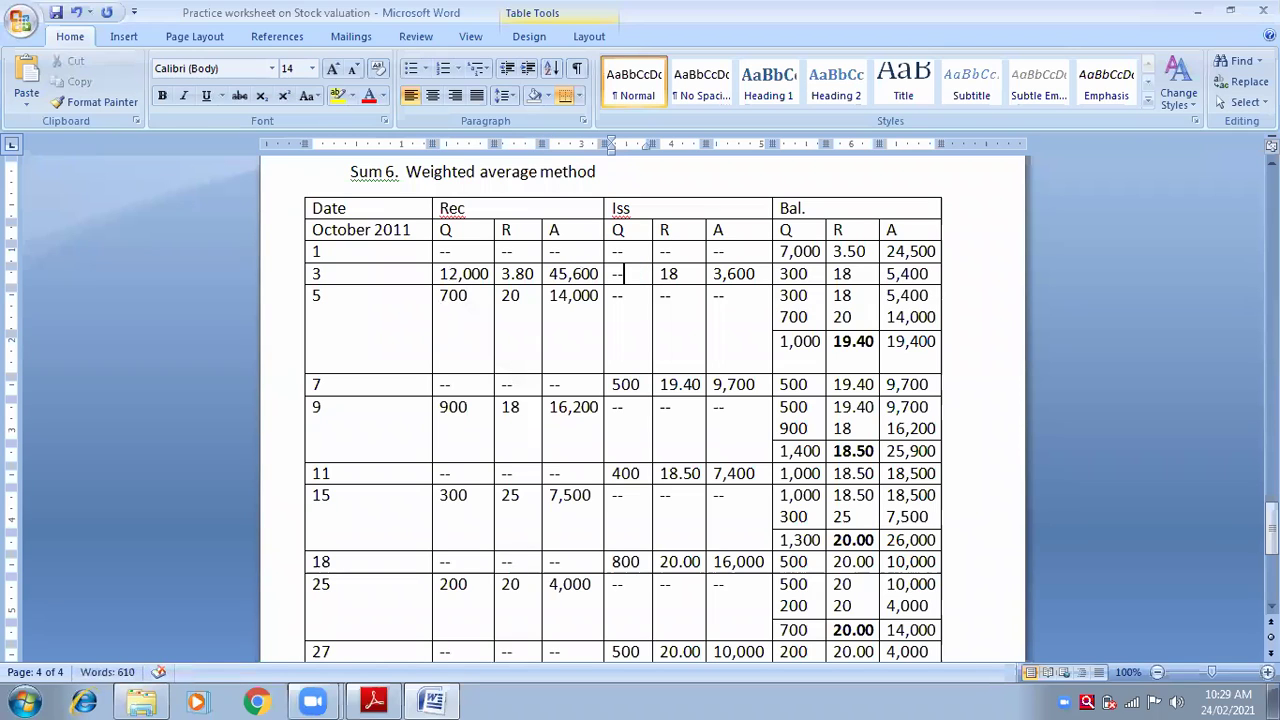
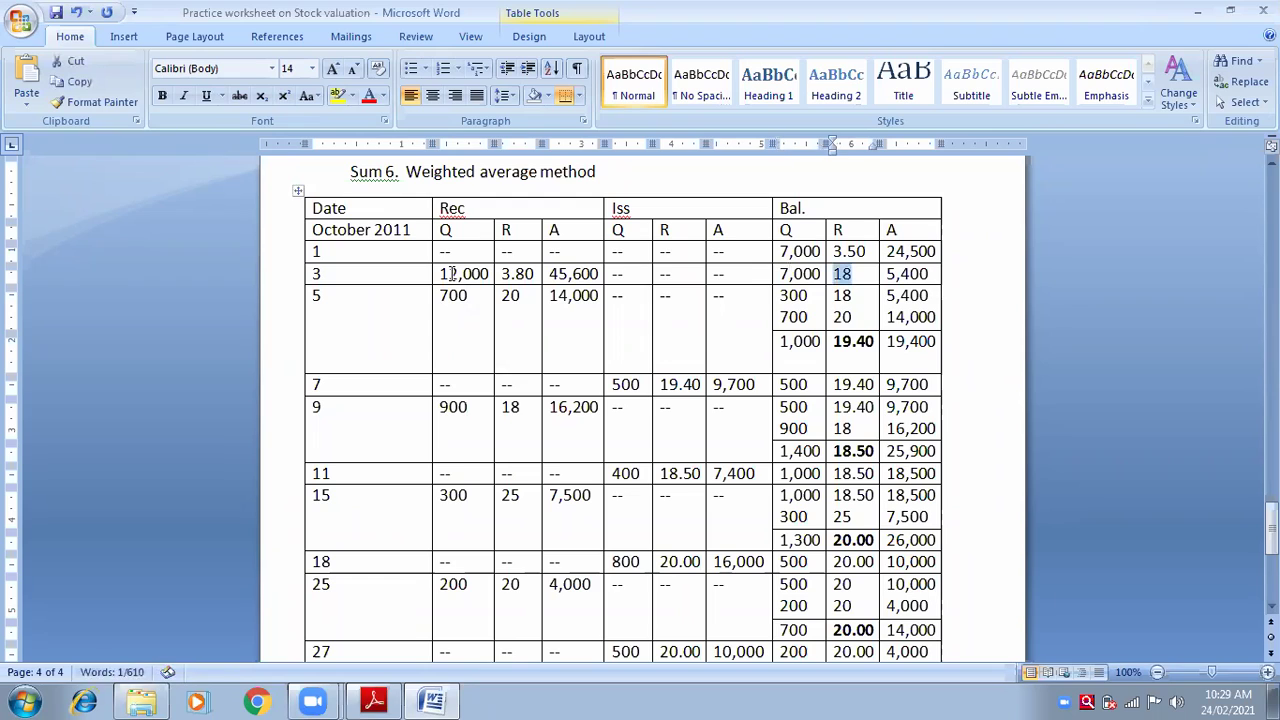
pyautogui.write('3.50')
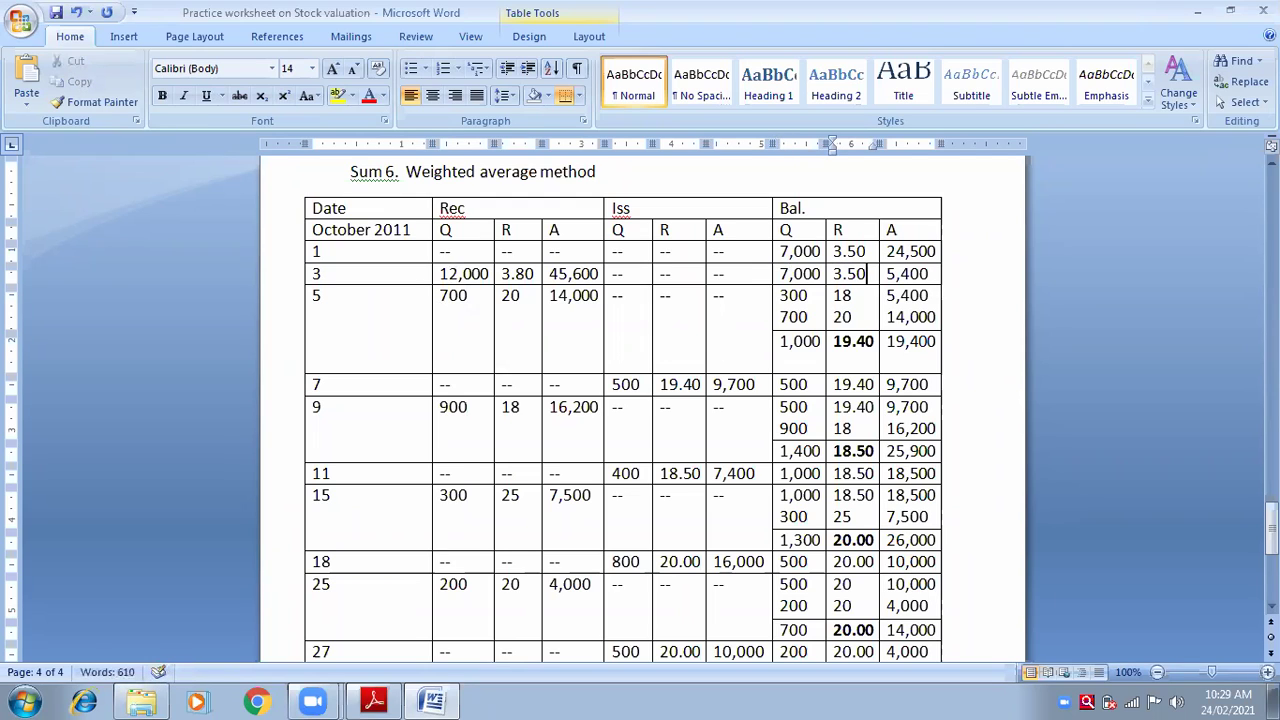
pyautogui.press('Tab')
pyautogui.write('2')
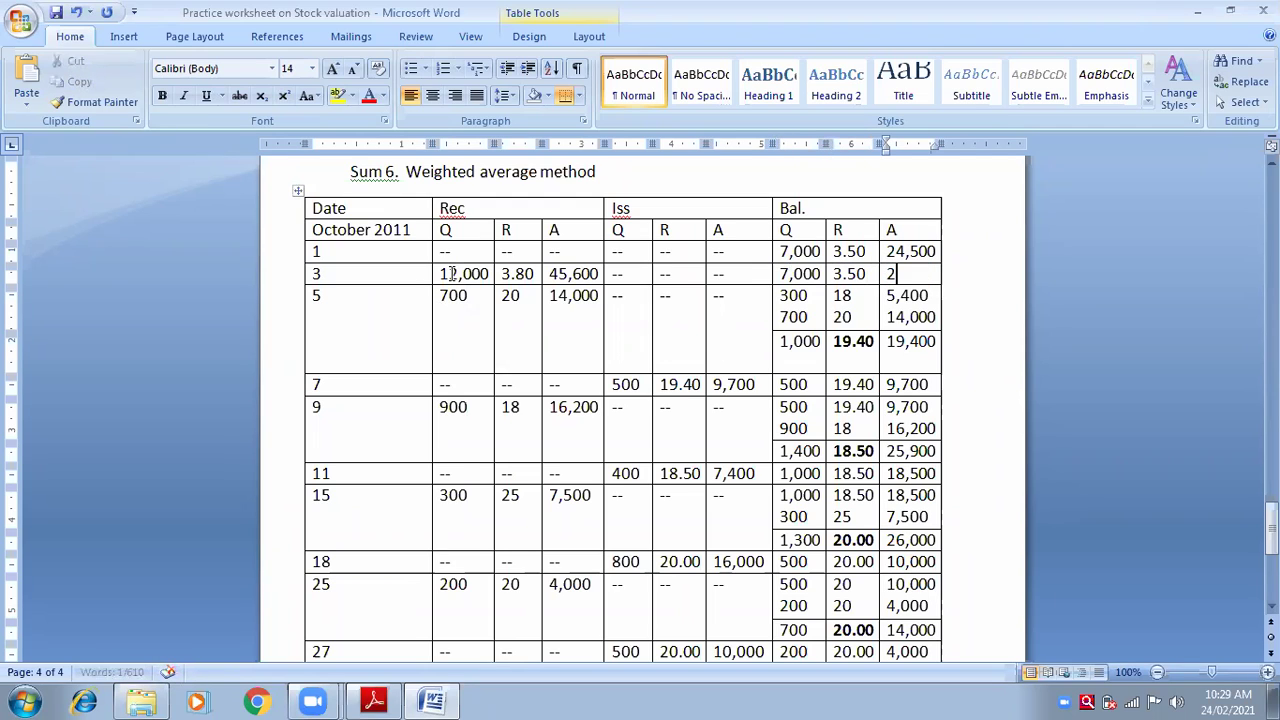
pyautogui.write('4,500')
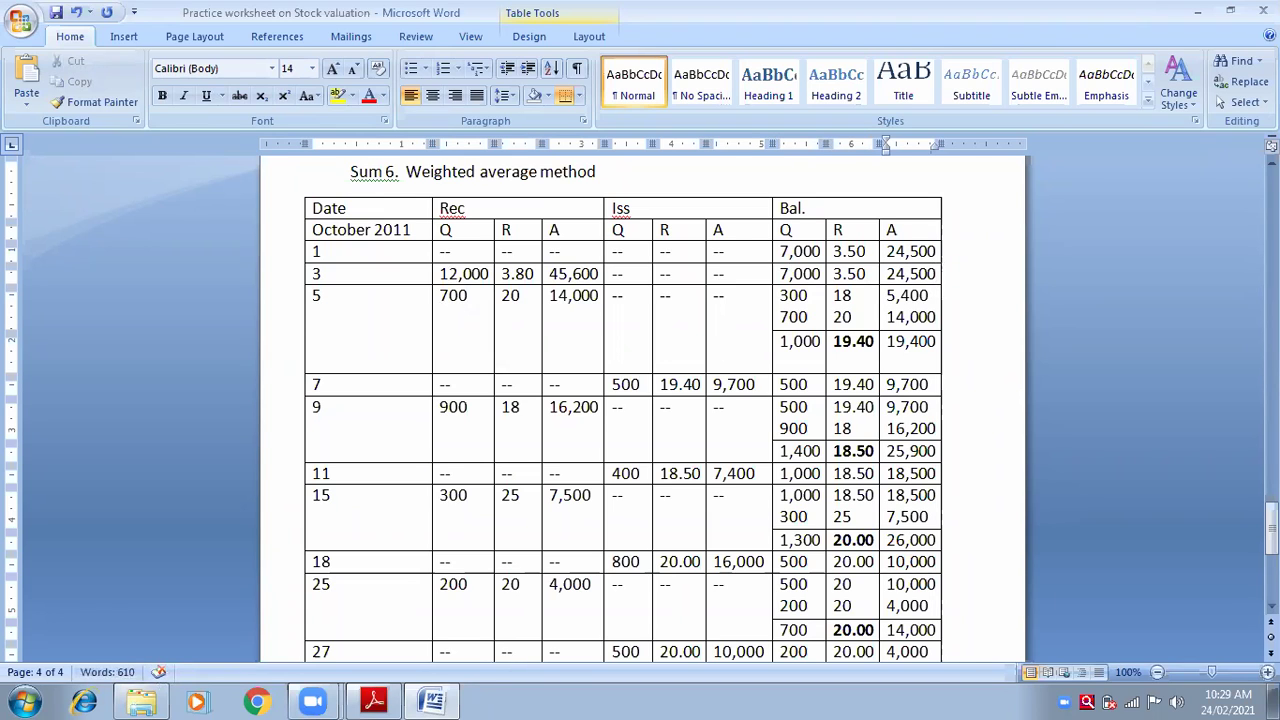
# Step: Add a second line to the date 3 balance: quantity 12,000, rate 3.80, amount 45,600
pyautogui.press('Return')
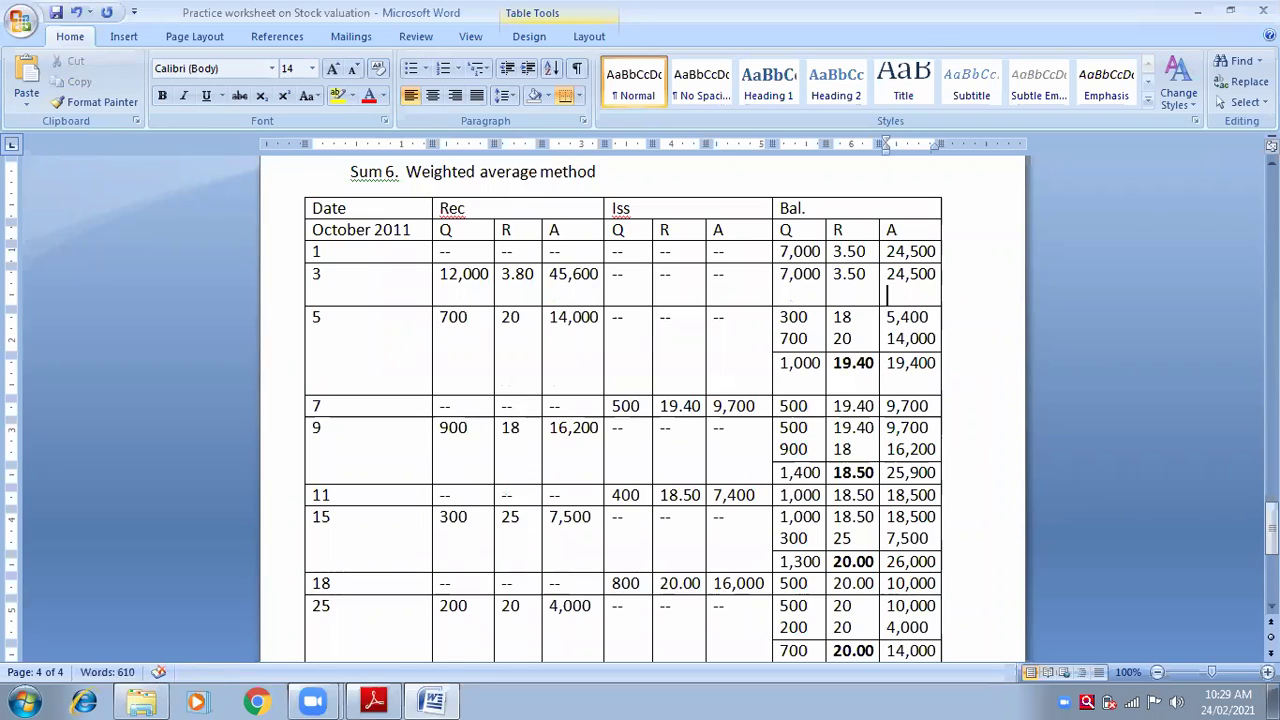
pyautogui.write('45,6')
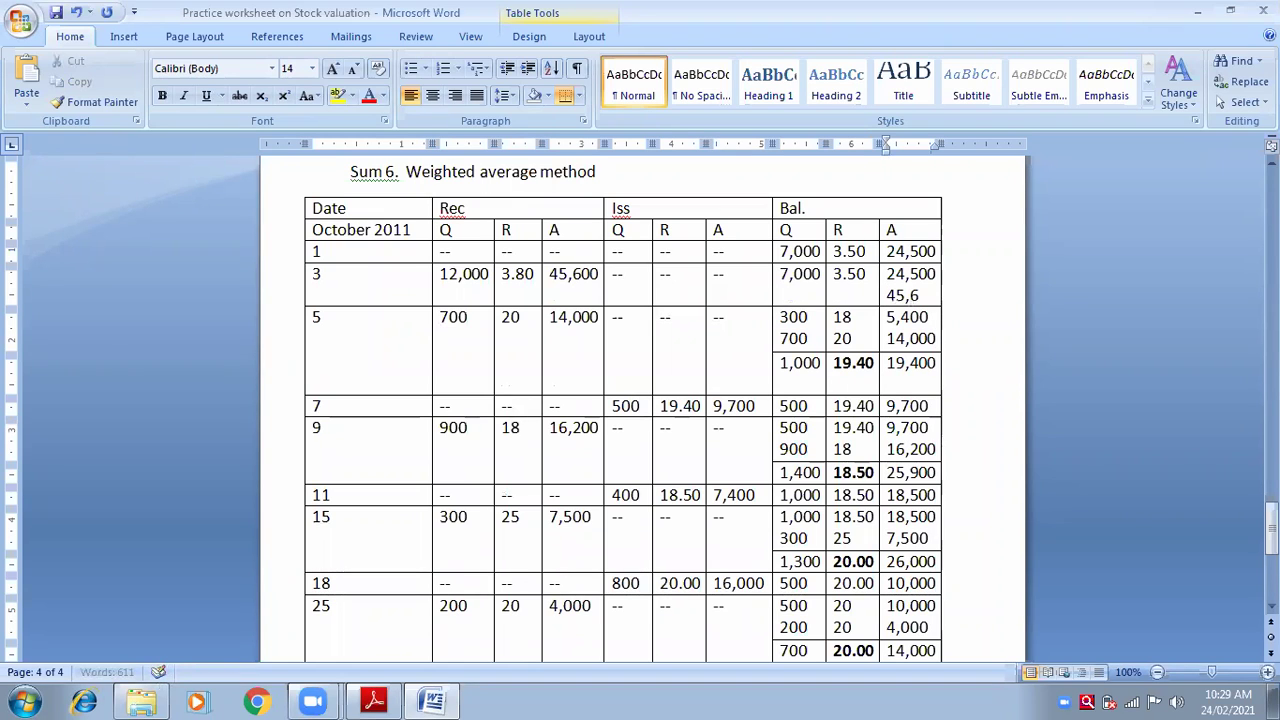
pyautogui.write('00')
pyautogui.press('Tab')
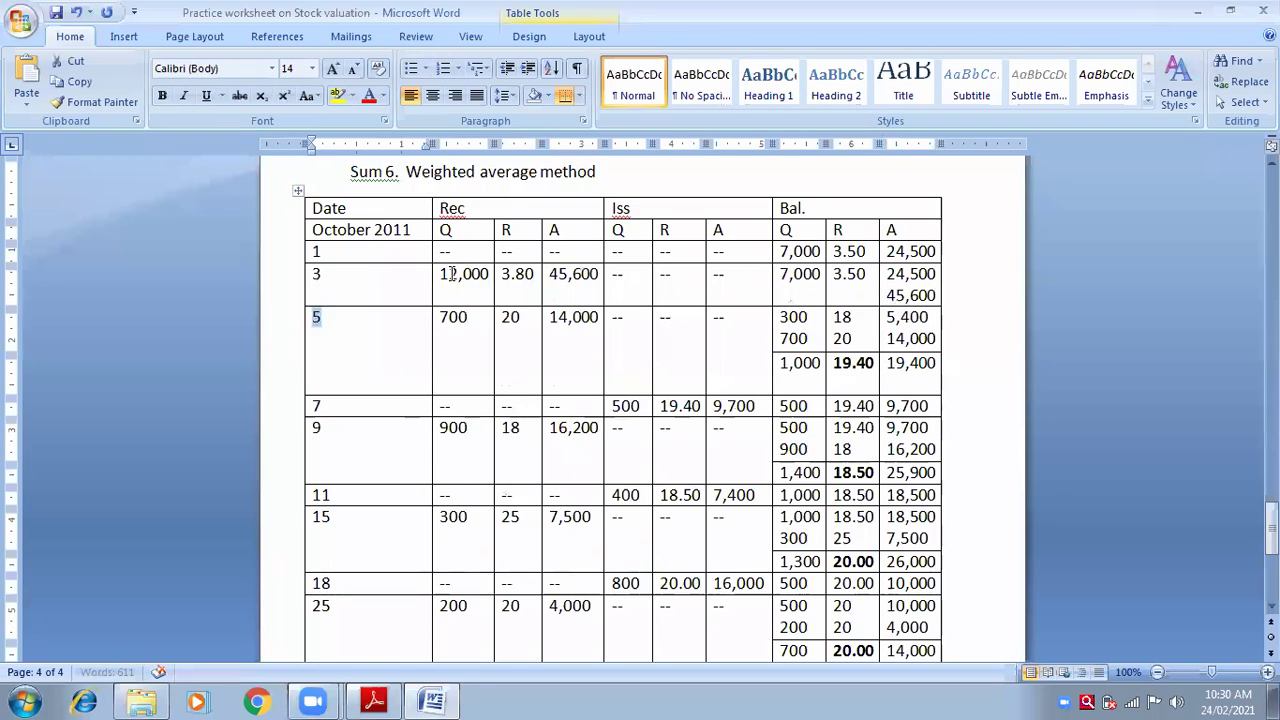
pyautogui.click(787, 295)
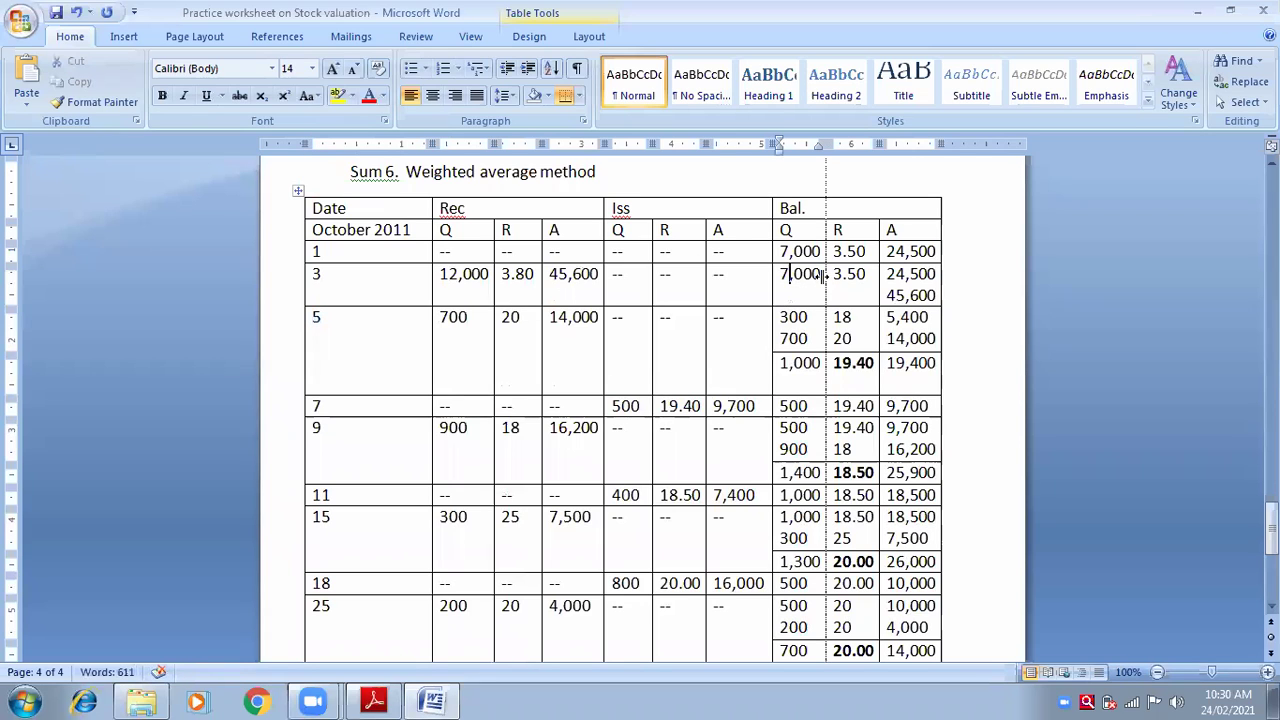
pyautogui.press('Return')
pyautogui.write('12,000')
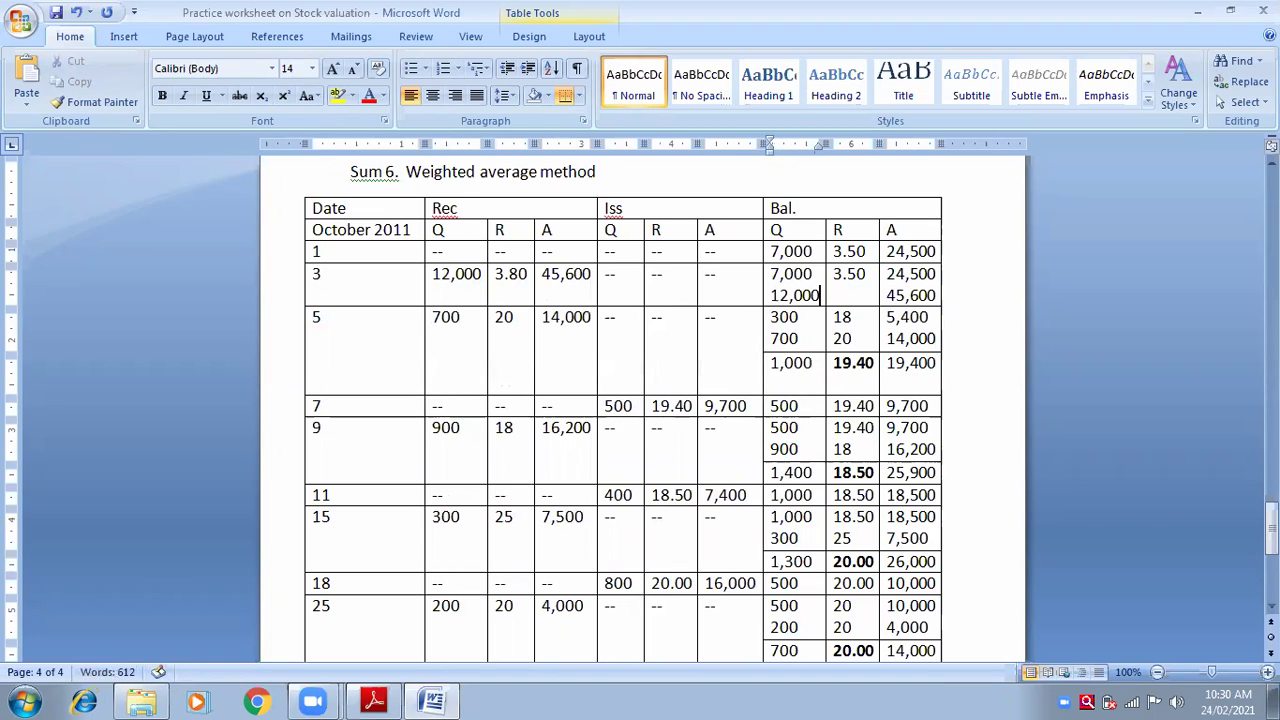
pyautogui.moveTo(866, 274); pyautogui.dragTo(821, 275)
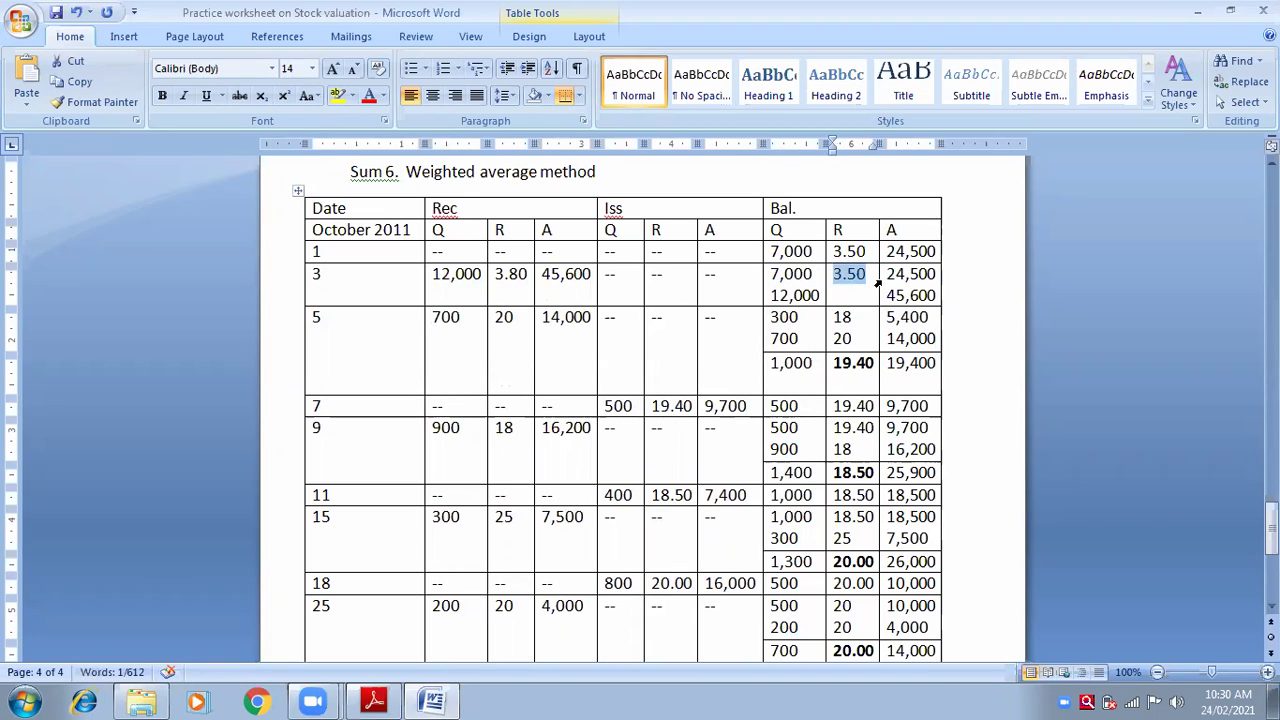
pyautogui.click(868, 274)
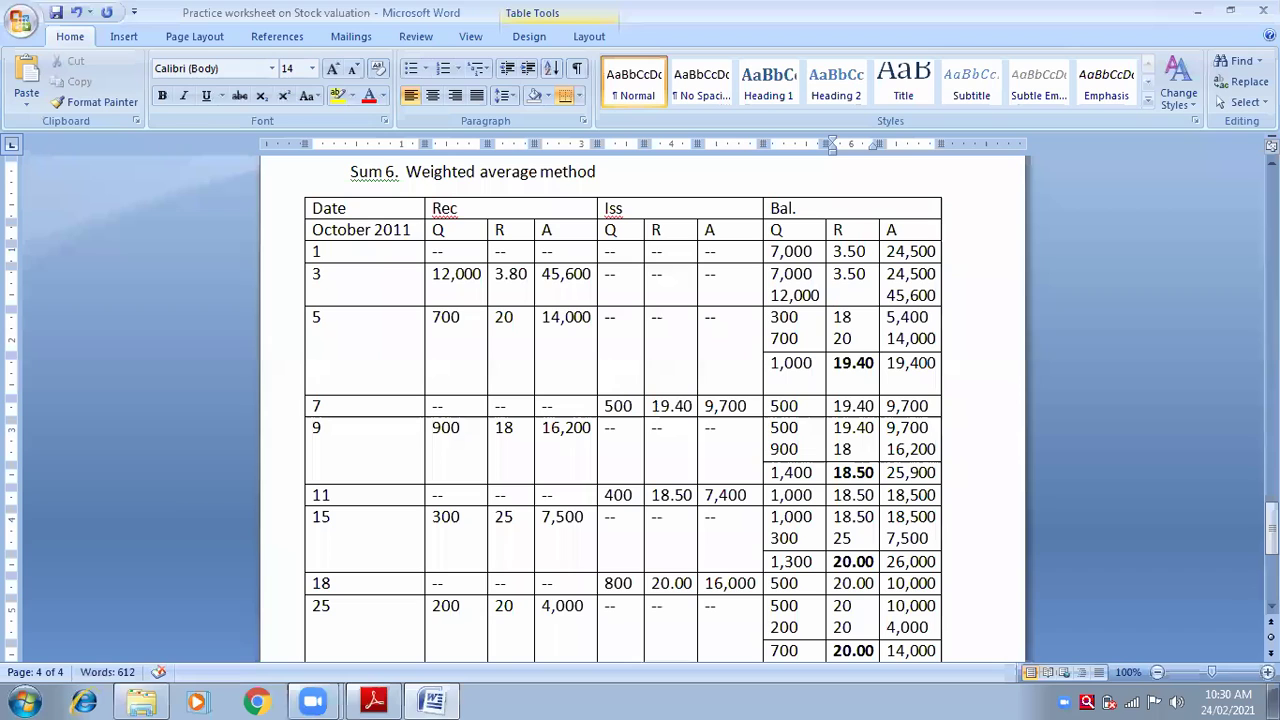
pyautogui.write('3.80')
# Step: Add space below the date 3 balance figures and draw a horizontal table border across its three columns for a total row
pyautogui.click(938, 294)
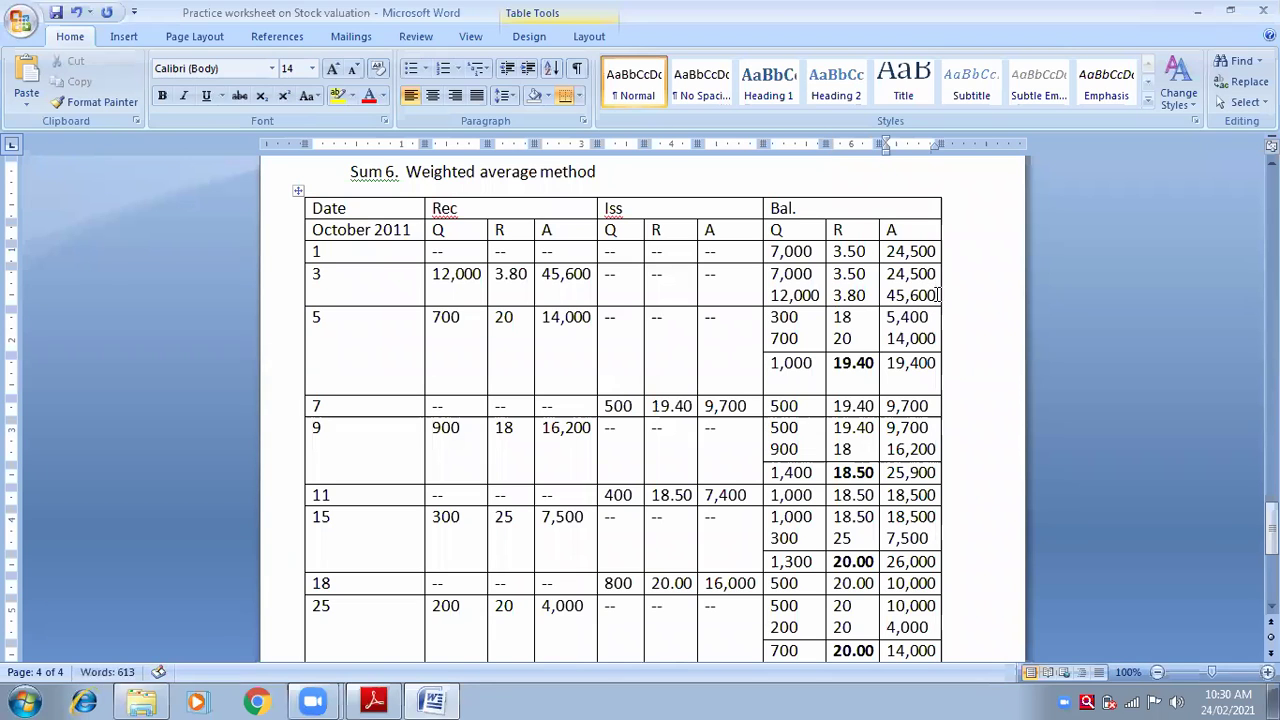
pyautogui.press('Return')
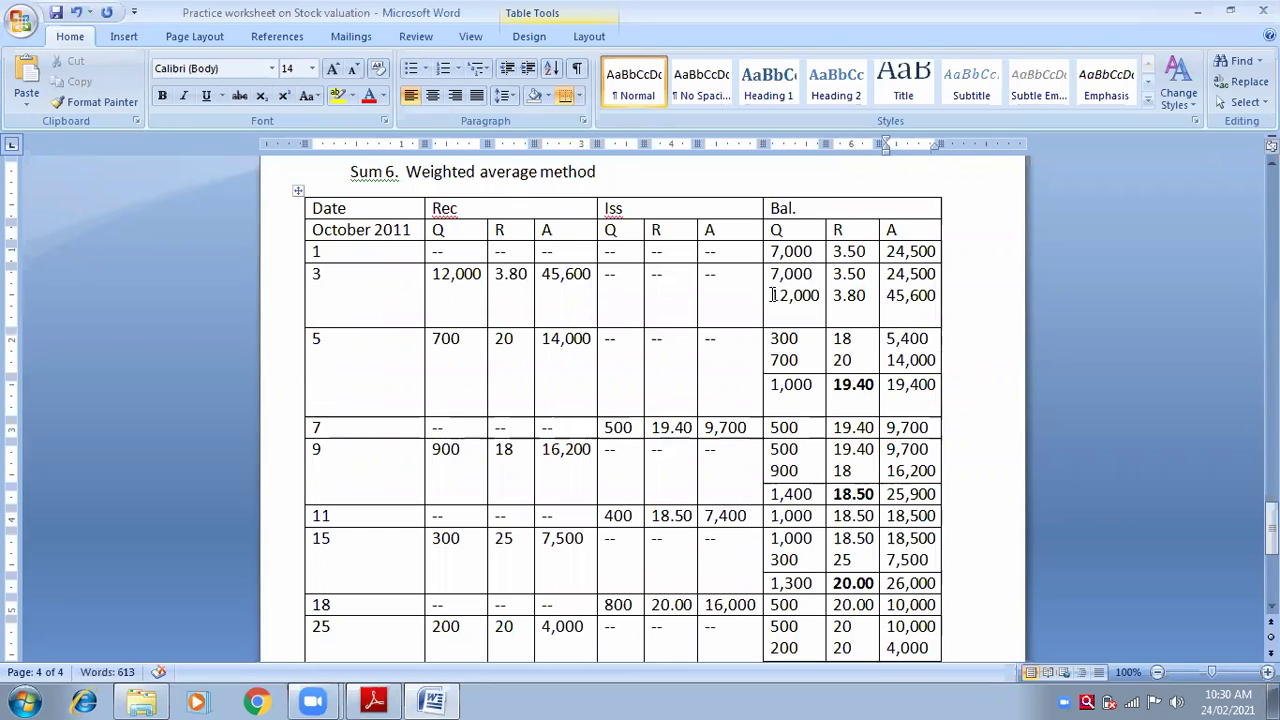
pyautogui.moveTo(772, 296); pyautogui.dragTo(800, 305)
pyautogui.click(800, 305)
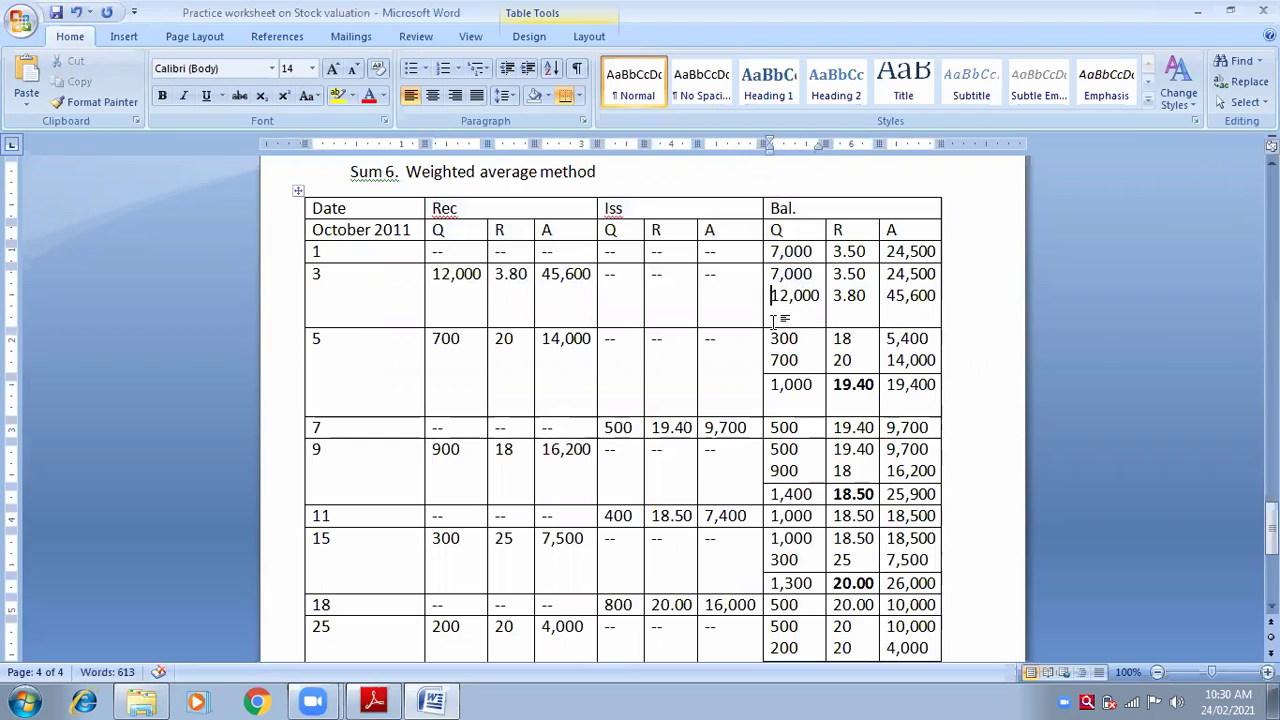
pyautogui.click(928, 318)
pyautogui.click(774, 328)
pyautogui.click(124, 36)
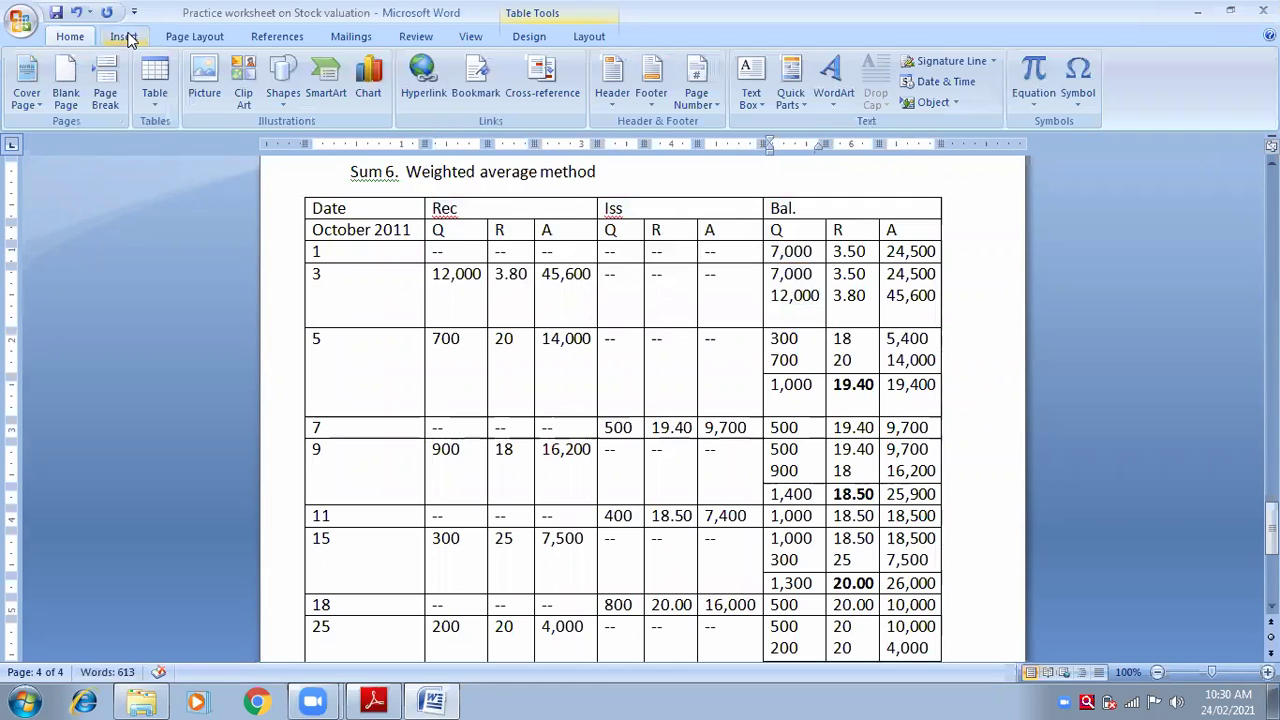
pyautogui.click(155, 85)
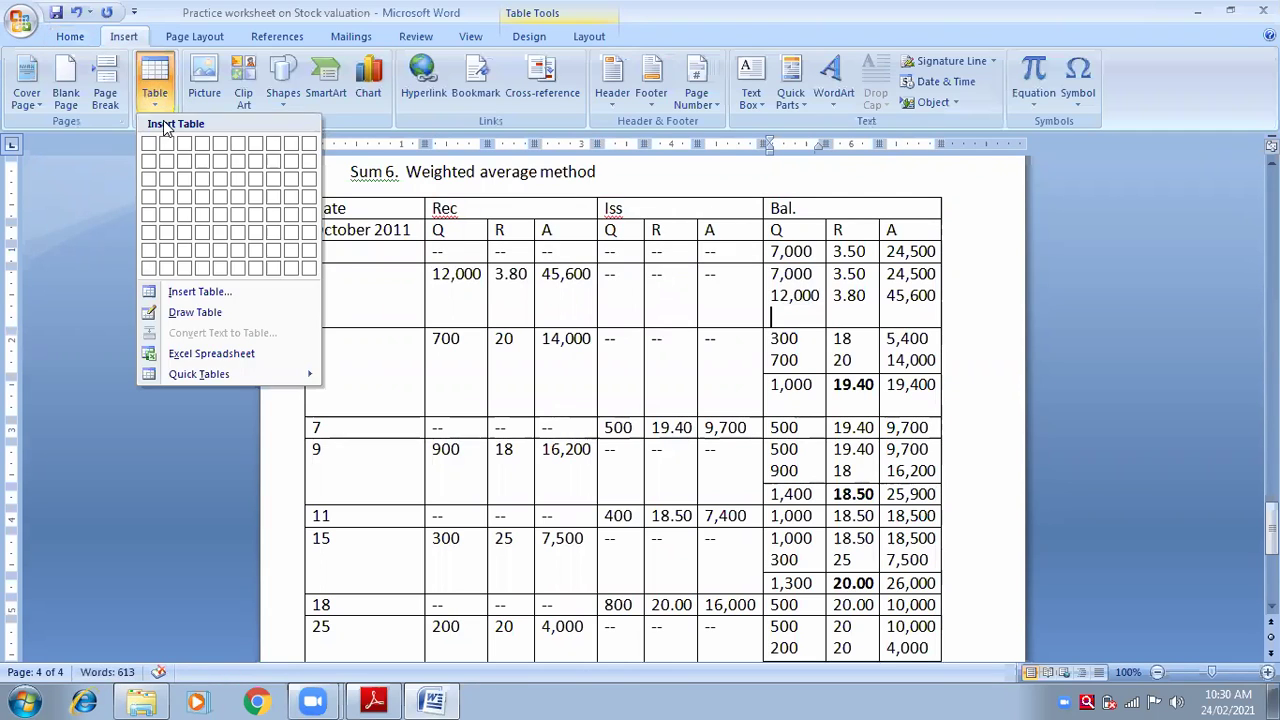
pyautogui.click(180, 313)
pyautogui.moveTo(765, 306)
pyautogui.mouseDown()
pyautogui.moveTo(914, 298)
pyautogui.moveTo(932, 310)
pyautogui.mouseUp()
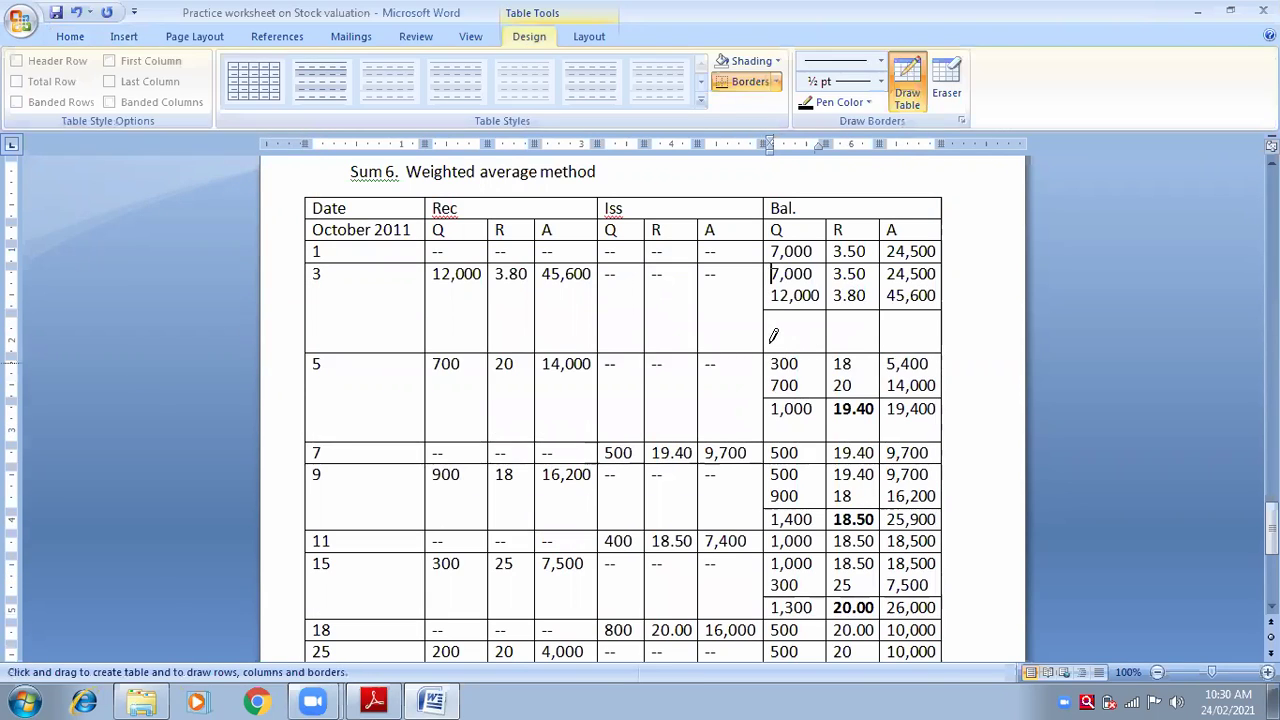
# Step: Fill the date 3 balance total row with quantity 19,000, amount 70,100 and the weighted average rate 3.69 in bold
pyautogui.click(779, 332)
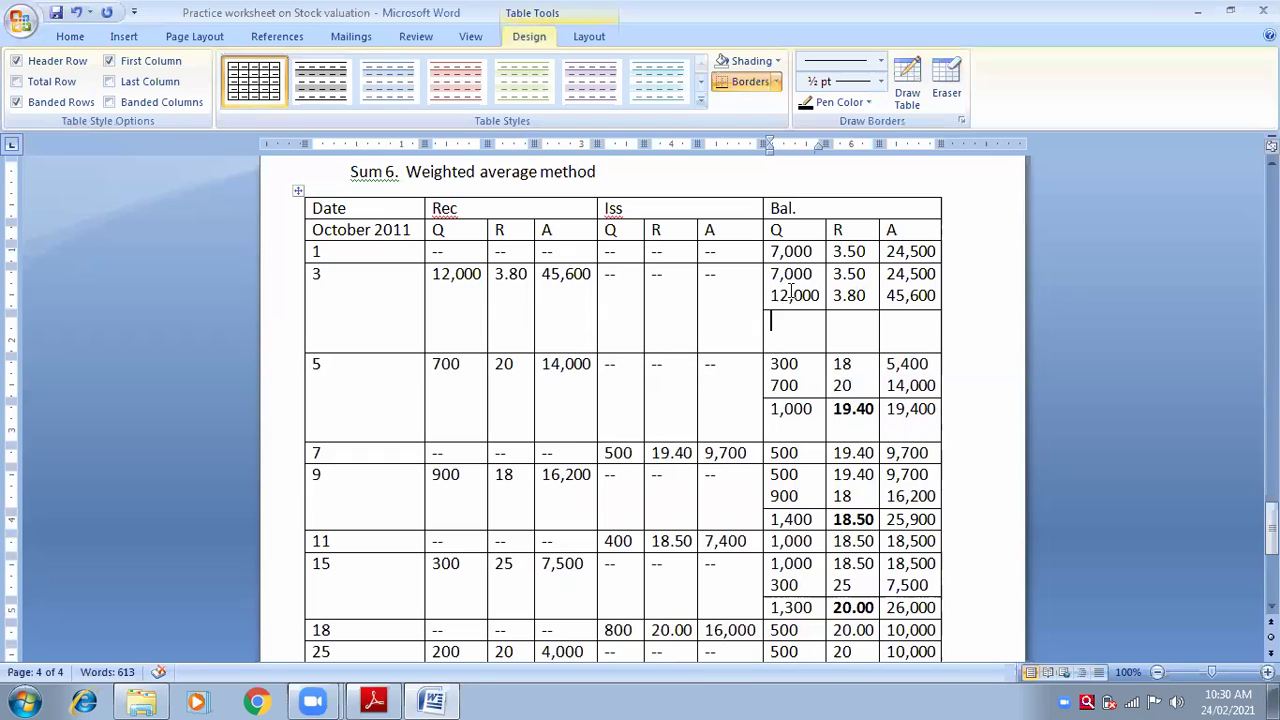
pyautogui.write('19,000')
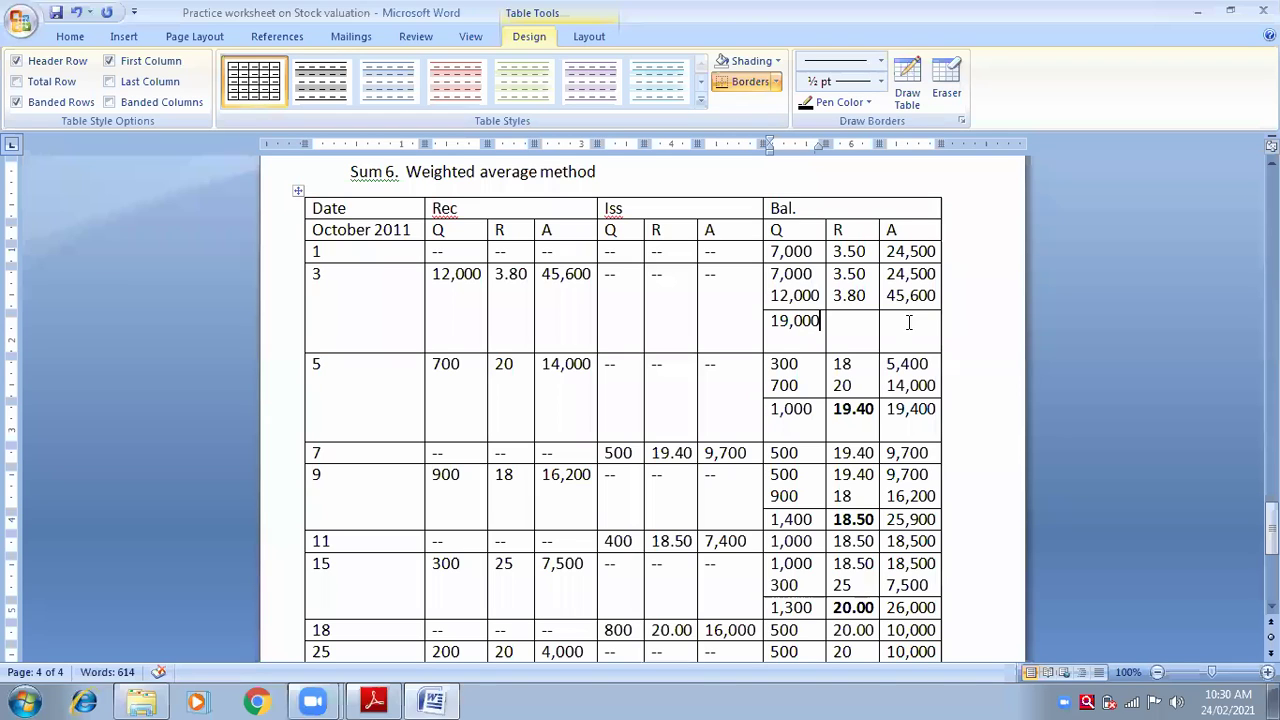
pyautogui.click(918, 326)
pyautogui.write('7')
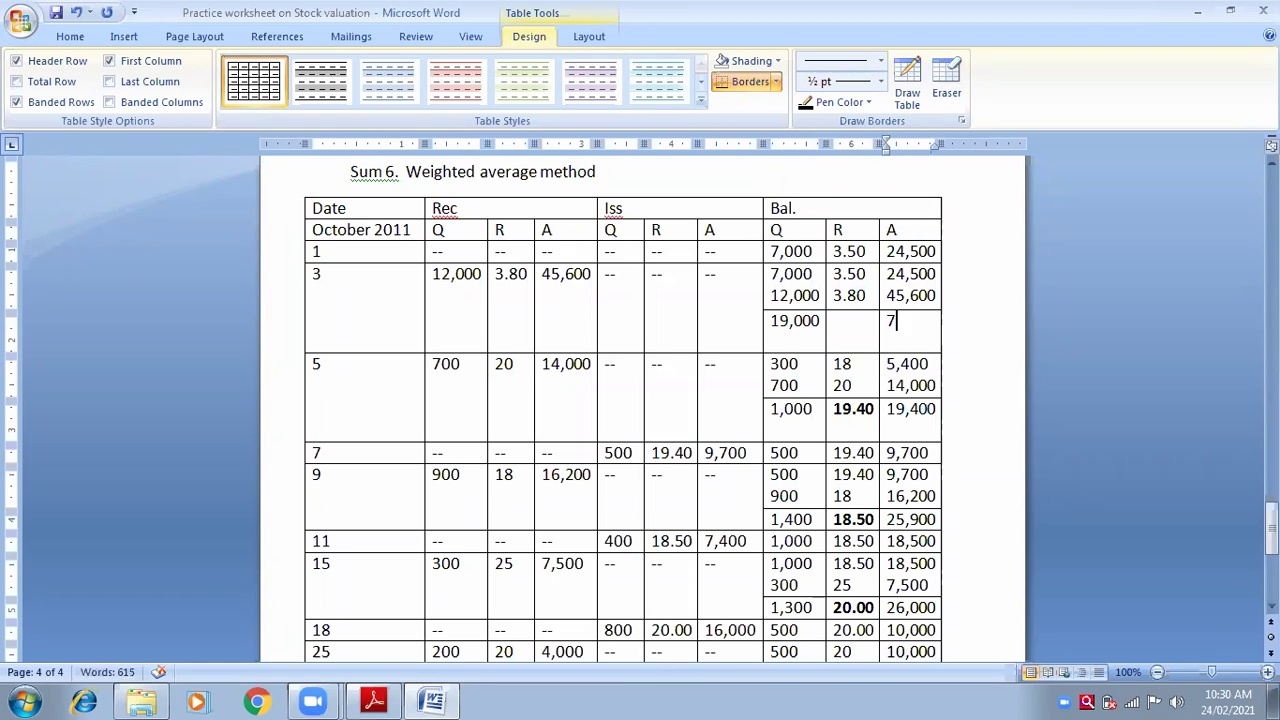
pyautogui.write('0,100')
pyautogui.press('Return')
pyautogui.press('BackSpace')
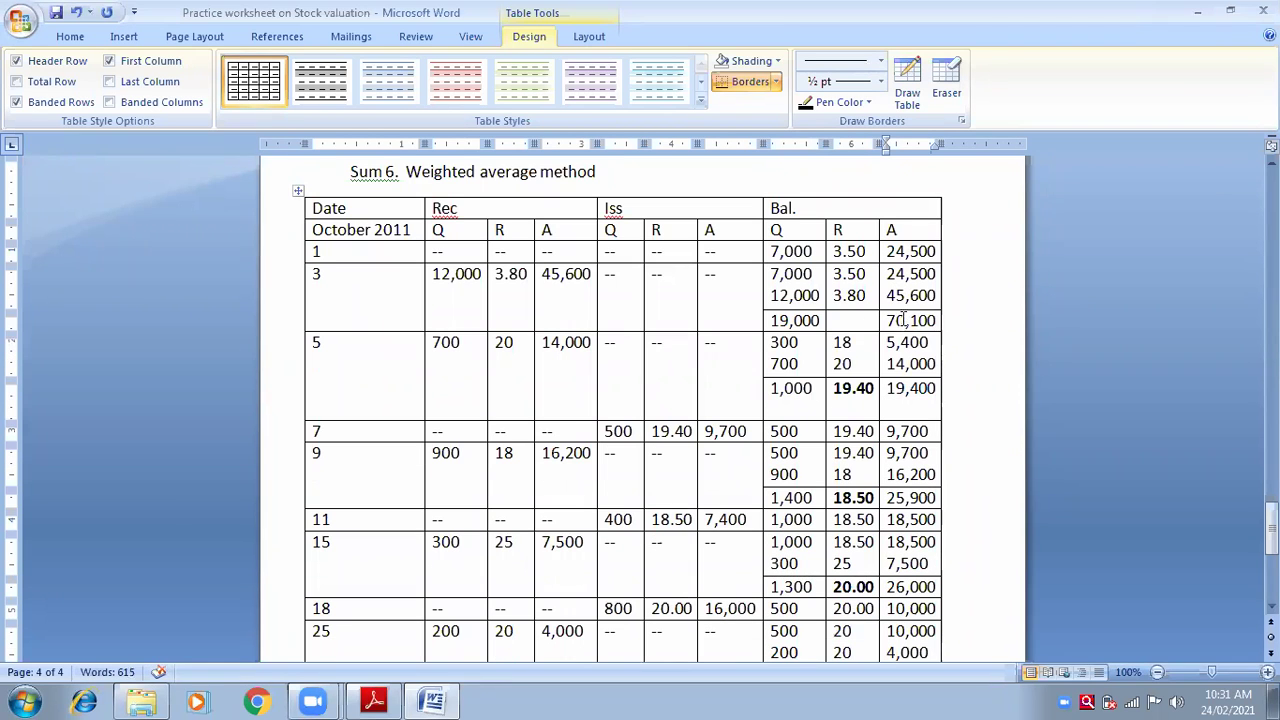
pyautogui.click(845, 321)
pyautogui.write('3.69')
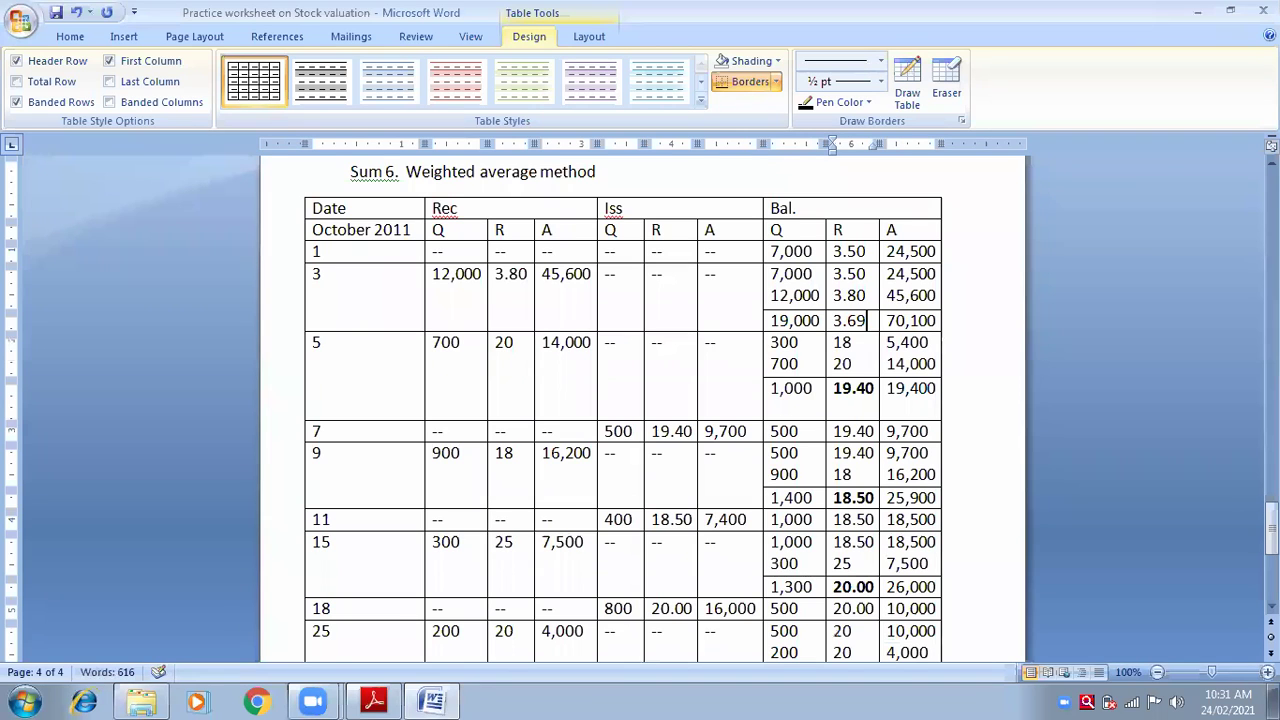
pyautogui.moveTo(833, 321); pyautogui.dragTo(868, 320)
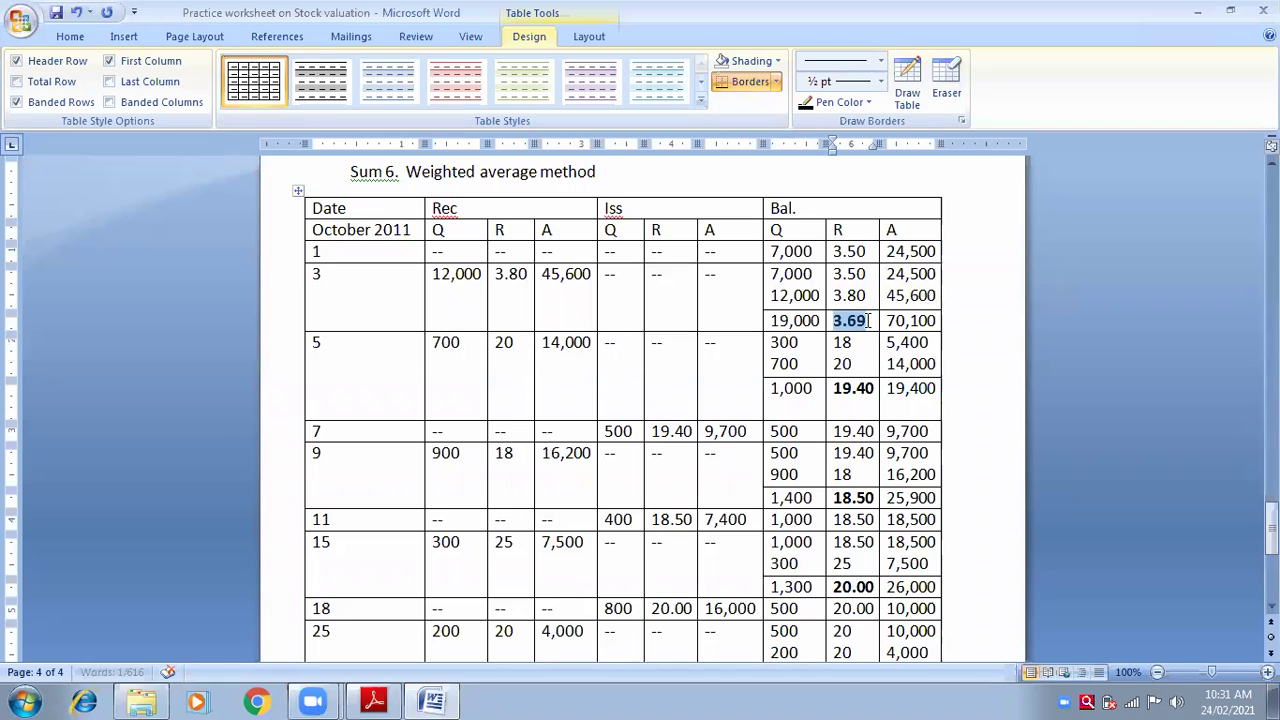
pyautogui.click(662, 274)
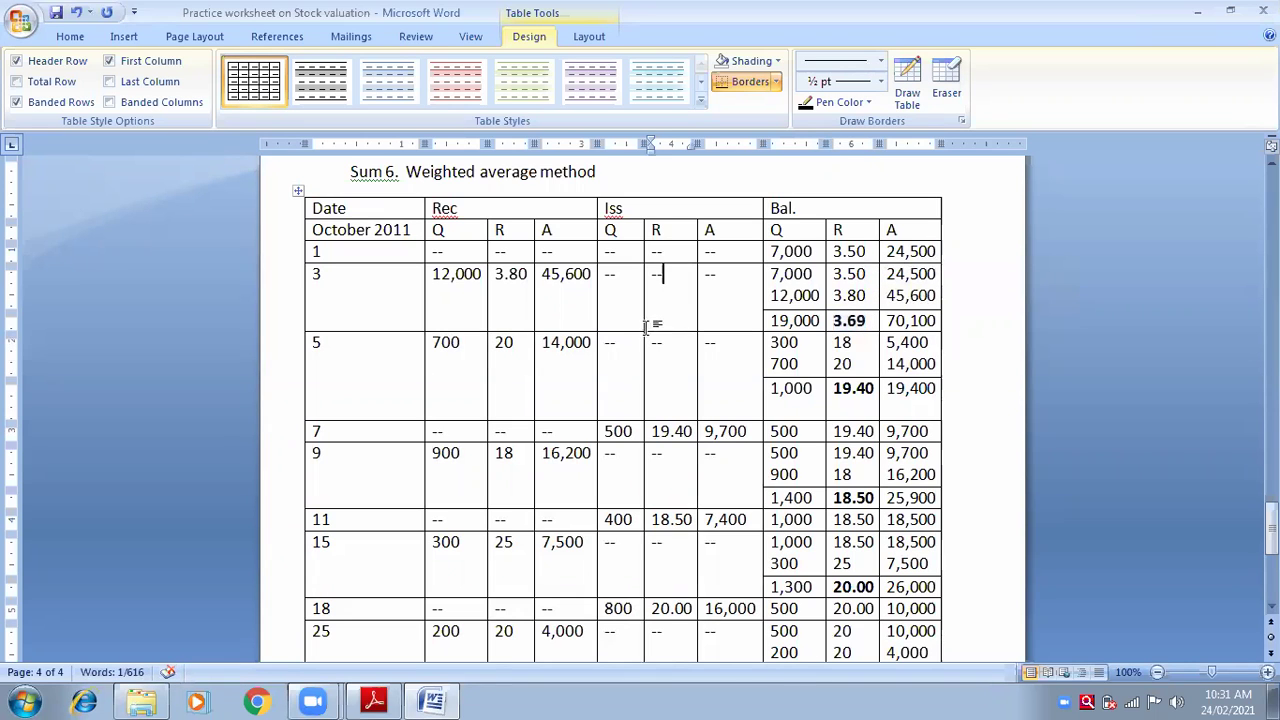
pyautogui.click(70, 37)
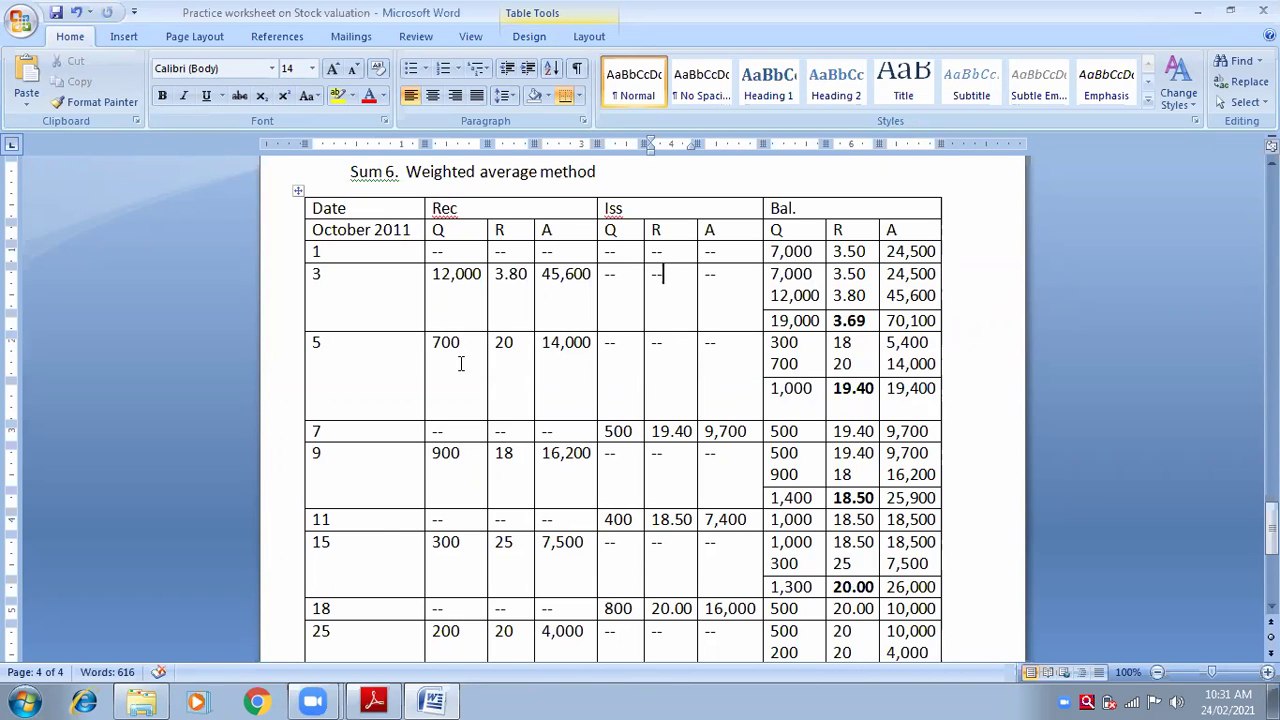
# Step: Check the third transaction in the PDF and change the date of the table's third entry to 7
pyautogui.hotkey('alt', 'Tab')
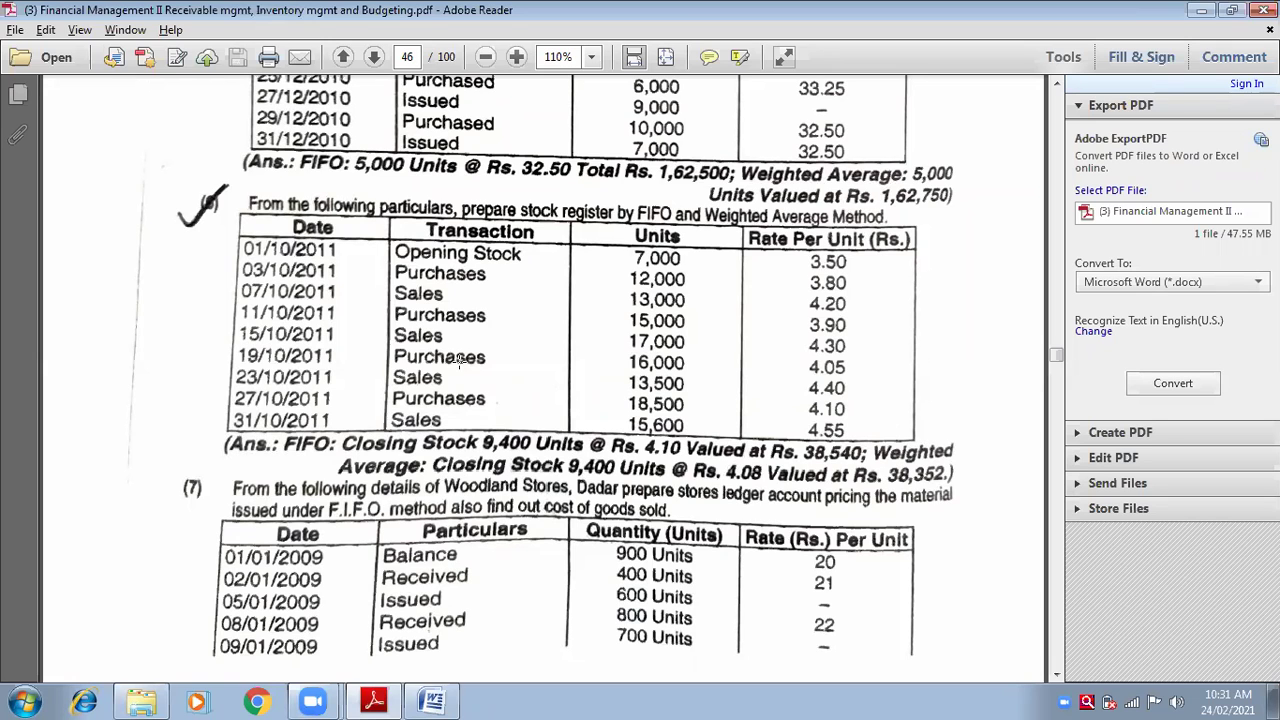
pyautogui.hotkey('alt', 'Tab')
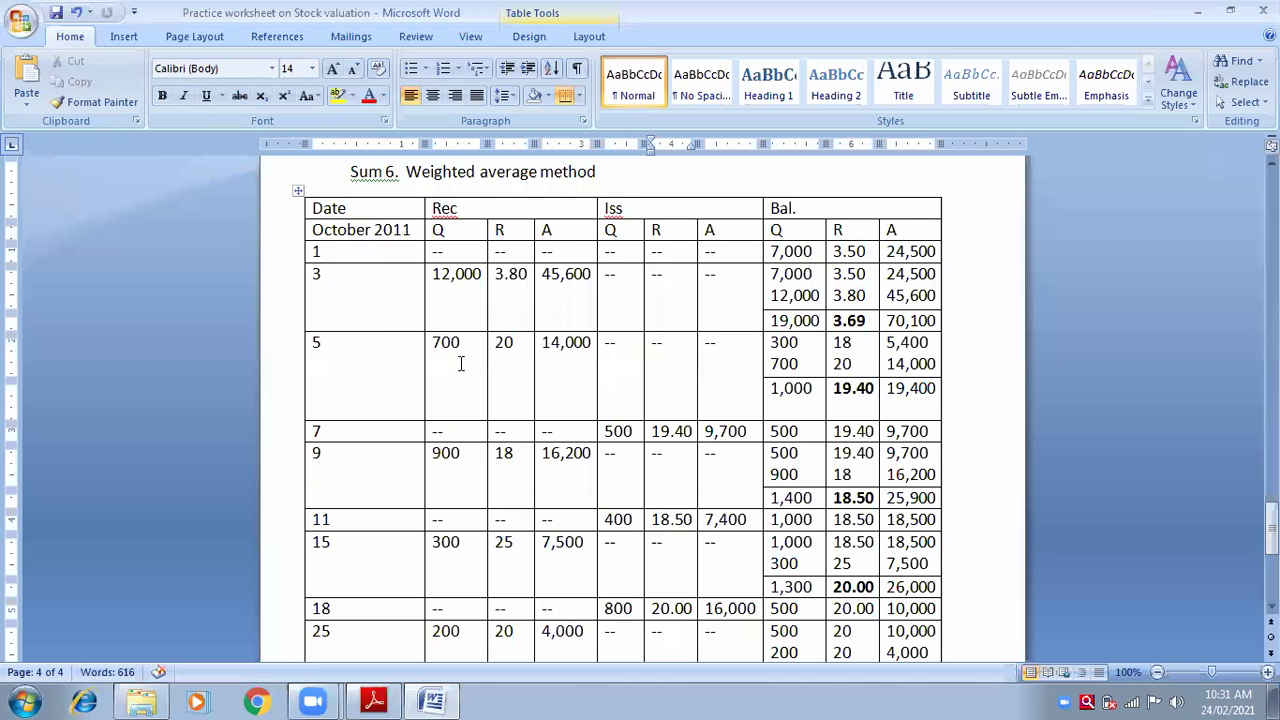
pyautogui.click(334, 346)
pyautogui.press('BackSpace')
pyautogui.write('7')
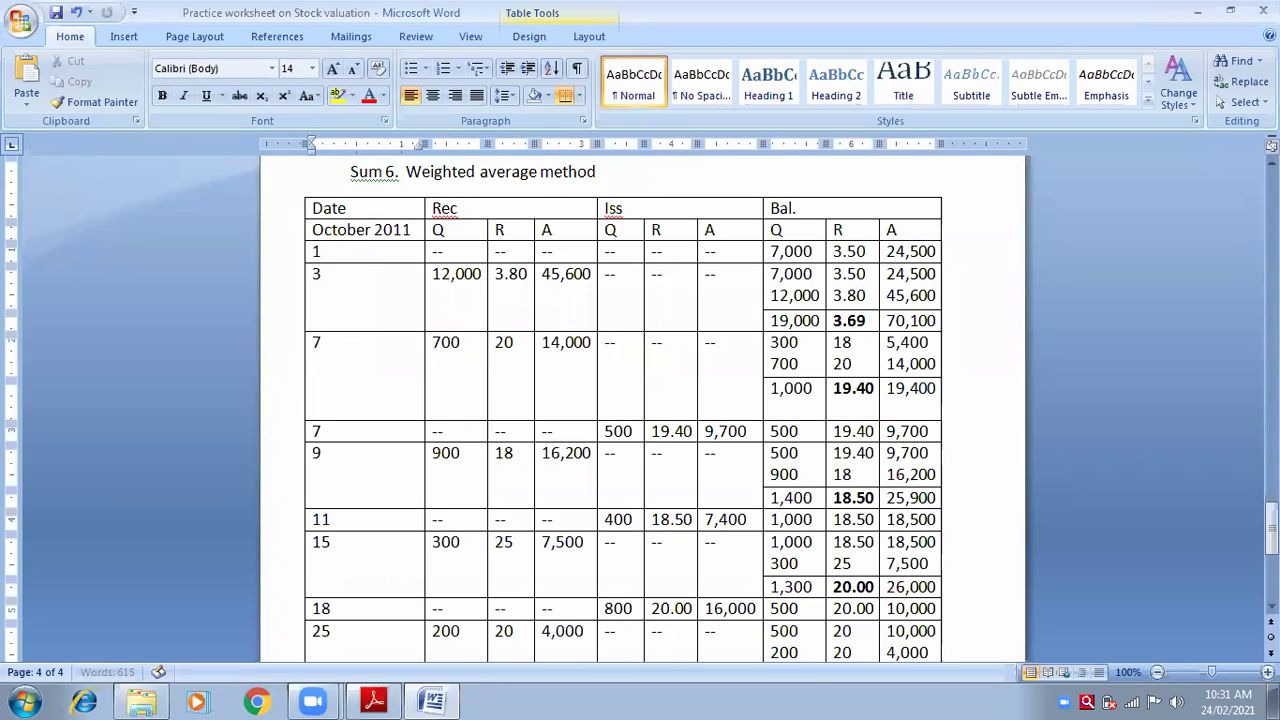
# Step: Replace the received quantity, rate and amount of the third entry, dated 7, with "--"
pyautogui.doubleClick(437, 342)
pyautogui.press('BackSpace')
pyautogui.write('--')
pyautogui.press('Tab')
pyautogui.write('--')
pyautogui.press('Tab')
pyautogui.press('BackSpace')
pyautogui.write('--')
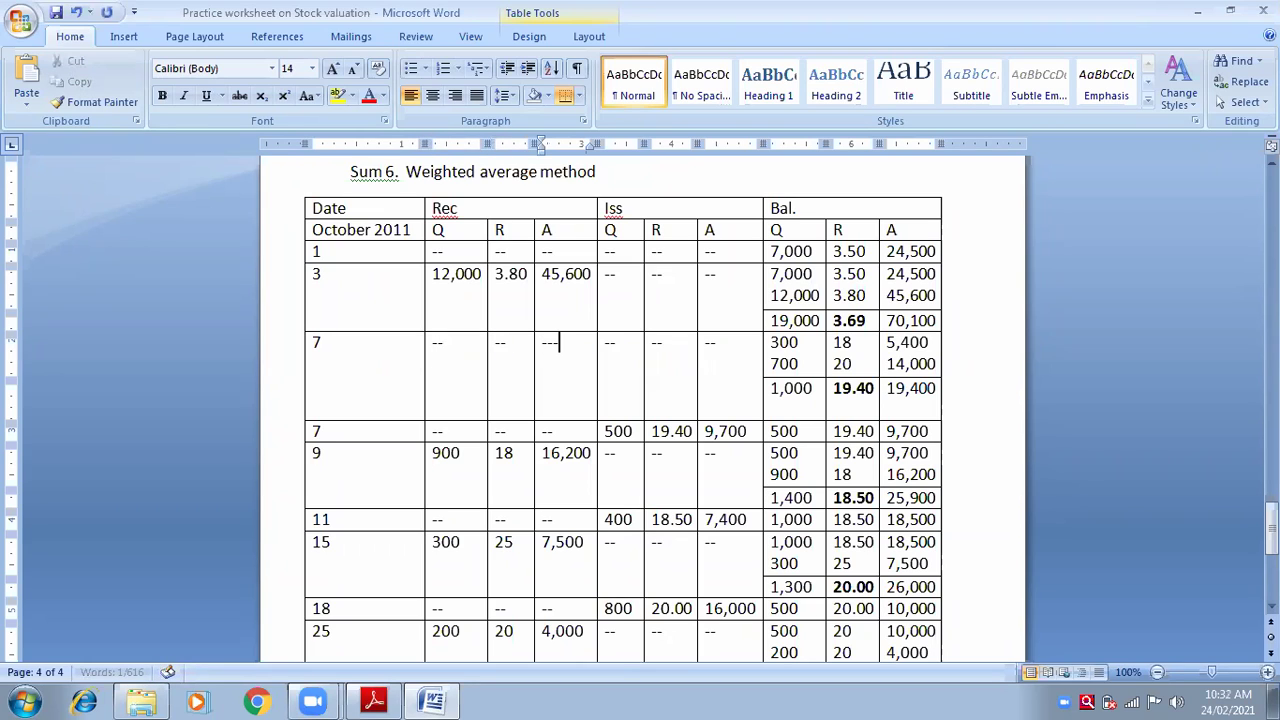
# Step: Check the date 7 issue in the PDF and enter its issued quantity 13,000, rate 3.69 and amount 47,970 in the Word table
pyautogui.press('Tab')
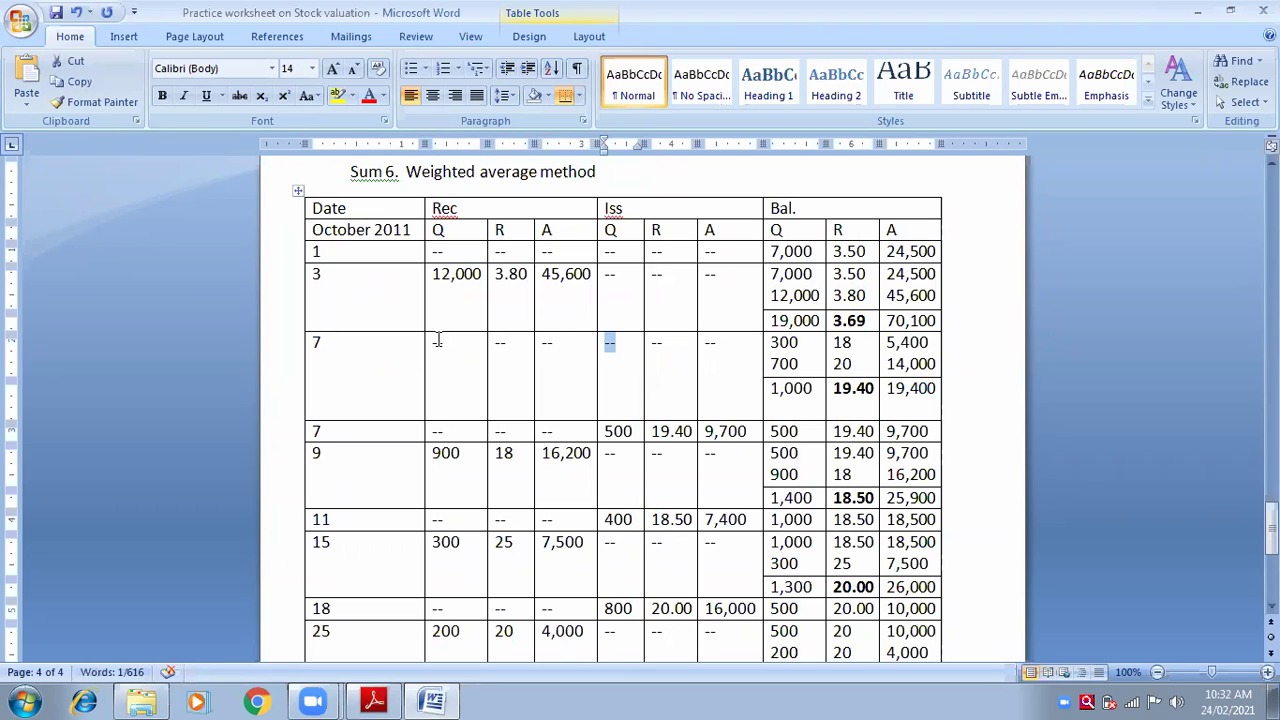
pyautogui.hotkey('alt', 'Tab')
pyautogui.hotkey('alt', 'Tab')
pyautogui.write('13,000')
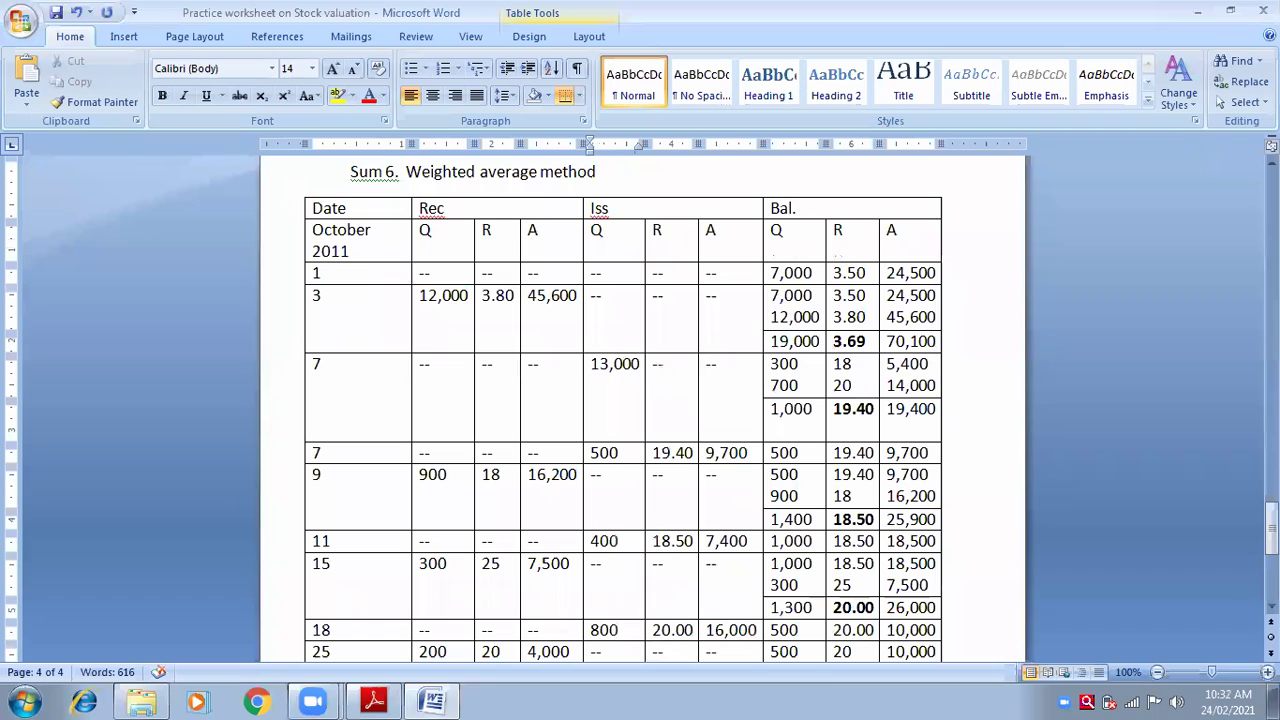
pyautogui.doubleClick(776, 341)
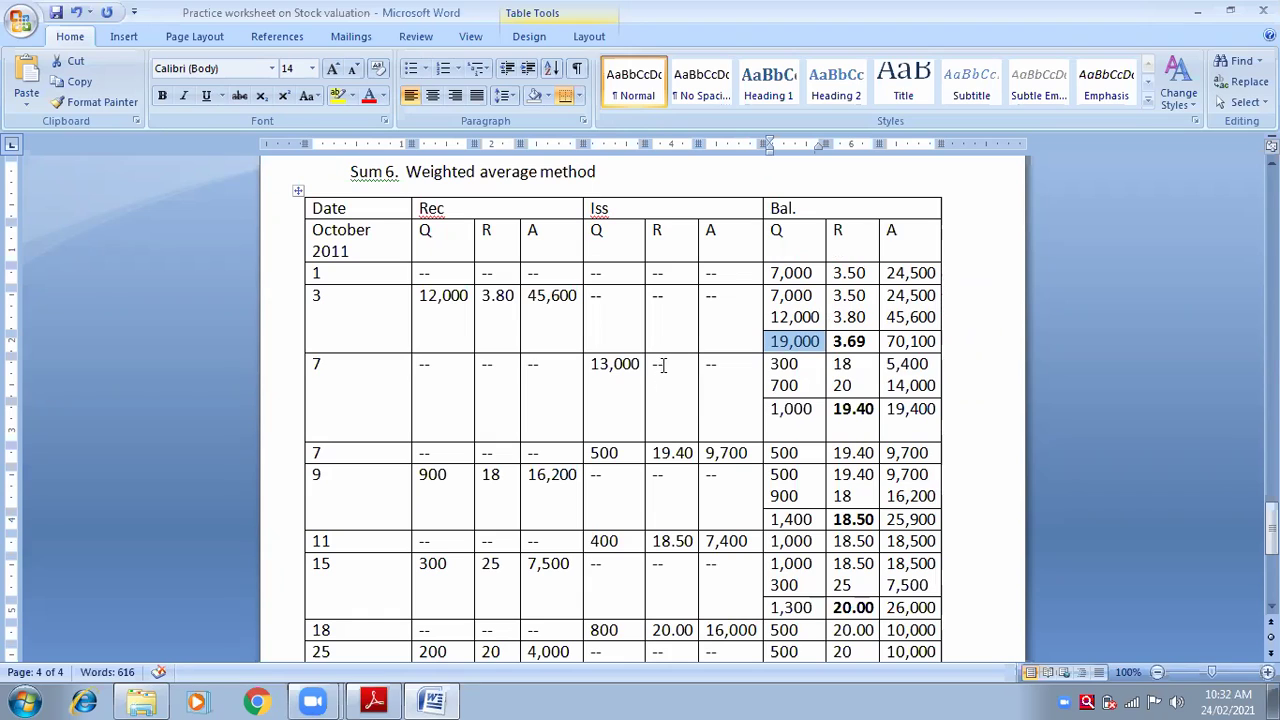
pyautogui.doubleClick(658, 364)
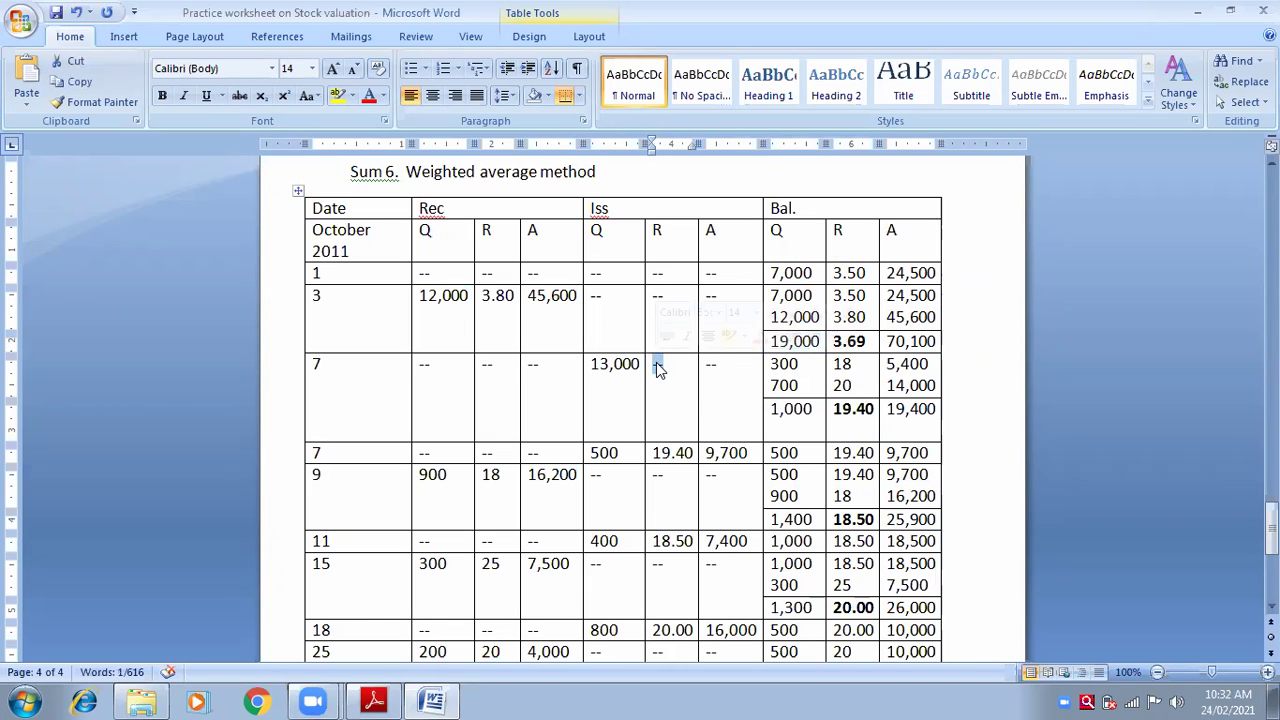
pyautogui.write('3.69')
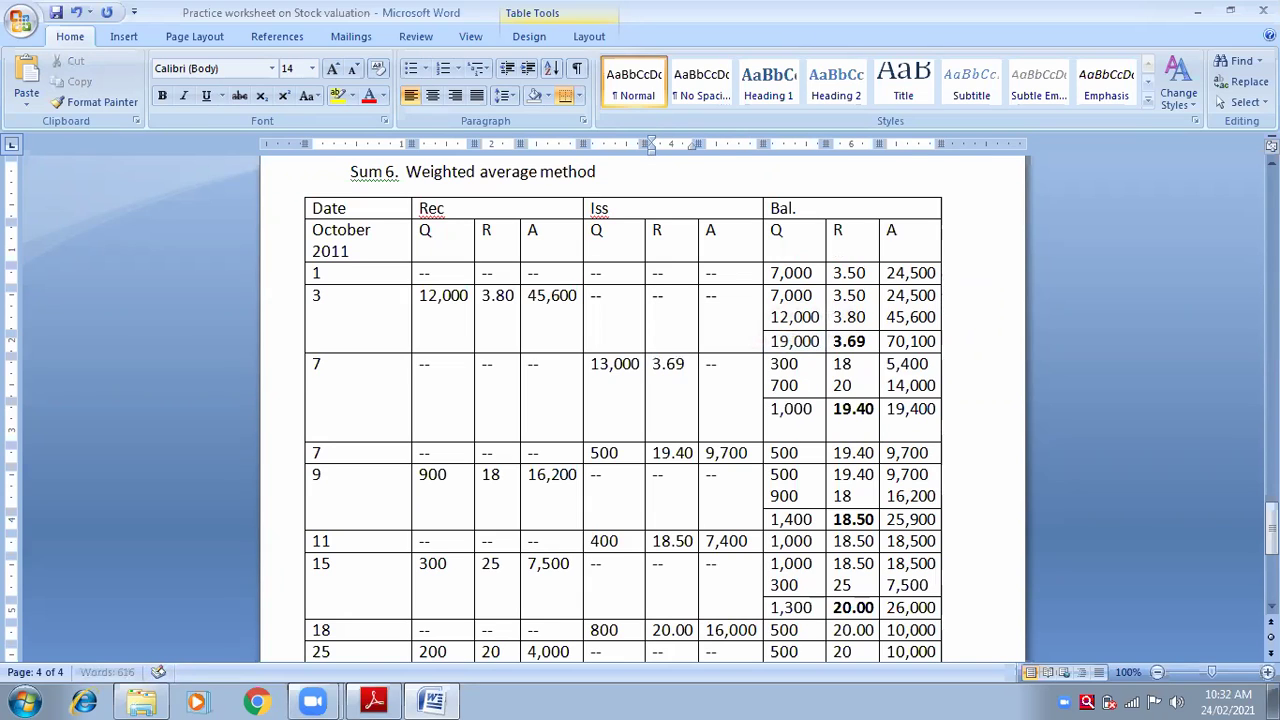
pyautogui.doubleClick(709, 364)
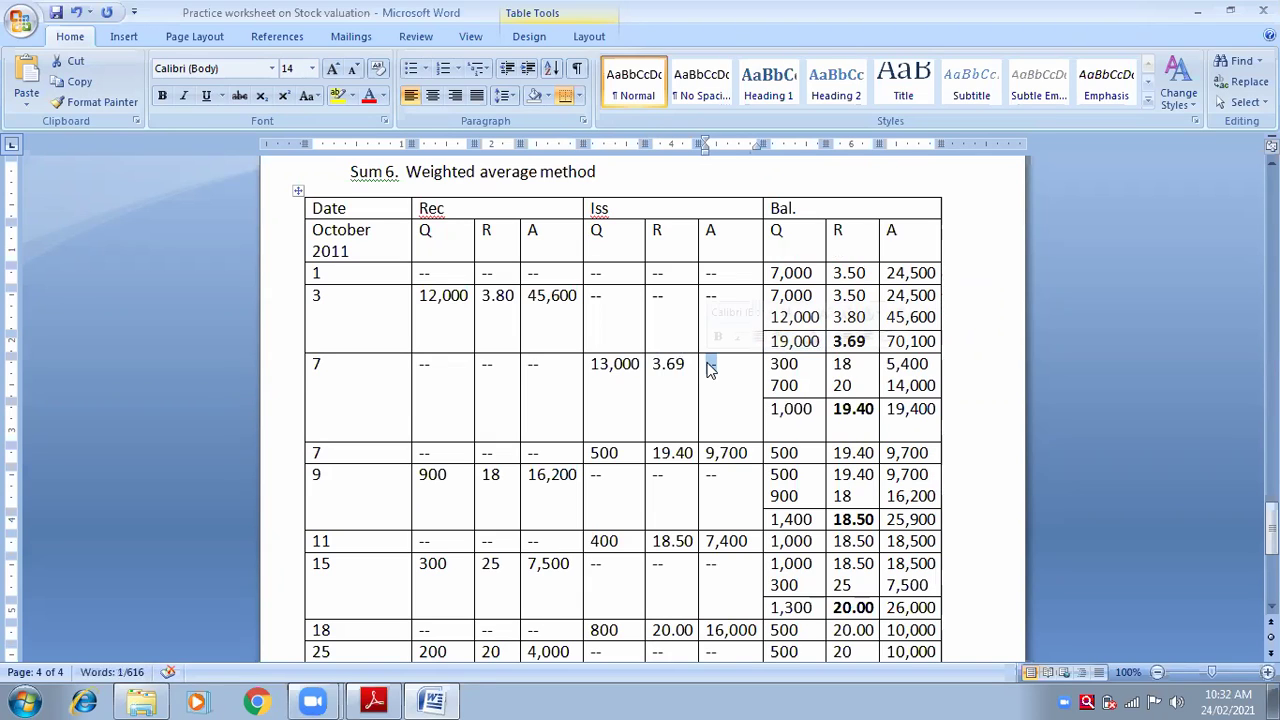
pyautogui.write('47,970')
# Step: Replace both balance quantities of the first date 7 entry with 6,000 and set its first balance amount to 22,130
pyautogui.press('Tab')
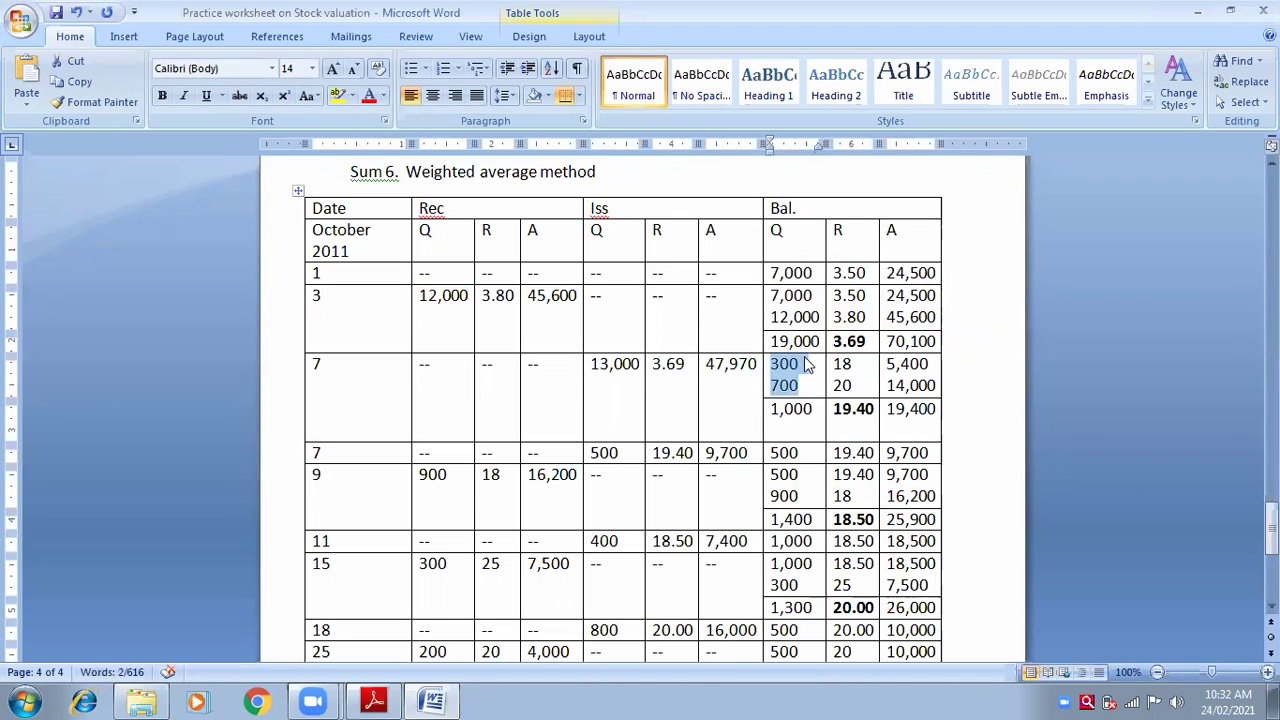
pyautogui.write('6')
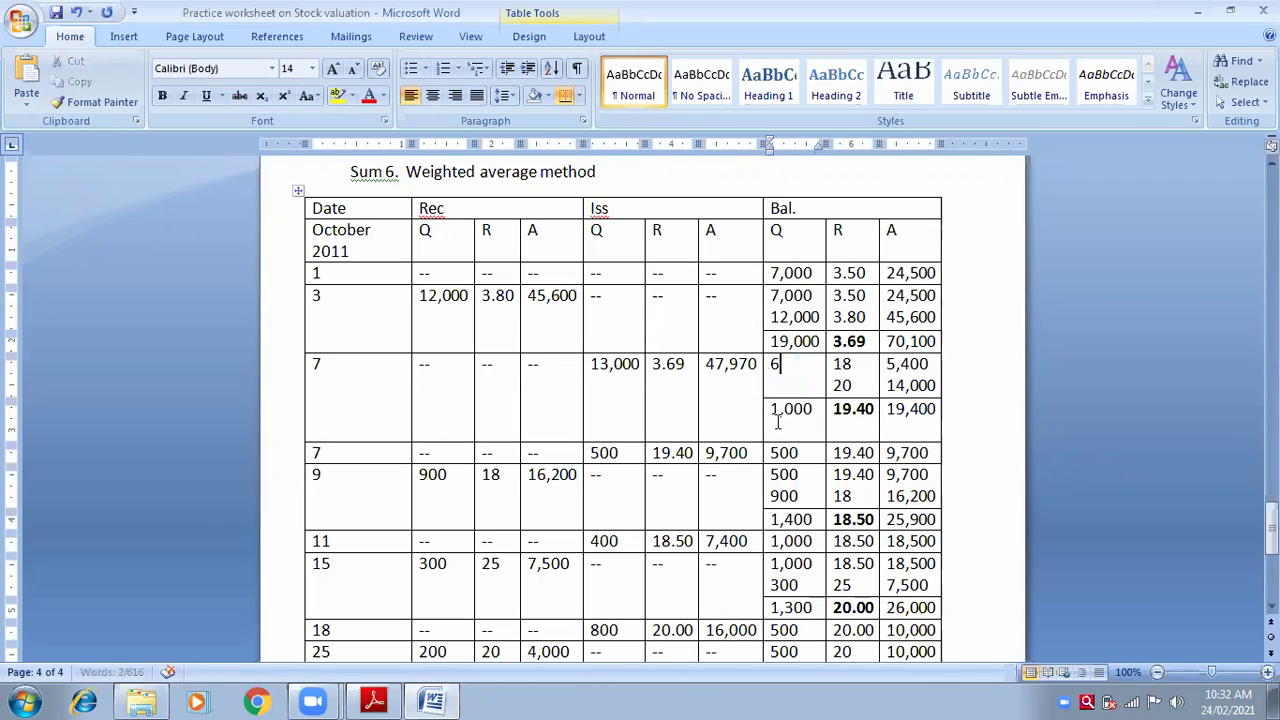
pyautogui.write(',000')
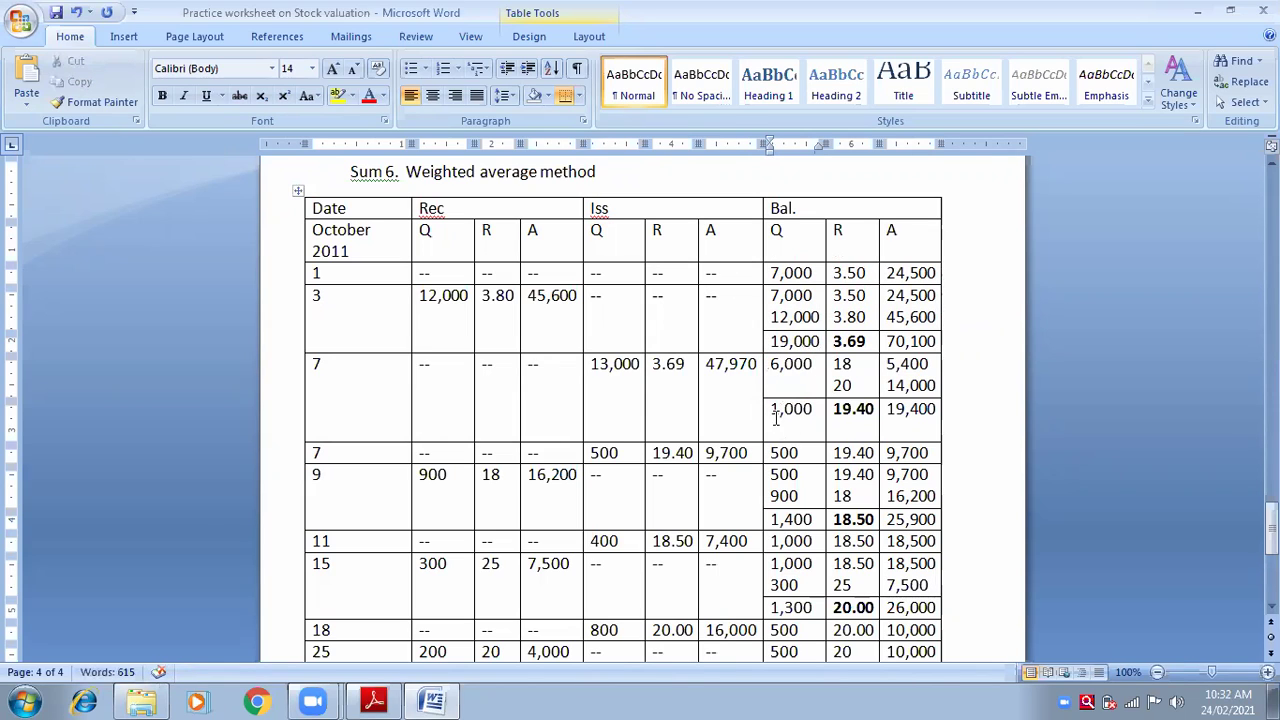
pyautogui.doubleClick(783, 341)
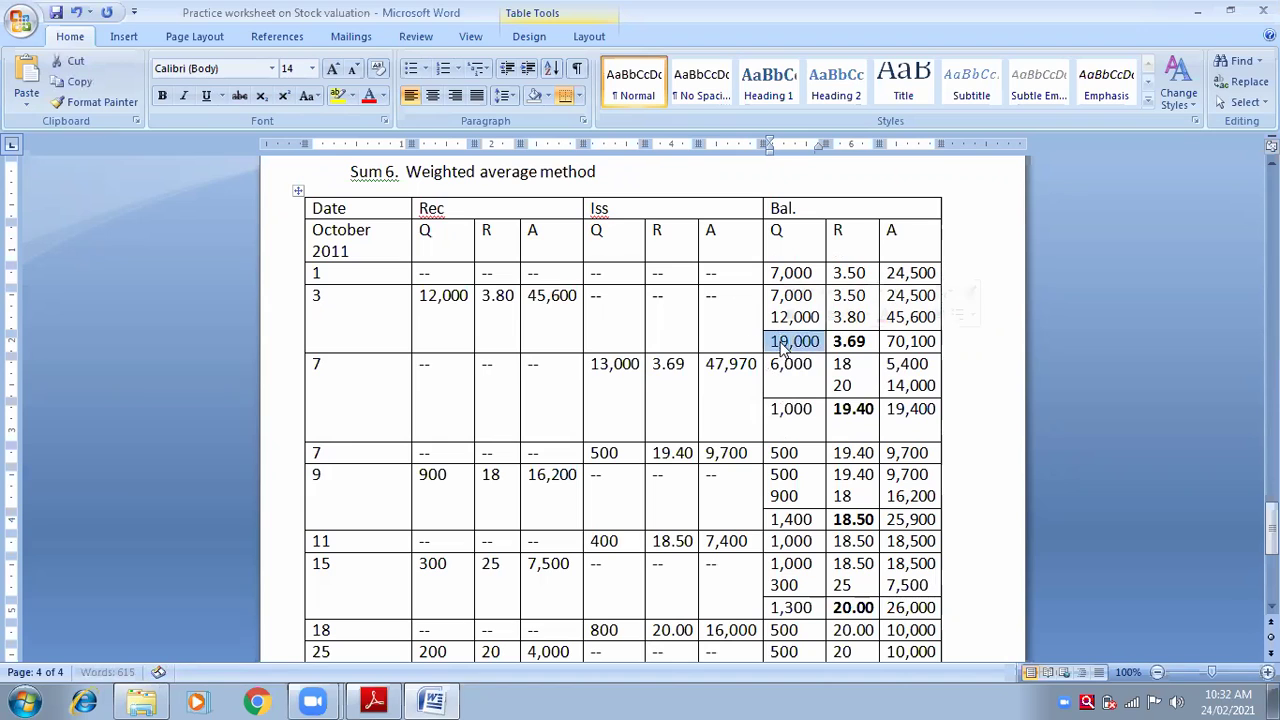
pyautogui.moveTo(613, 364); pyautogui.dragTo(620, 374)
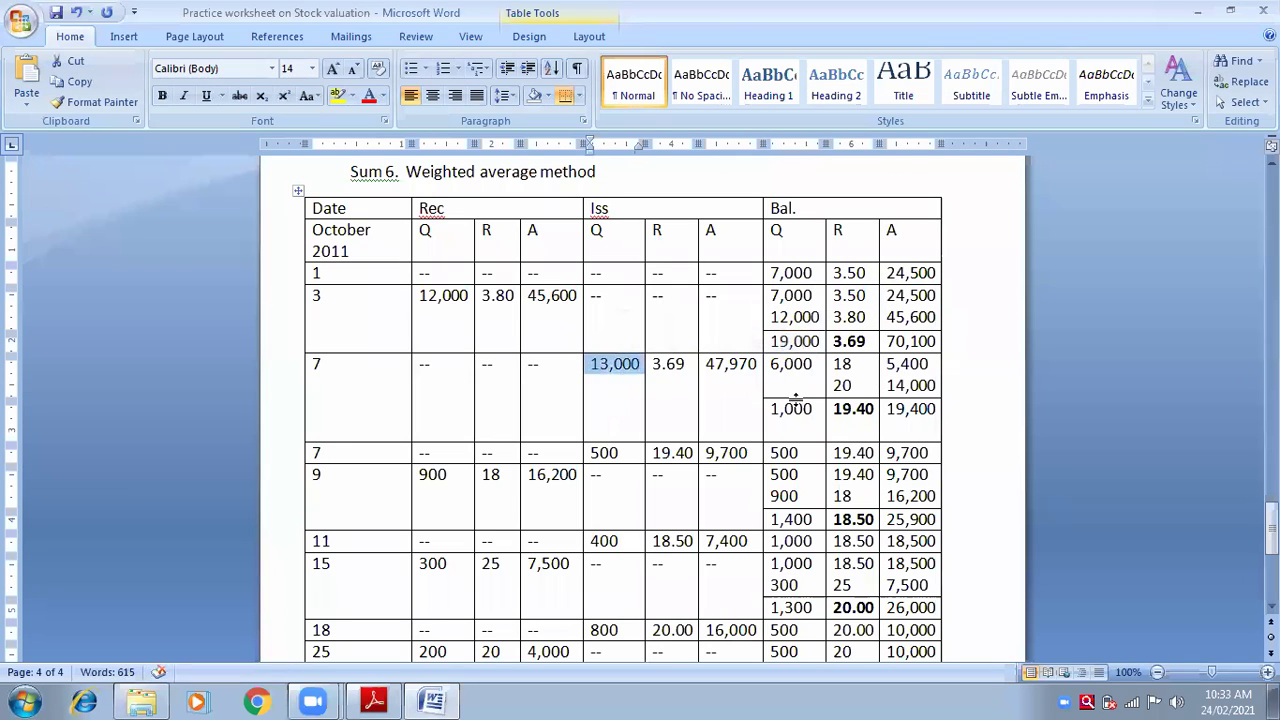
pyautogui.moveTo(812, 366); pyautogui.dragTo(770, 366)
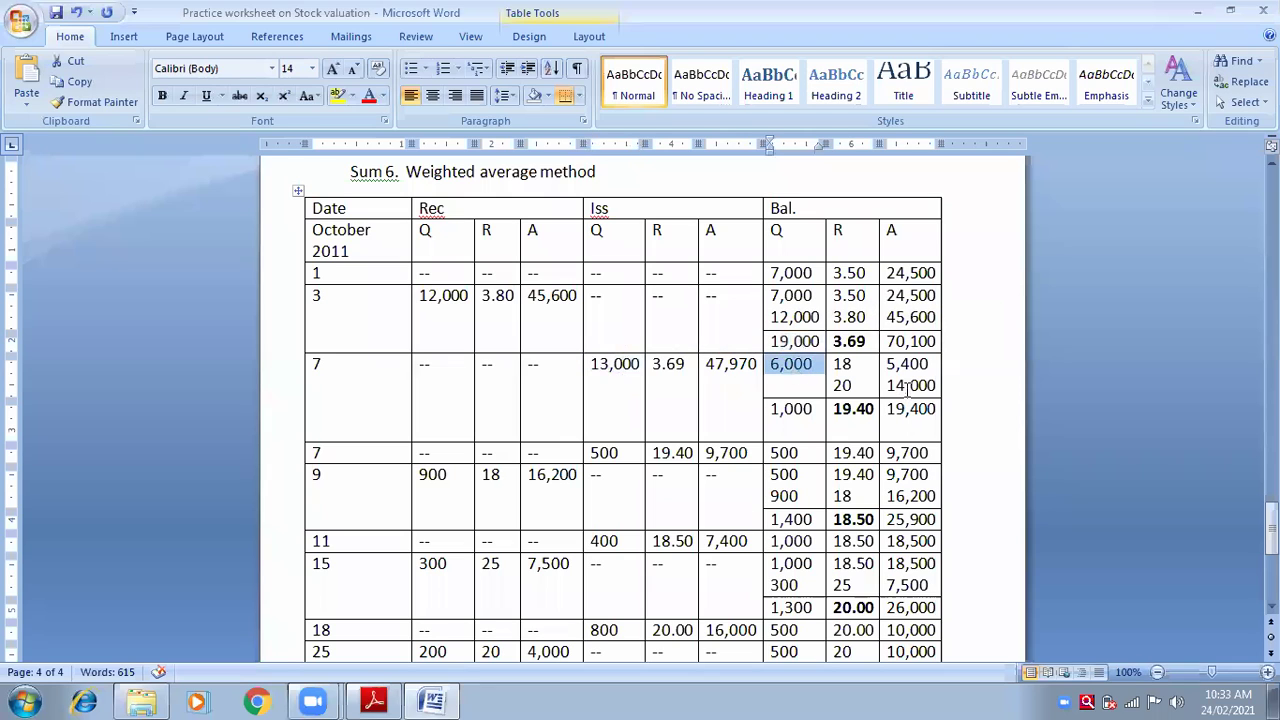
pyautogui.click(978, 407)
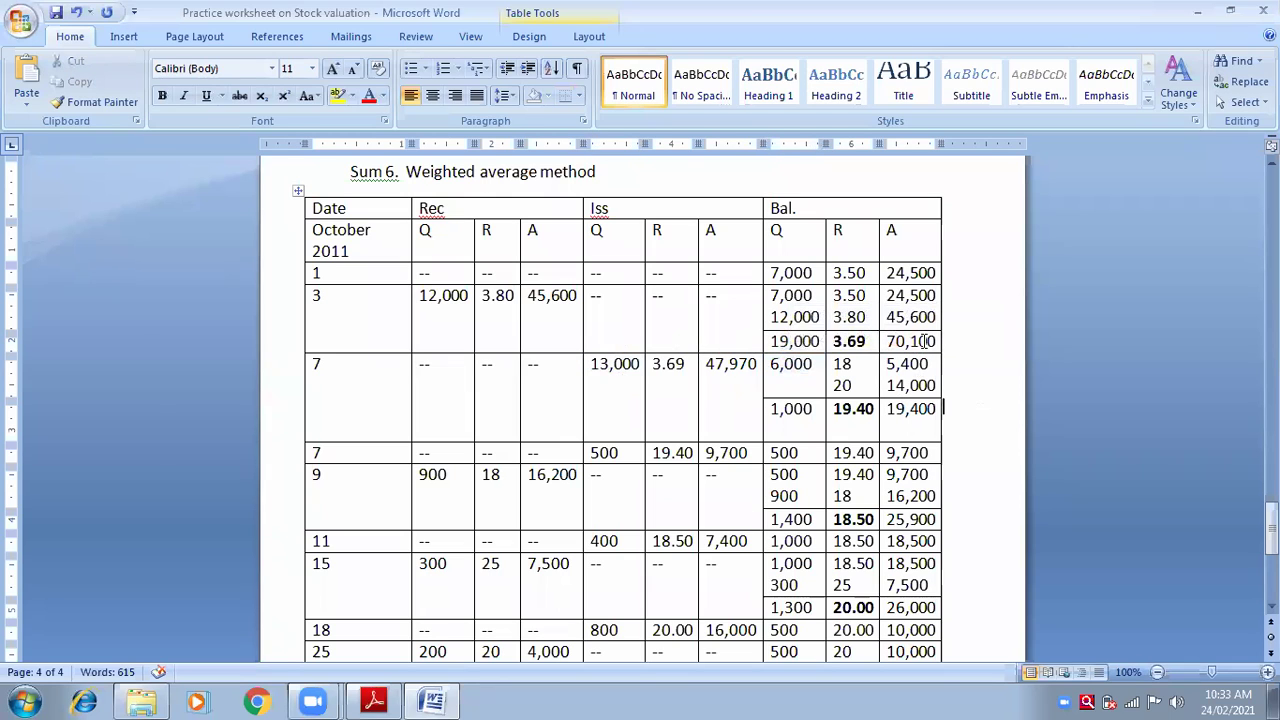
pyautogui.doubleClick(910, 341)
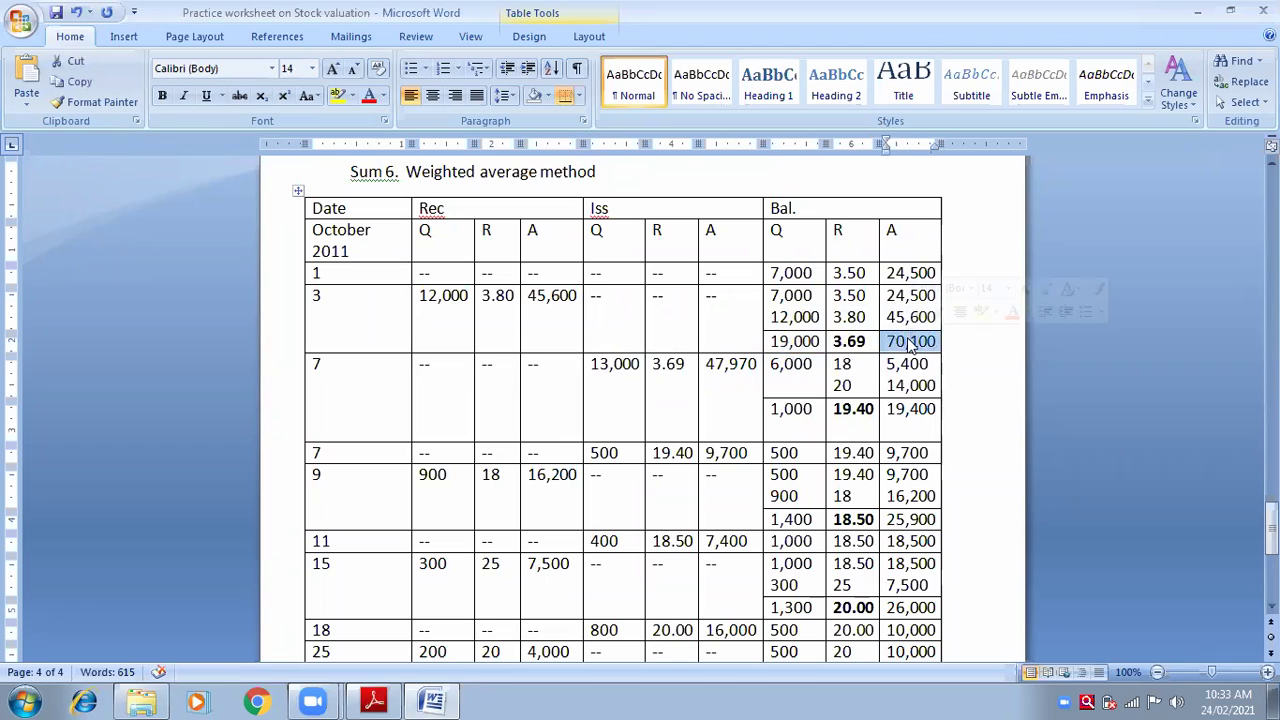
pyautogui.doubleClick(729, 366)
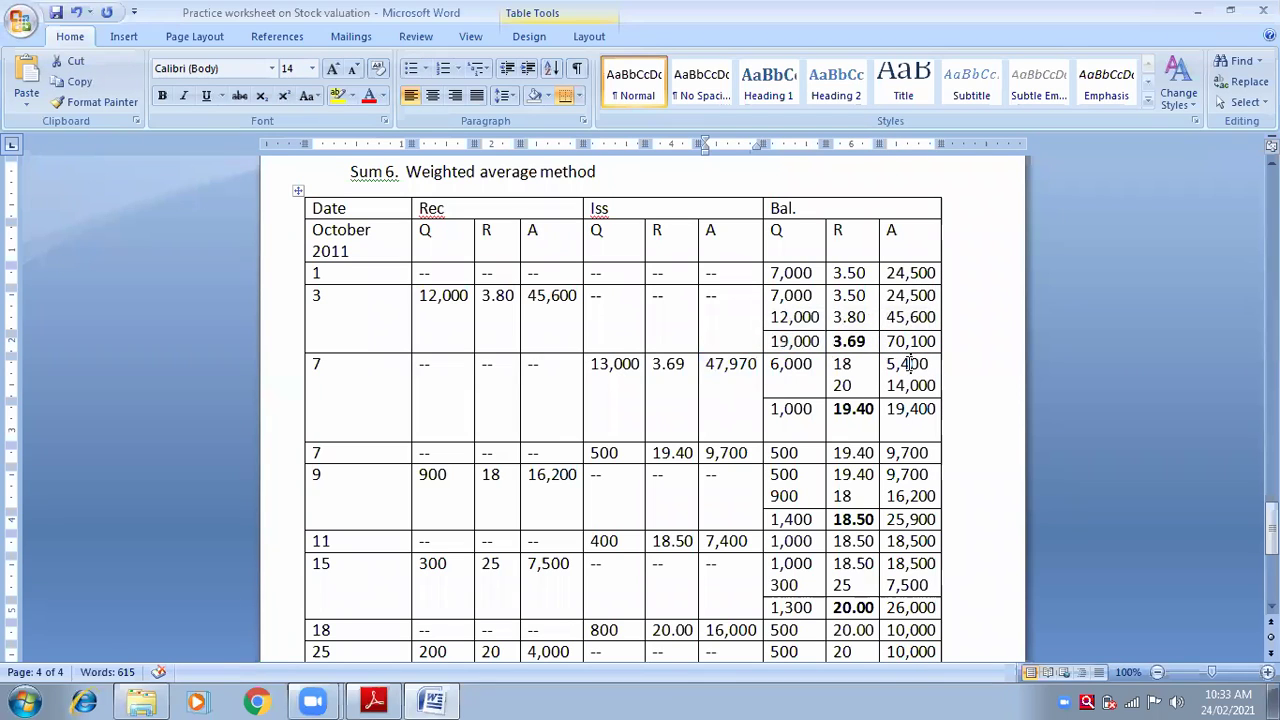
pyautogui.doubleClick(907, 365)
pyautogui.write('22,130')
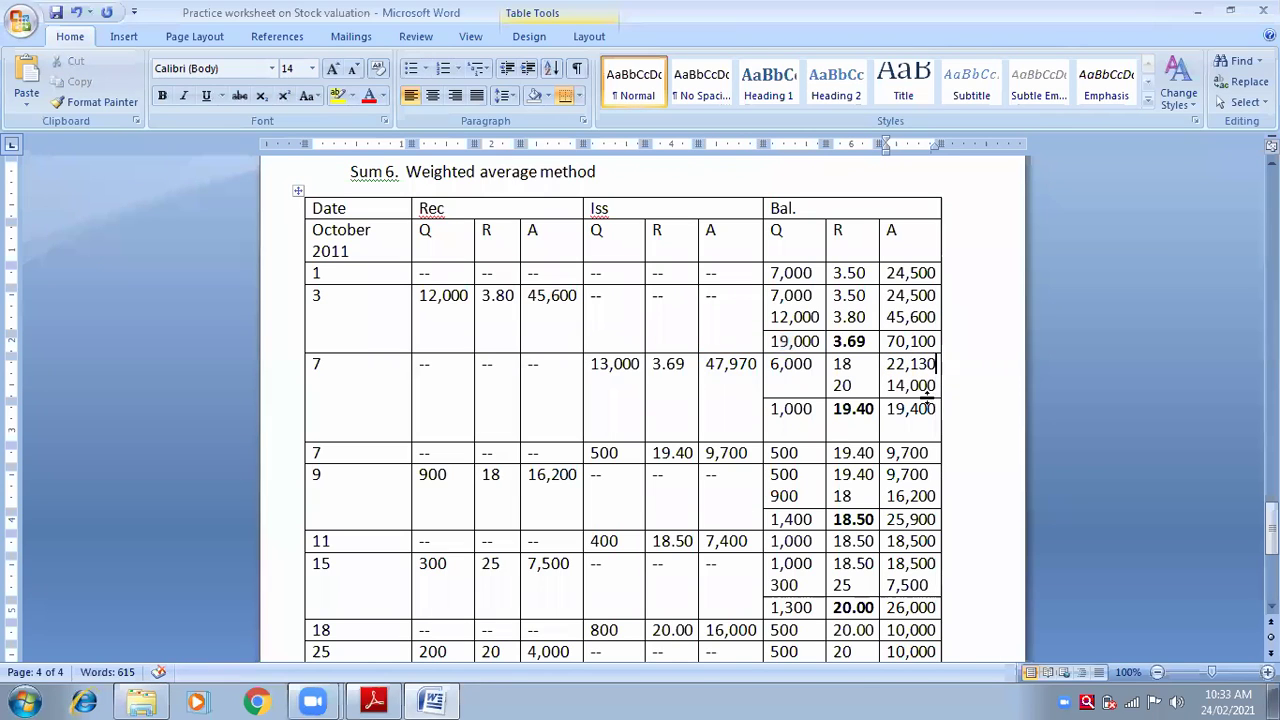
# Step: Remove the second balance line's amount 14,000 and rate 20 from the first date 7 entry
pyautogui.doubleClick(897, 385)
pyautogui.press('BackSpace')
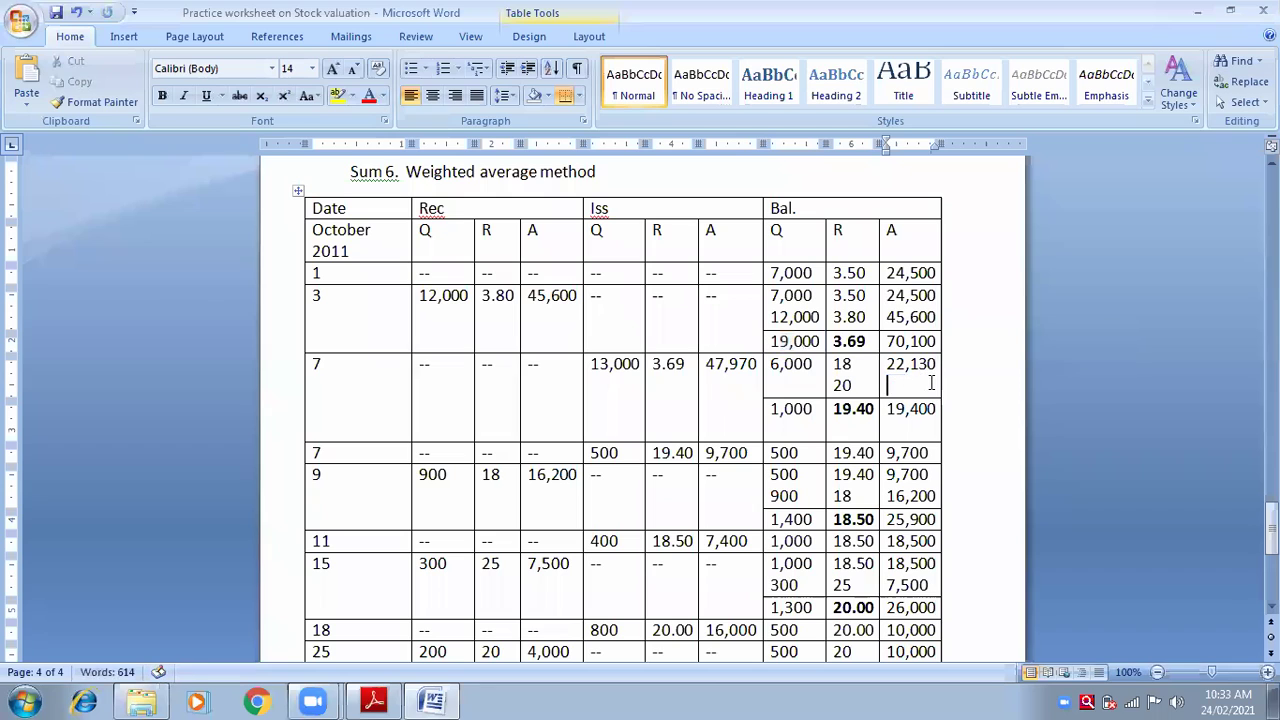
pyautogui.press('BackSpace')
pyautogui.doubleClick(838, 386)
pyautogui.press('BackSpace')
pyautogui.press('BackSpace')
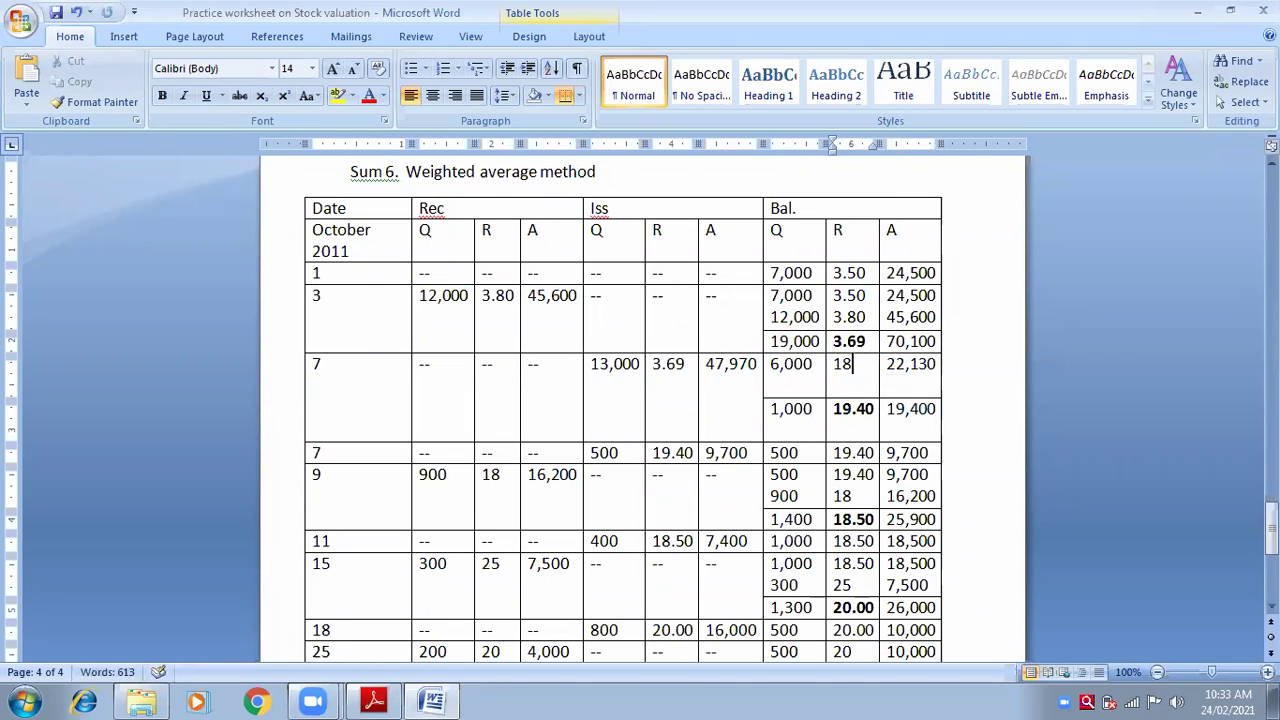
# Step: Set the balance rate beside 6,000 in the first date 7 entry to 3.69
pyautogui.press('BackSpace')
pyautogui.press('BackSpace')
pyautogui.doubleClick(906, 366)
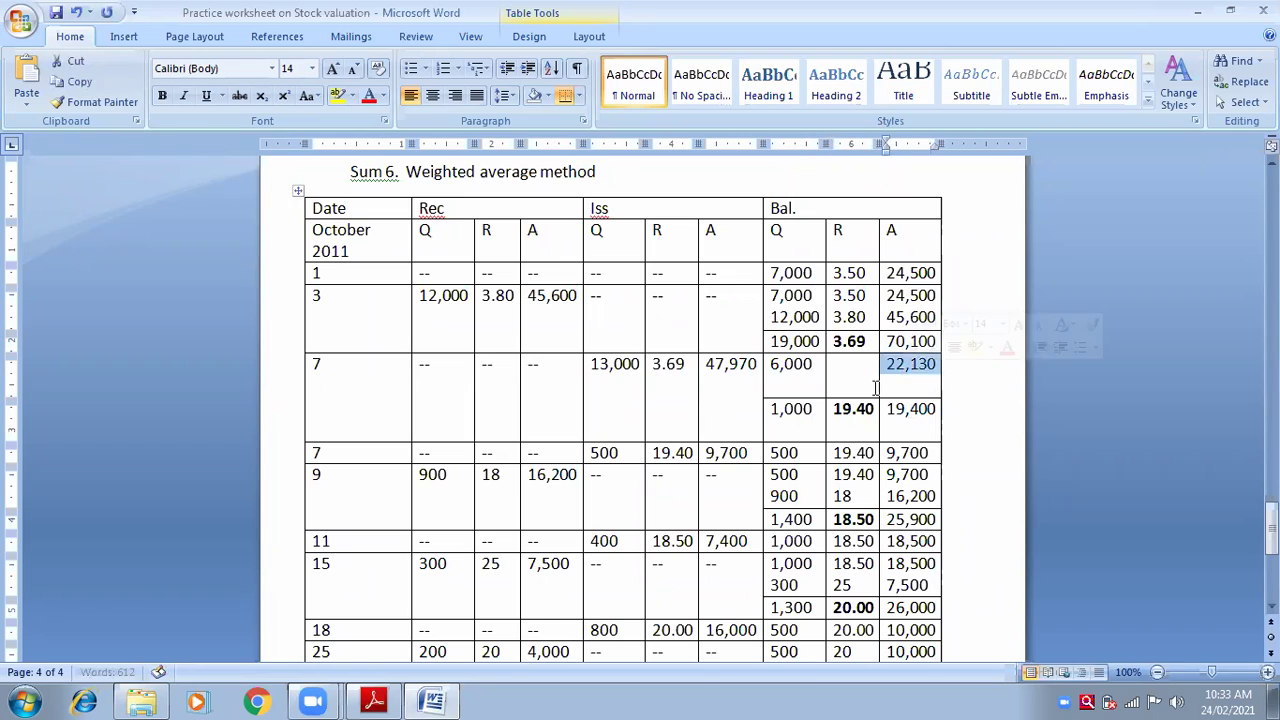
pyautogui.click(779, 368)
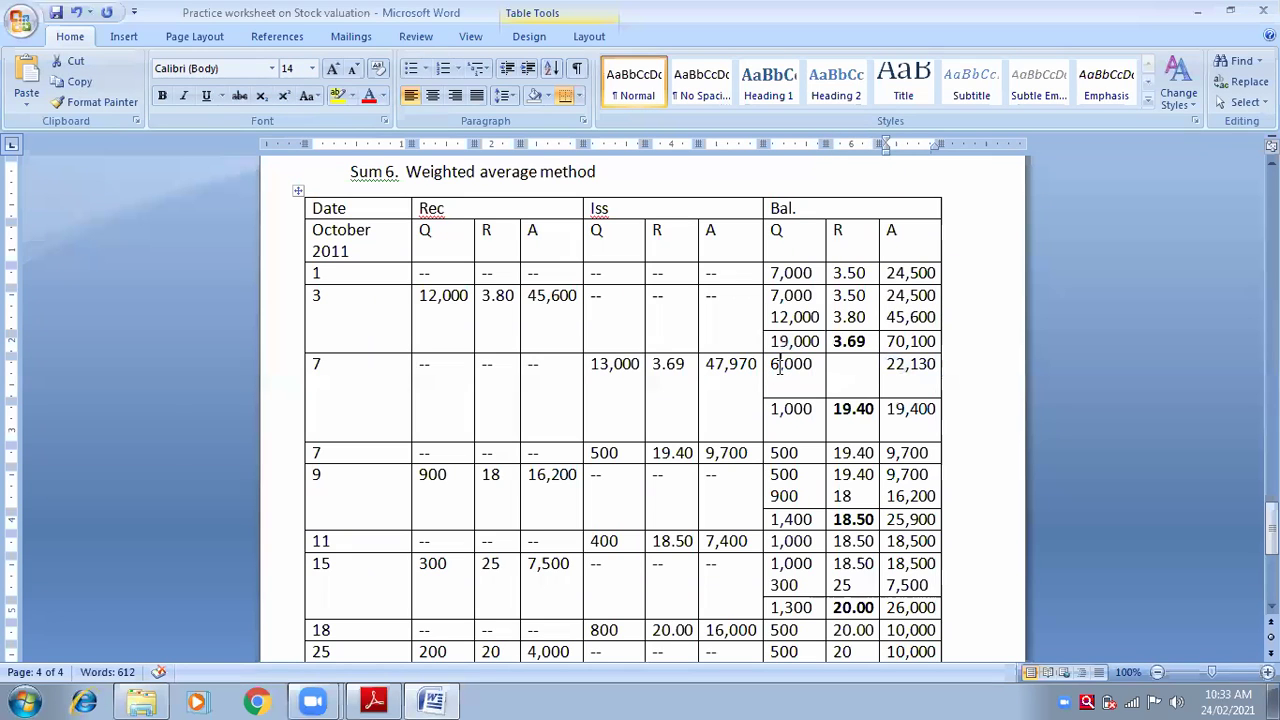
pyautogui.doubleClick(779, 368)
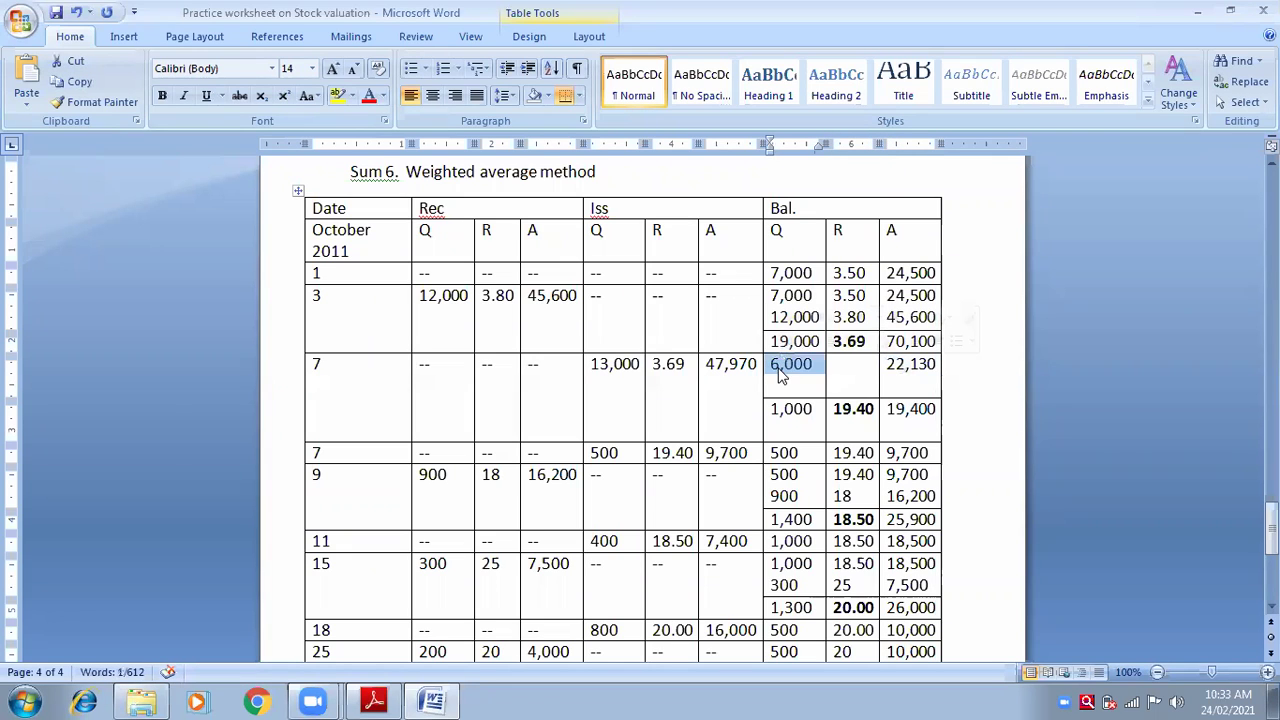
pyautogui.click(858, 368)
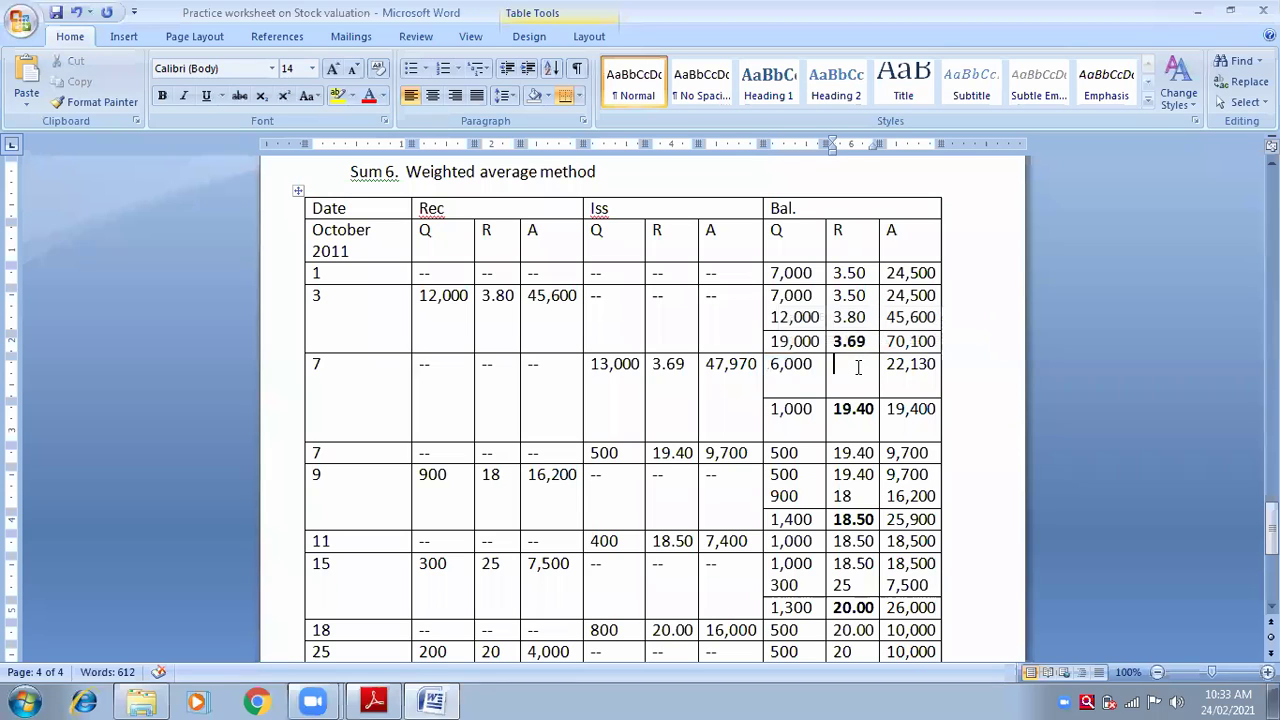
pyautogui.write('3.69')
pyautogui.moveTo(772, 410); pyautogui.dragTo(916, 421)
pyautogui.press('BackSpace')
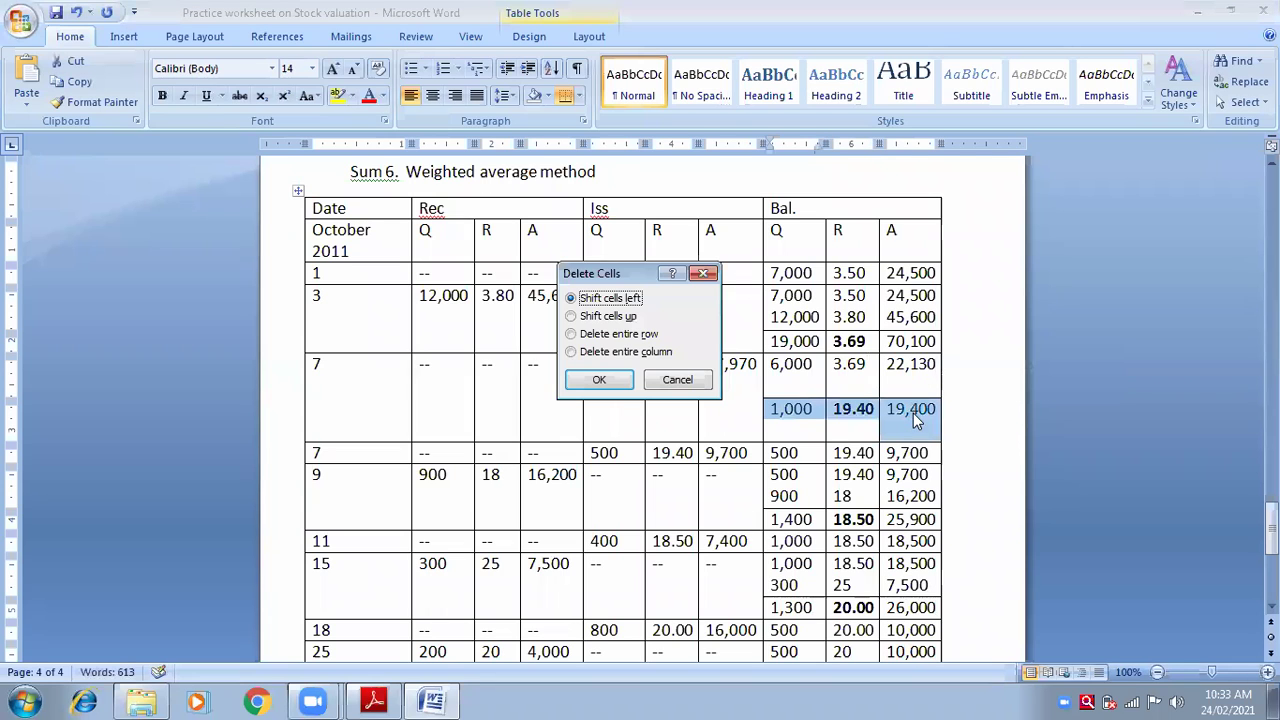
pyautogui.click(791, 405)
pyautogui.click(682, 381)
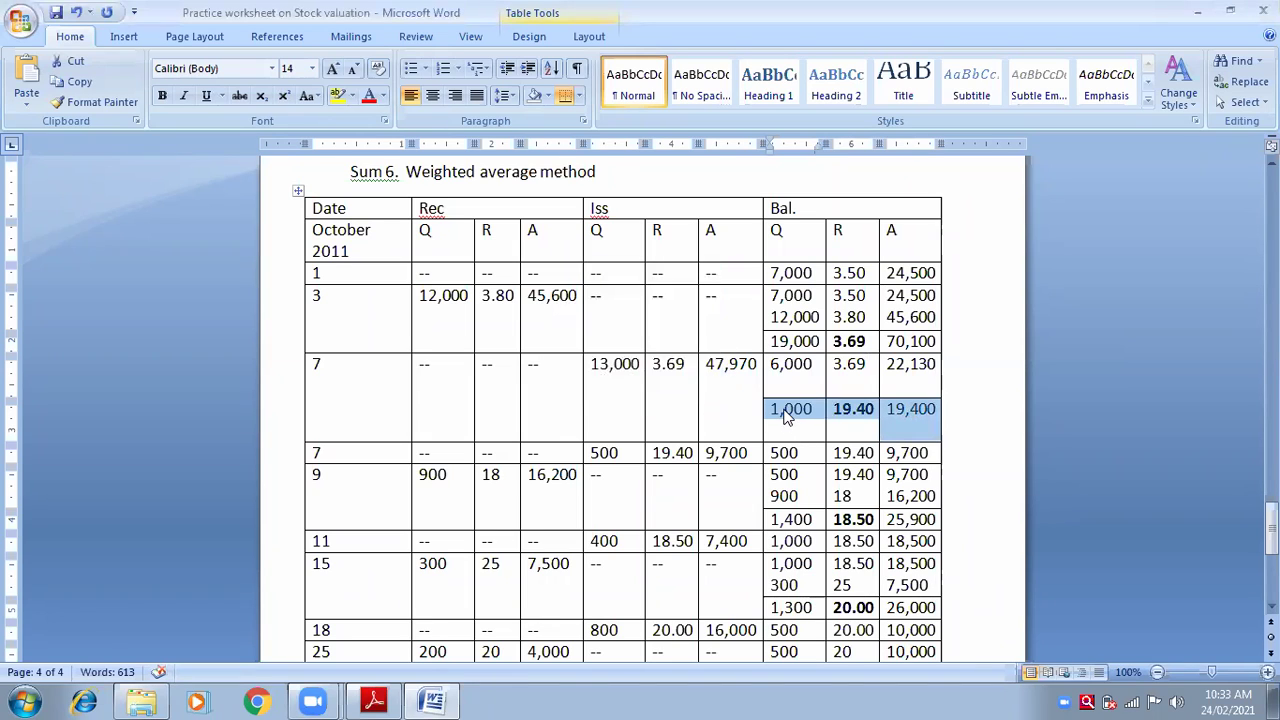
# Step: Clear the old quantity, rate and amount from the balance total row of the first date 7 entry
pyautogui.click(785, 408)
pyautogui.press('BackSpace')
pyautogui.press('BackSpace')
pyautogui.press('BackSpace')
pyautogui.press('BackSpace')
pyautogui.press('BackSpace')
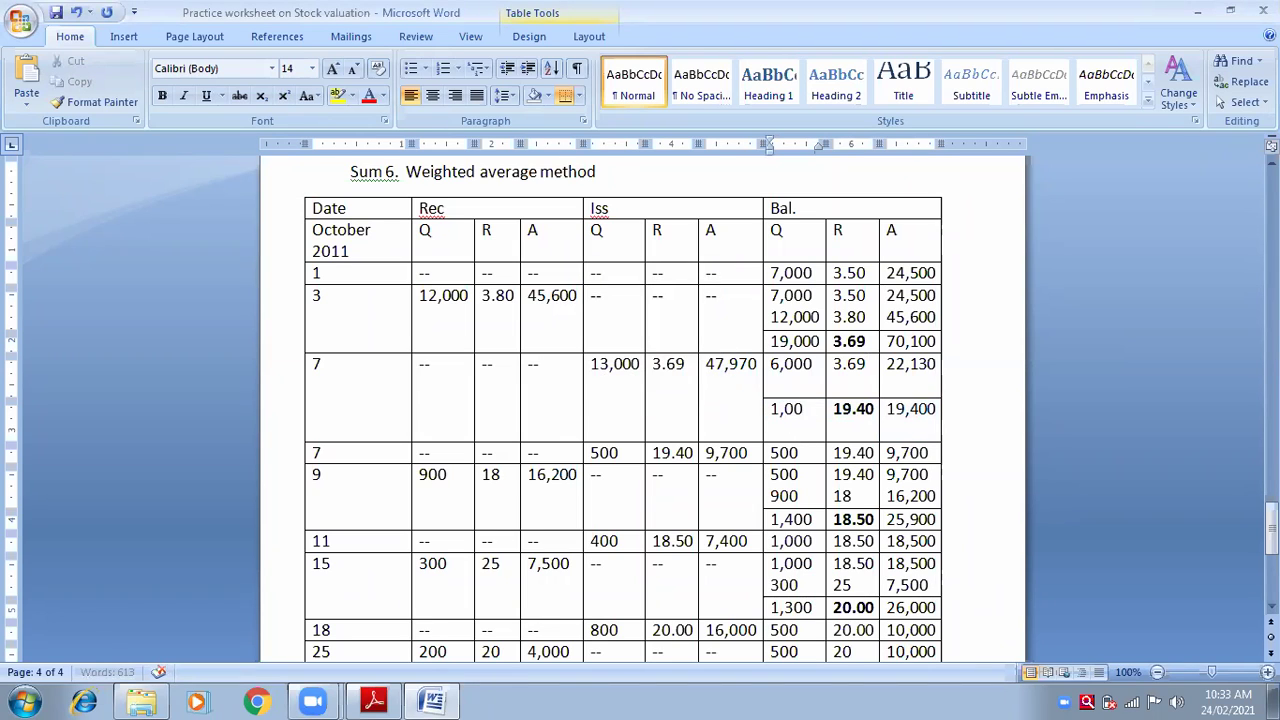
pyautogui.click(877, 409)
pyautogui.press('BackSpace')
pyautogui.press('BackSpace')
pyautogui.click(929, 410)
pyautogui.press('BackSpace')
pyautogui.press('BackSpace')
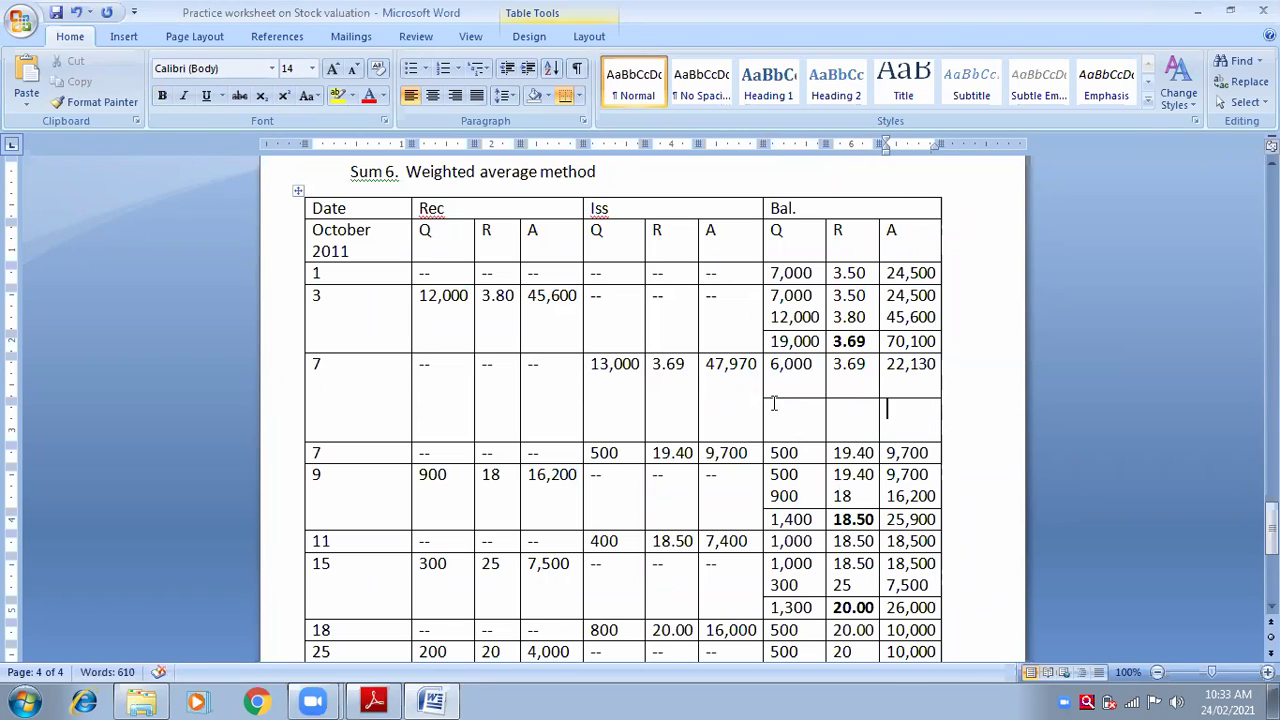
# Step: Try to remove the three emptied total cells of date 7 with the delete entire column option, and undo the deletion
pyautogui.moveTo(783, 428); pyautogui.dragTo(892, 423)
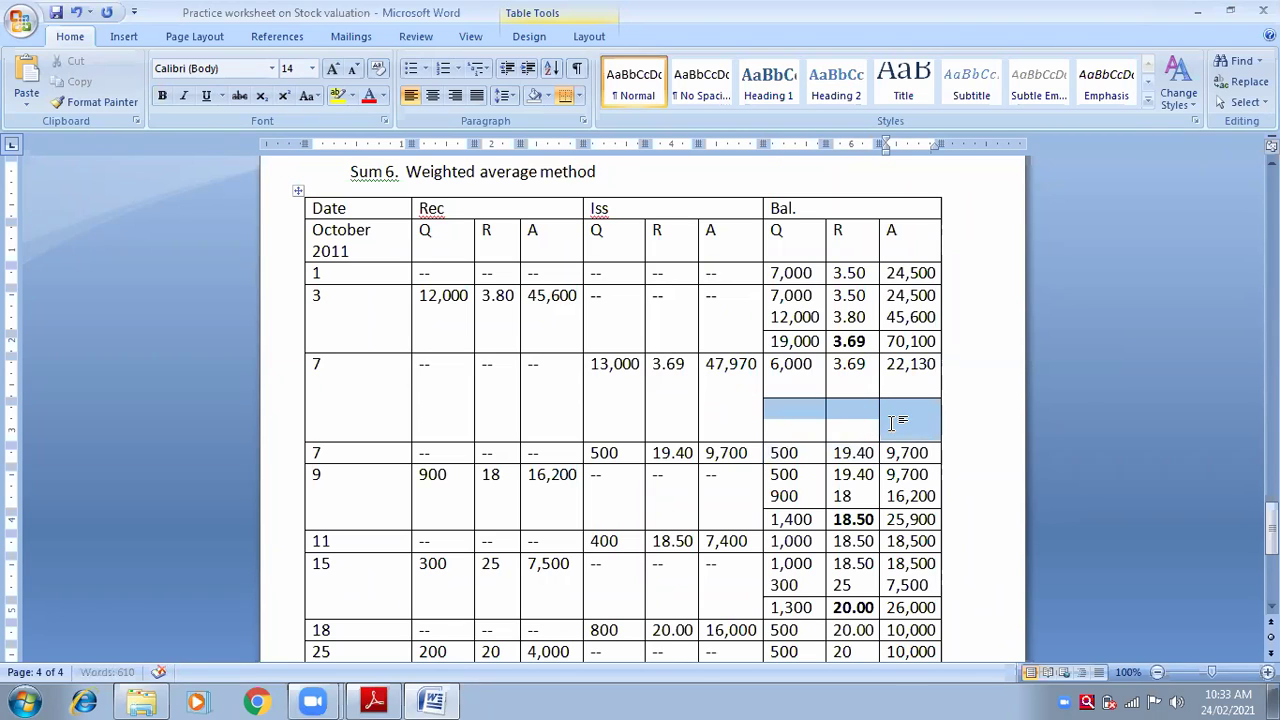
pyautogui.rightClick(892, 424)
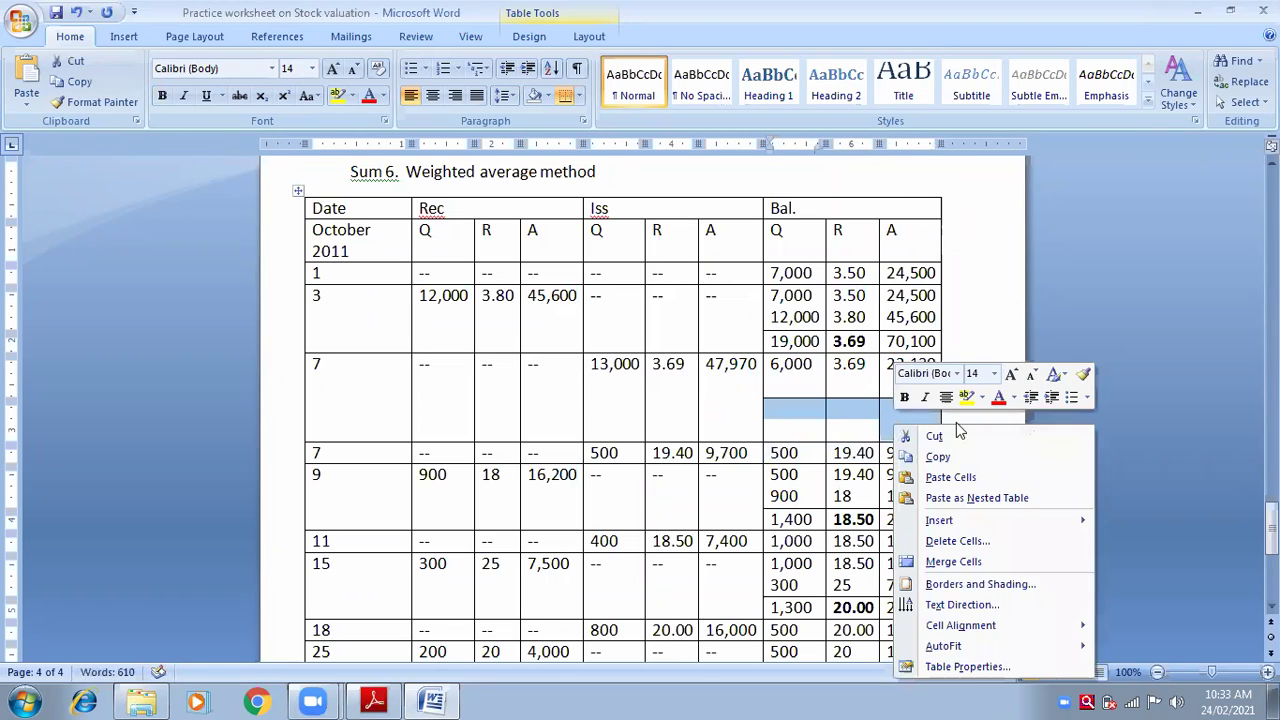
pyautogui.click(945, 540)
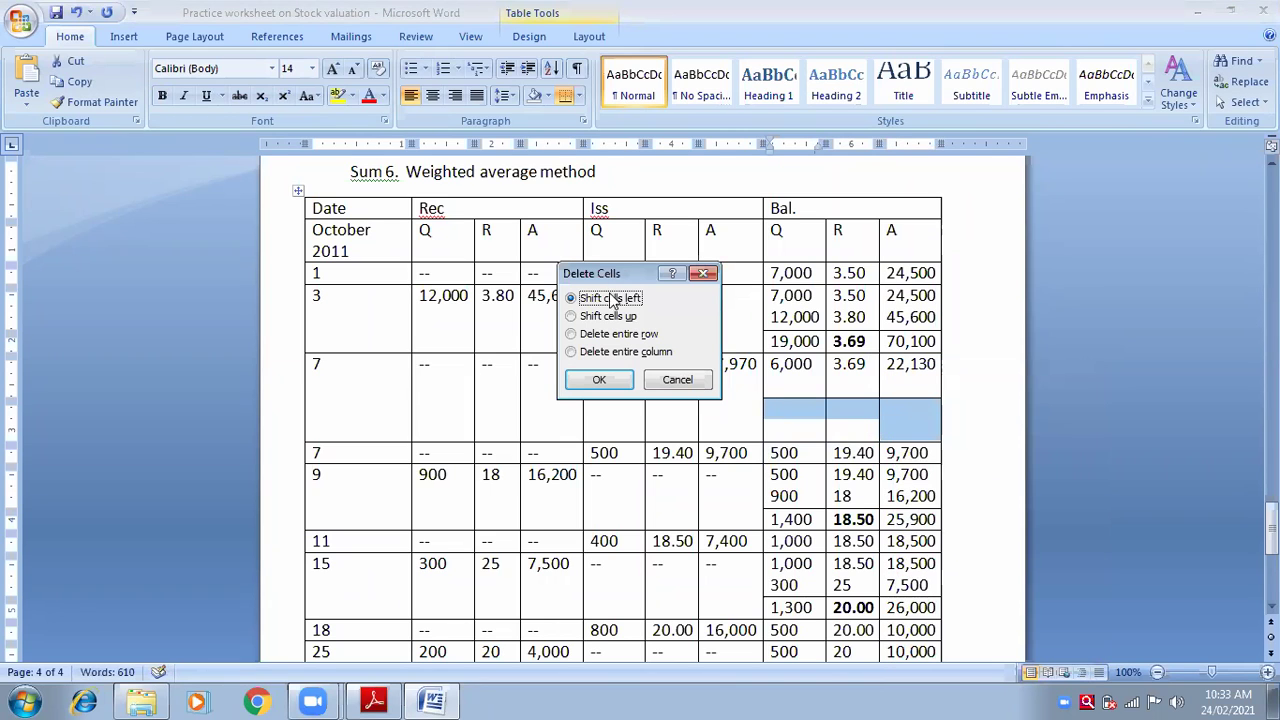
pyautogui.click(605, 355)
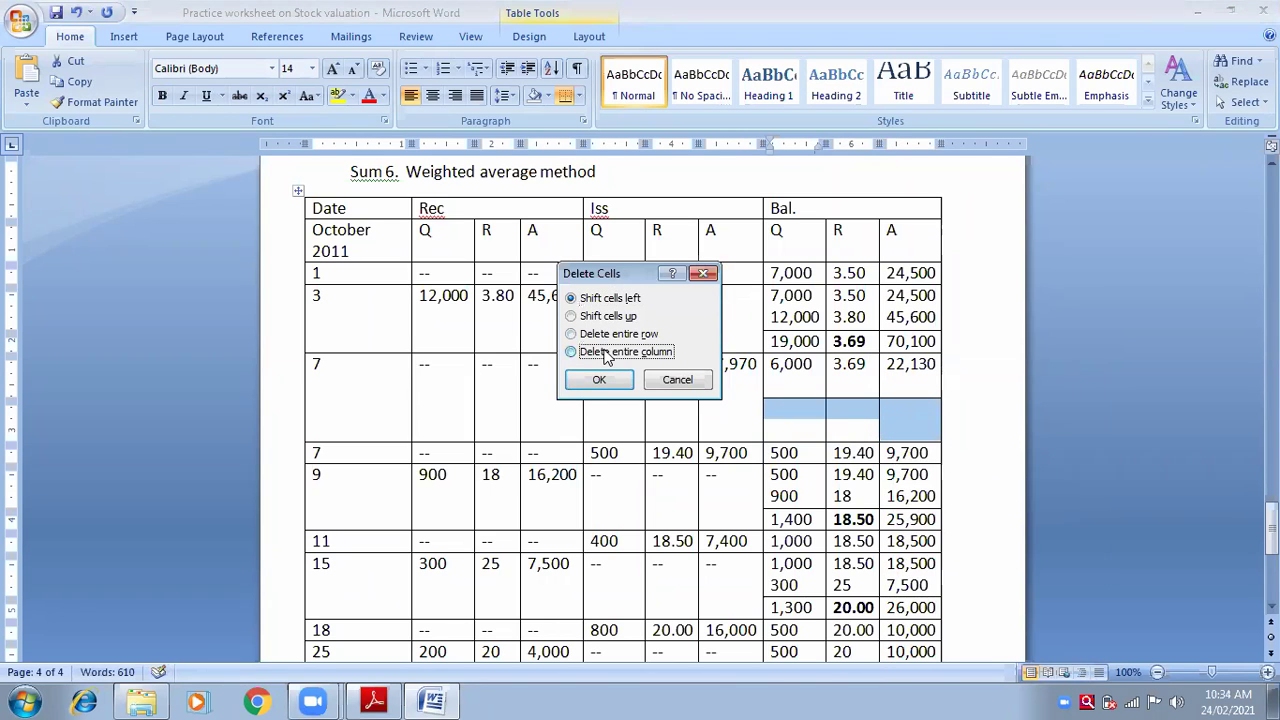
pyautogui.click(599, 380)
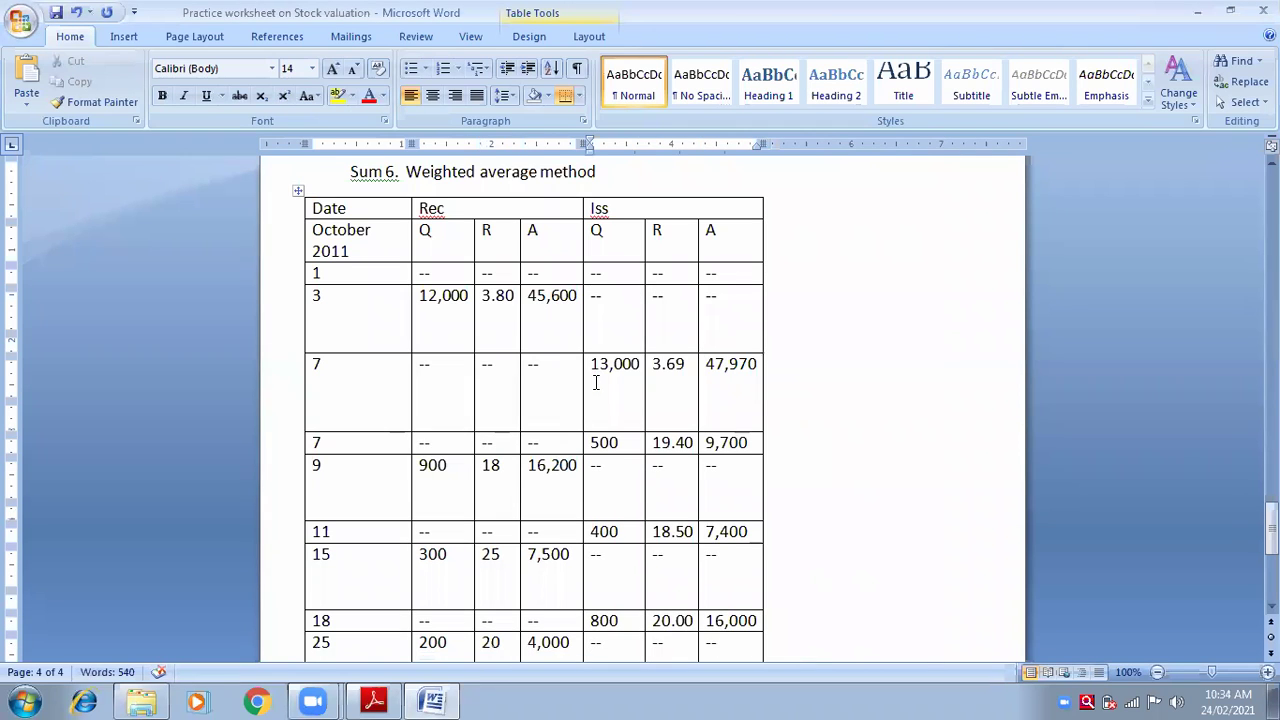
pyautogui.hotkey('ctrl', 'z')
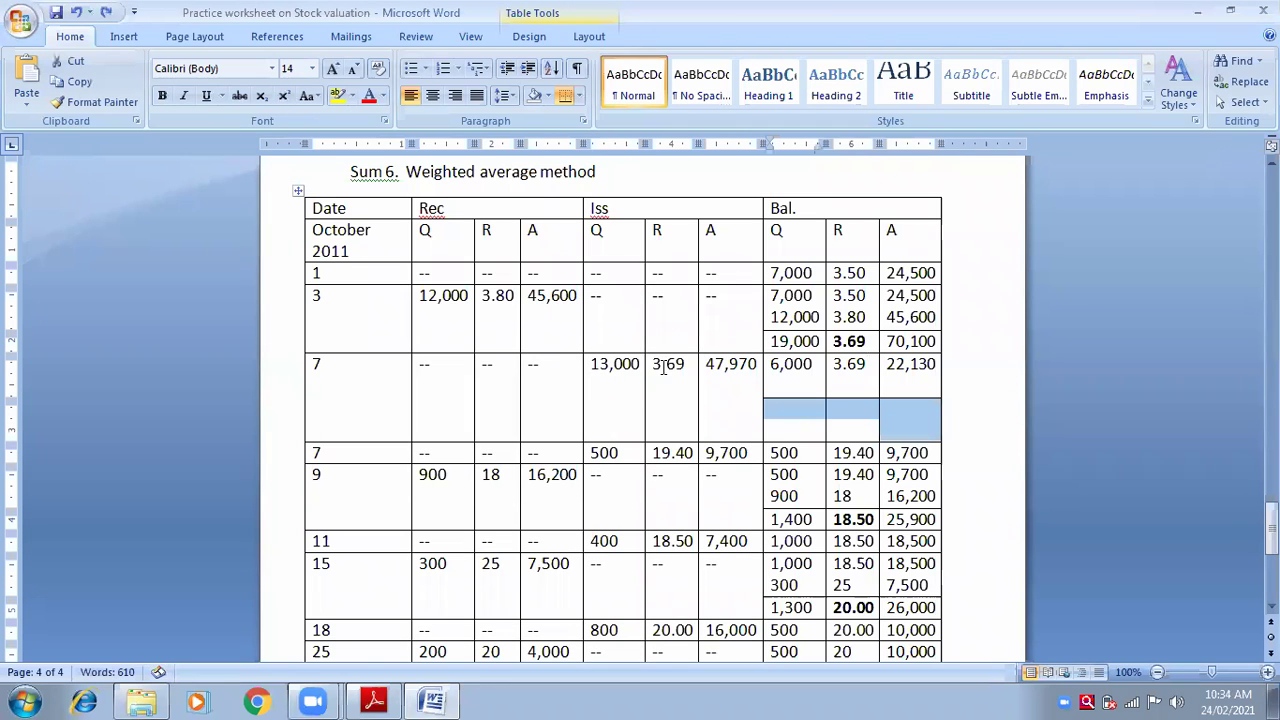
# Step: Delete the emptied balance total cells under the first date 7 entry with the delete entire row option
pyautogui.rightClick(792, 432)
pyautogui.click(880, 295)
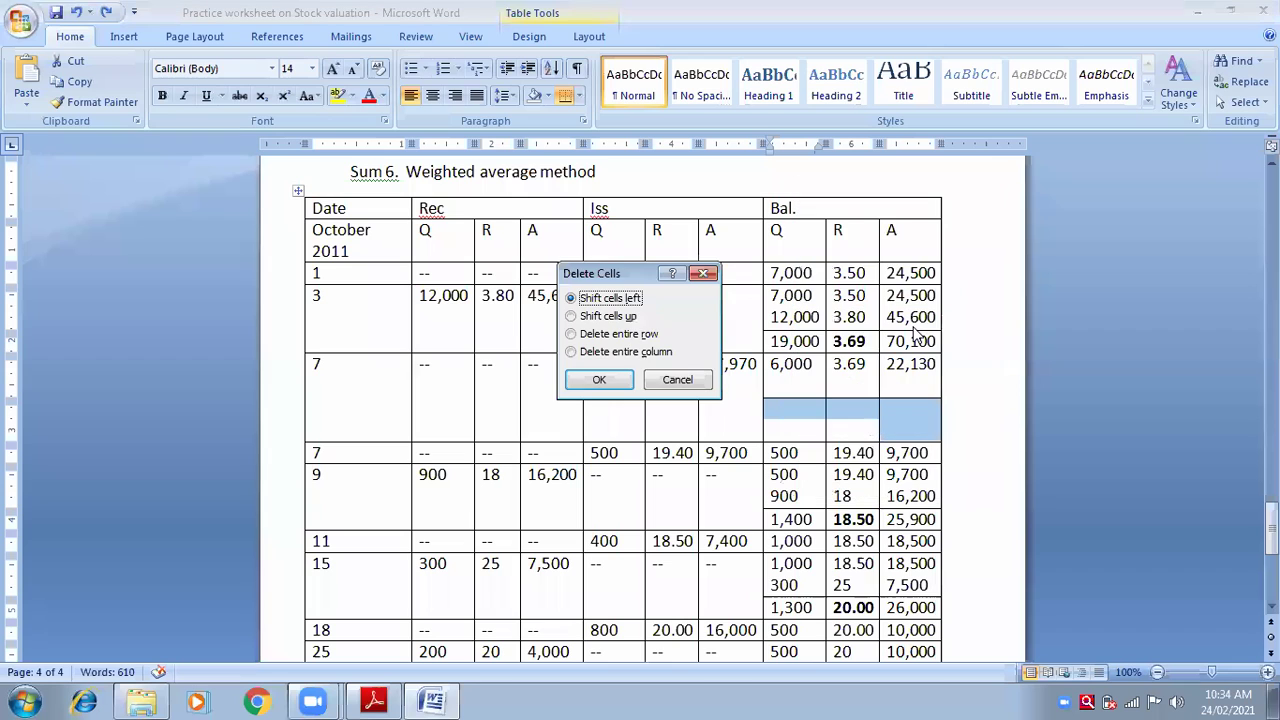
pyautogui.click(632, 335)
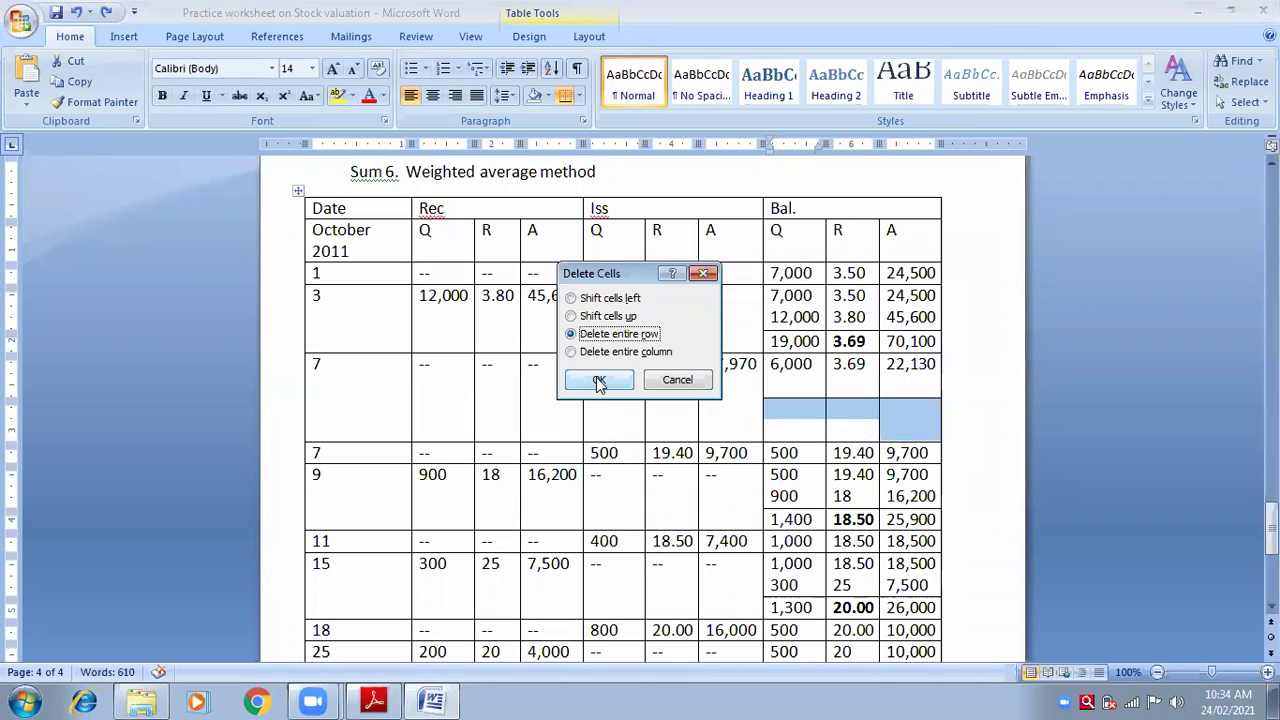
pyautogui.click(599, 381)
pyautogui.click(775, 385)
pyautogui.click(610, 384)
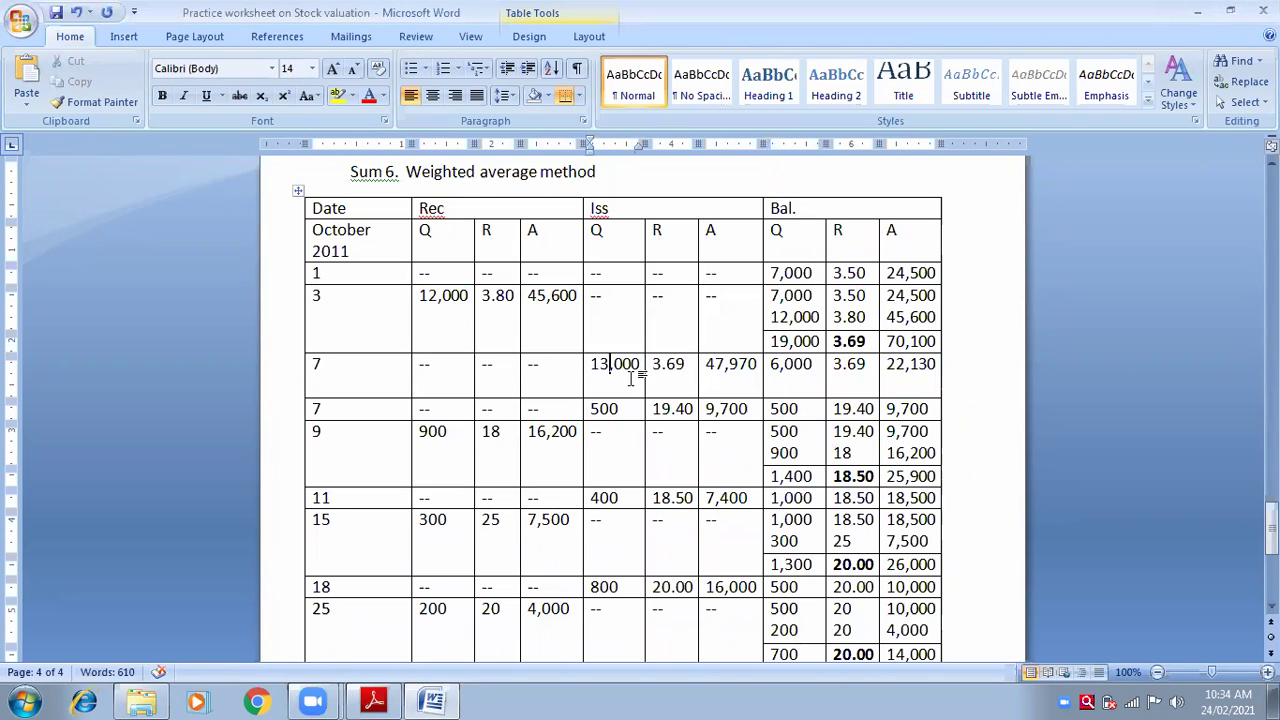
# Step: Check the issue and balance quantities, rates and amounts across the first date 7 entry
pyautogui.click(637, 366)
pyautogui.click(684, 364)
pyautogui.click(759, 370)
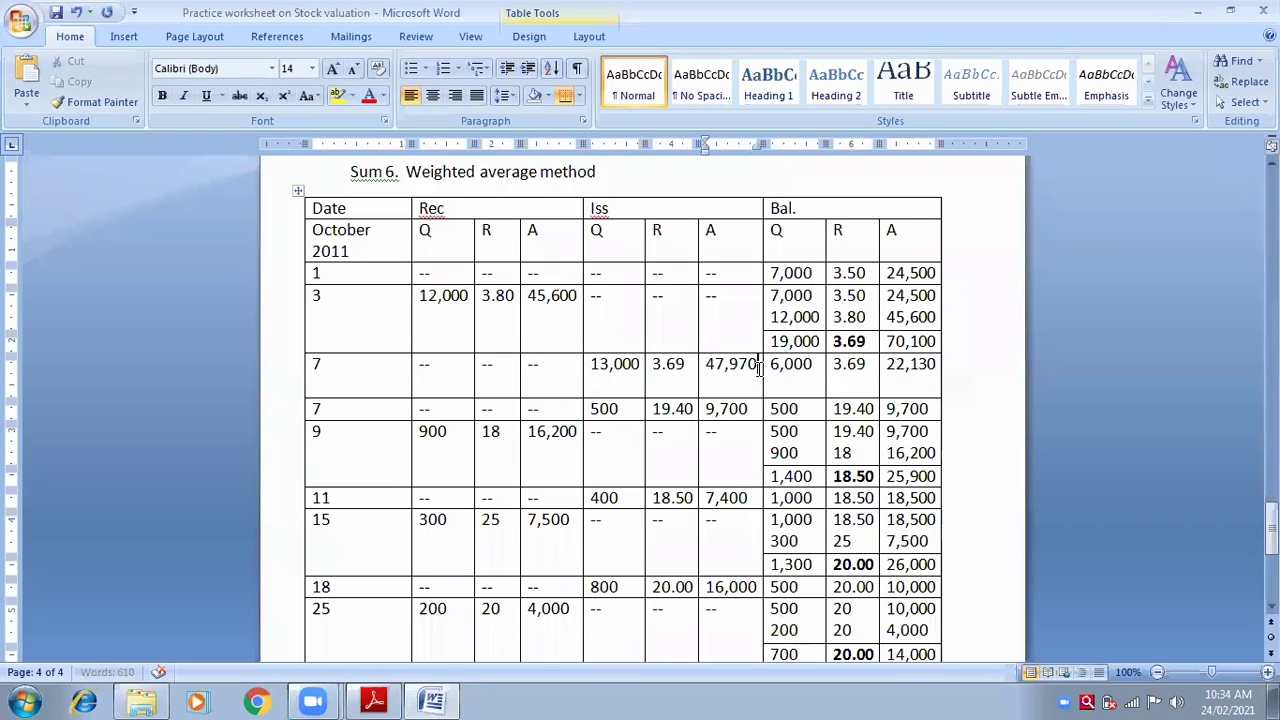
pyautogui.click(817, 367)
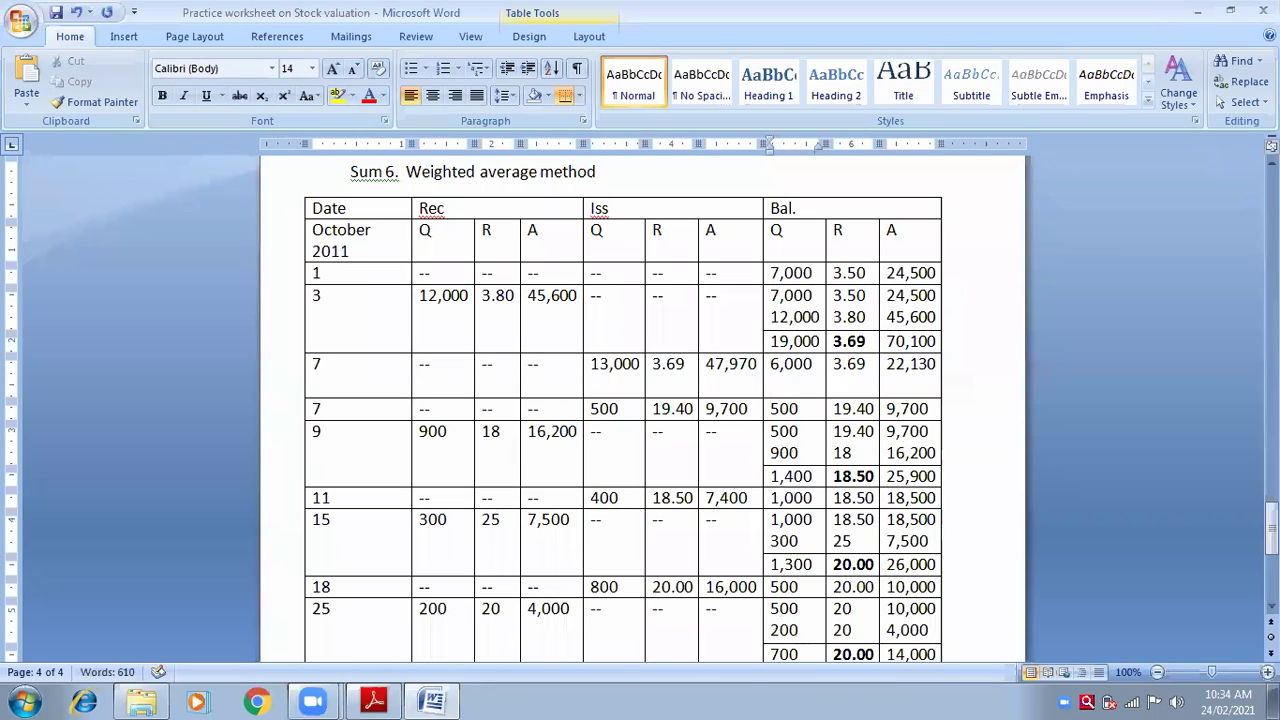
pyautogui.click(867, 366)
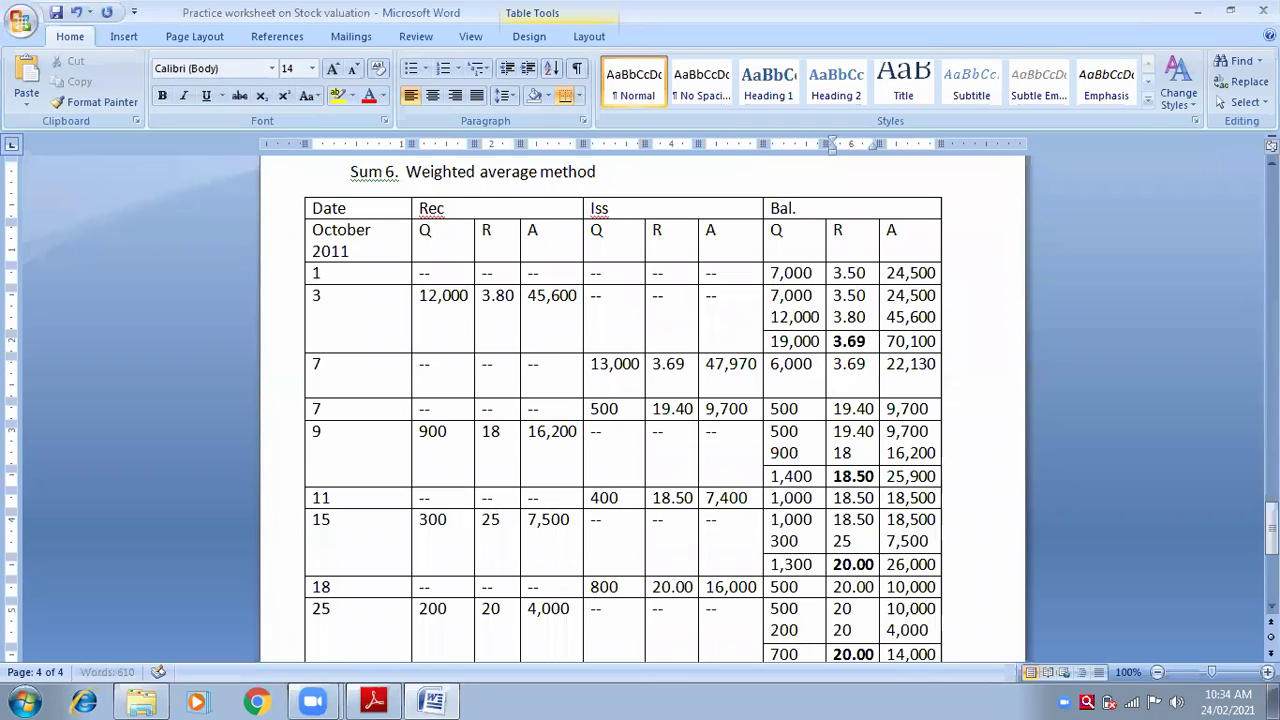
pyautogui.click(939, 364)
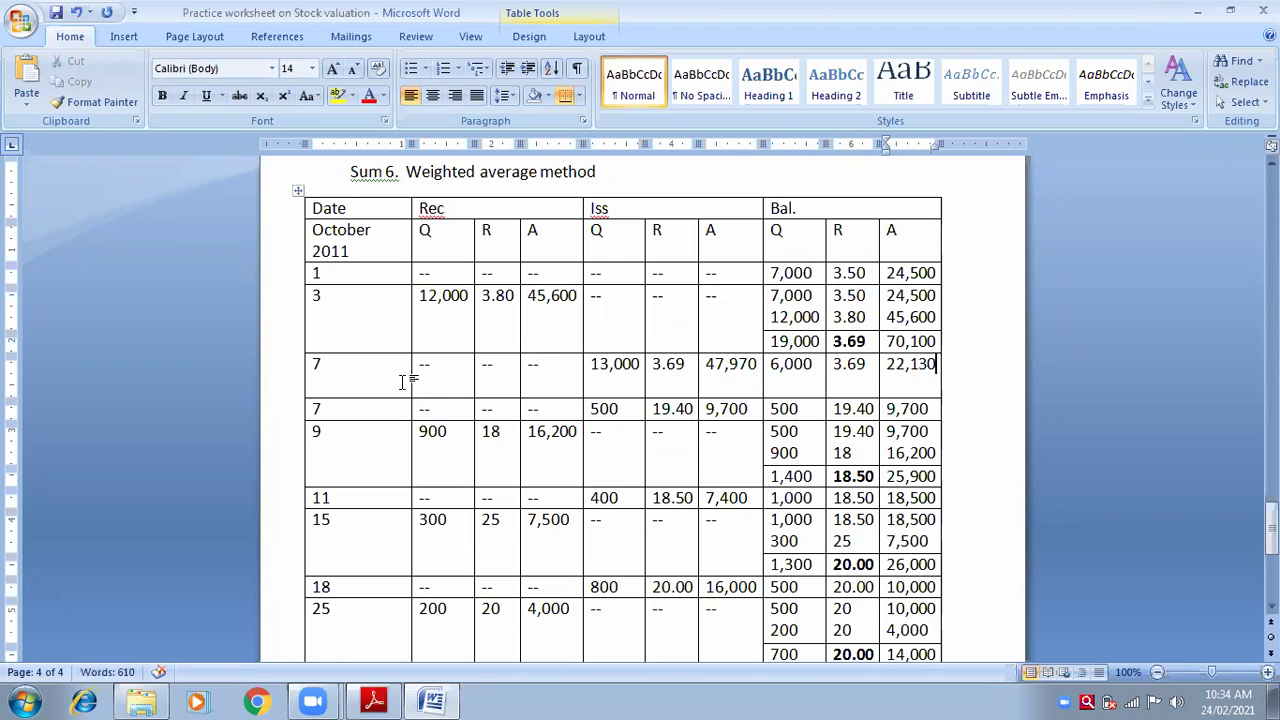
pyautogui.click(446, 392)
# Step: Check the next transaction in the PDF problem and change the second date 7 entry's date to 11
pyautogui.click(337, 412)
pyautogui.hotkey('alt', 'Tab')
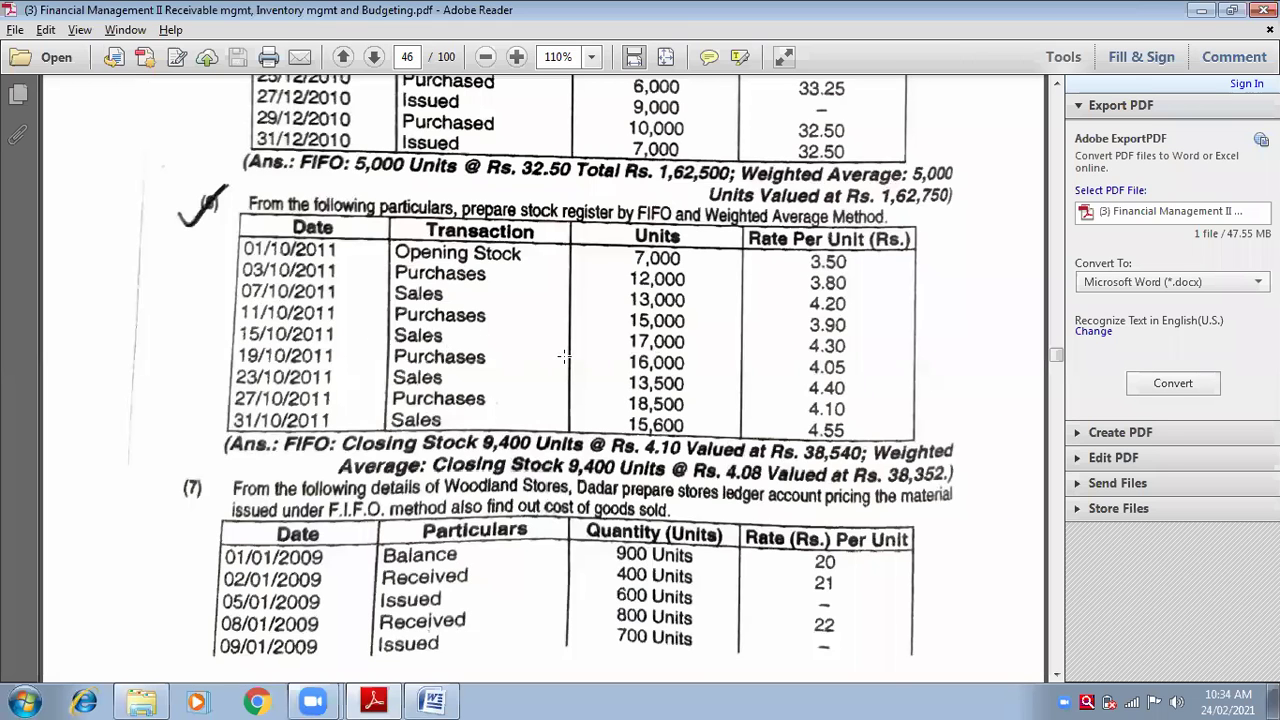
pyautogui.hotkey('alt', 'Tab')
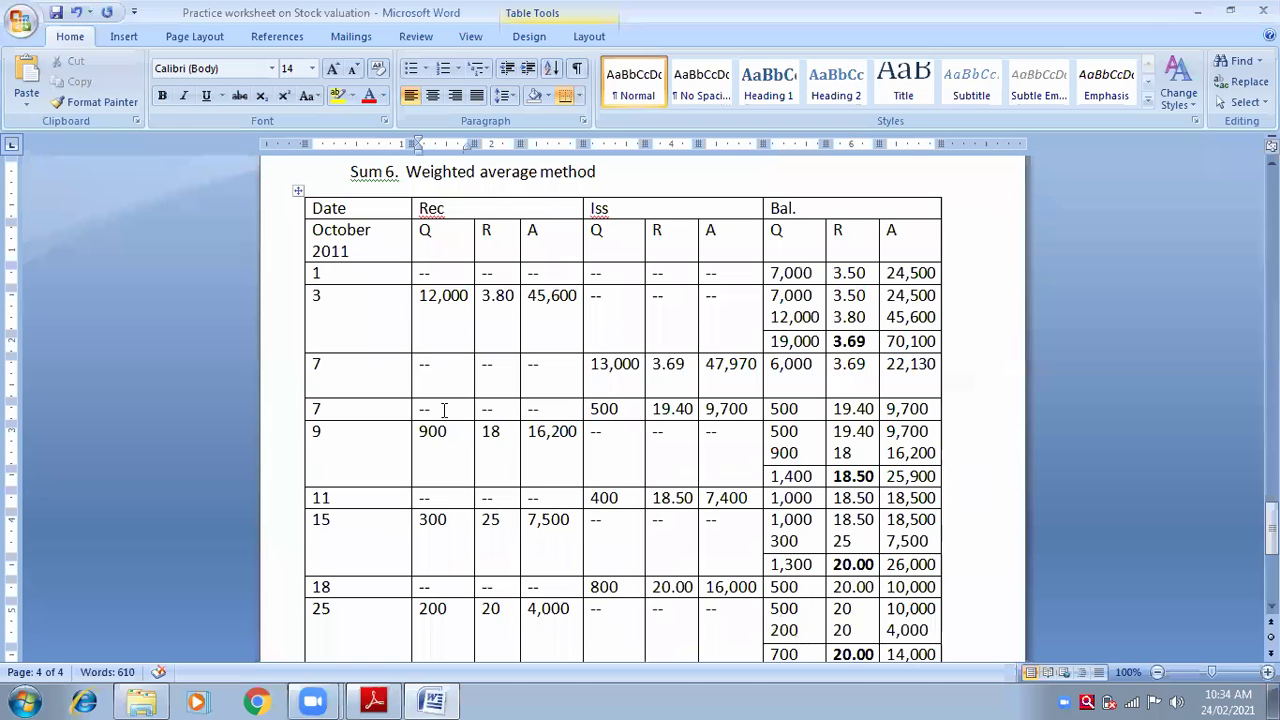
pyautogui.click(334, 408)
pyautogui.press('BackSpace')
pyautogui.write('15')
pyautogui.hotkey('alt', 'Tab')
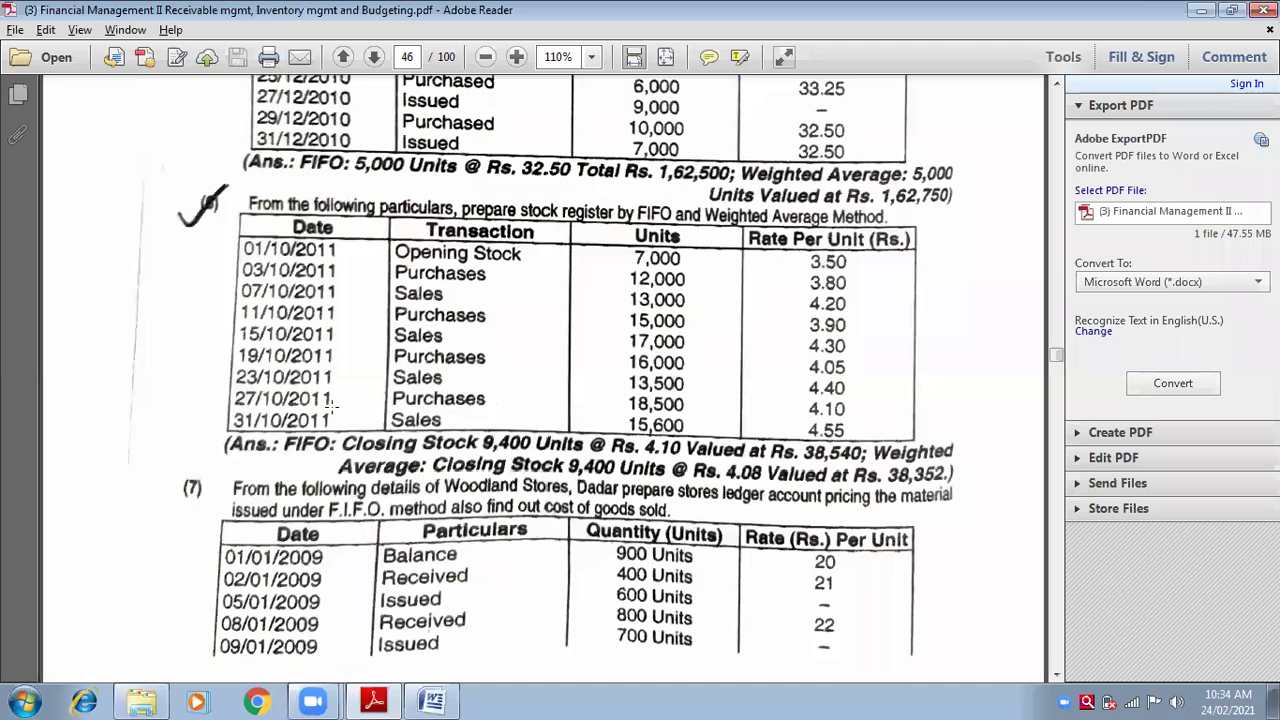
pyautogui.hotkey('alt', 'Tab')
pyautogui.write('1')
pyautogui.hotkey('alt', 'Tab')
pyautogui.hotkey('alt', 'Tab')
# Step: Fill in the new date 11 entry's receipt with quantity 15000, rate 3.90 and amount 58,500
pyautogui.click(430, 410)
pyautogui.press('BackSpace')
pyautogui.press('BackSpace')
pyautogui.write('15,000')
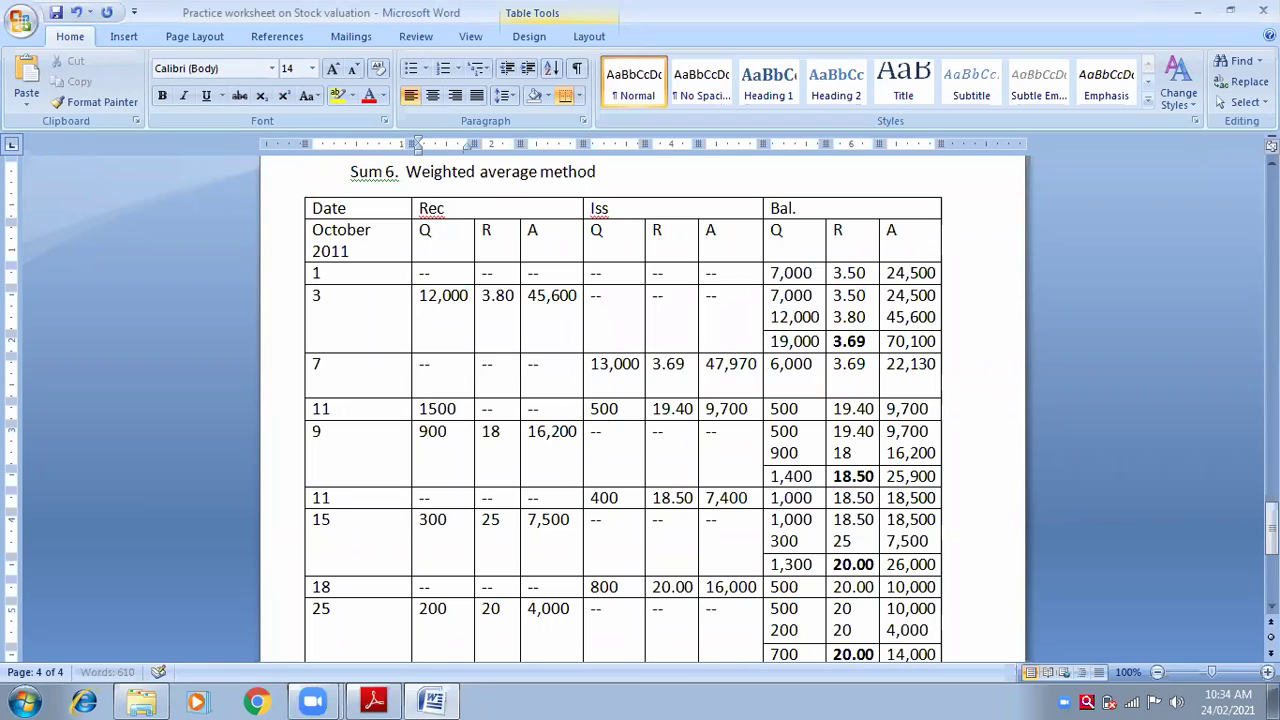
pyautogui.press('Tab')
pyautogui.write('3.9')
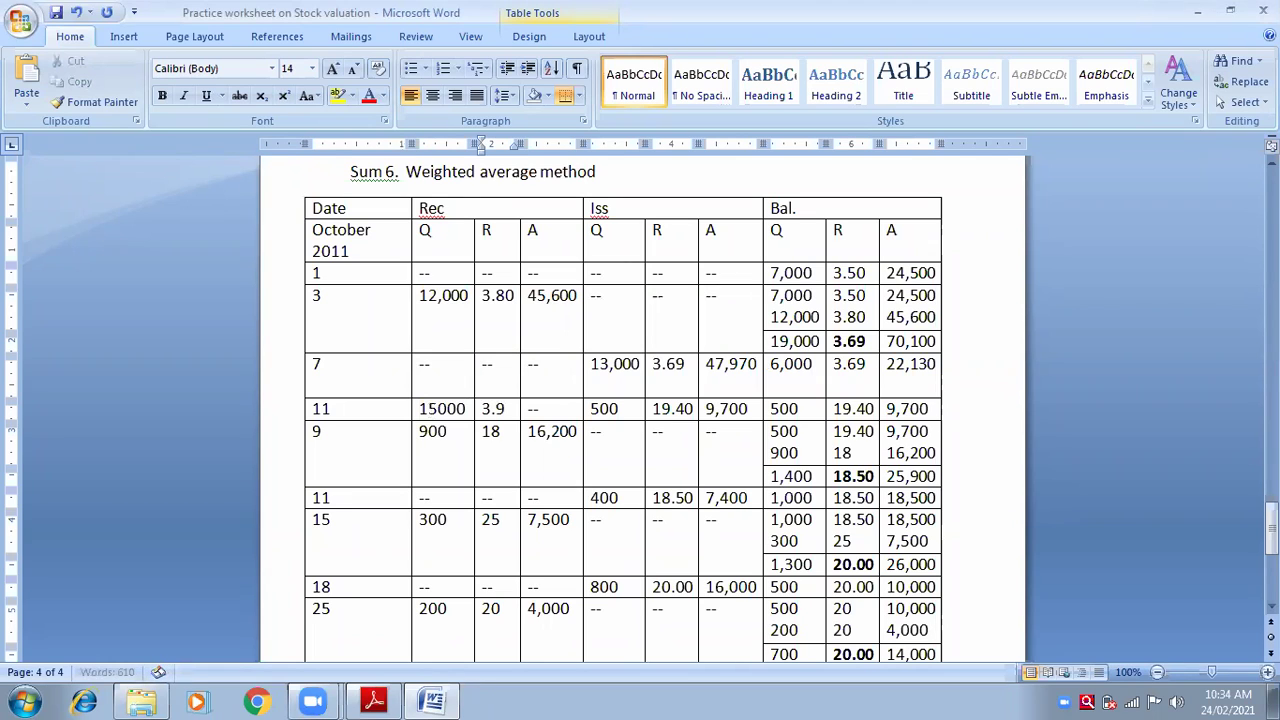
pyautogui.press('Tab')
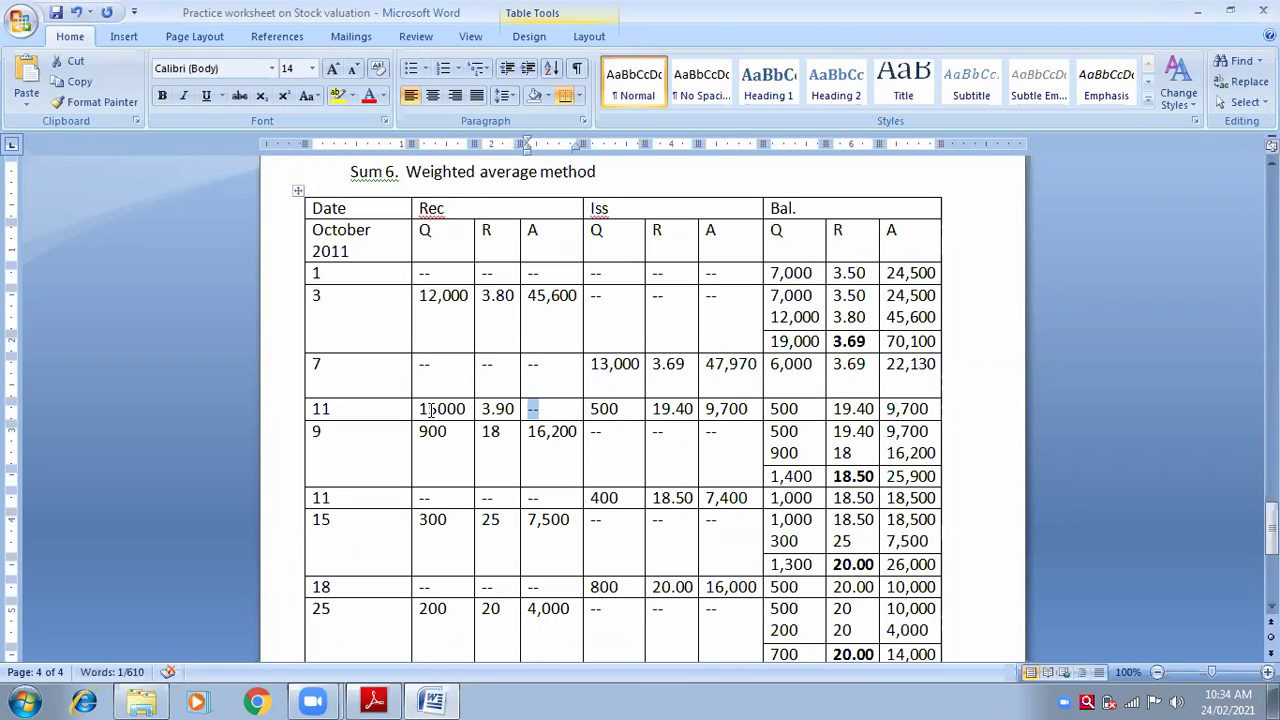
pyautogui.click(773, 380)
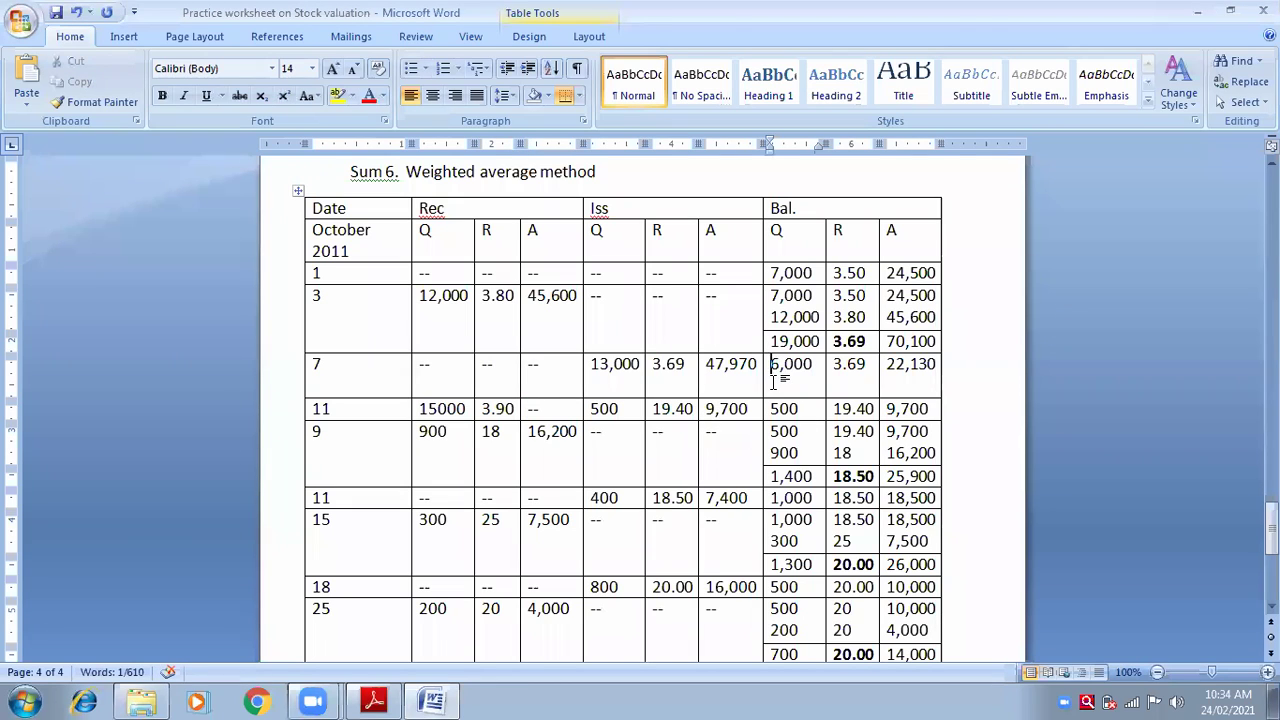
pyautogui.moveTo(534, 399); pyautogui.dragTo(537, 420)
pyautogui.write('58,')
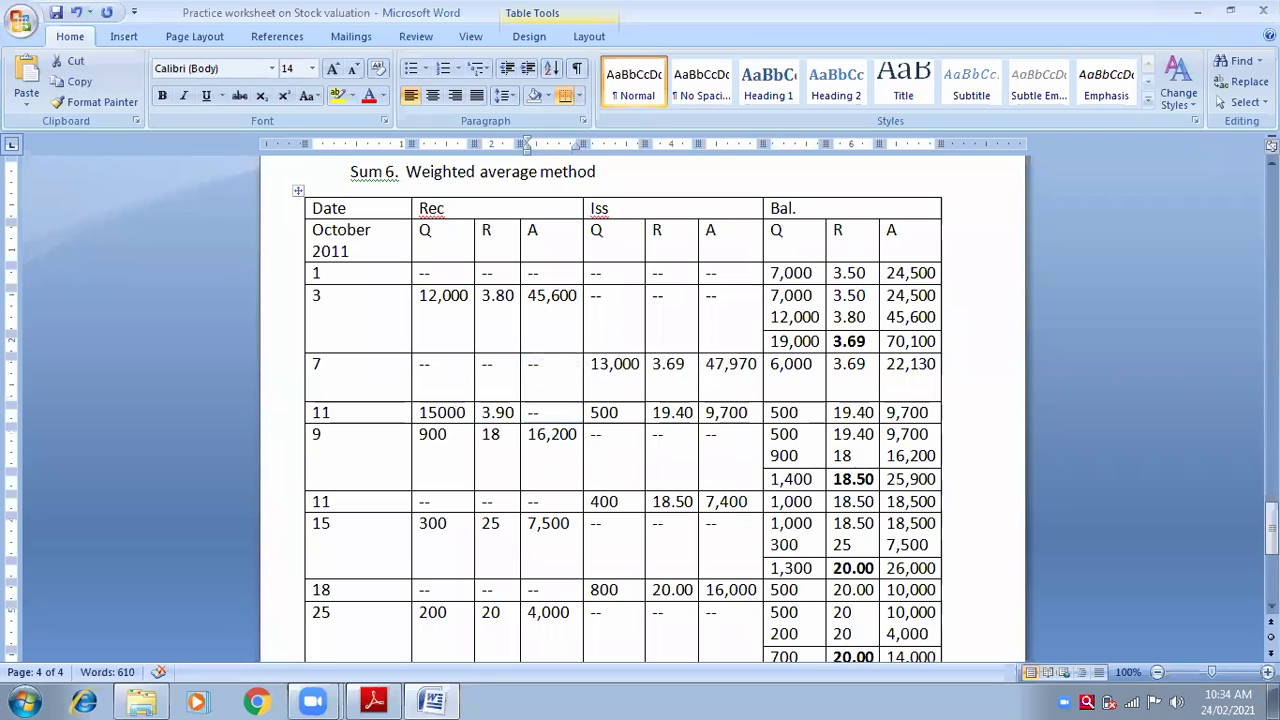
pyautogui.write('500')
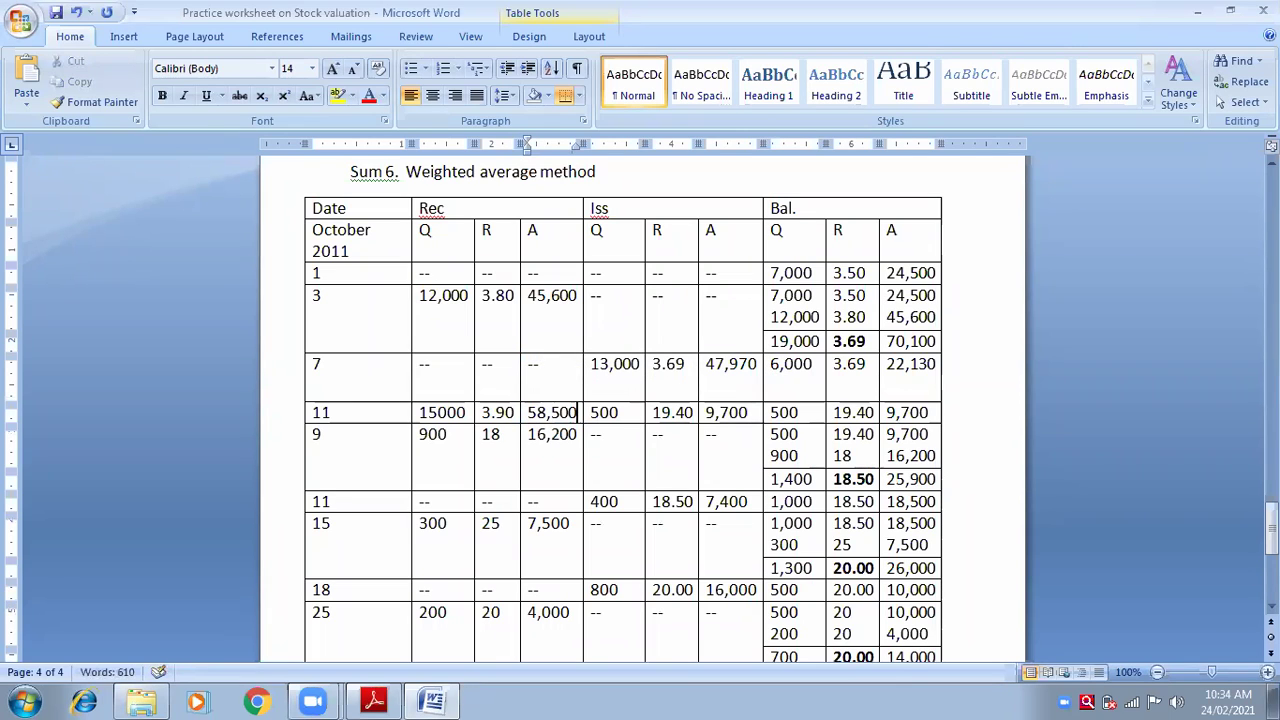
# Step: Replace the issue quantity, rate and amount of the date 11 purchase entry with "--"
pyautogui.press('Tab')
pyautogui.press('BackSpace')
pyautogui.write('--')
pyautogui.press('Tab')
pyautogui.write('--')
pyautogui.press('Tab')
pyautogui.write('--')
# Step: Set the first balance line of the date 11 purchase entry to 6,000 at 3.69, amount 22,130
pyautogui.press('Tab')
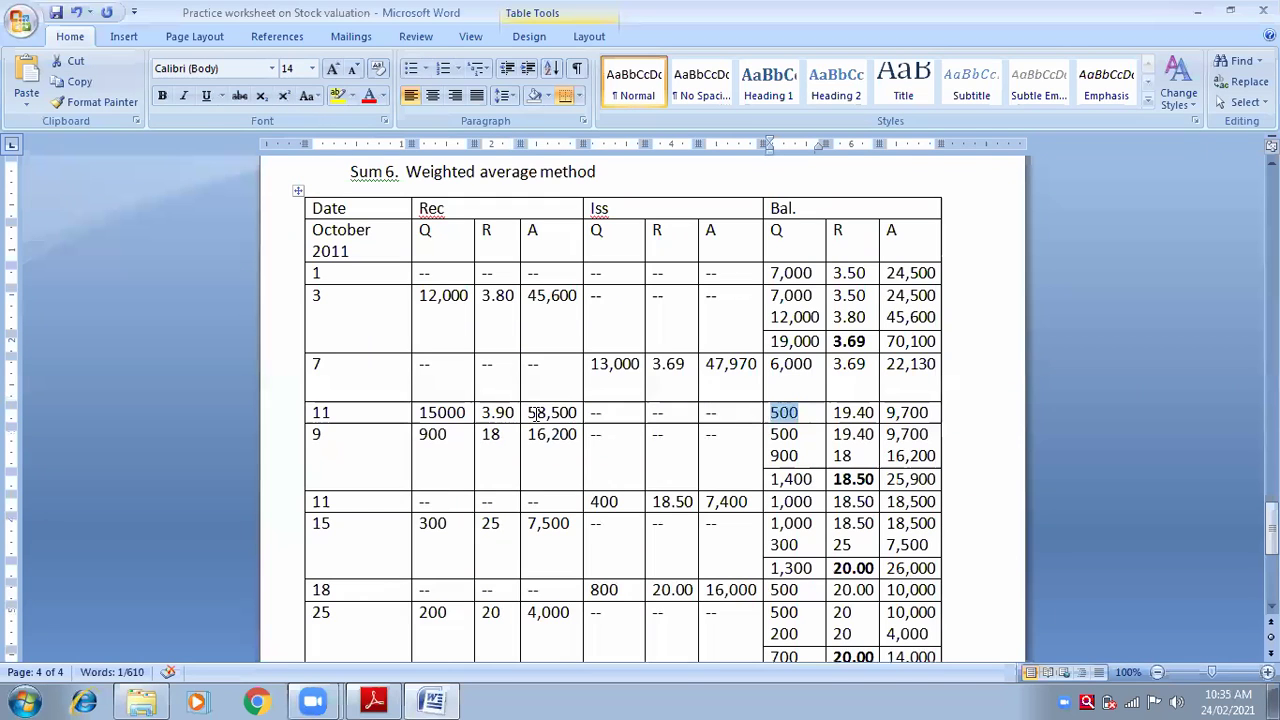
pyautogui.write('66,000')
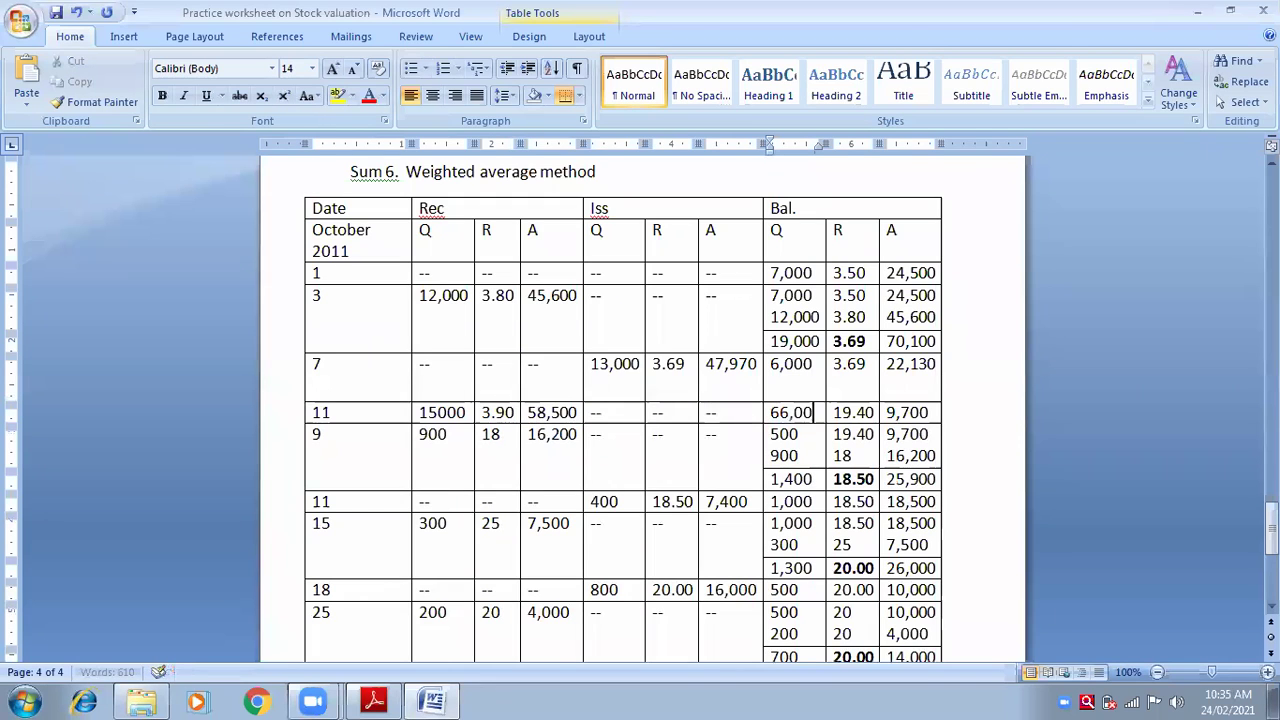
pyautogui.press('BackSpace')
pyautogui.press('BackSpace')
pyautogui.press('BackSpace')
pyautogui.press('BackSpace')
pyautogui.press('BackSpace')
pyautogui.write(',000')
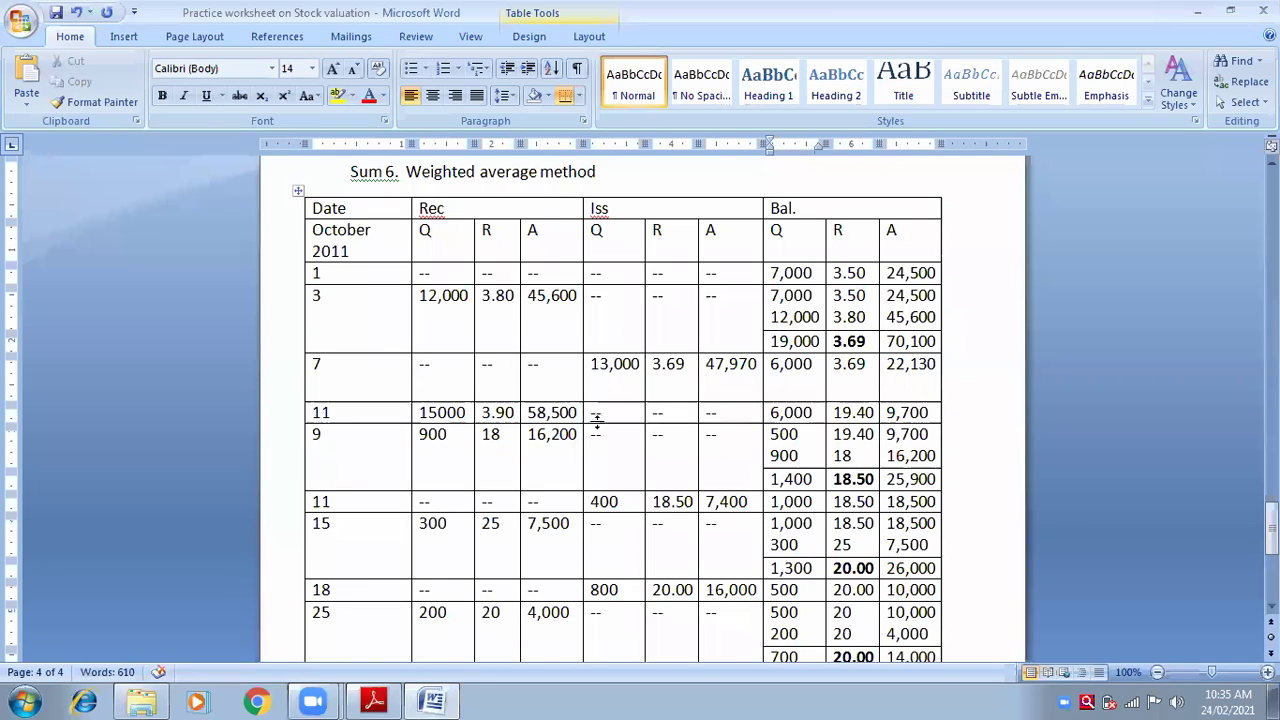
pyautogui.press('Tab')
pyautogui.write('3.')
pyautogui.press('Tab')
pyautogui.write('22,130')
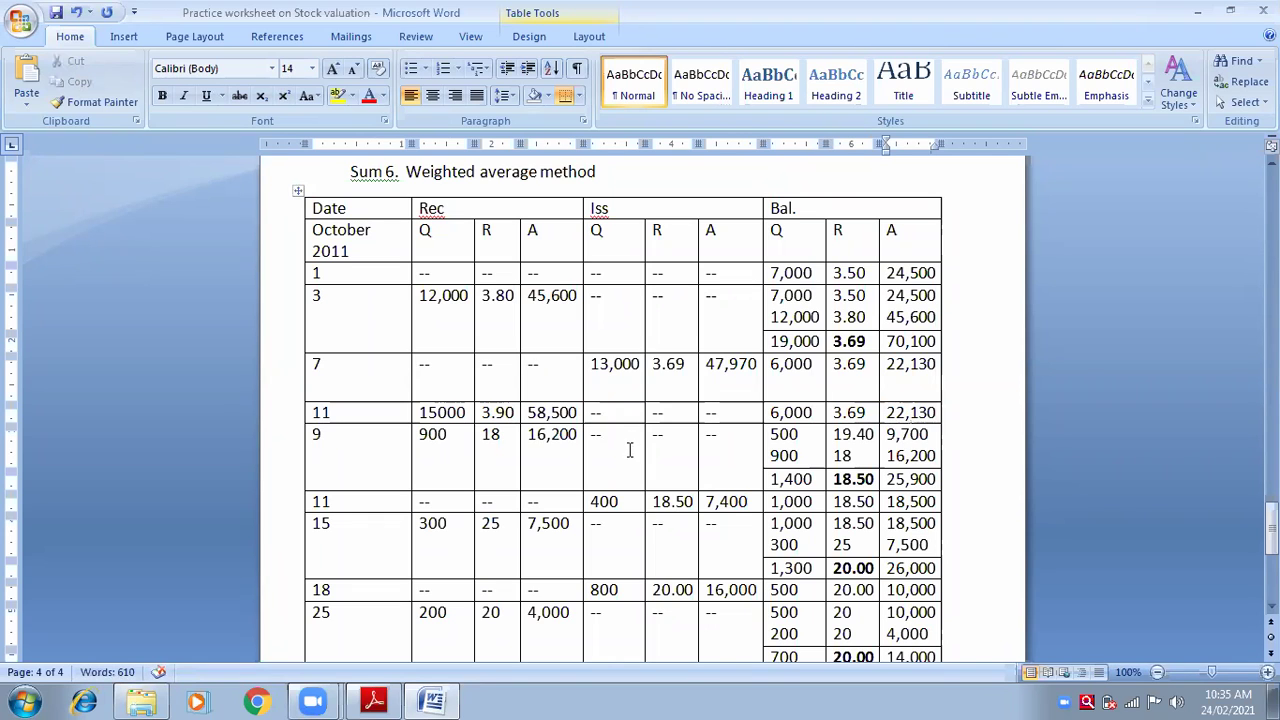
# Step: Add a second balance line to the date 11 purchase entry with 15,000 at 3.90, amount 58,500
pyautogui.click(816, 410)
pyautogui.press('Return')
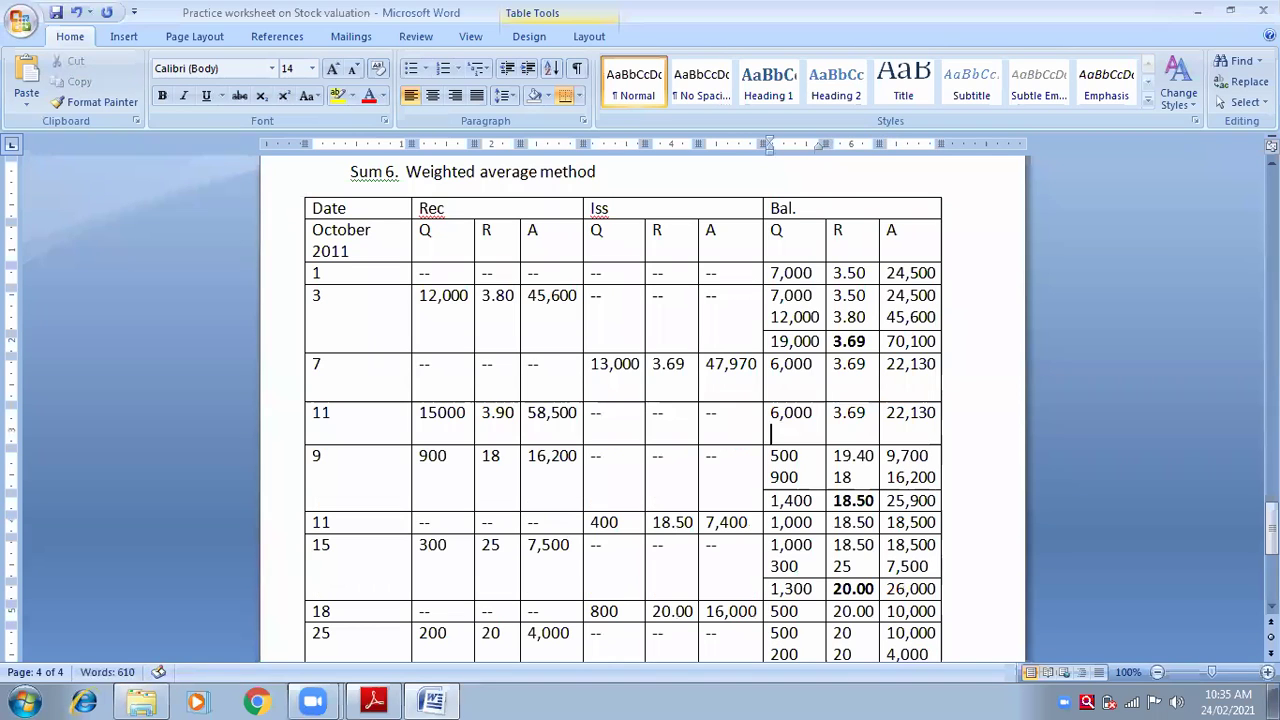
pyautogui.write('15,0')
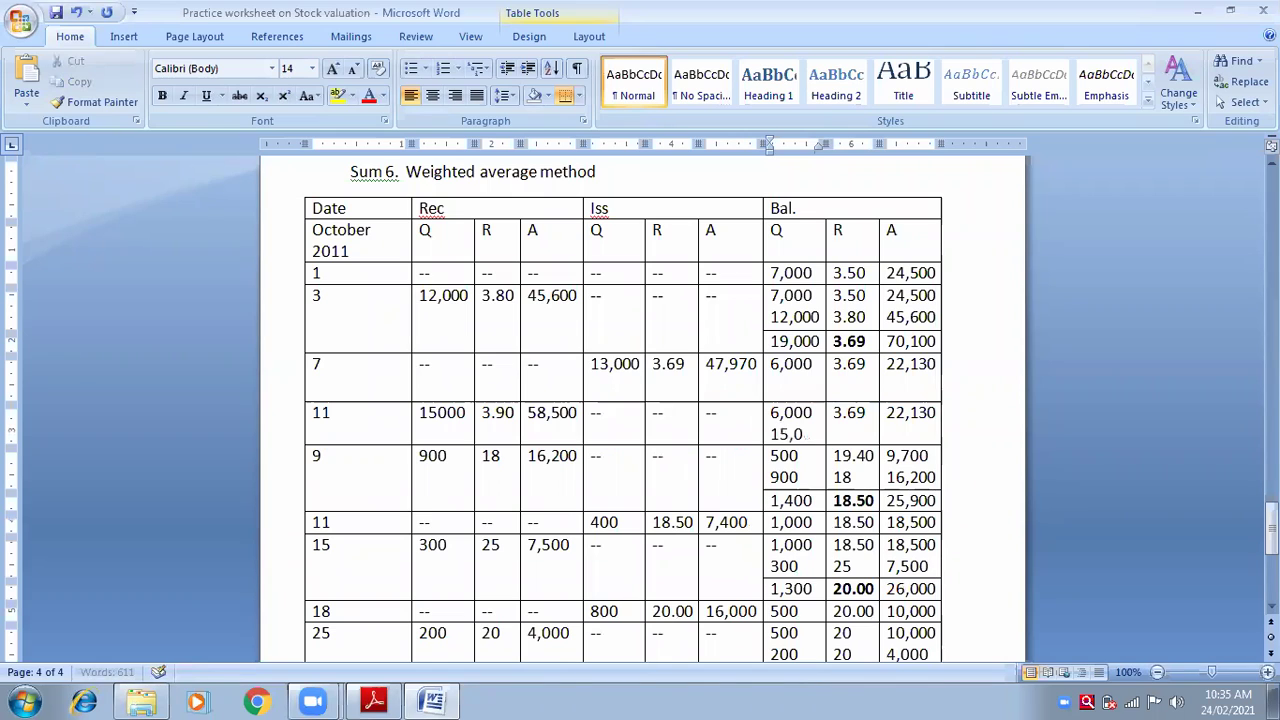
pyautogui.press('Tab')
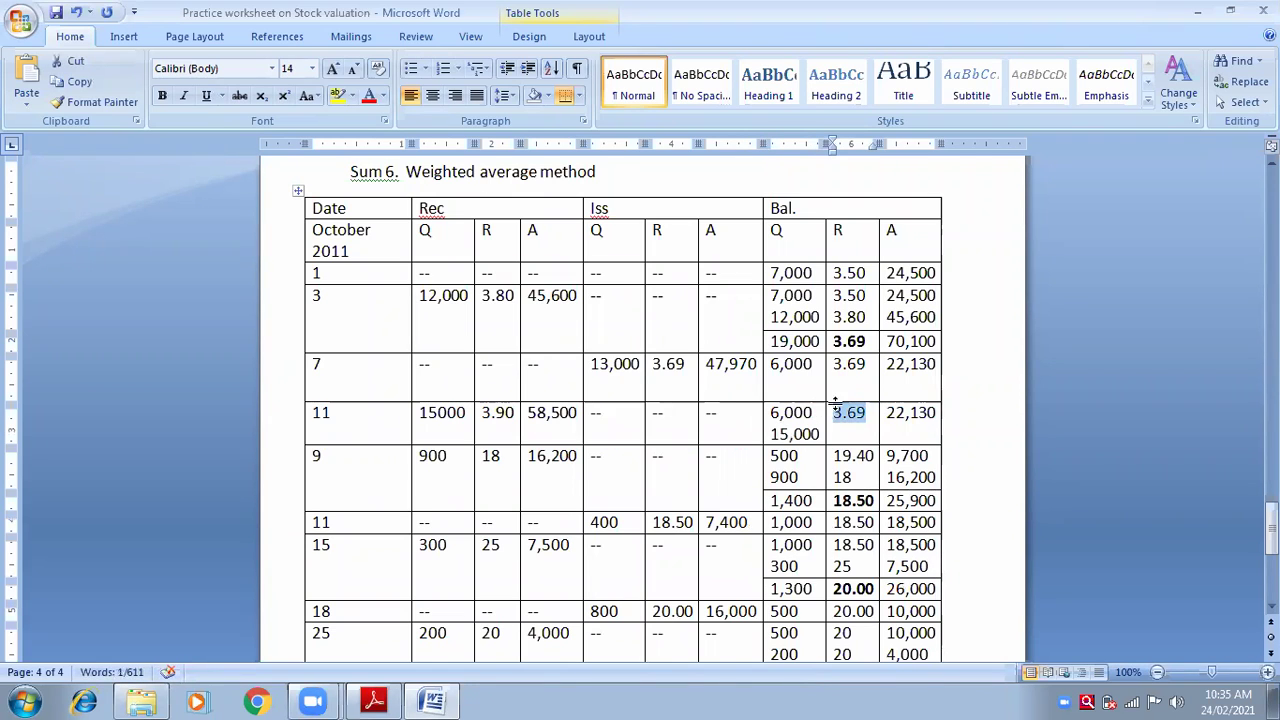
pyautogui.click(869, 416)
pyautogui.press('Return')
pyautogui.write('3.9')
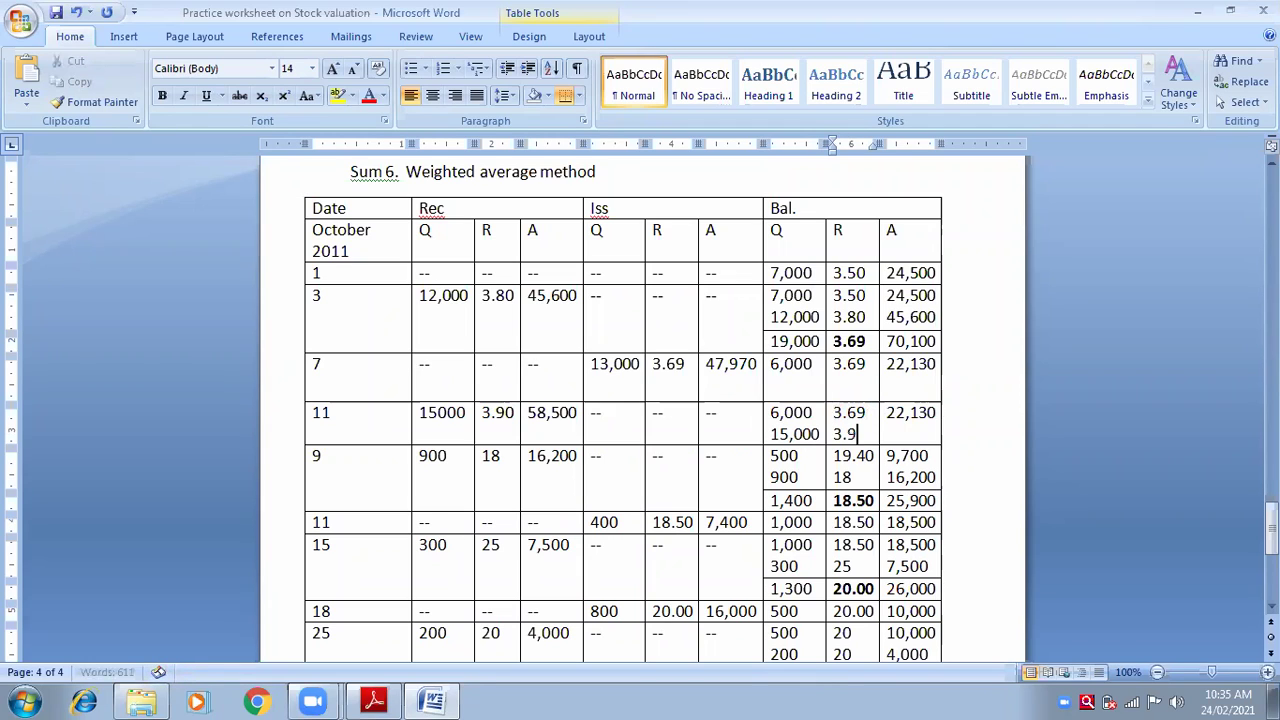
pyautogui.click(937, 413)
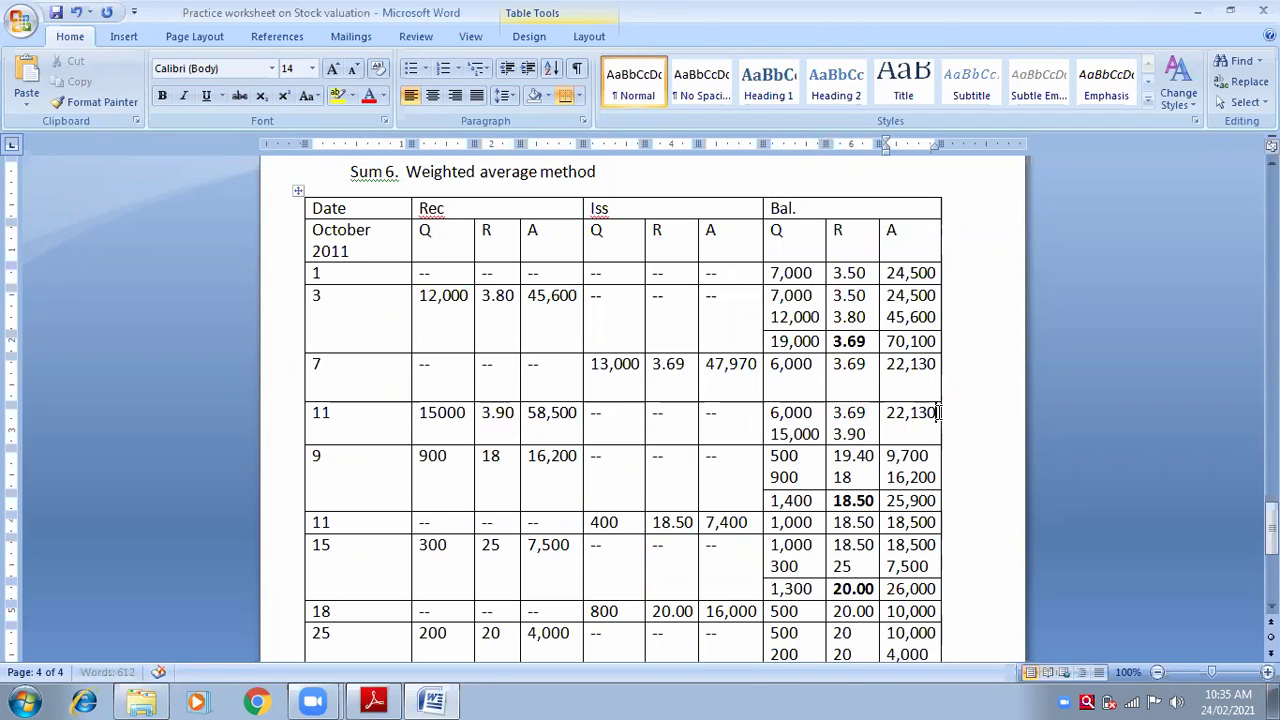
pyautogui.press('Return')
pyautogui.write('58,5')
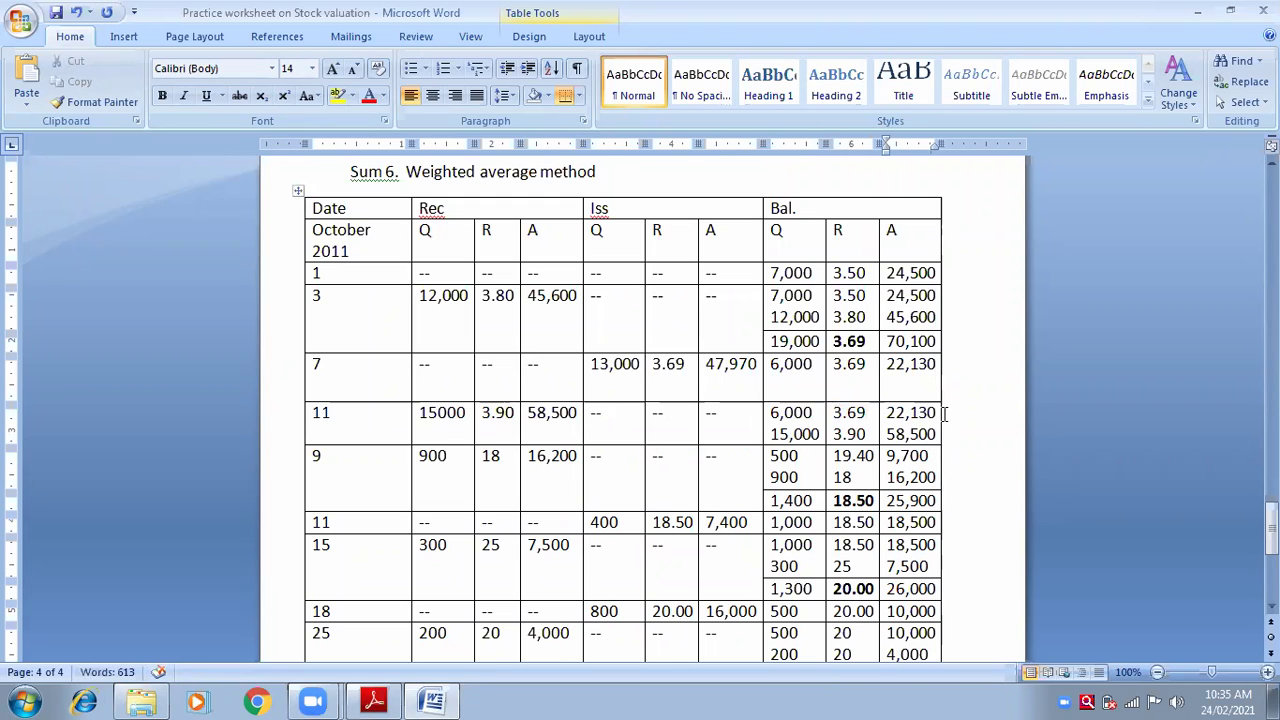
pyautogui.write('00')
# Step: Draw a horizontal table line below the two date 11 balance lines to create total cells across all three balance columns
pyautogui.press('Return')
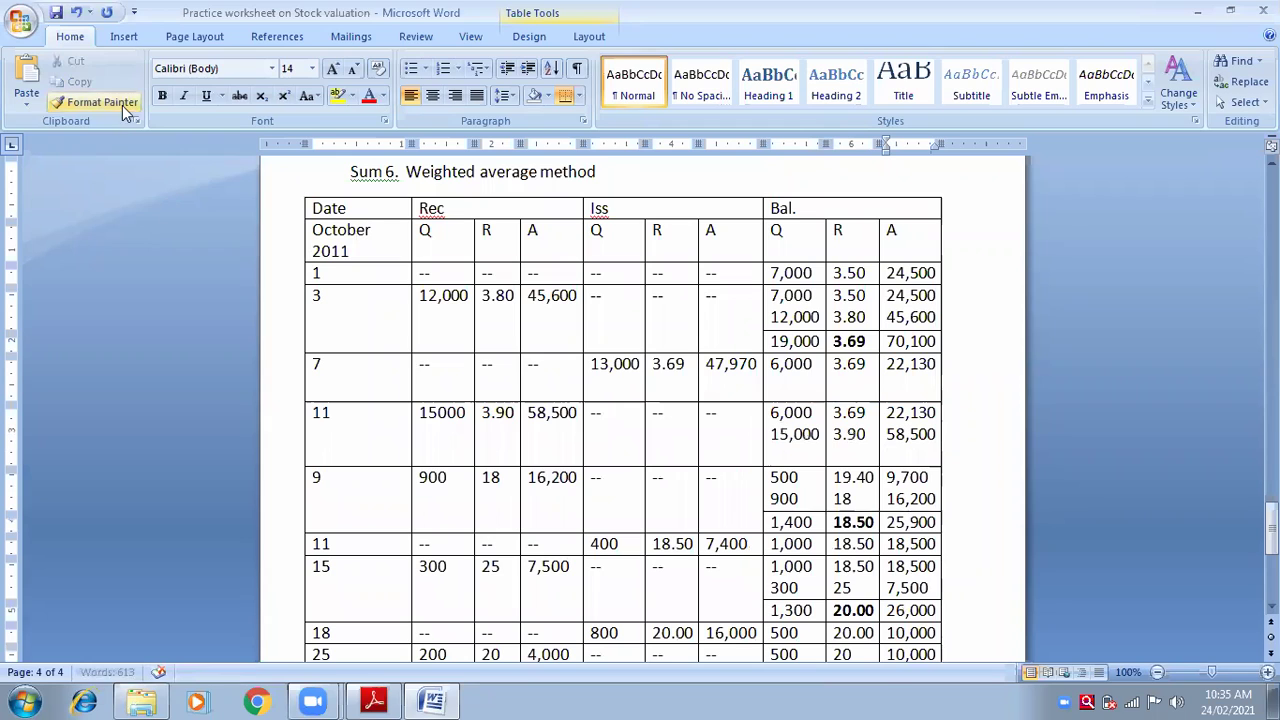
pyautogui.click(124, 40)
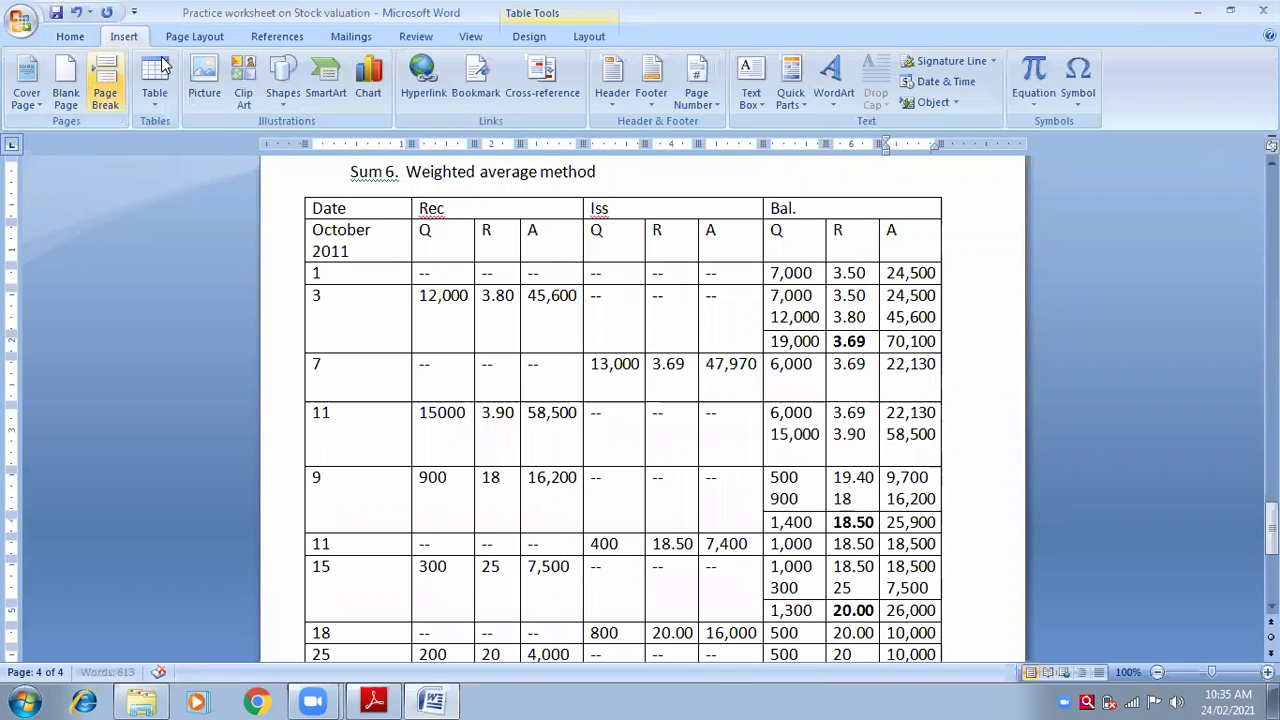
pyautogui.click(154, 80)
pyautogui.click(195, 312)
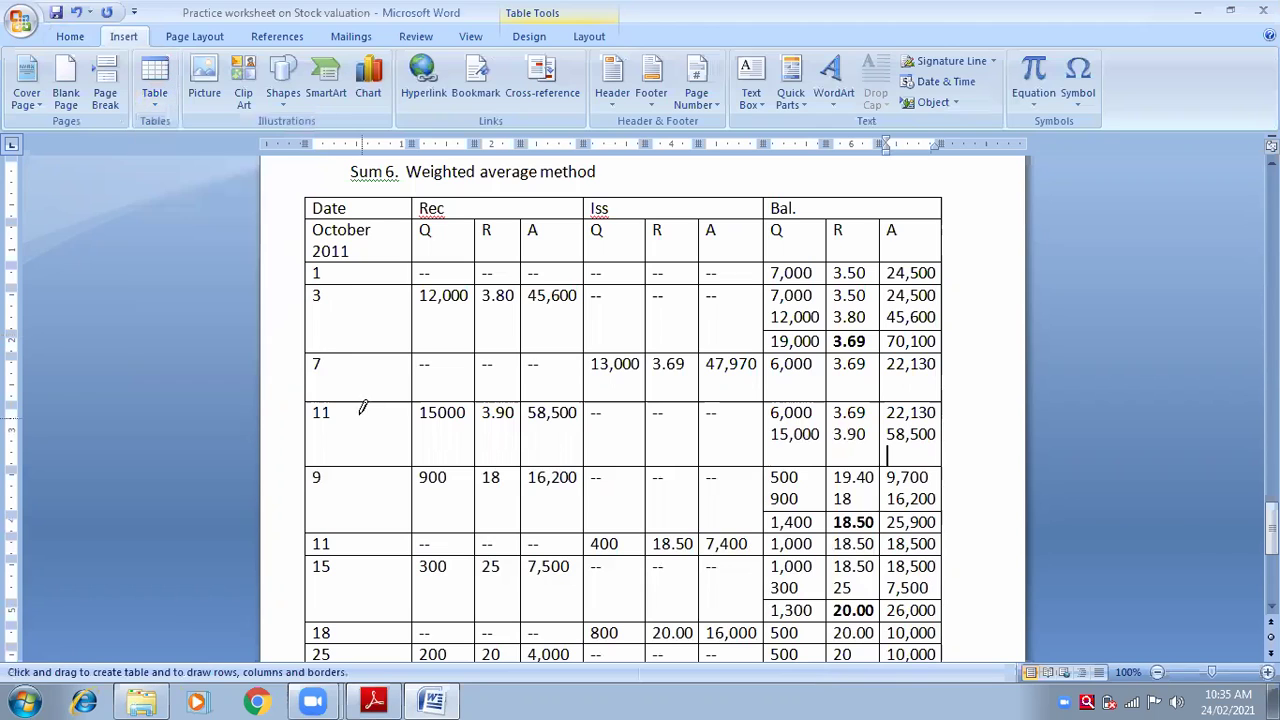
pyautogui.moveTo(766, 448); pyautogui.dragTo(927, 440)
# Step: Enter the date 11 balance total as quantity 21,000 and amount 80,630, and remove the extra blank line in the amount cell
pyautogui.click(778, 465)
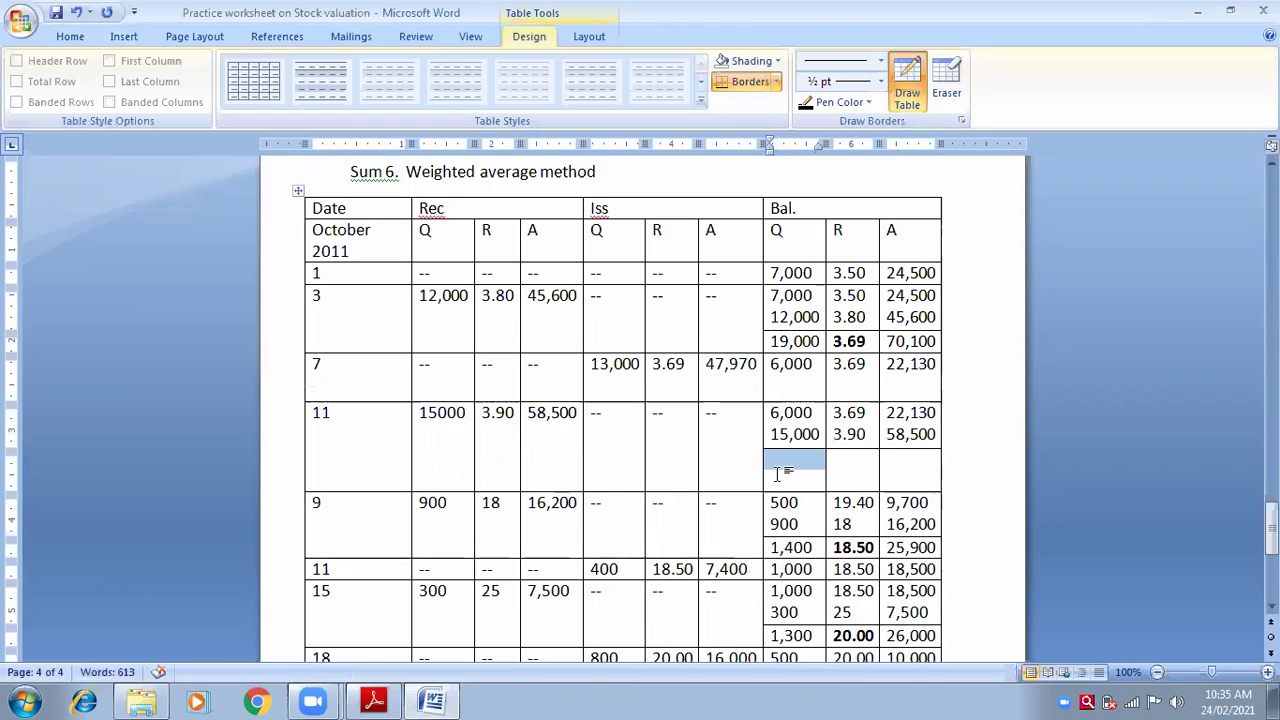
pyautogui.write('21')
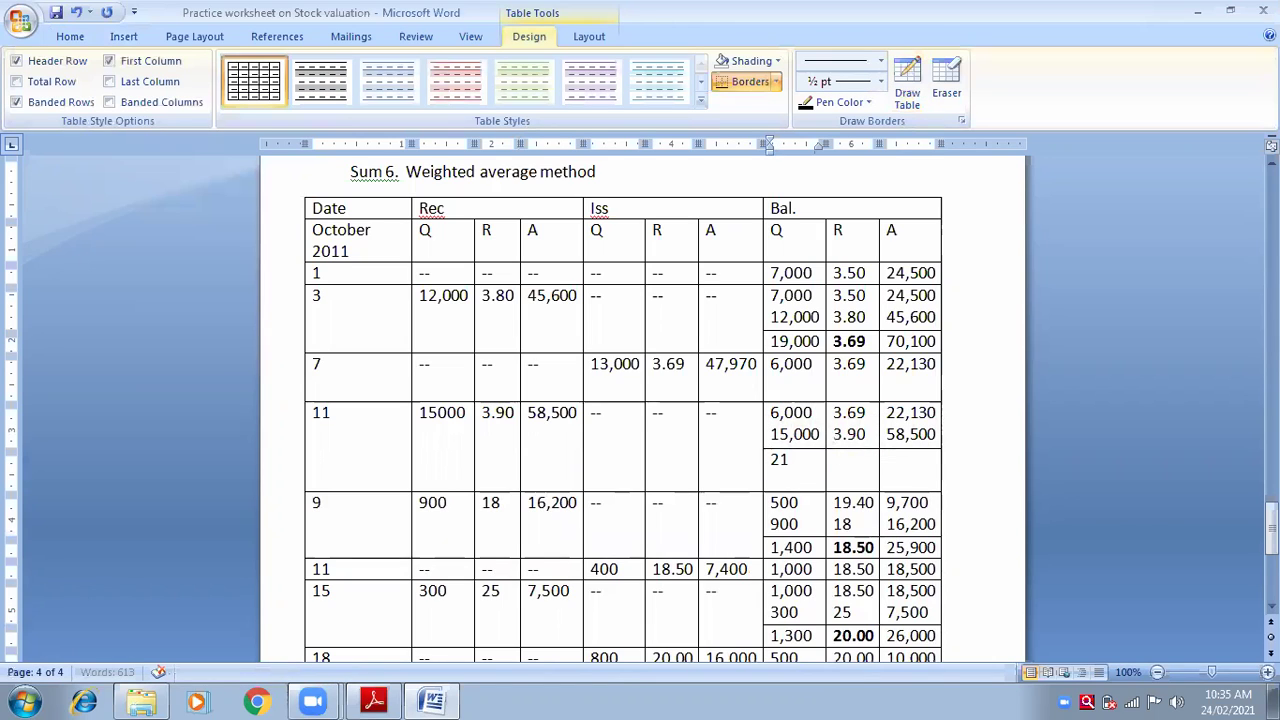
pyautogui.write(',000')
pyautogui.click(920, 456)
pyautogui.write('8')
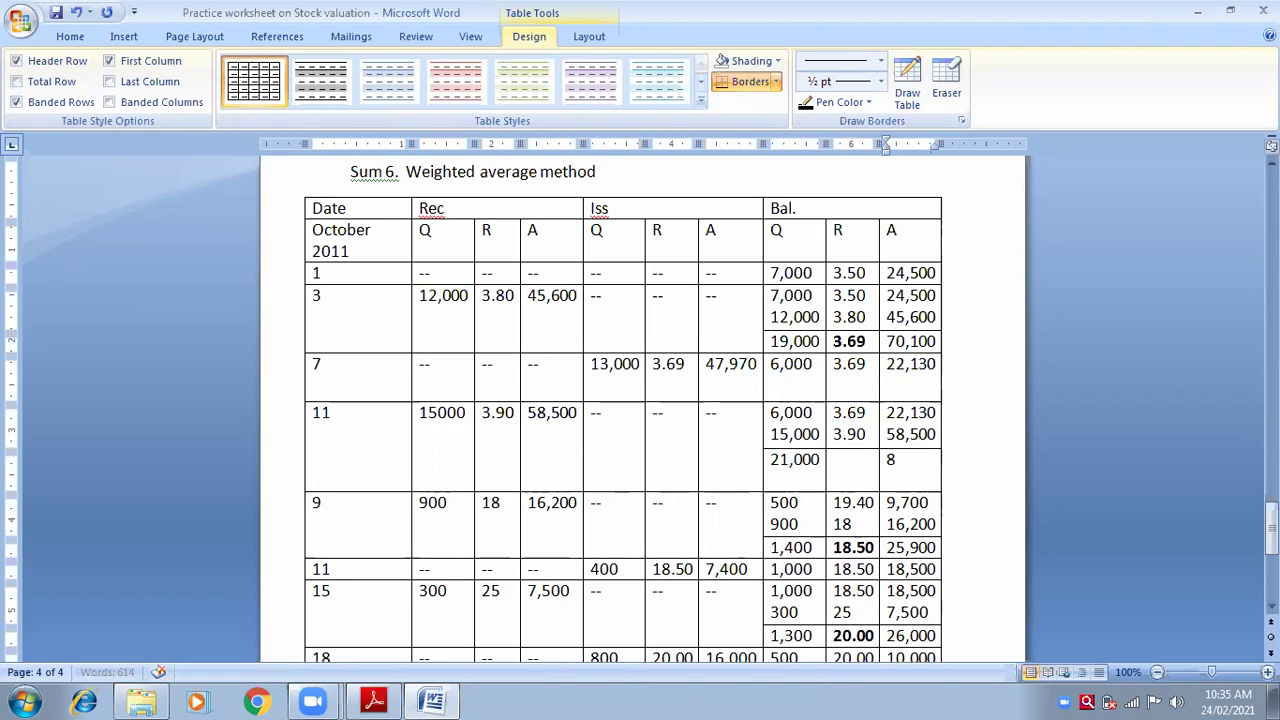
pyautogui.write('0,630')
pyautogui.click(902, 481)
pyautogui.press('BackSpace')
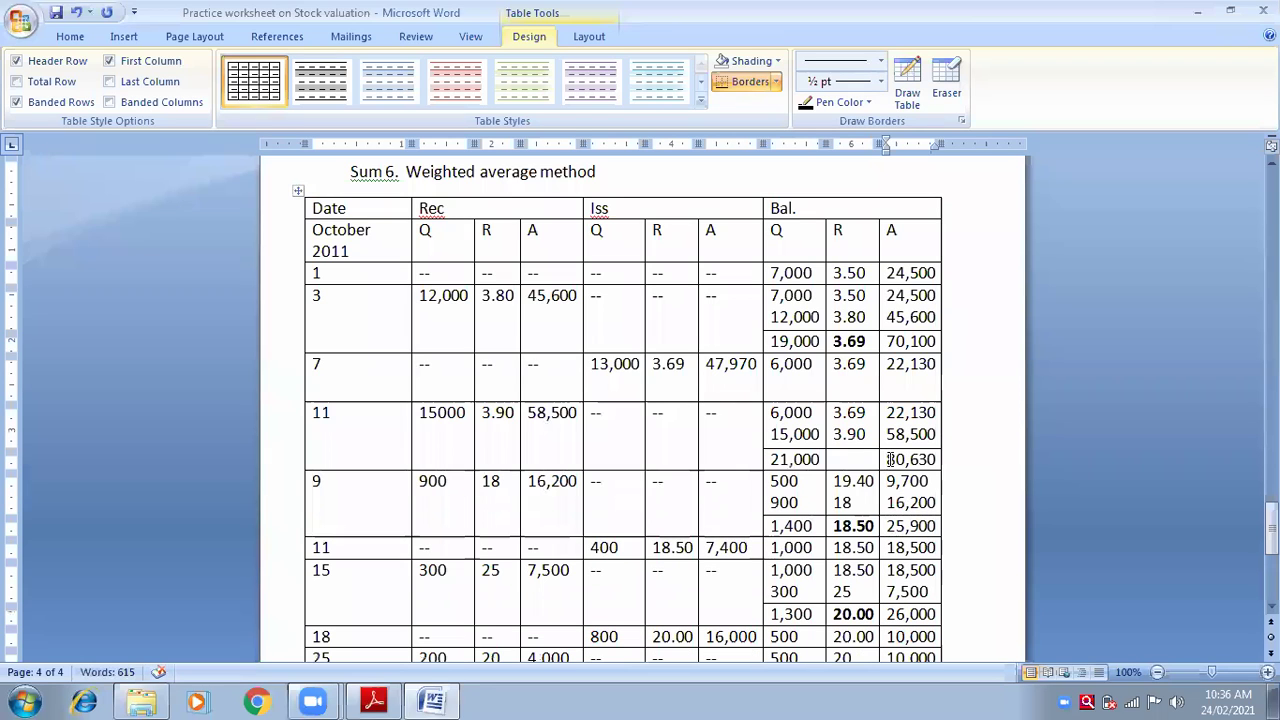
# Step: Enter the weighted average rate 3.84 in the date 11 balance total and make it bold
pyautogui.click(854, 459)
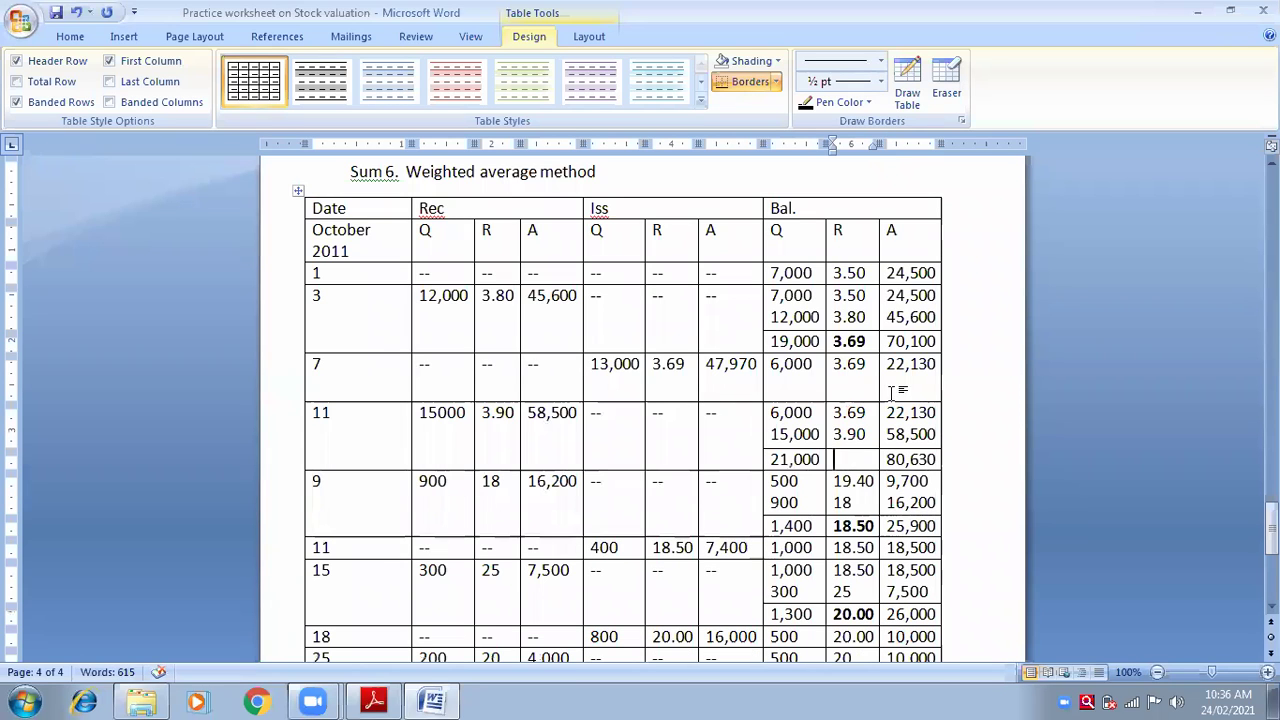
pyautogui.click(783, 392)
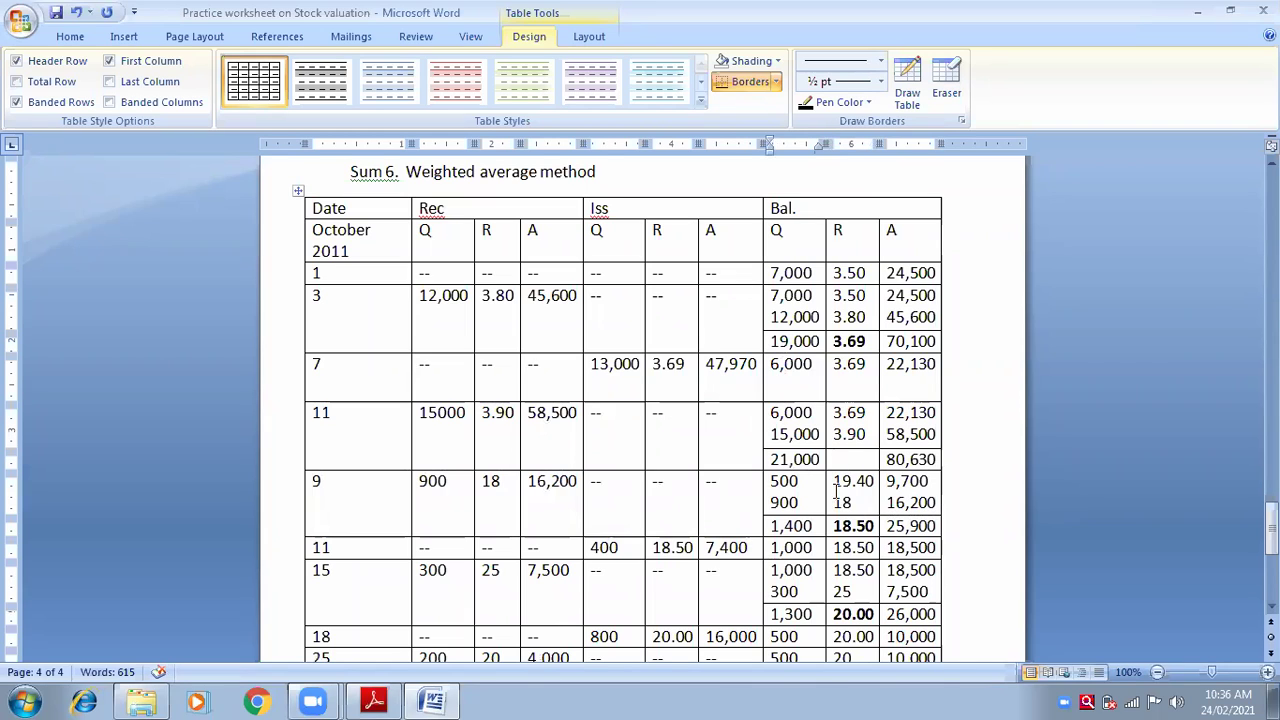
pyautogui.click(850, 458)
pyautogui.write('3.84')
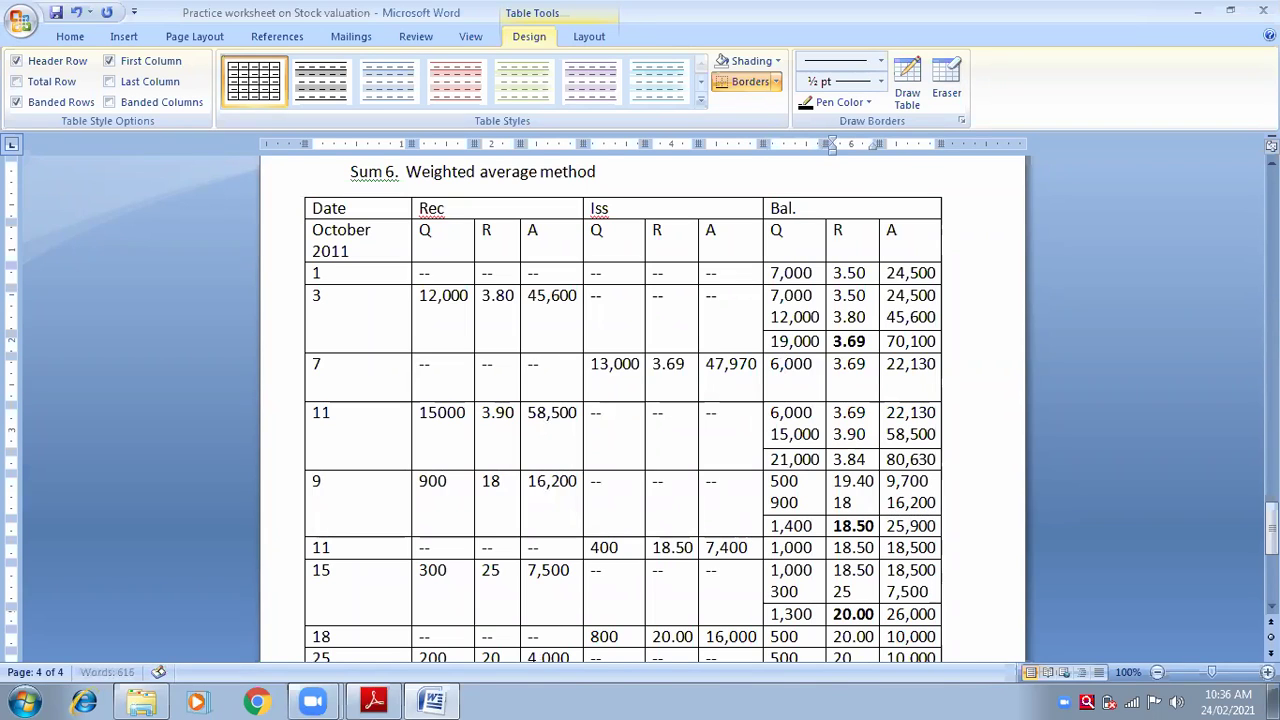
pyautogui.hotkey('shift', 'Left')
pyautogui.hotkey('shift', 'Left')
pyautogui.hotkey('shift', 'Left')
pyautogui.moveTo(835, 460); pyautogui.dragTo(868, 460)
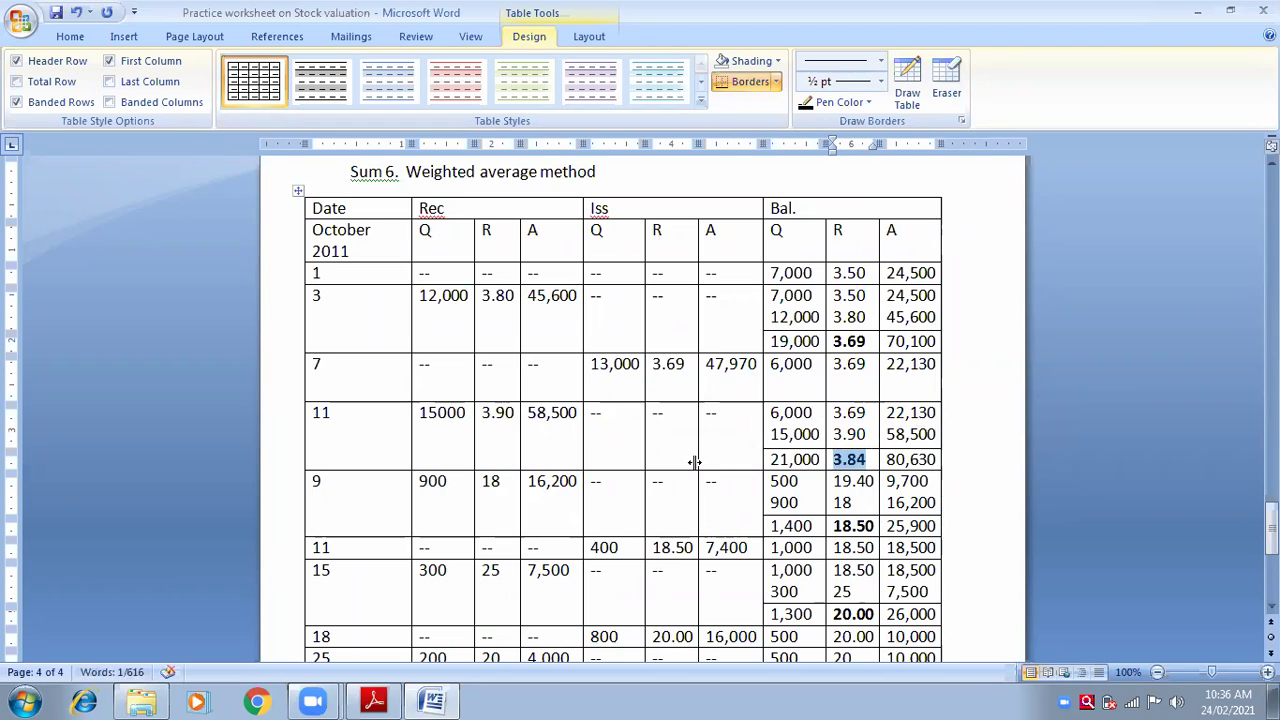
pyautogui.click(599, 364)
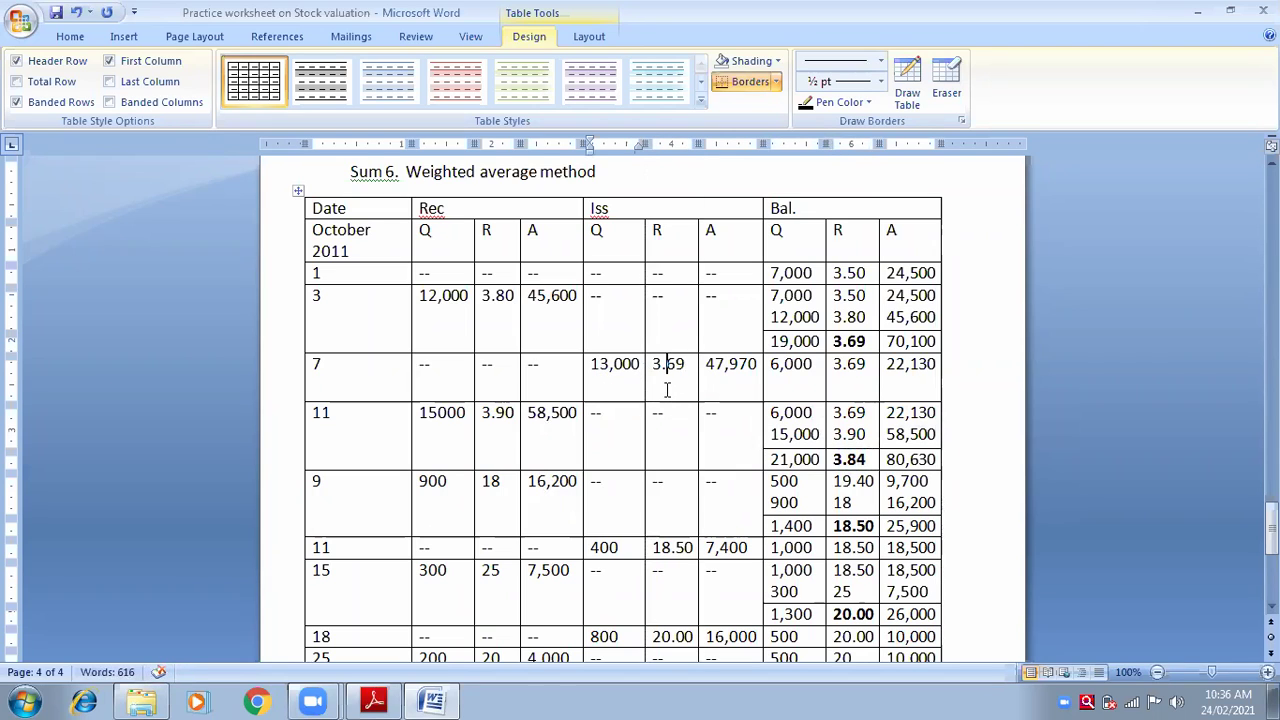
# Step: Check the PDF problem's next transaction and change the date of the row below the date 11 purchase to 15
pyautogui.click(714, 364)
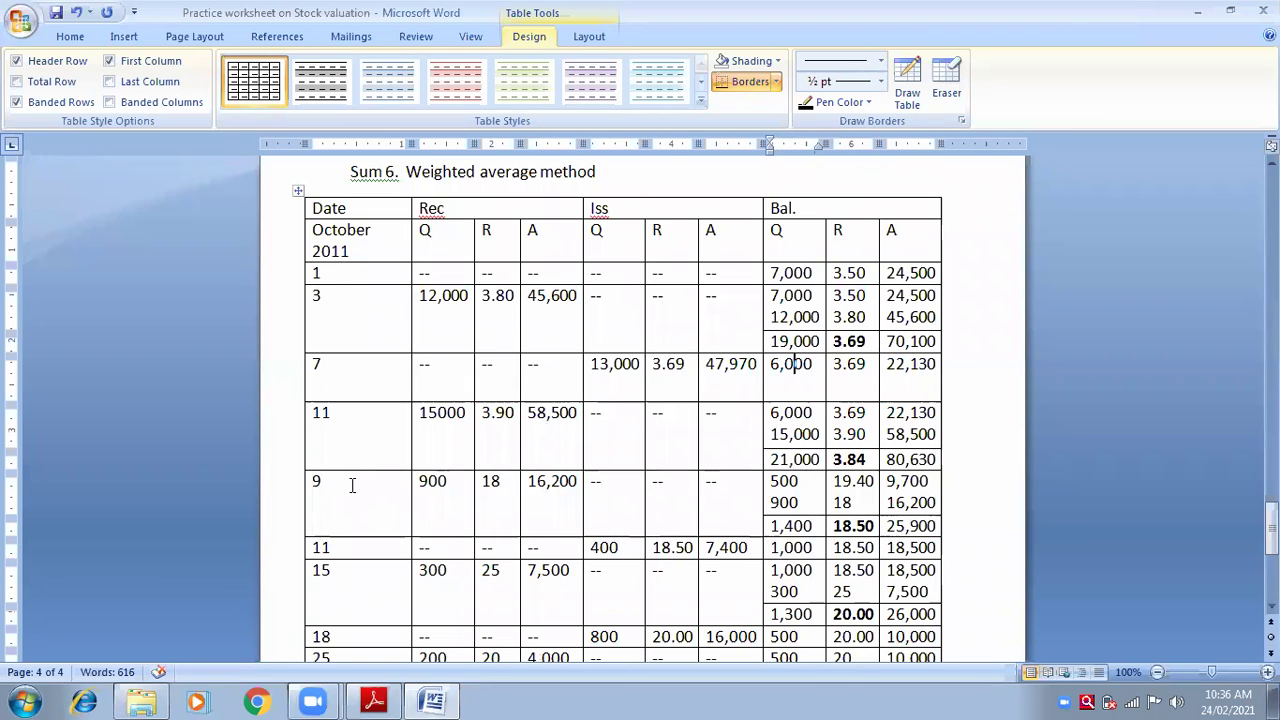
pyautogui.hotkey('alt', 'Tab')
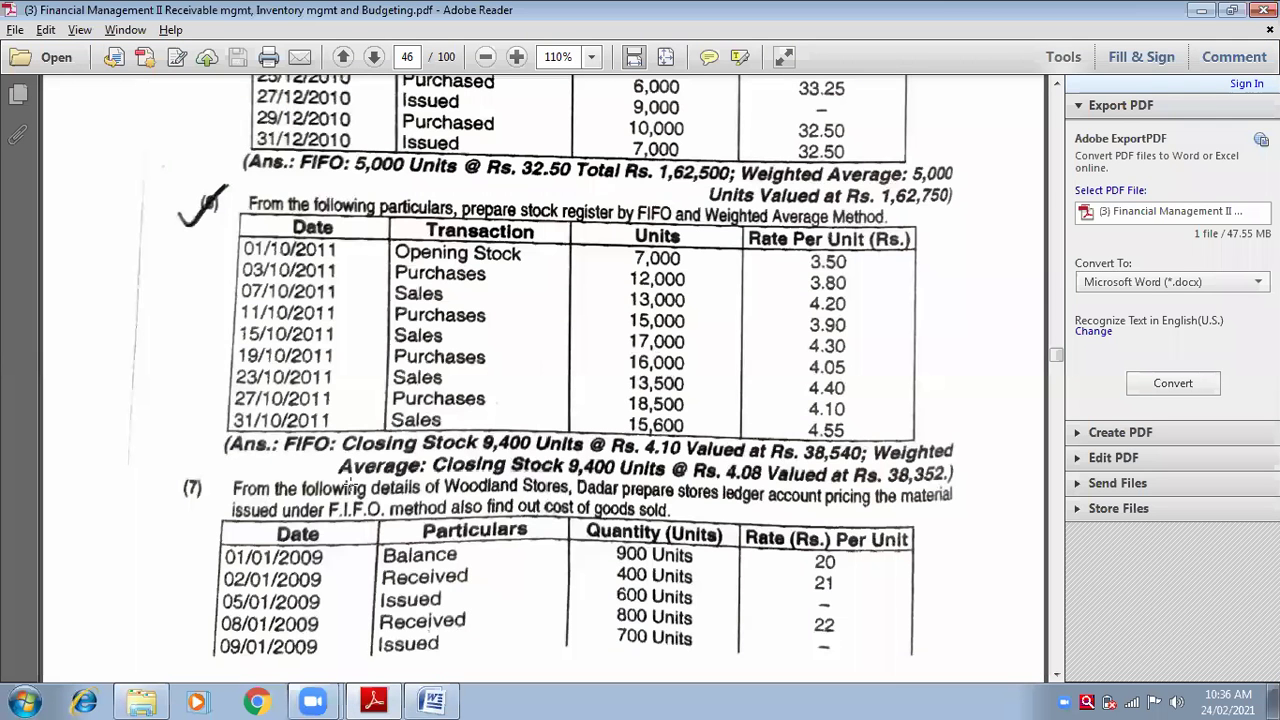
pyautogui.hotkey('alt', 'Tab')
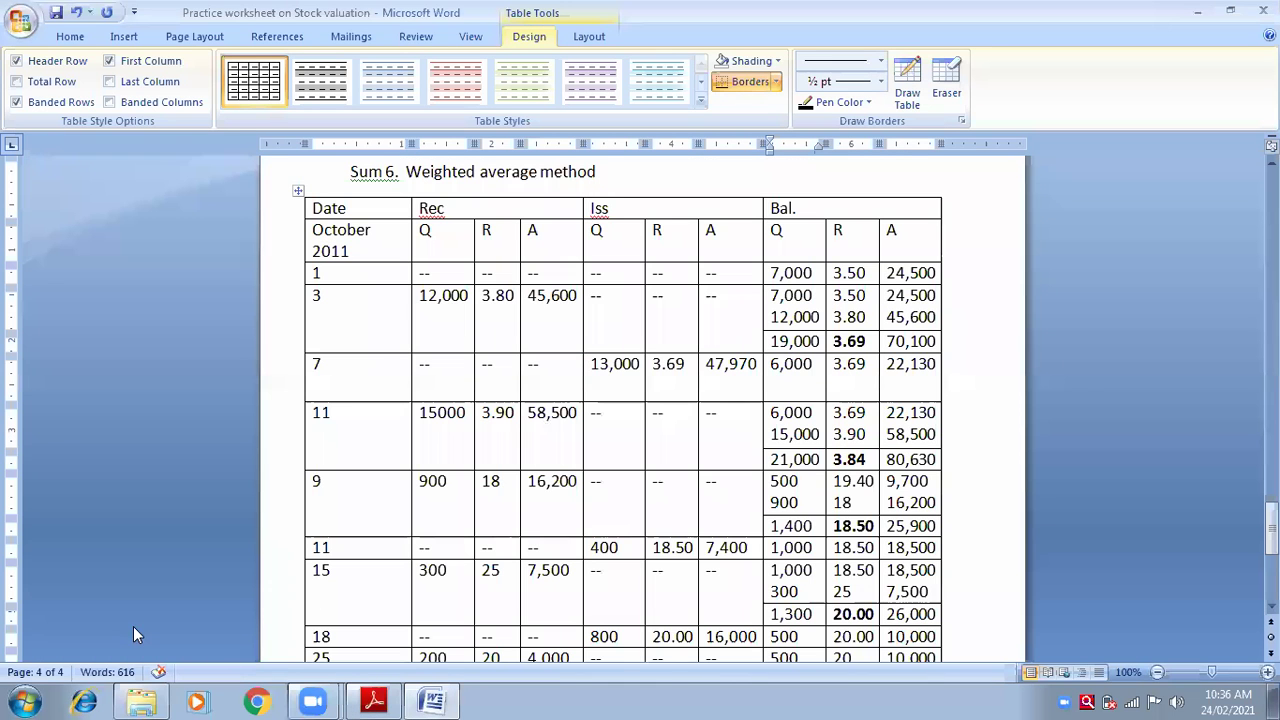
pyautogui.click(327, 502)
pyautogui.press('BackSpace')
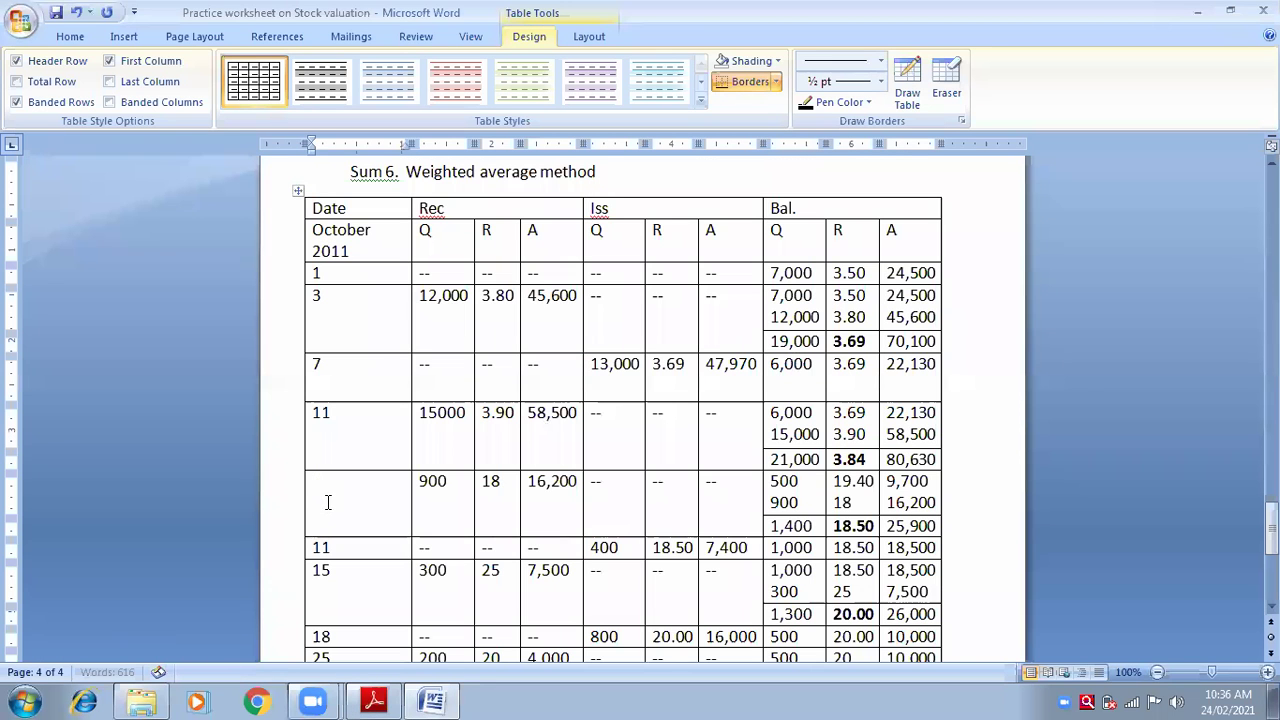
pyautogui.write('15')
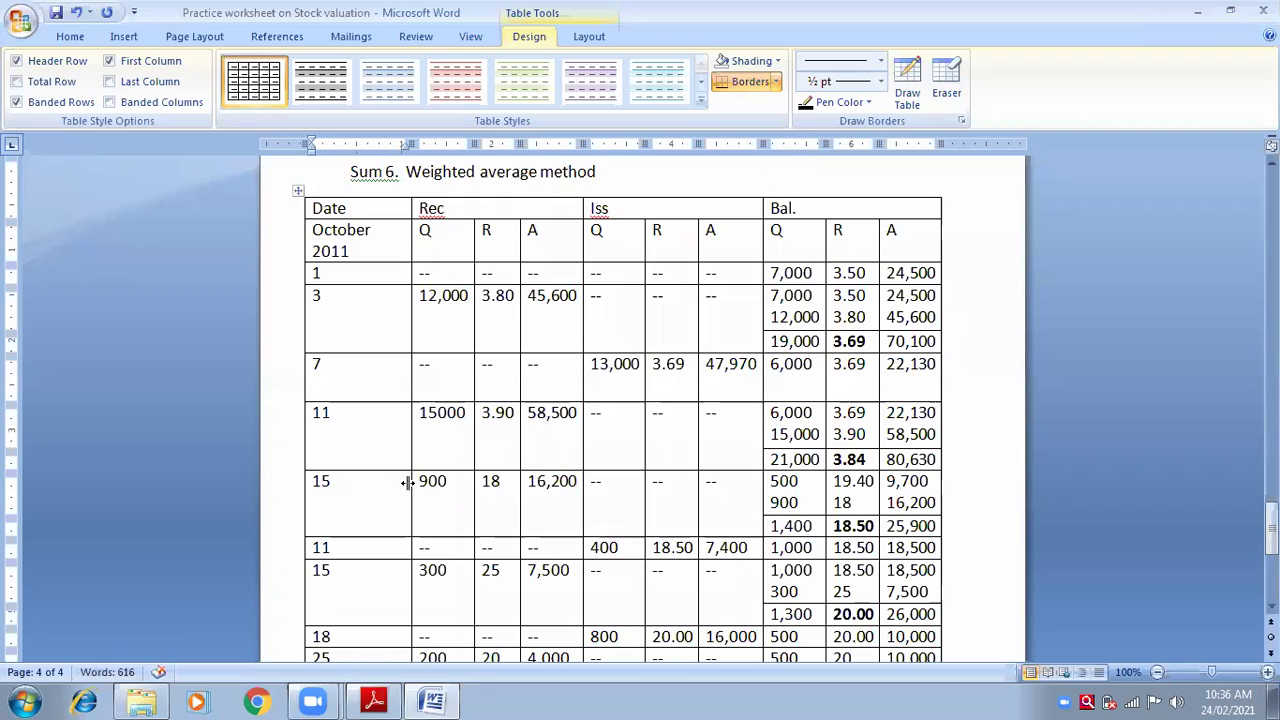
# Step: Replace the receipt quantity, rate and amount in the date 15 row with dashes (--)
pyautogui.doubleClick(410, 486)
pyautogui.write('--')
pyautogui.press('Tab')
pyautogui.write('--')
pyautogui.press('Tab')
pyautogui.write('--')
pyautogui.press('Tab')
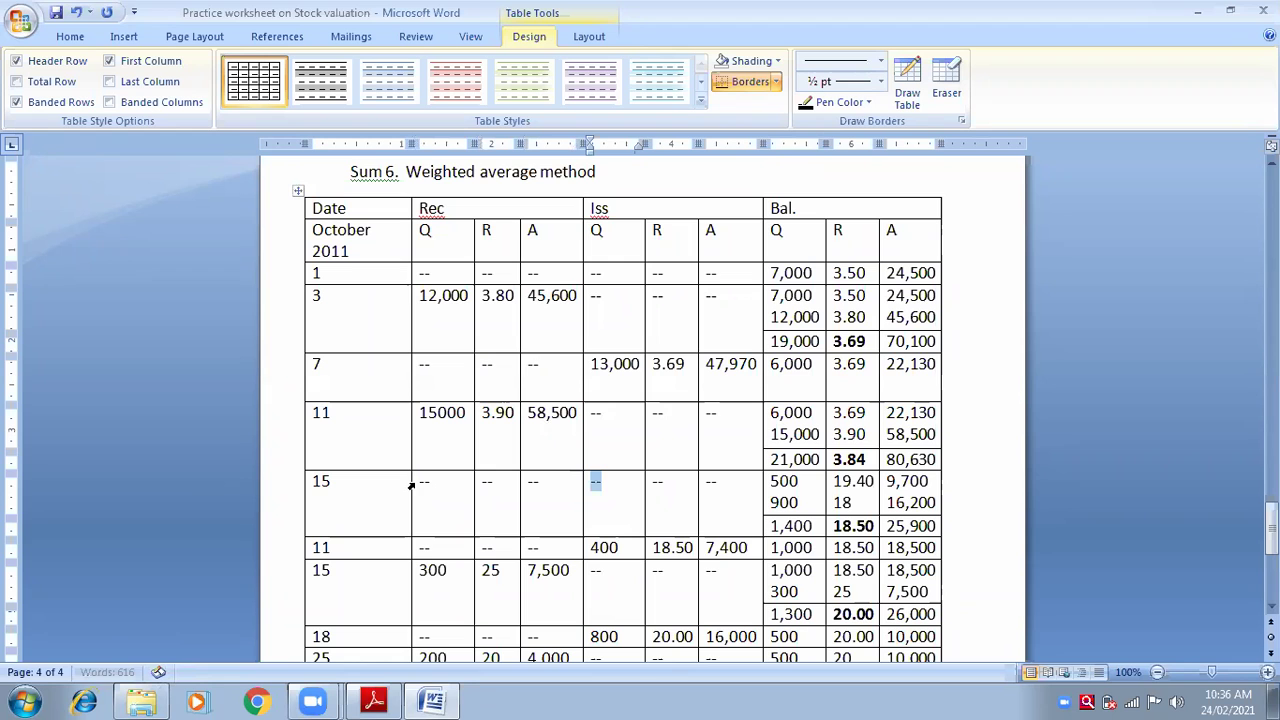
# Step: Enter the date 15 issue from the PDF problem as quantity 17,000, rate 3.84 and amount 65,280
pyautogui.hotkey('alt', 'Tab')
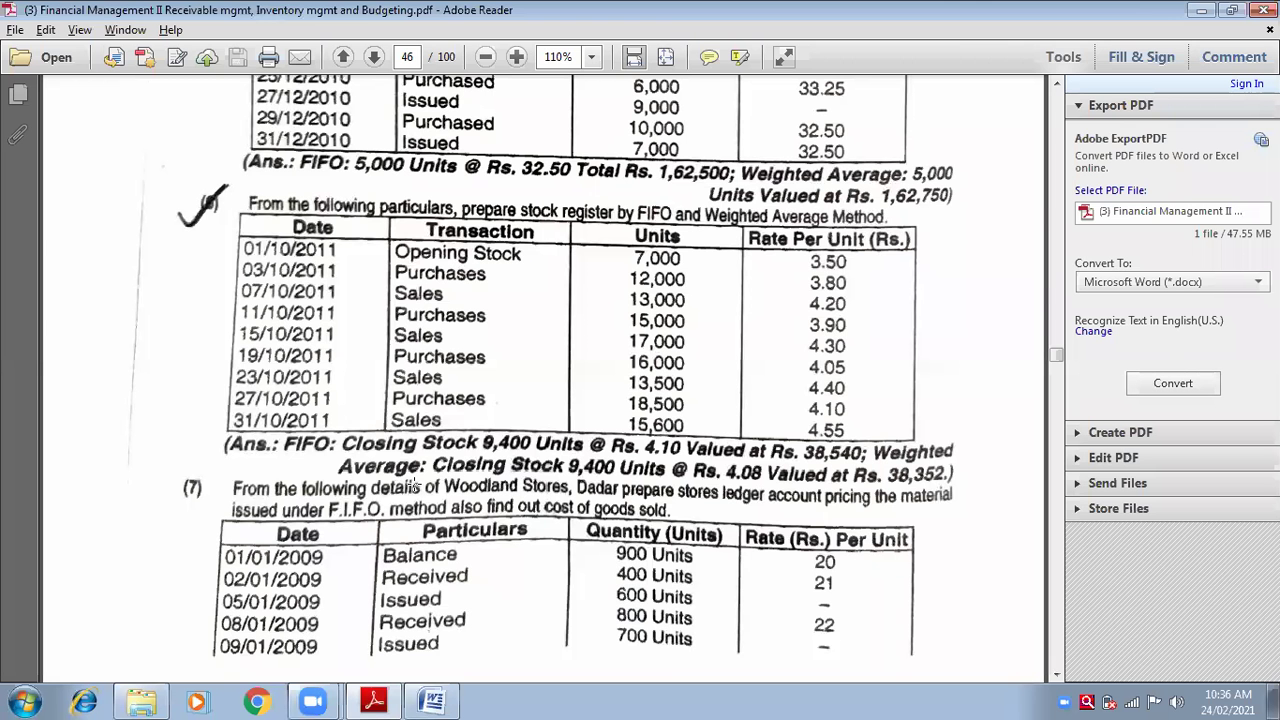
pyautogui.hotkey('alt', 'Tab')
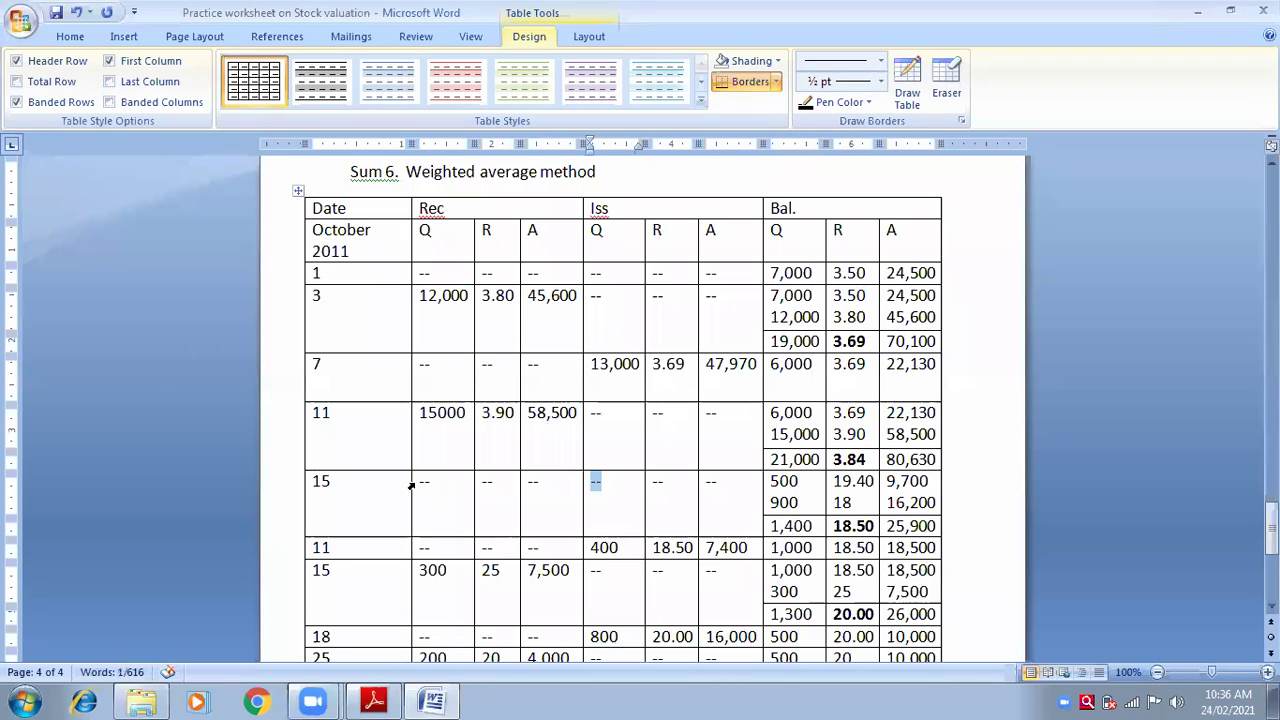
pyautogui.doubleClick(788, 460)
pyautogui.doubleClick(593, 483)
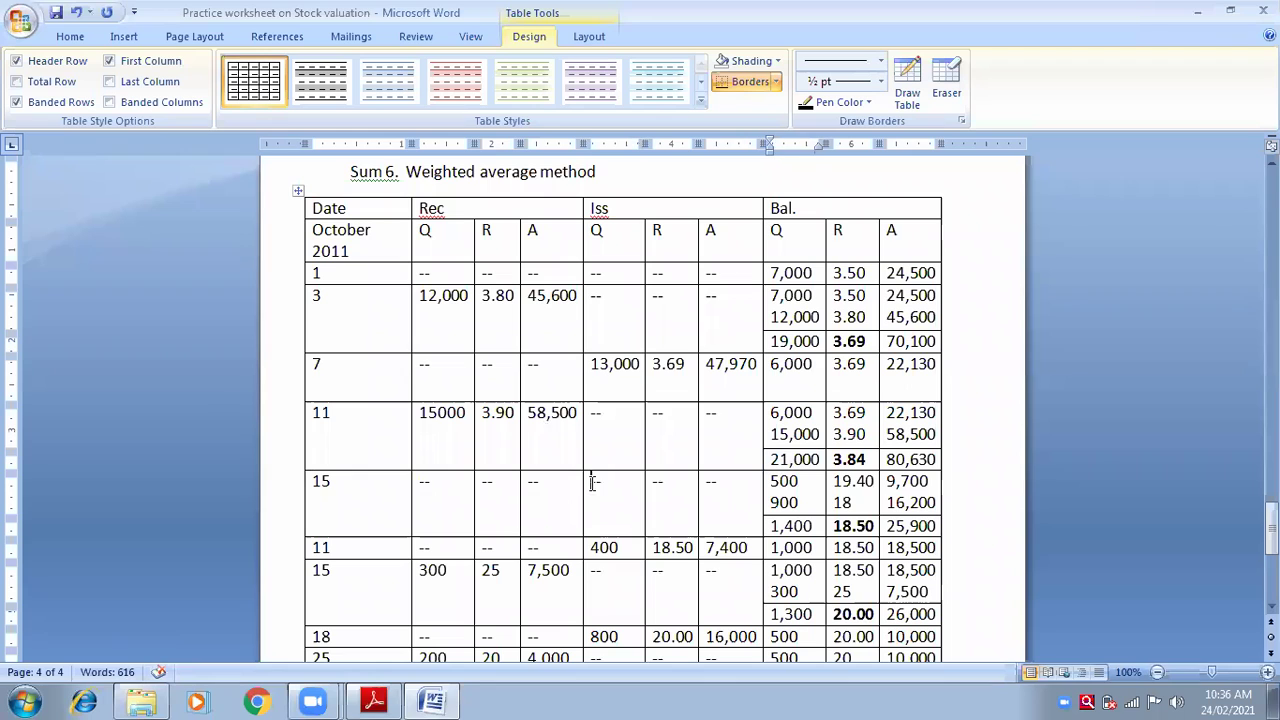
pyautogui.press('BackSpace')
pyautogui.write('17,000')
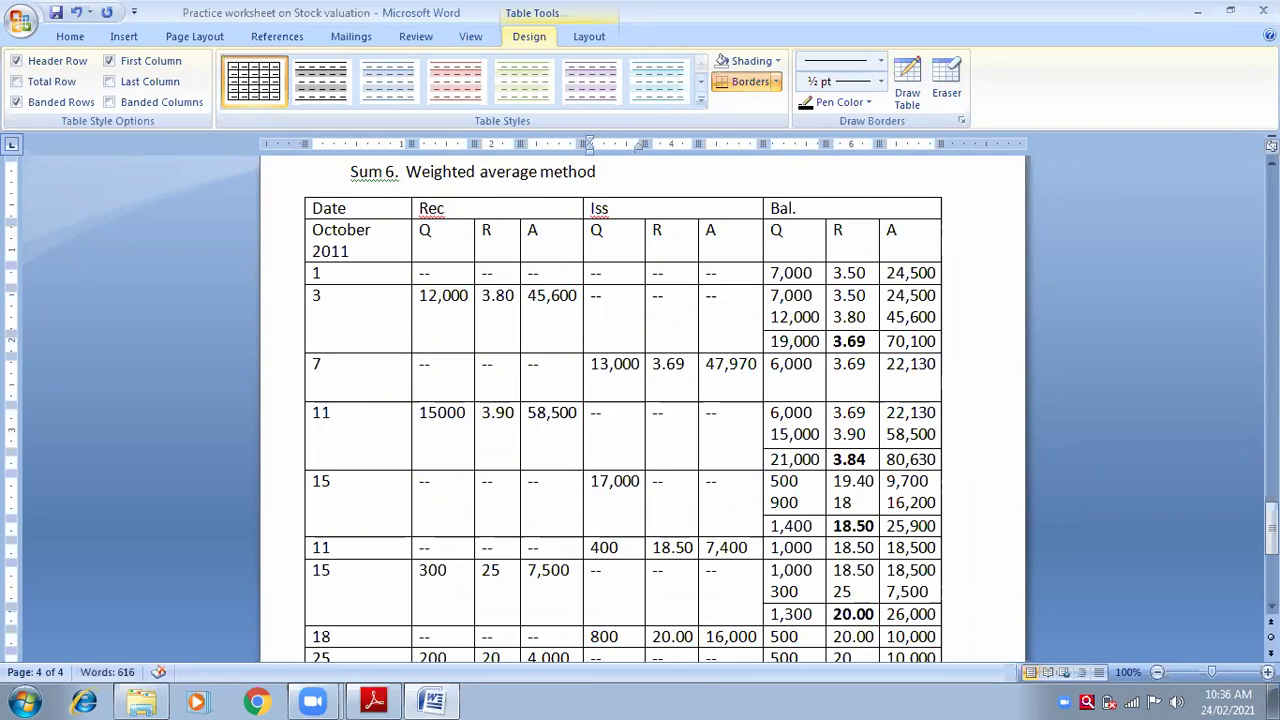
pyautogui.press('Tab')
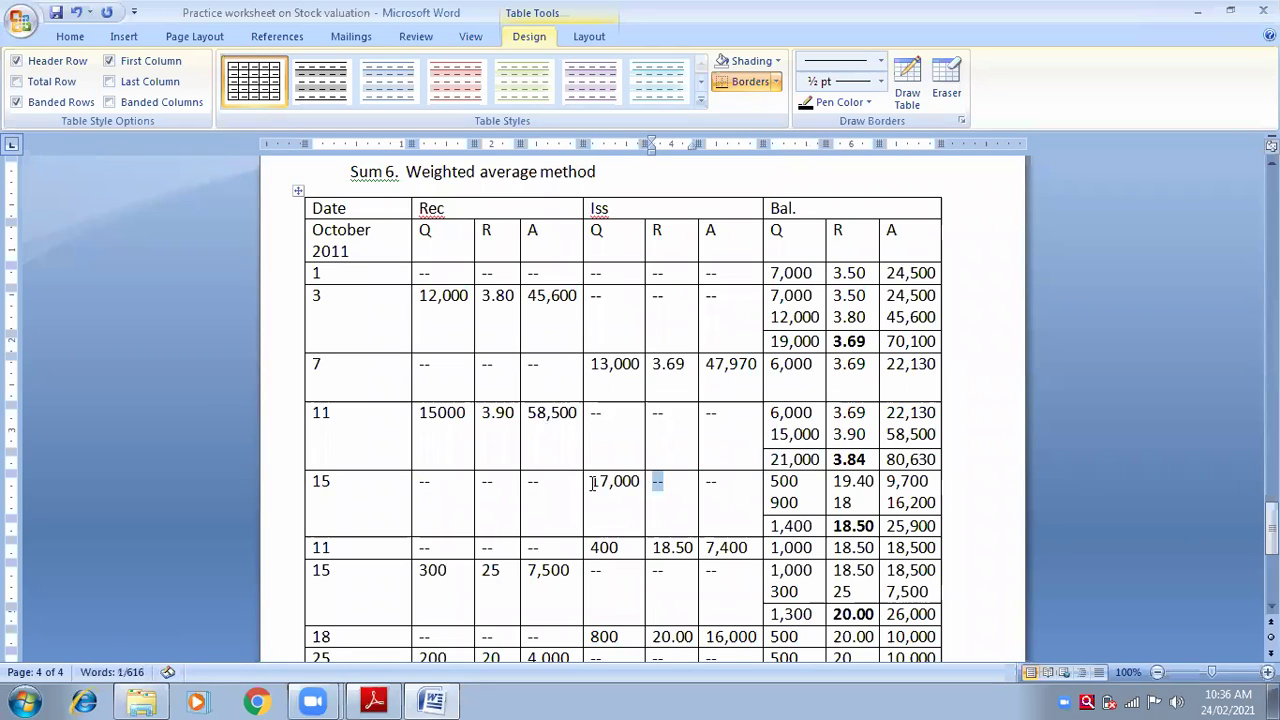
pyautogui.write('3.84')
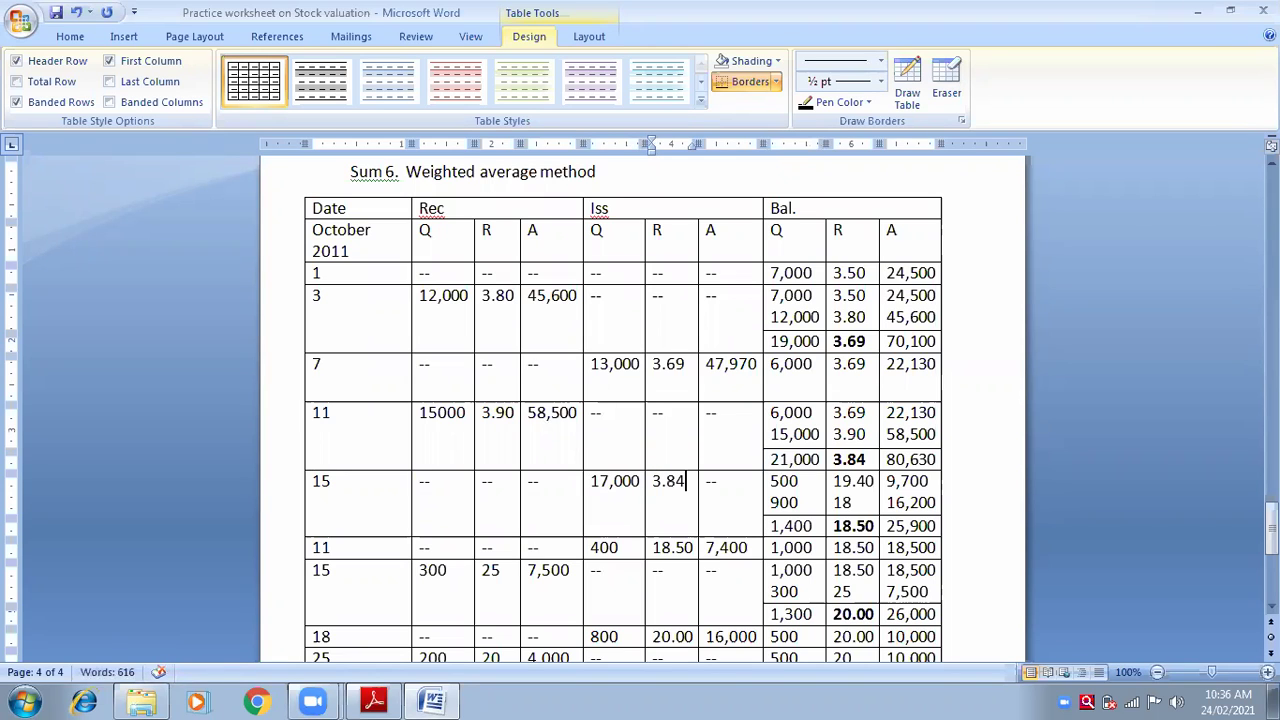
pyautogui.press('Tab')
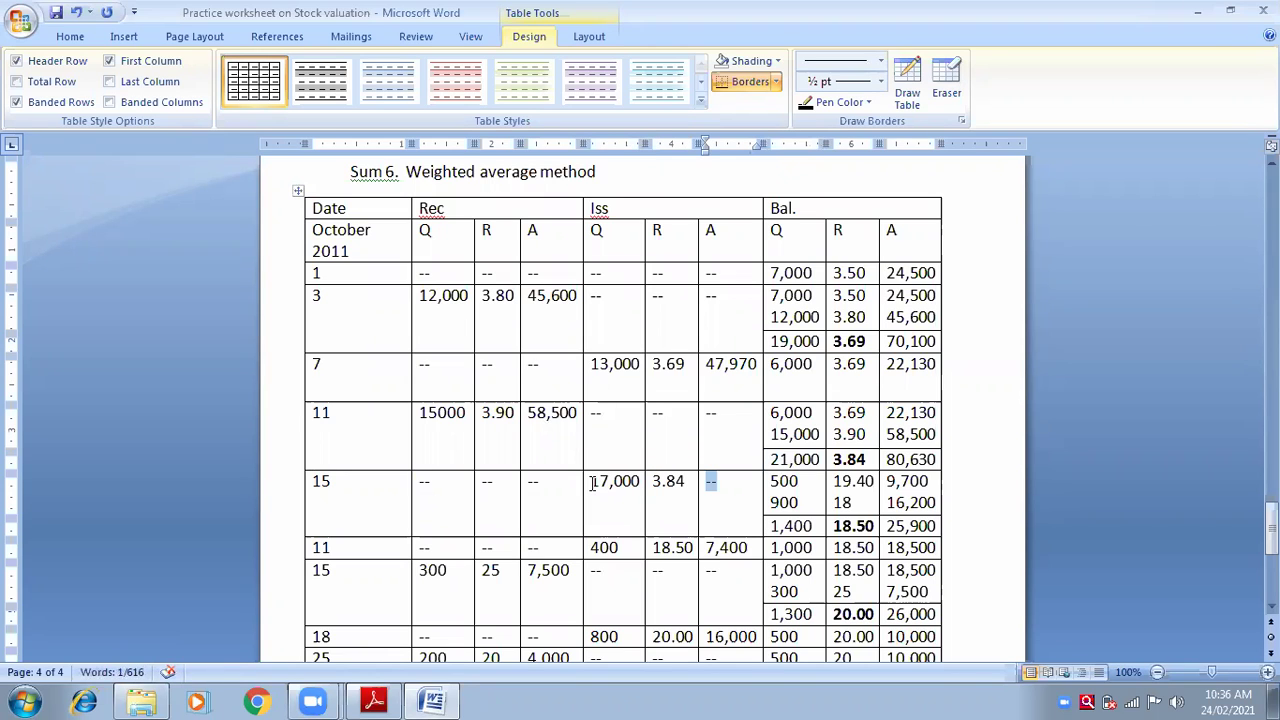
pyautogui.write('65,')
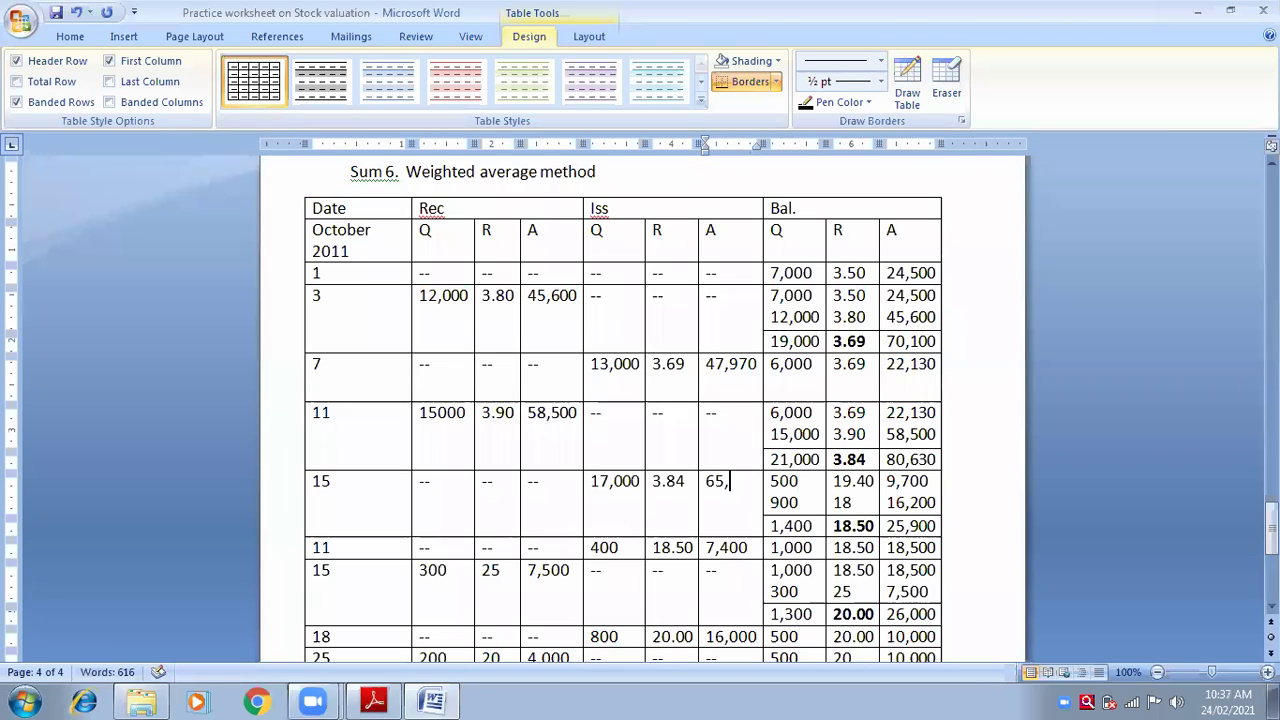
pyautogui.write('280')
pyautogui.press('Tab')
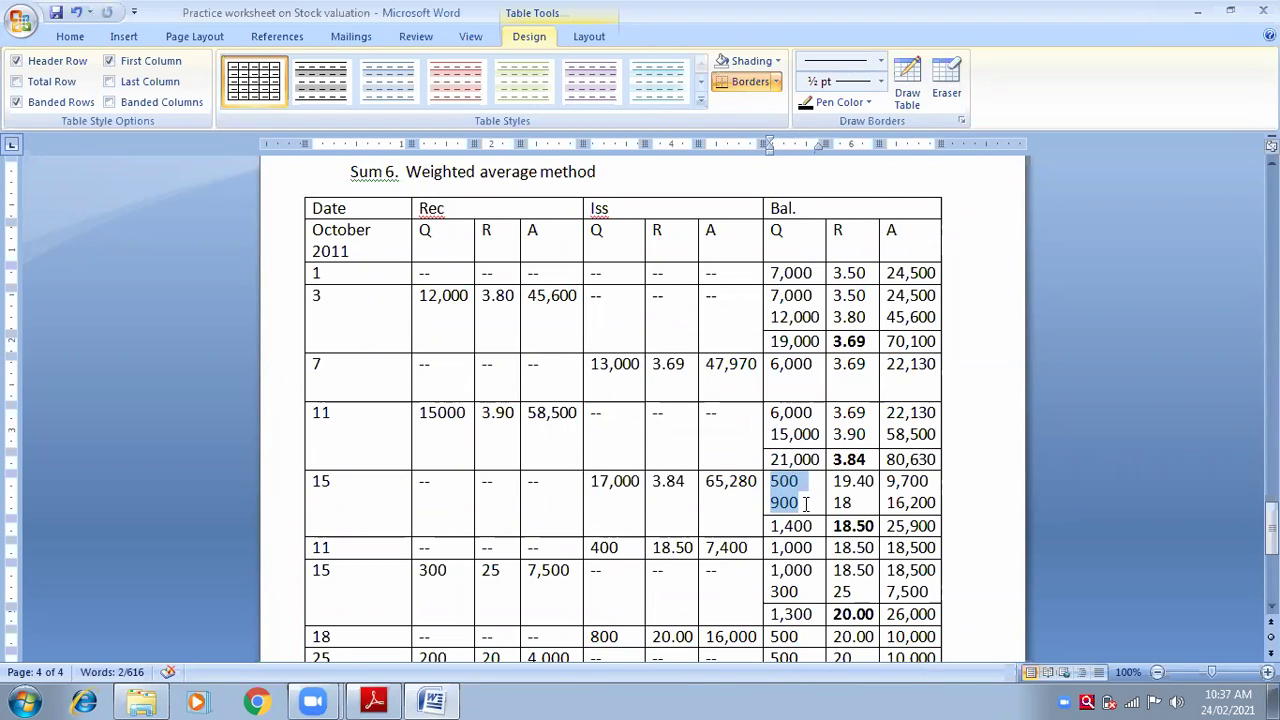
# Step: Delete the leftover balance total row beneath the two date 15 balance lines
pyautogui.moveTo(772, 526); pyautogui.dragTo(918, 525)
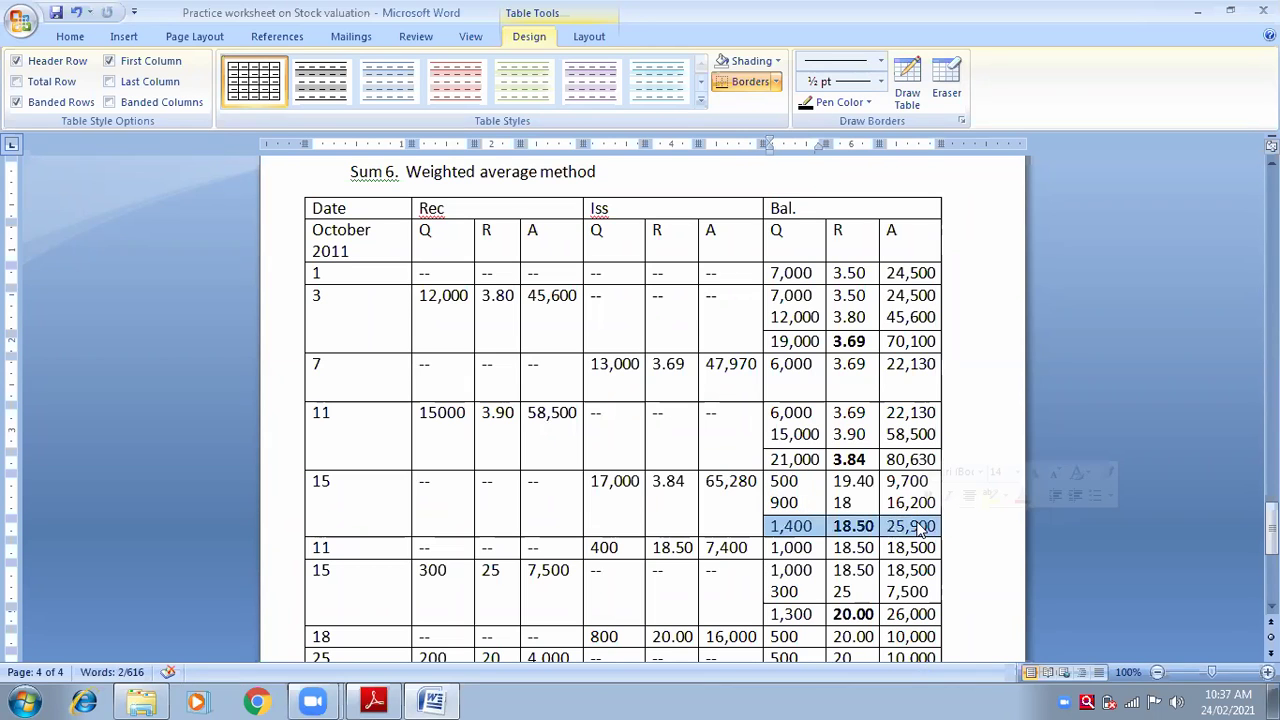
pyautogui.rightClick(920, 526)
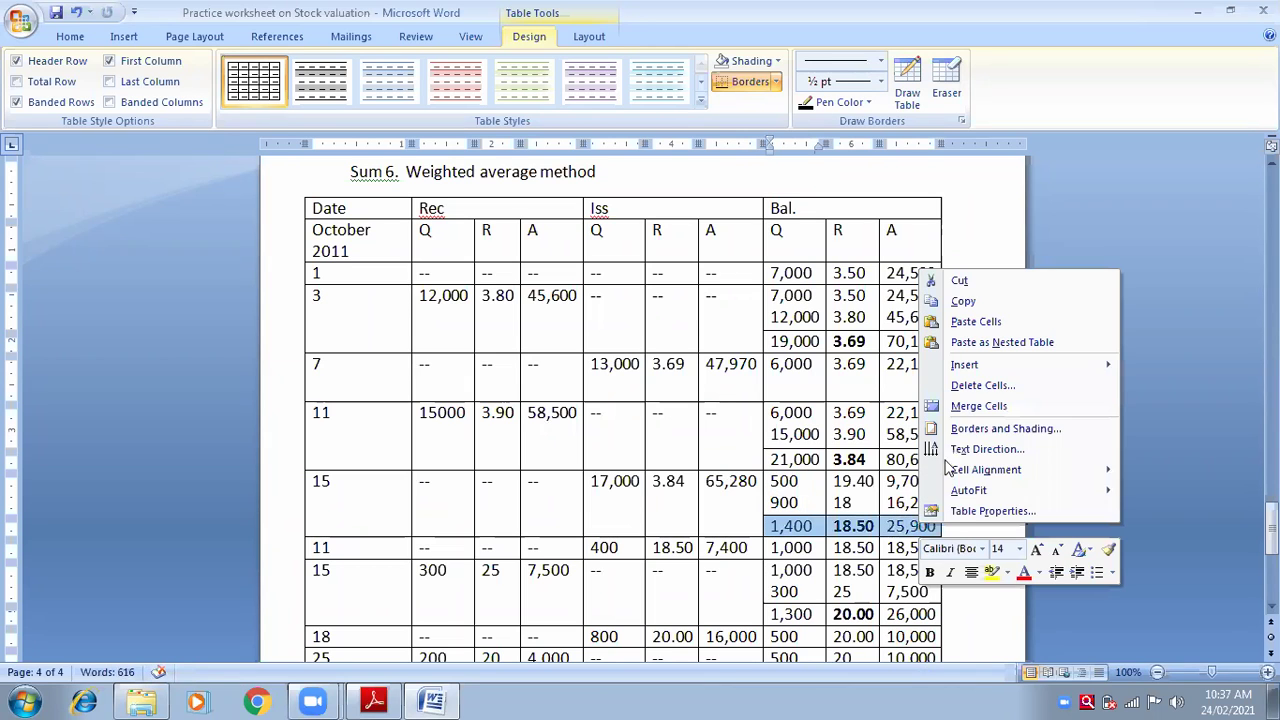
pyautogui.click(985, 385)
pyautogui.click(632, 334)
pyautogui.click(602, 378)
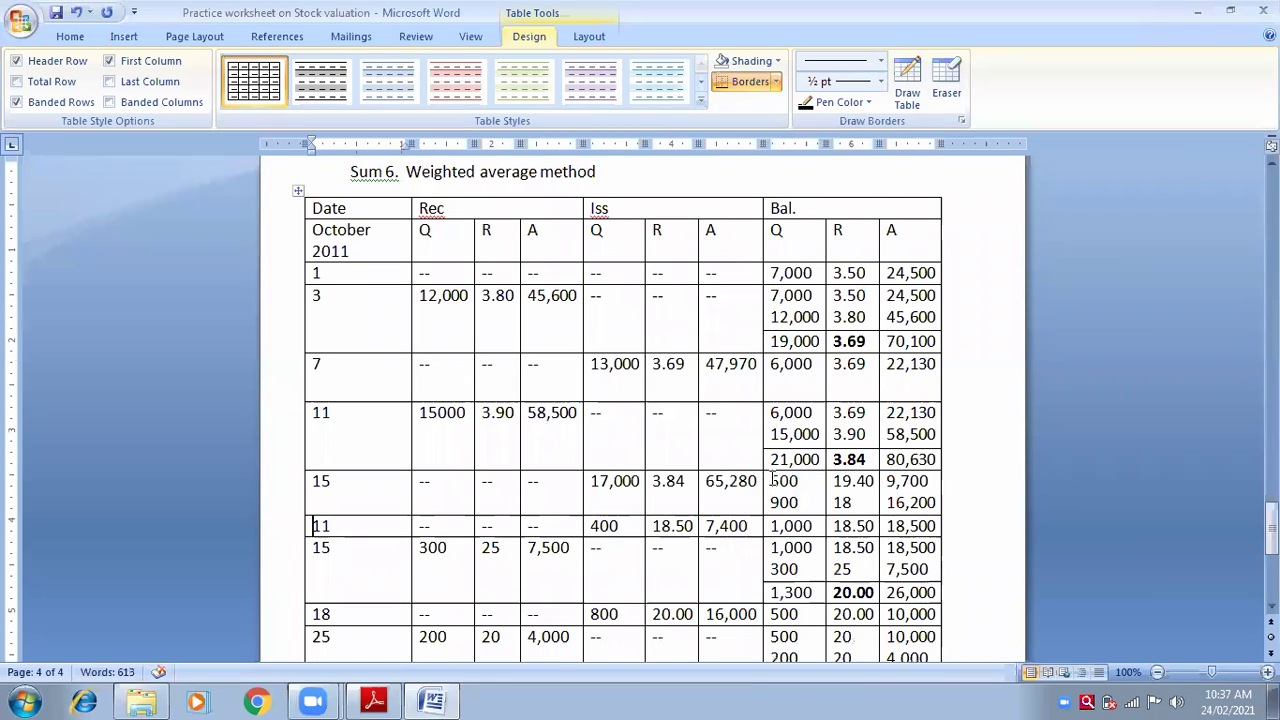
# Step: Replace the two old date 15 balance lines with quantity 4,000, rate 3.84 and amount 15,350
pyautogui.moveTo(772, 481); pyautogui.dragTo(805, 505)
pyautogui.write('4,000')
pyautogui.click(835, 483)
pyautogui.moveTo(888, 481)
pyautogui.mouseDown()
pyautogui.moveTo(936, 516)
pyautogui.moveTo(933, 504)
pyautogui.mouseUp()
pyautogui.press('Delete')
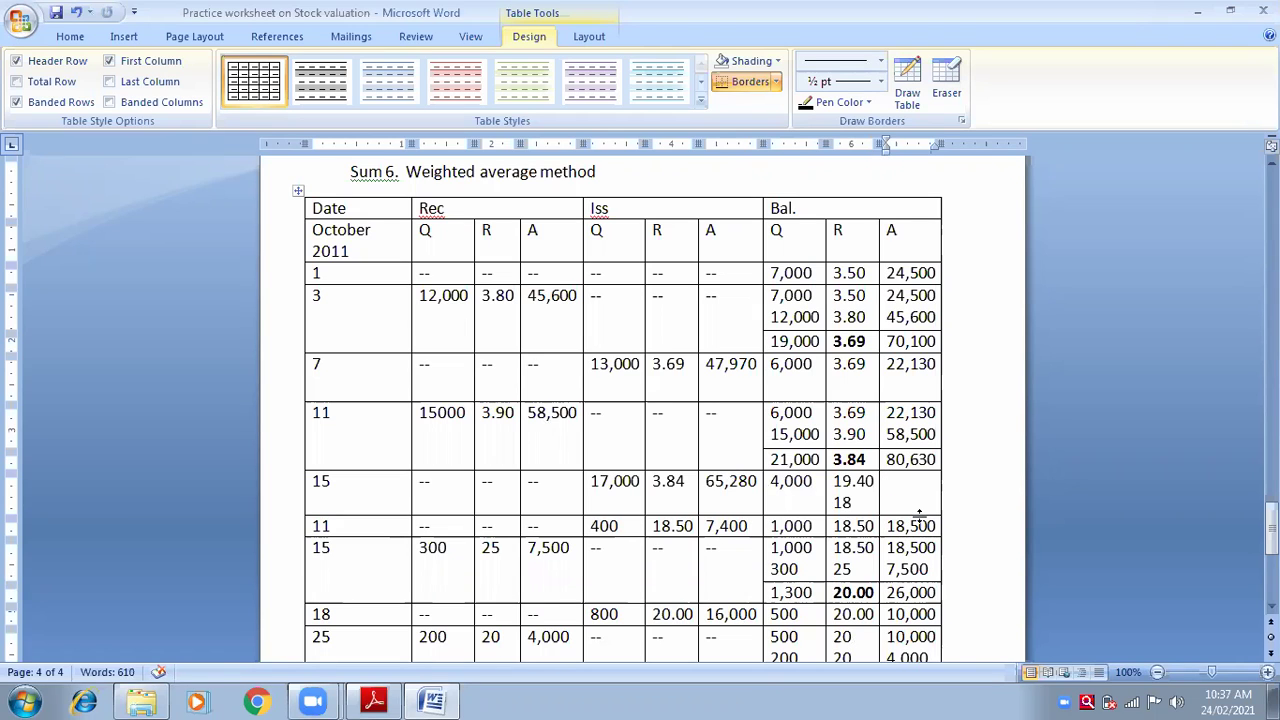
pyautogui.write('1')
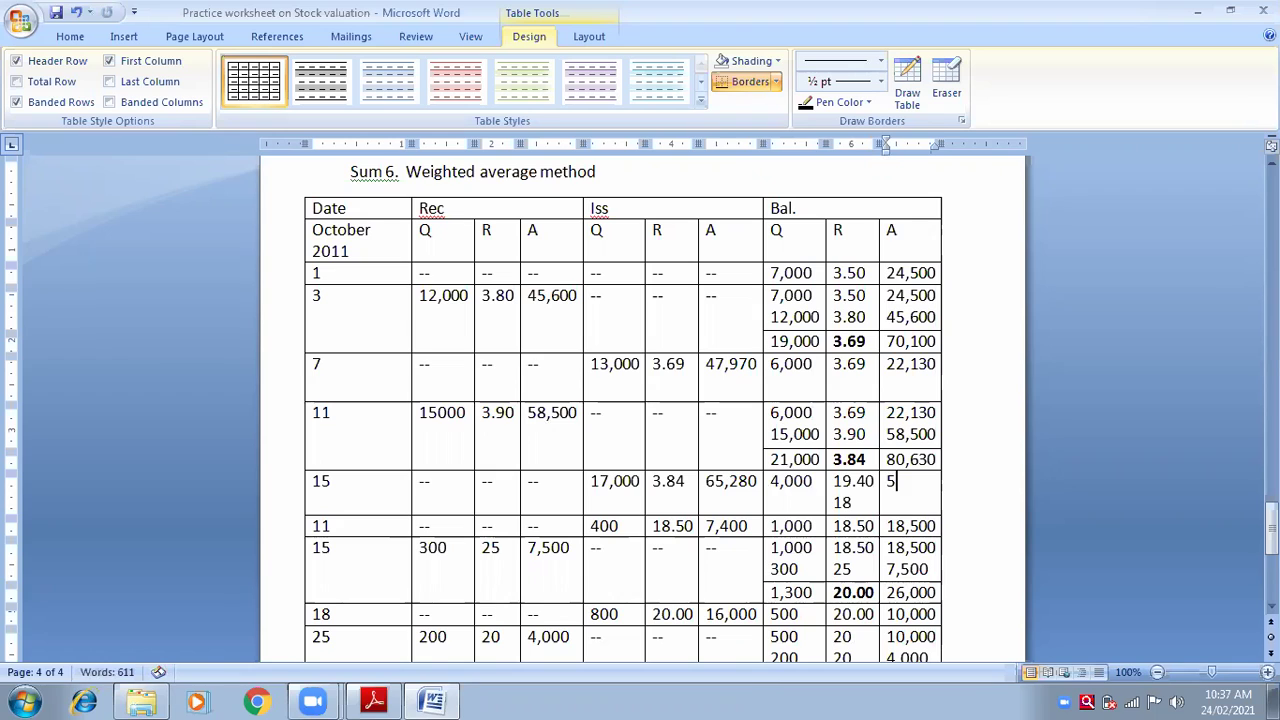
pyautogui.write('5,350')
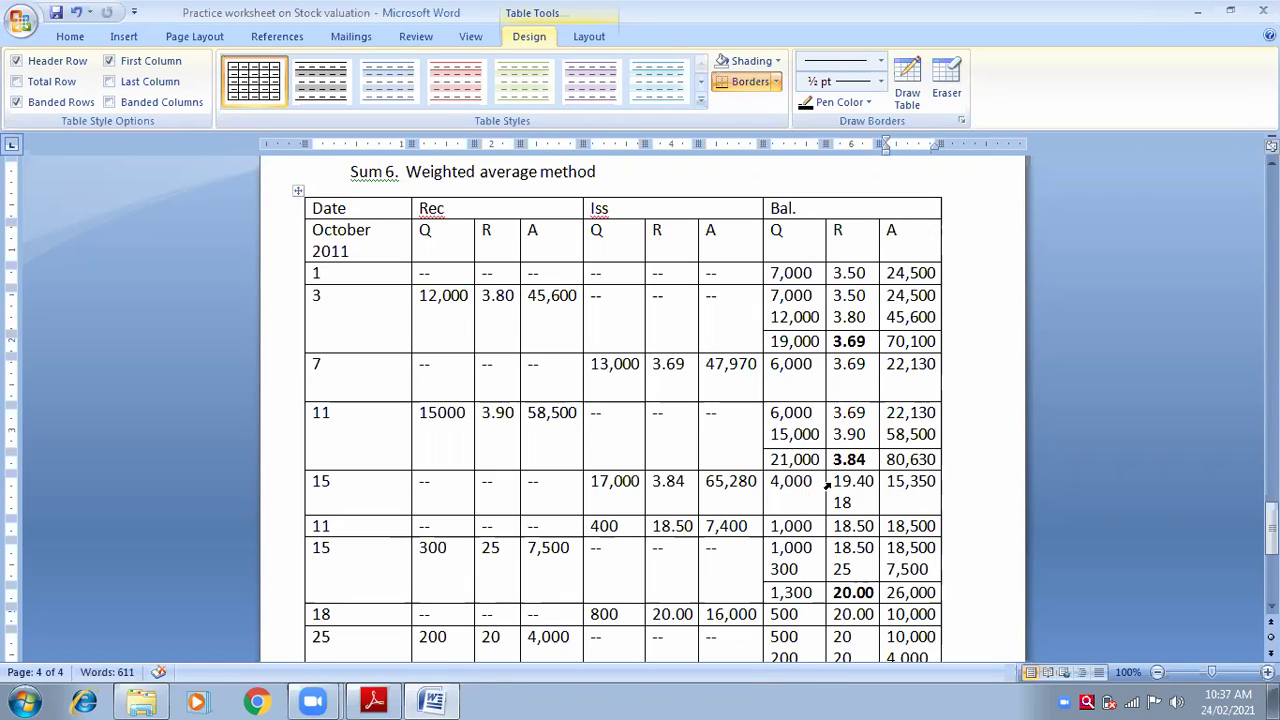
pyautogui.moveTo(832, 482); pyautogui.dragTo(852, 500)
pyautogui.press('Delete')
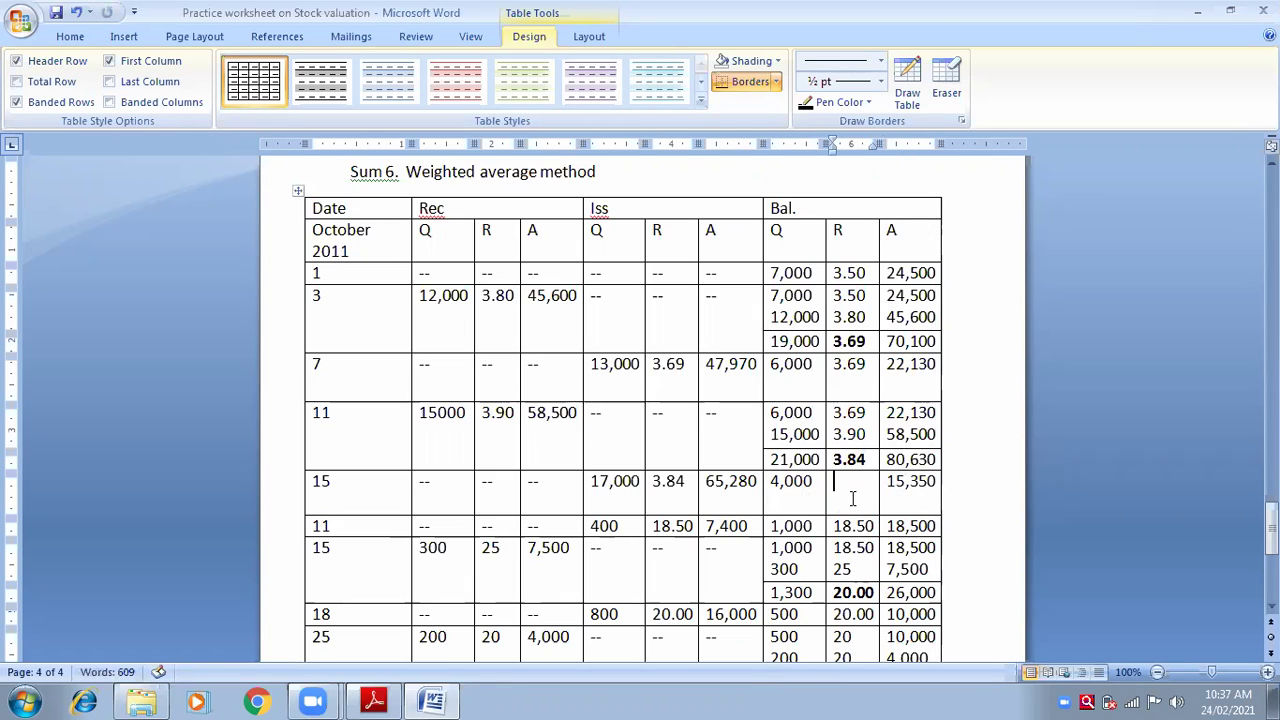
pyautogui.write('3.84')
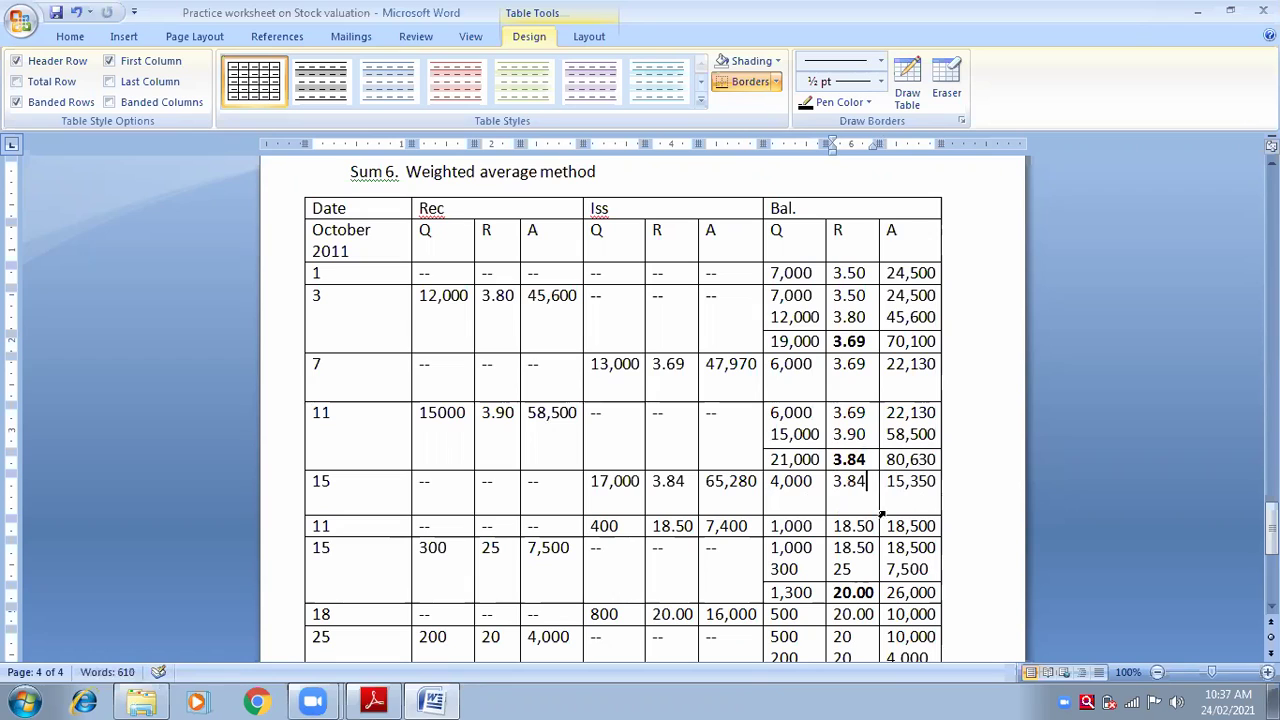
pyautogui.press('Down')
pyautogui.click(938, 481)
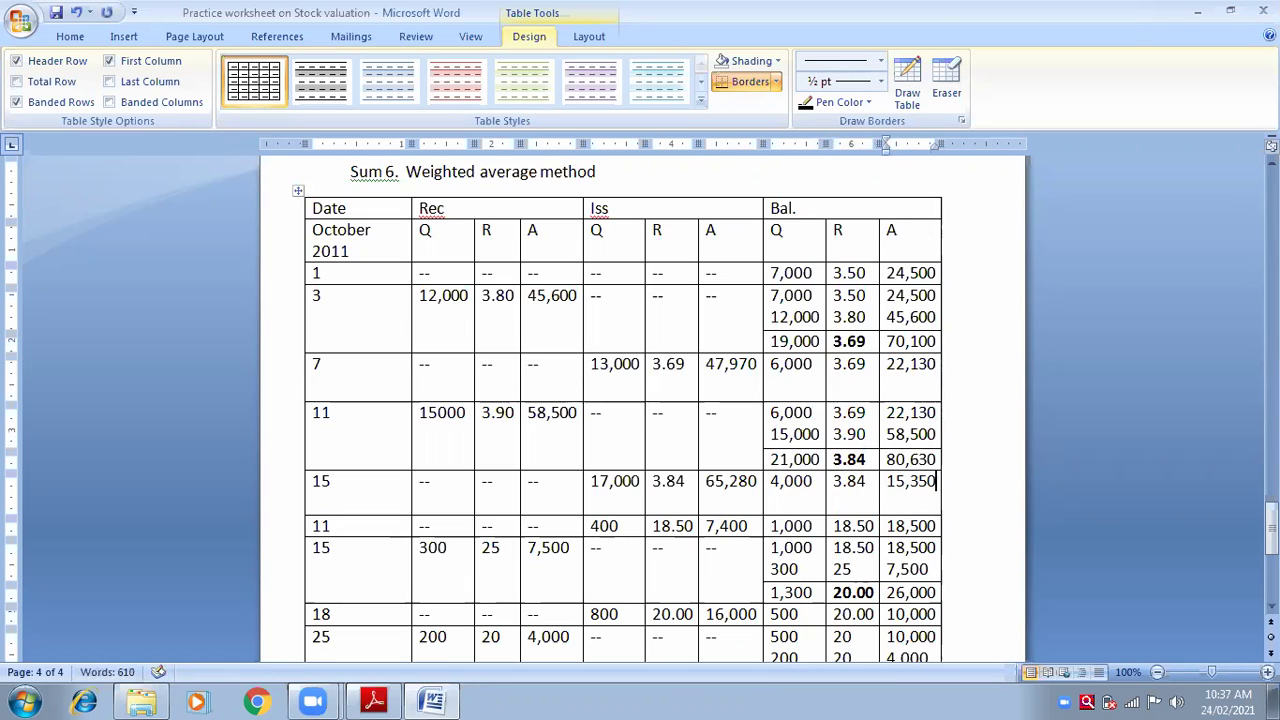
pyautogui.click(815, 483)
pyautogui.click(758, 484)
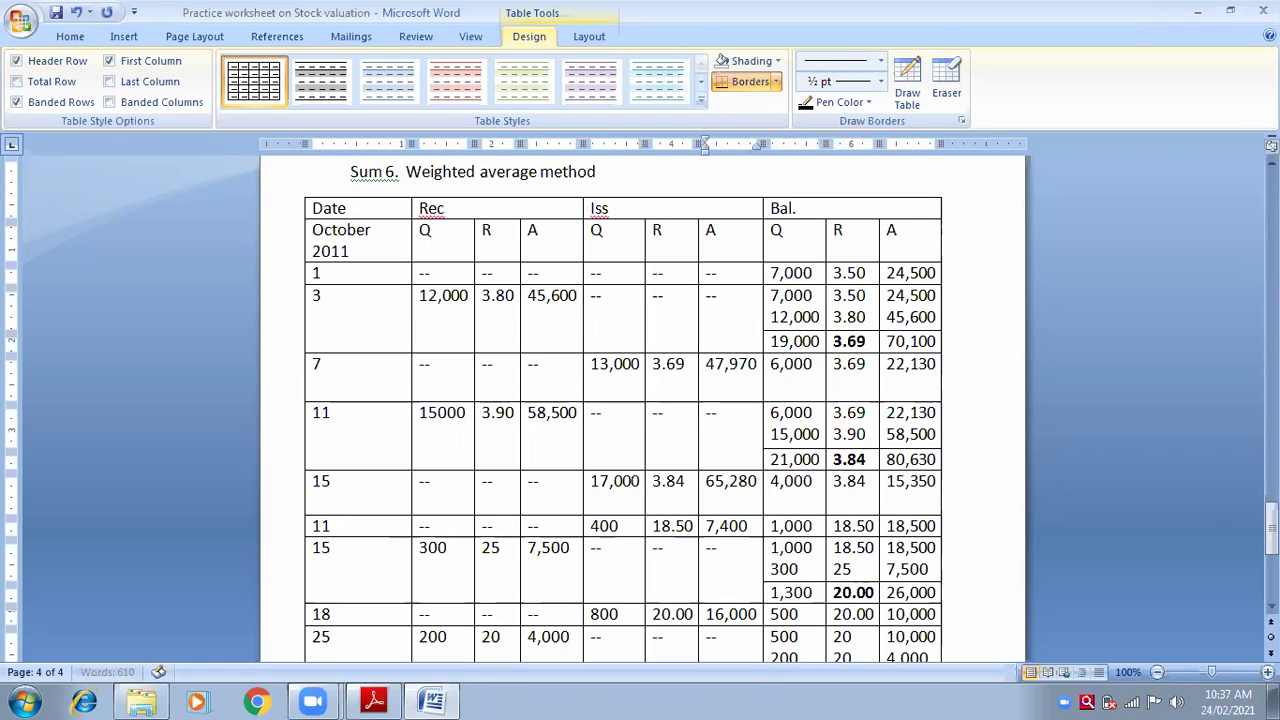
pyautogui.click(686, 482)
pyautogui.click(641, 485)
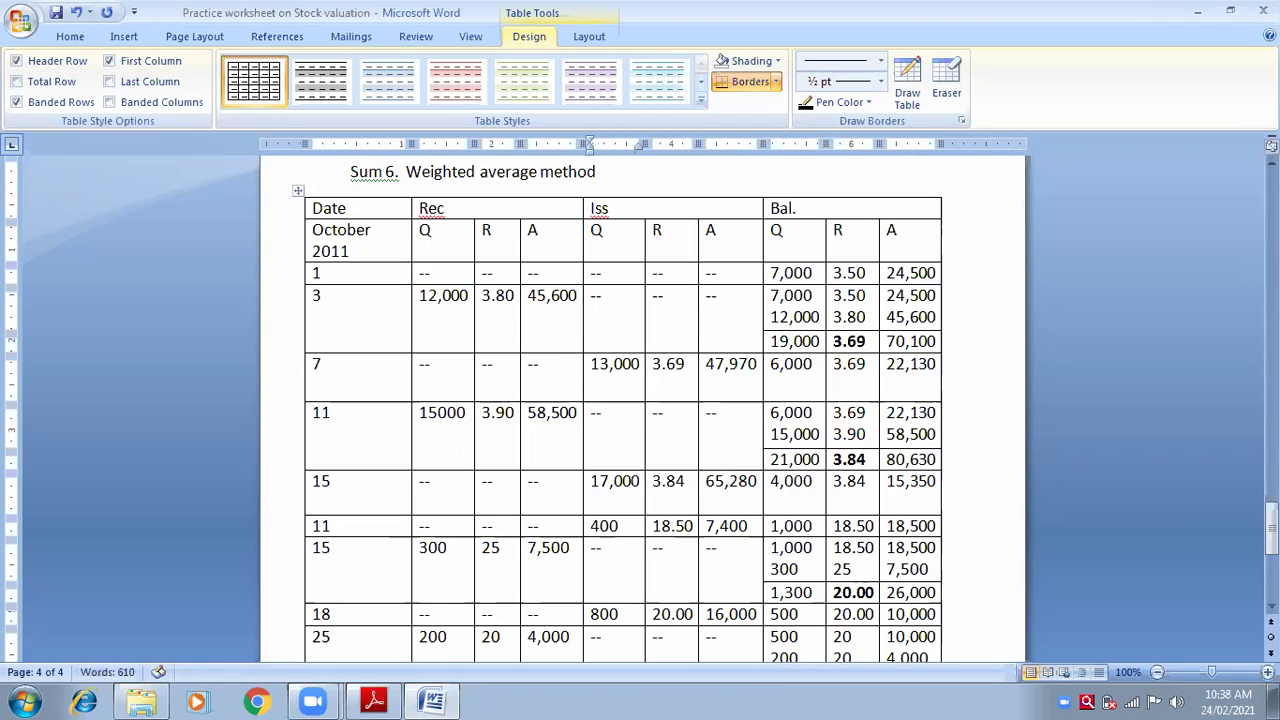
pyautogui.click(559, 490)
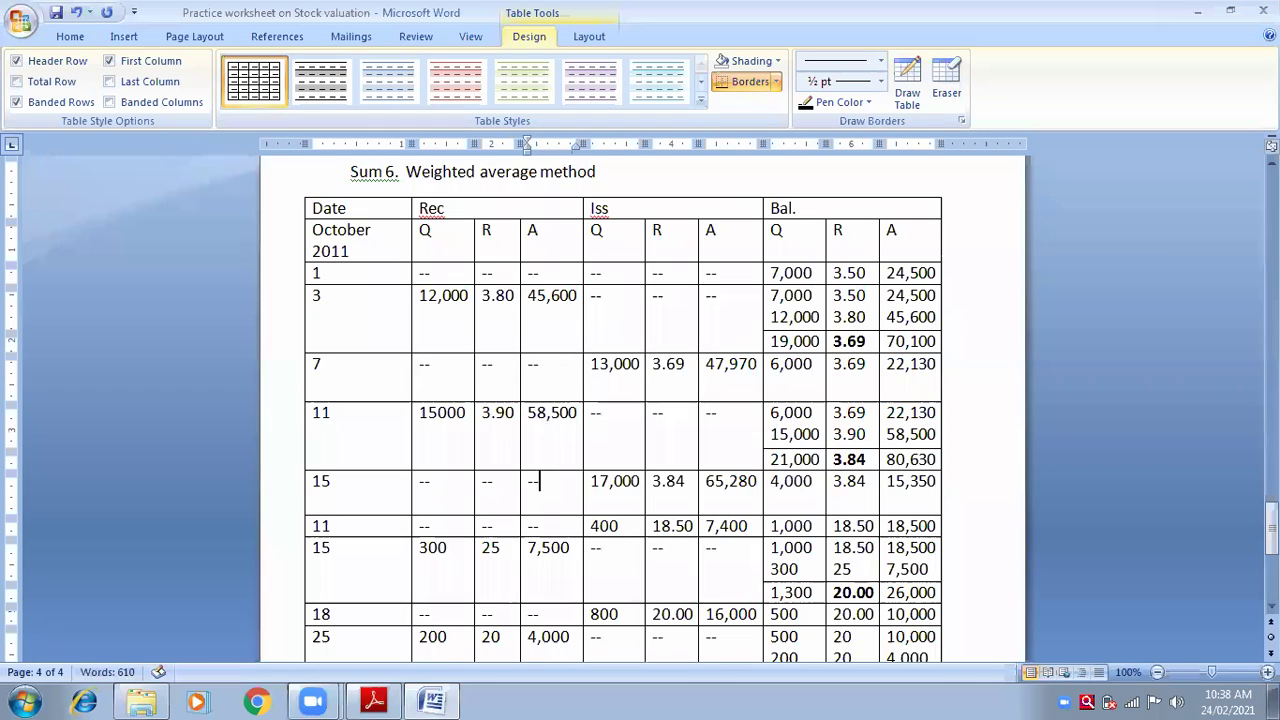
pyautogui.click(506, 485)
pyautogui.click(453, 481)
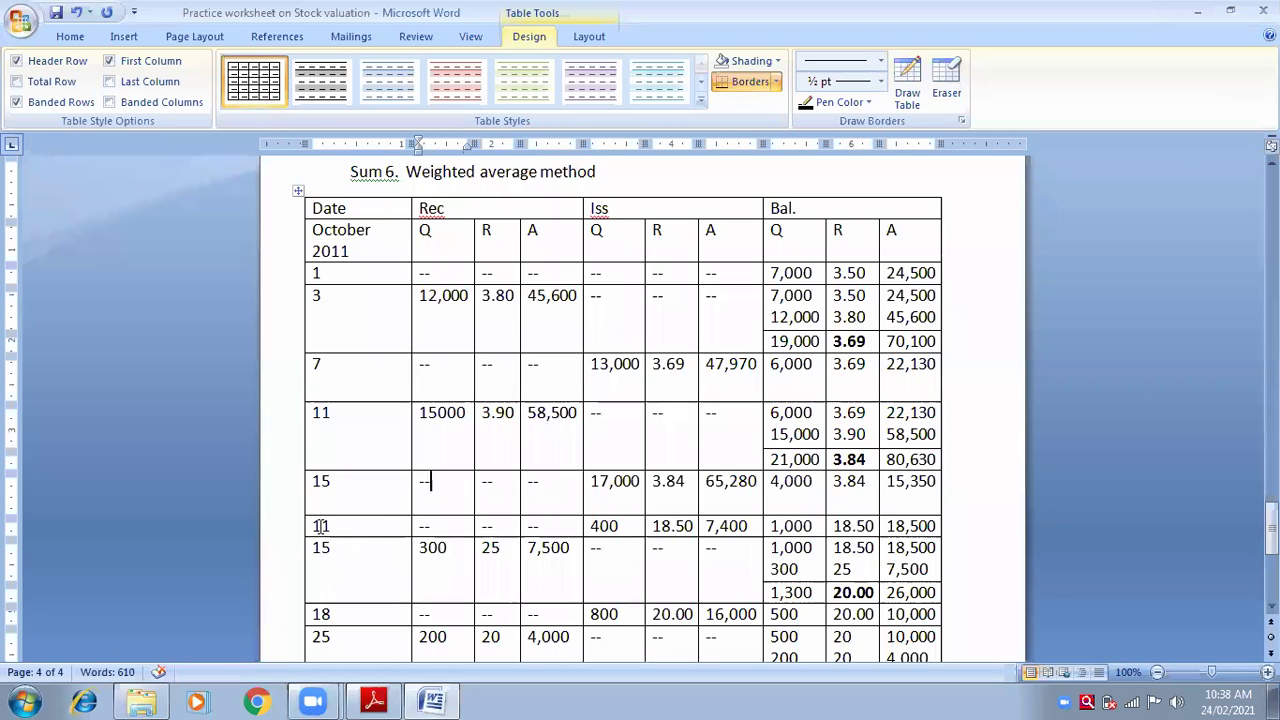
# Step: Save the document, and change the date of the row below date 15 to 19 according to the PDF problem
pyautogui.hotkey('ctrl', 's')
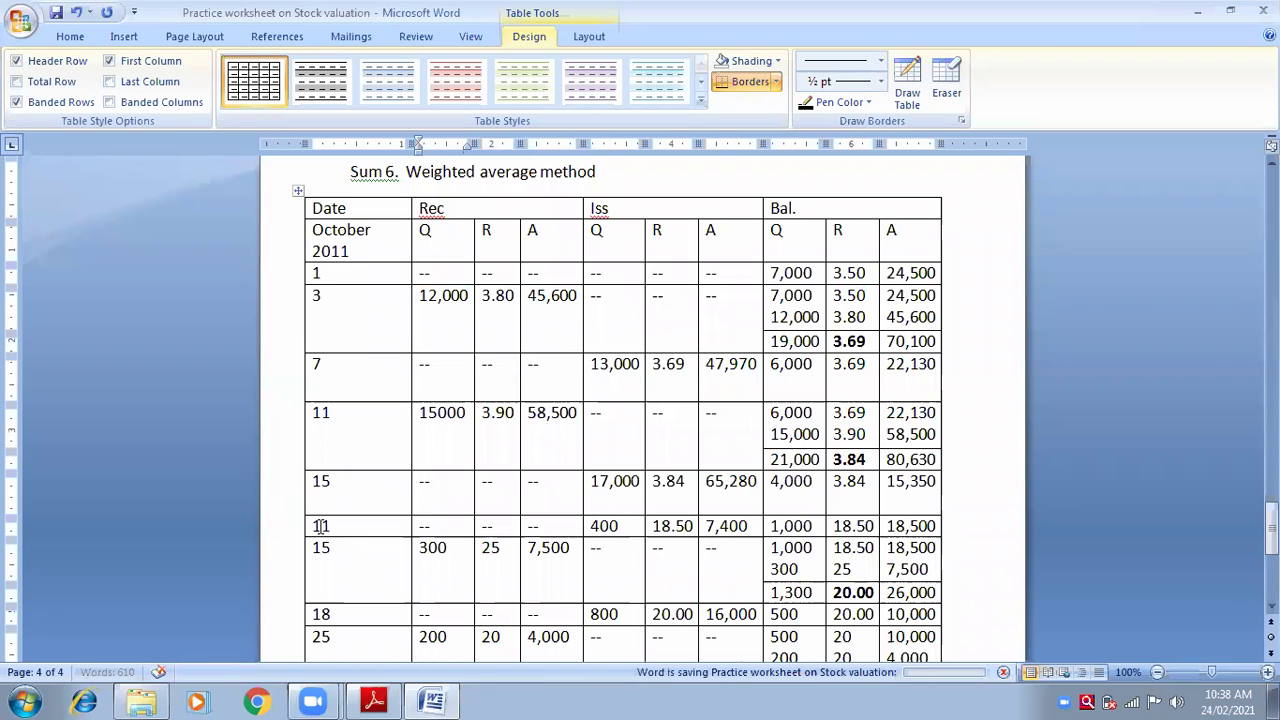
pyautogui.hotkey('alt', 'Tab')
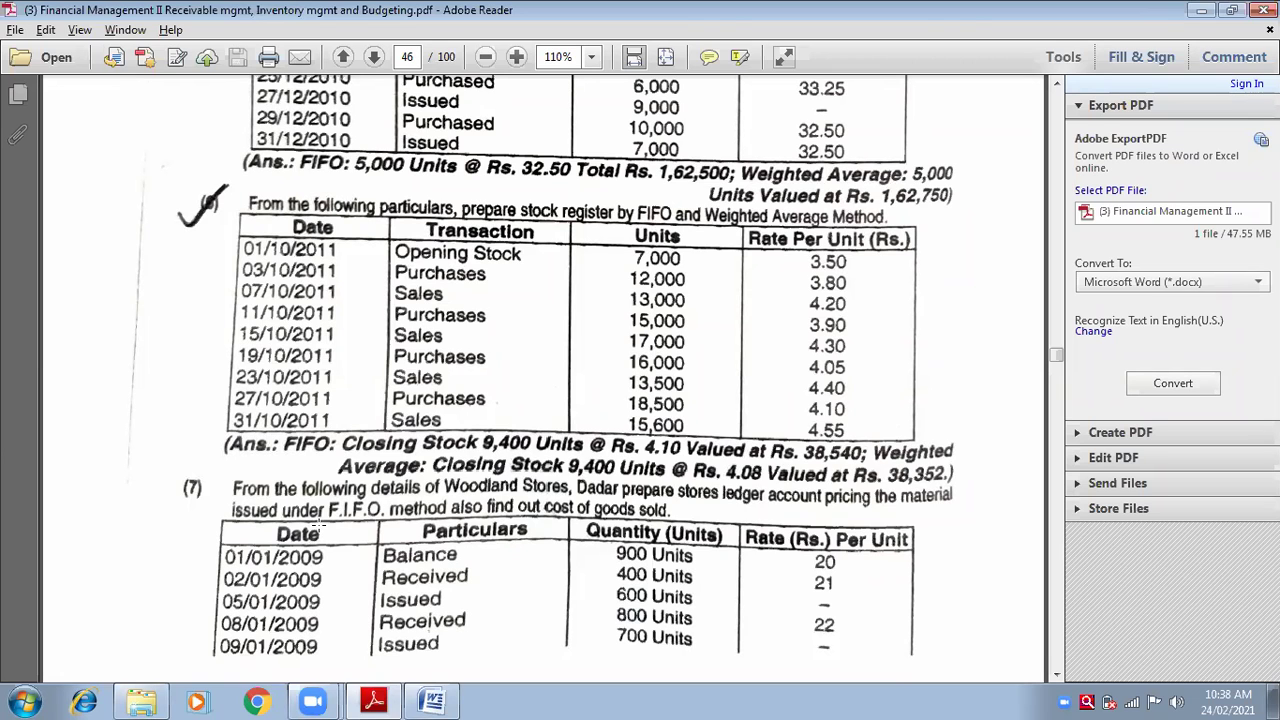
pyautogui.hotkey('alt', 'Tab')
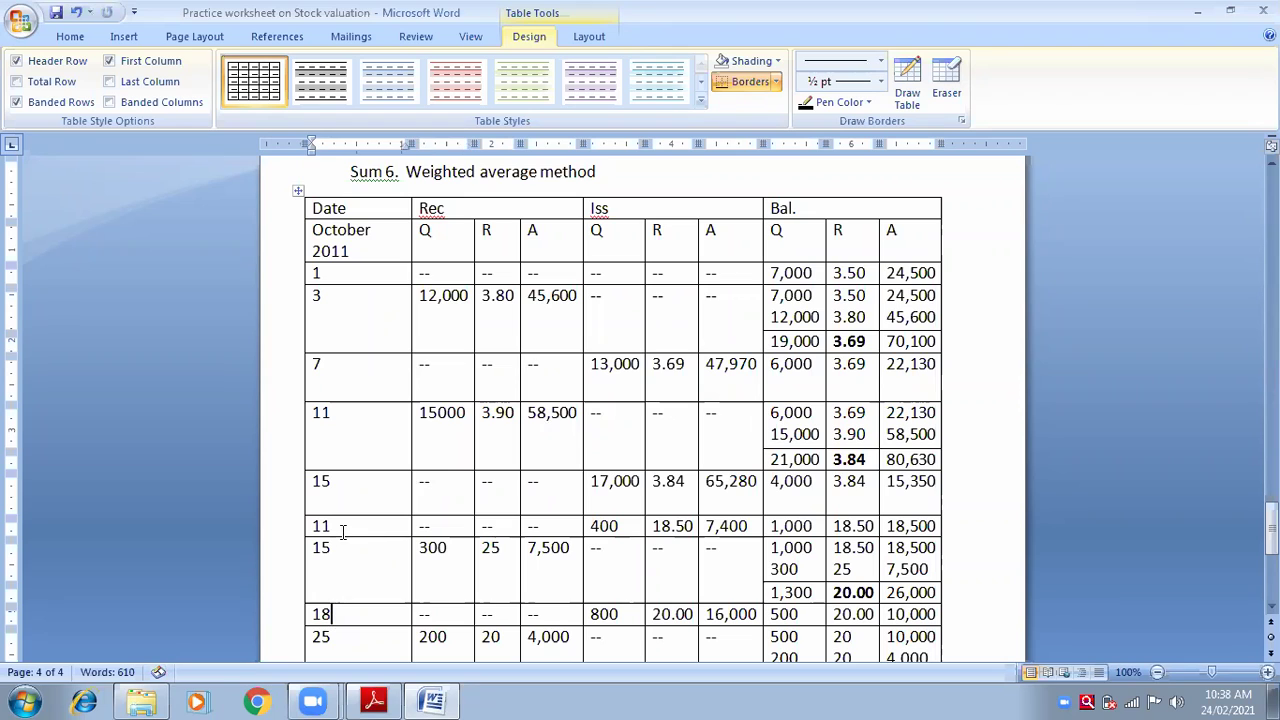
pyautogui.press('BackSpace')
pyautogui.write('9')
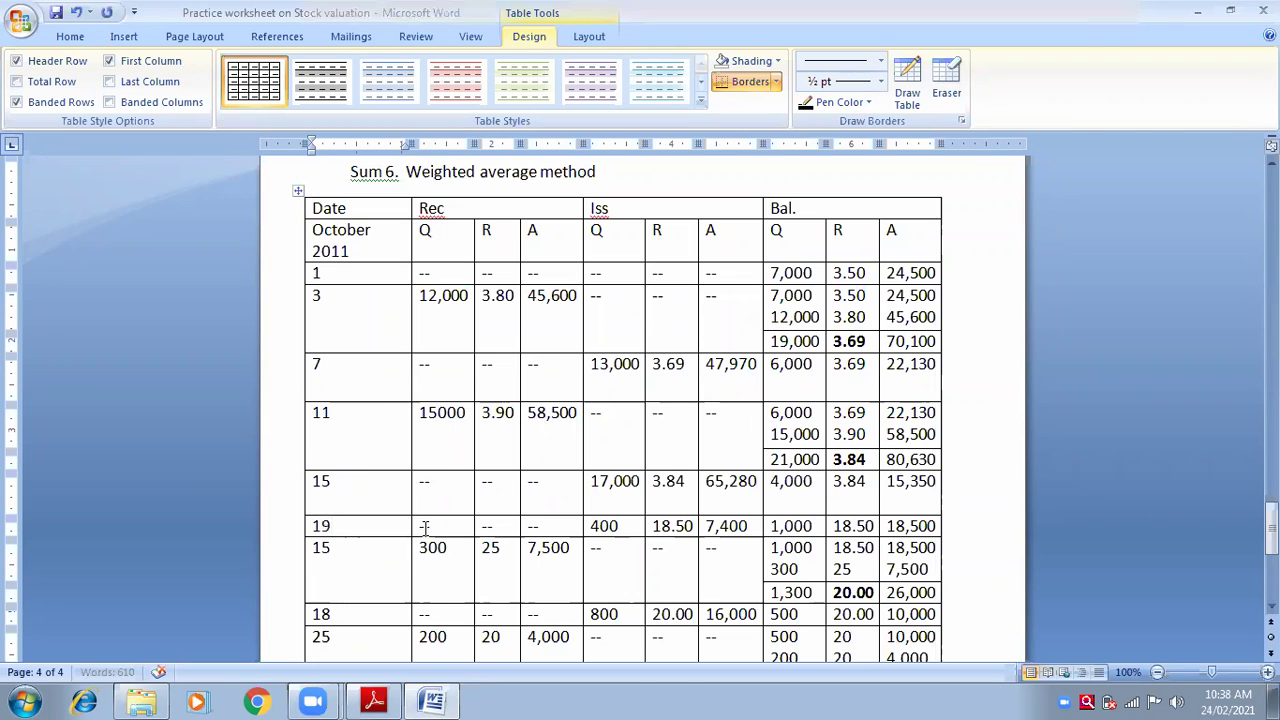
# Step: Enter the date 19 receipt from the PDF problem as quantity 16,000, rate 4.05 and amount 64,800
pyautogui.hotkey('alt', 'Tab')
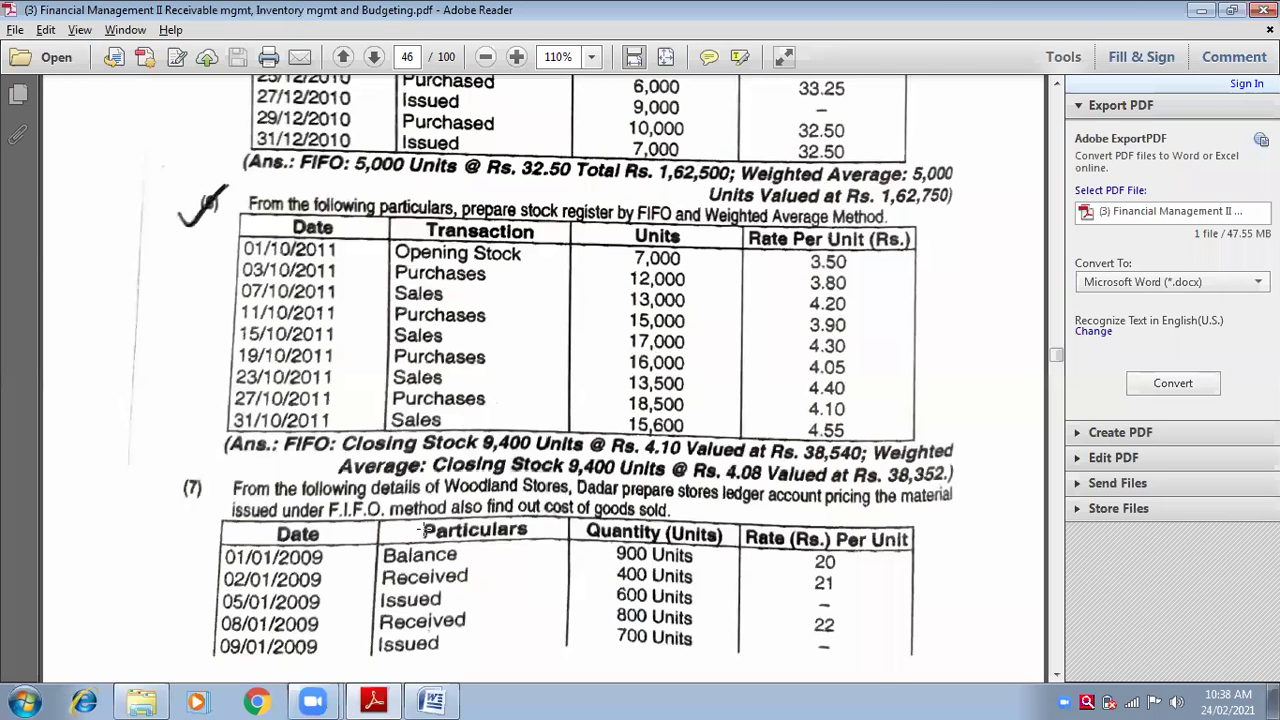
pyautogui.hotkey('alt', 'Tab')
pyautogui.hotkey('alt', 'Tab')
pyautogui.doubleClick(424, 528)
pyautogui.write('16,000')
pyautogui.press('Tab')
pyautogui.write('4.05')
pyautogui.press('Tab')
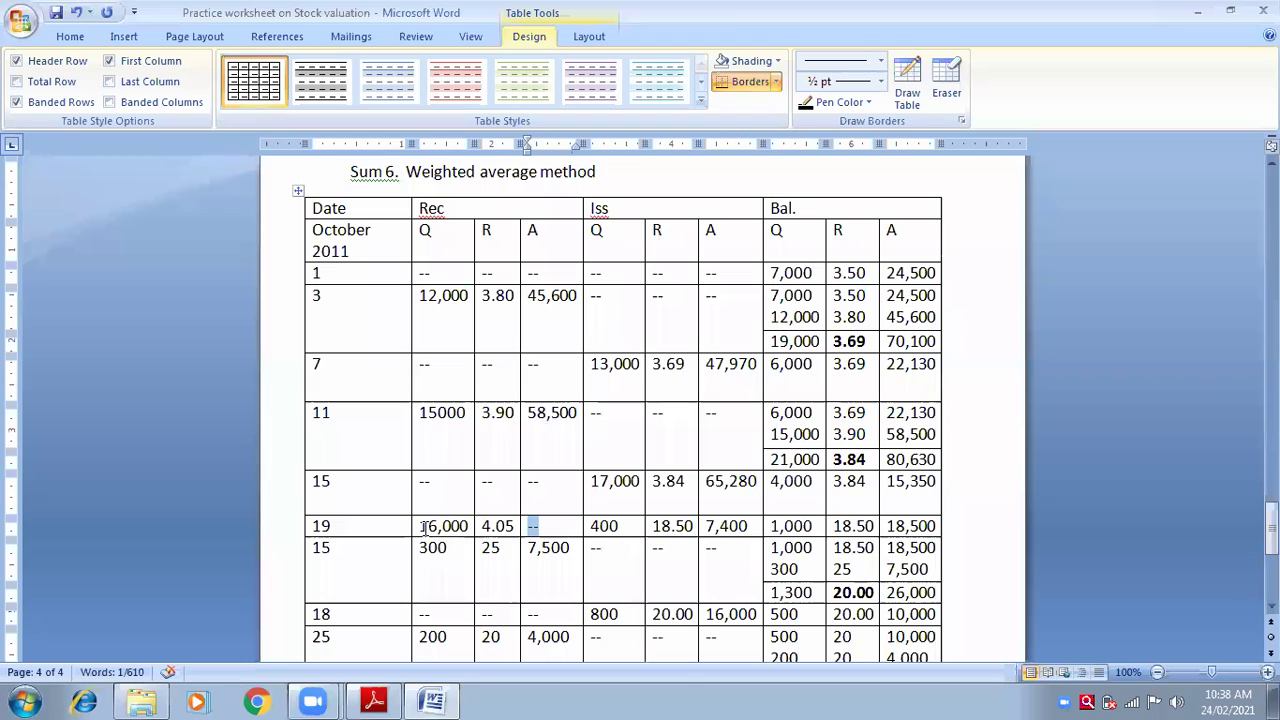
pyautogui.write('64,800')
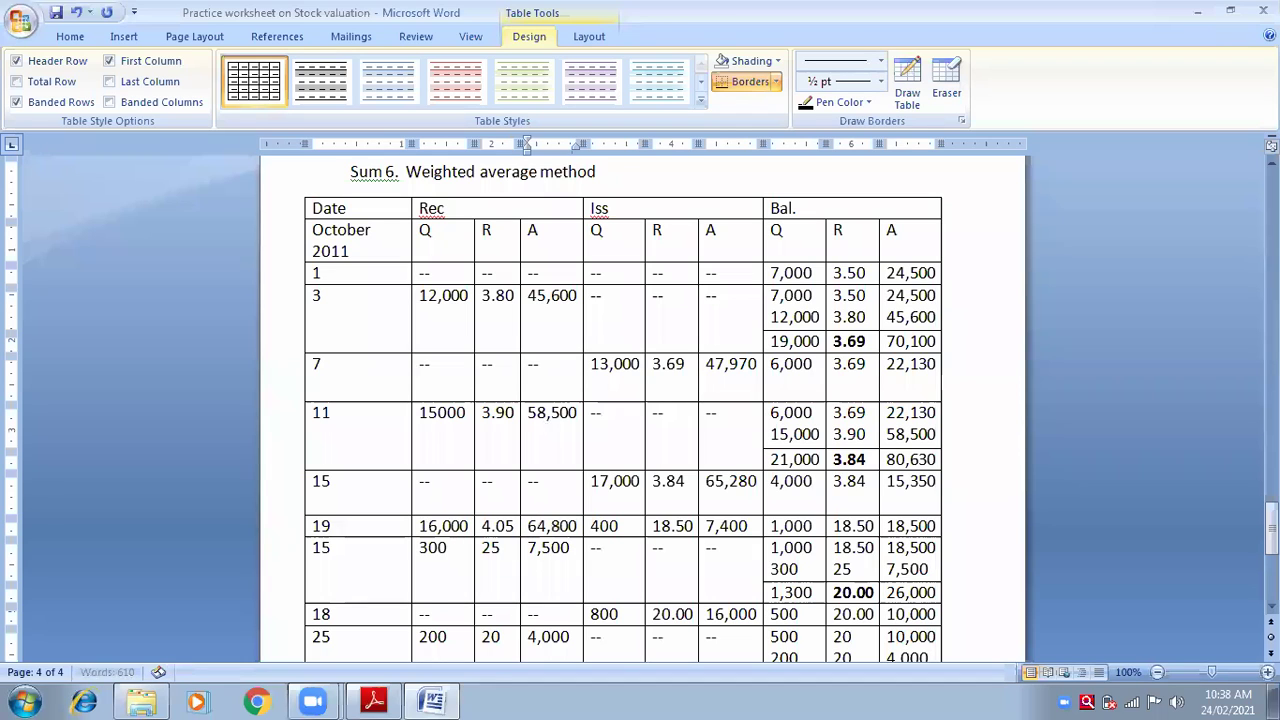
# Step: Replace the date 19 issue quantity, rate and amount with double dashes
pyautogui.press('Tab')
pyautogui.write('--')
pyautogui.press('Tab')
pyautogui.write('--')
pyautogui.press('Tab')
pyautogui.write('-')
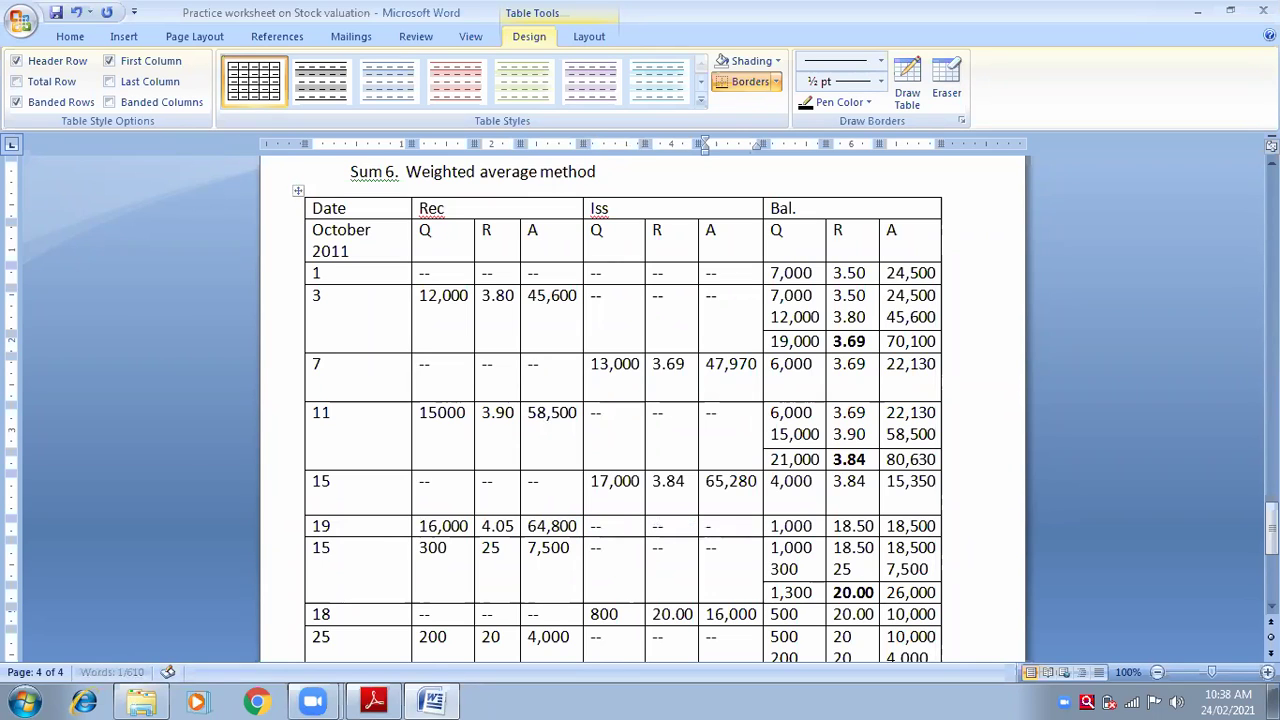
pyautogui.write('-')
# Step: Replace the date 19 opening balance line with quantity 4,000, rate 3.84 and amount 15,350
pyautogui.press('Tab')
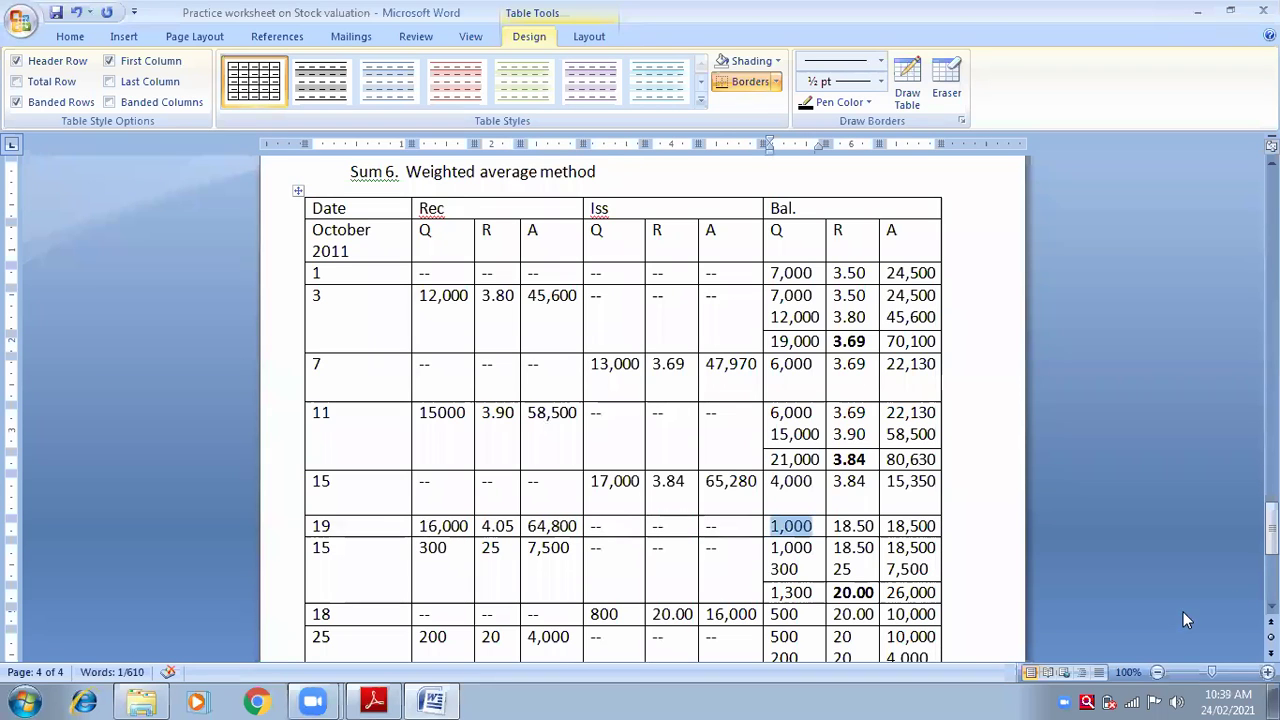
pyautogui.scroll(-3, 1271, 530)
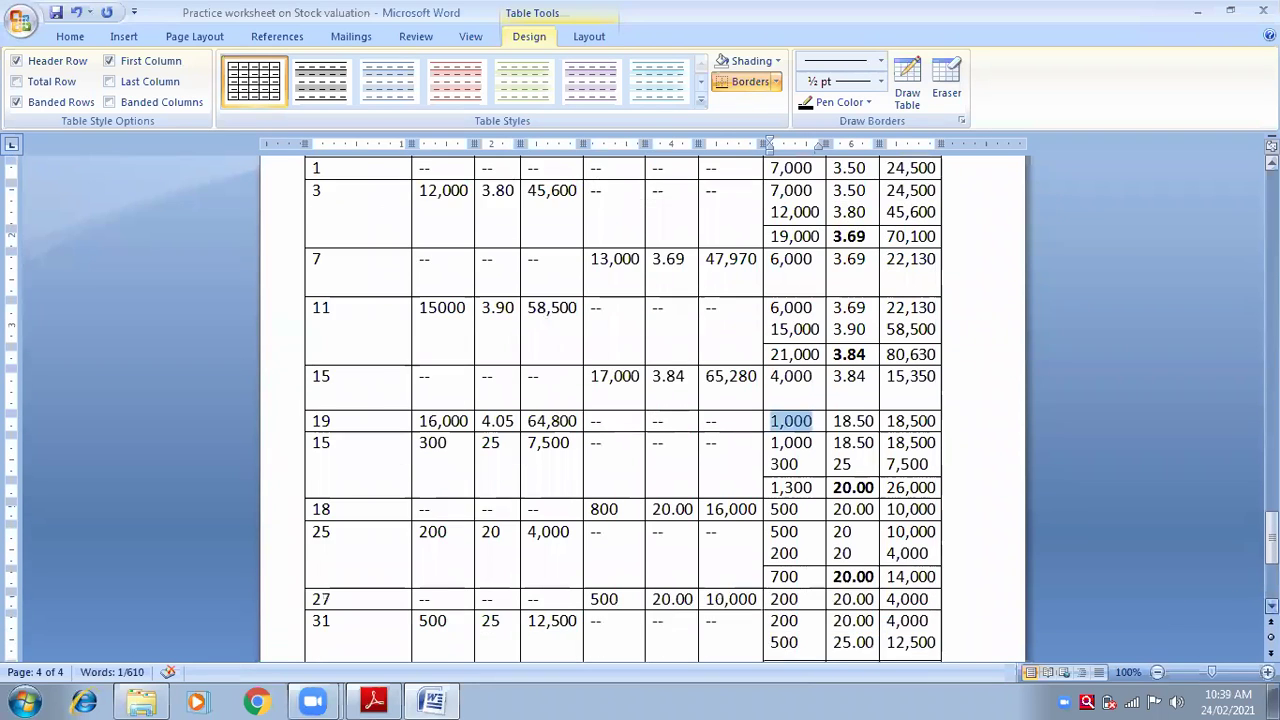
pyautogui.scroll(-1, 1271, 530)
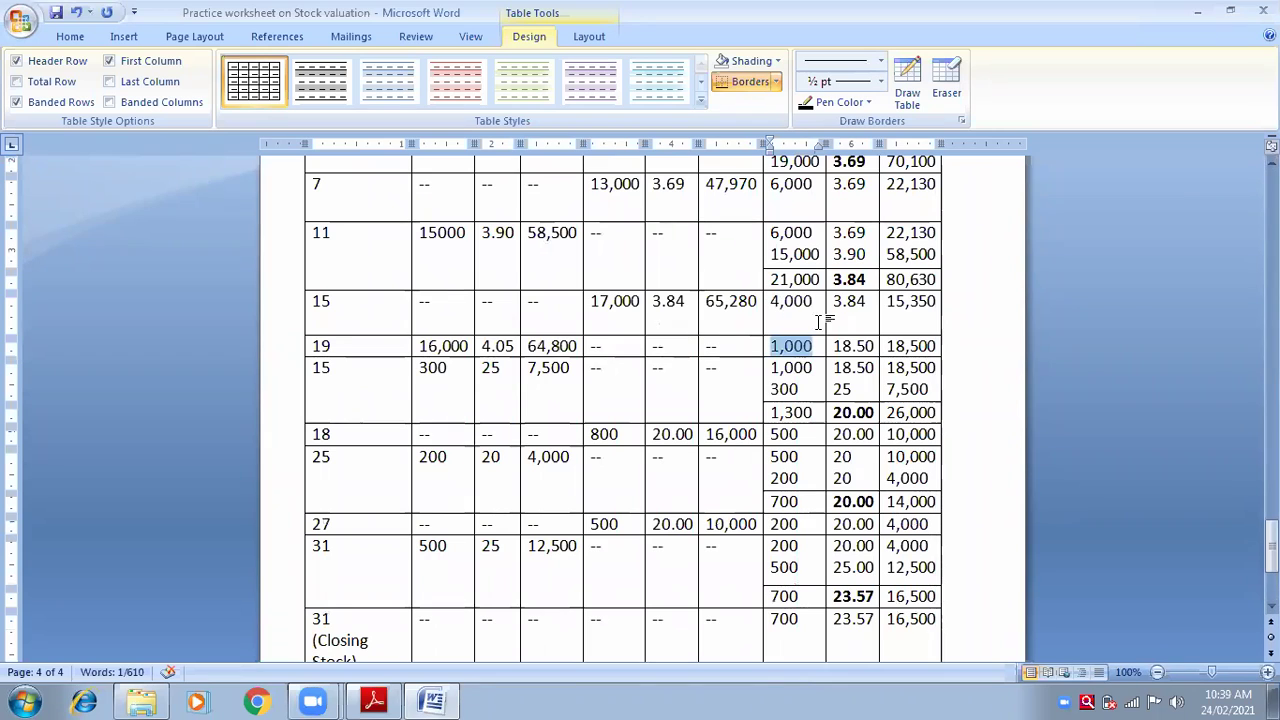
pyautogui.write('4,000')
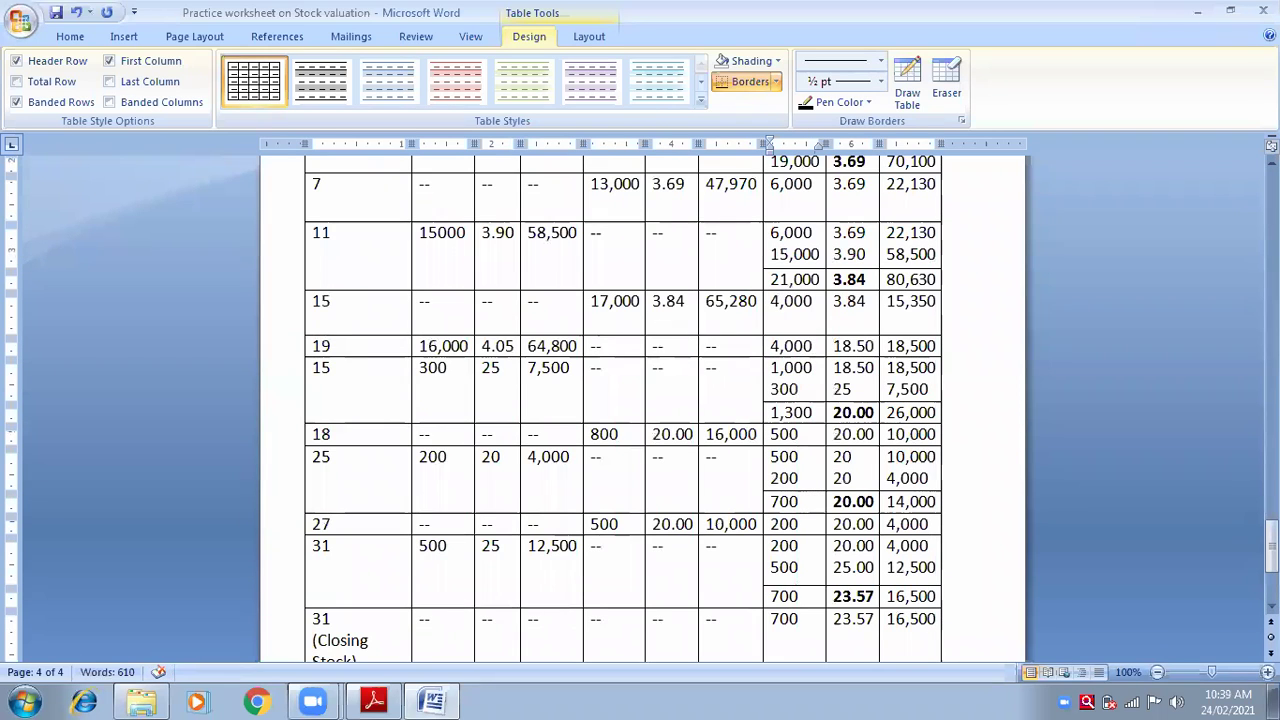
pyautogui.press('Tab')
pyautogui.write('3.84')
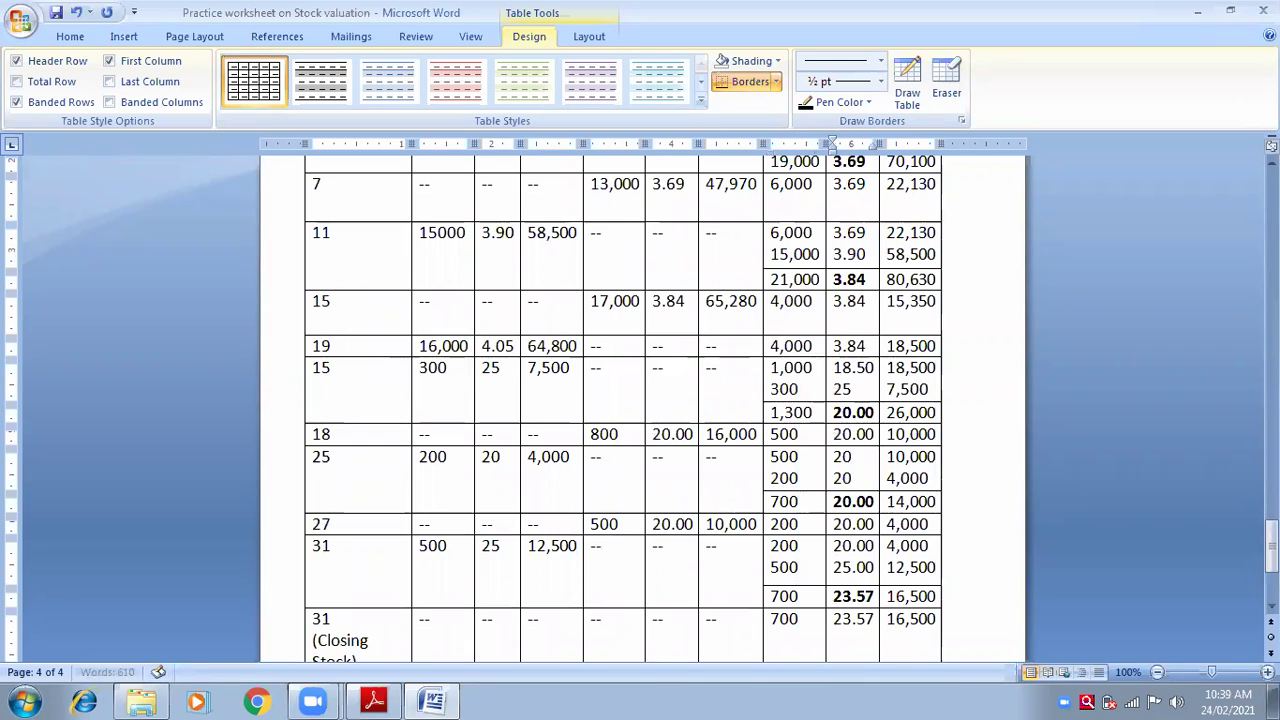
pyautogui.press('Tab')
pyautogui.write('15,350')
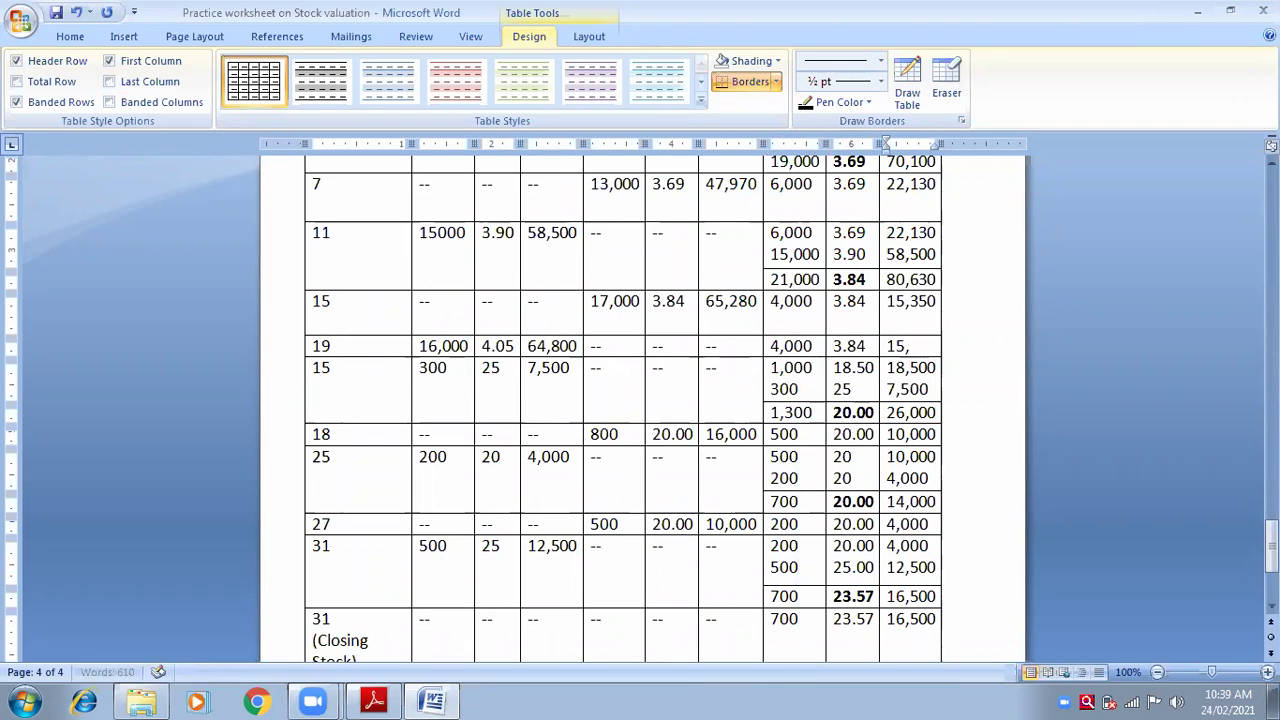
pyautogui.press('Tab')
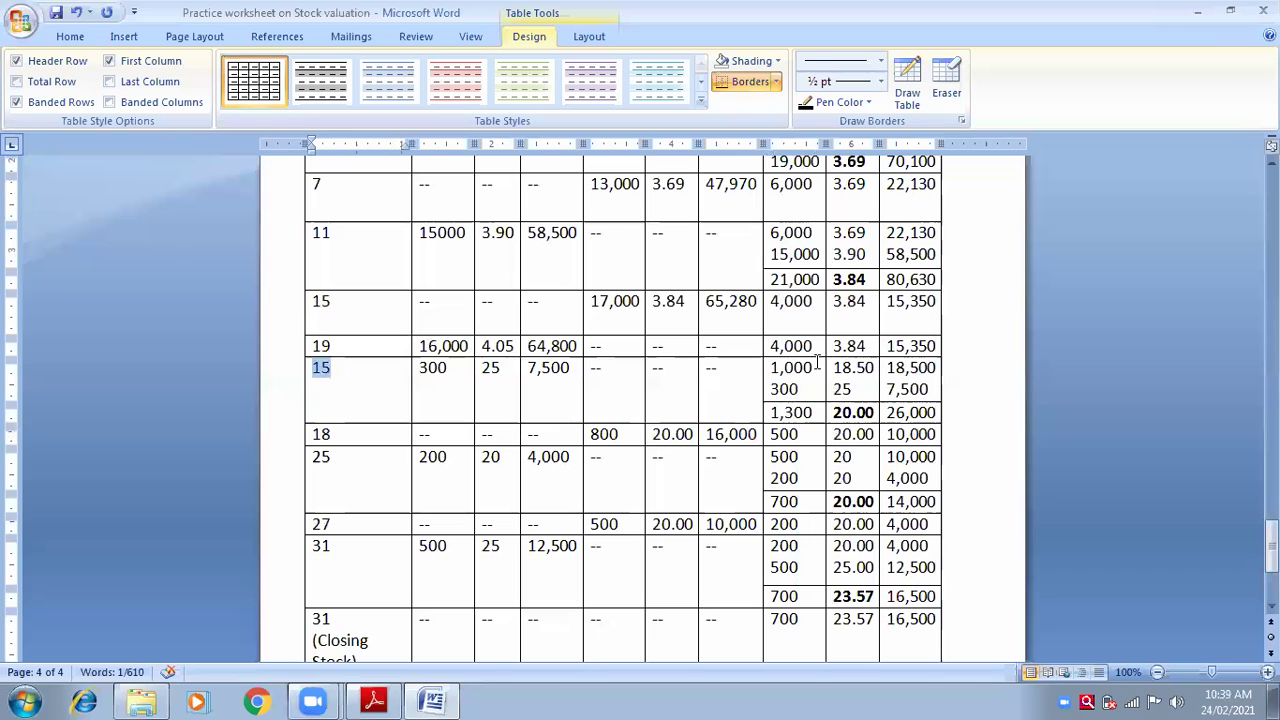
# Step: Add a second date 19 balance line with quantity 16,000, rate 4.05 and amount 64,800
pyautogui.click(938, 345)
pyautogui.press('Return')
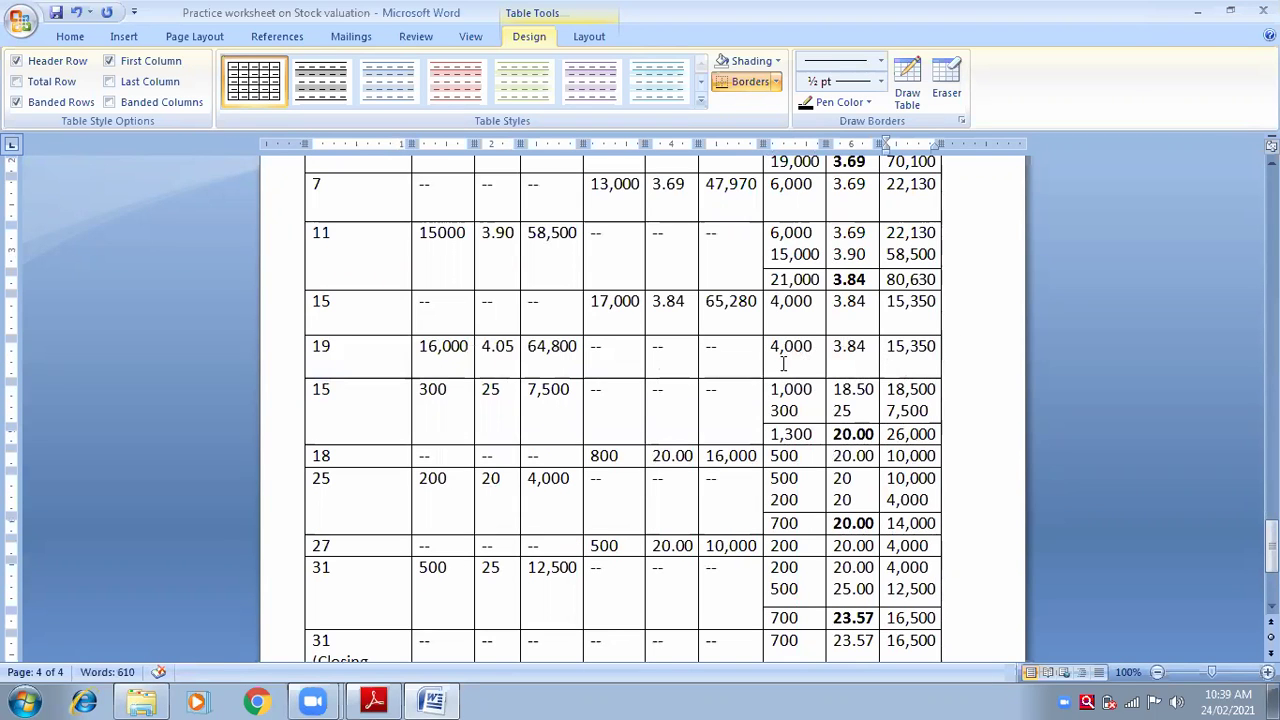
pyautogui.click(814, 346)
pyautogui.press('Return')
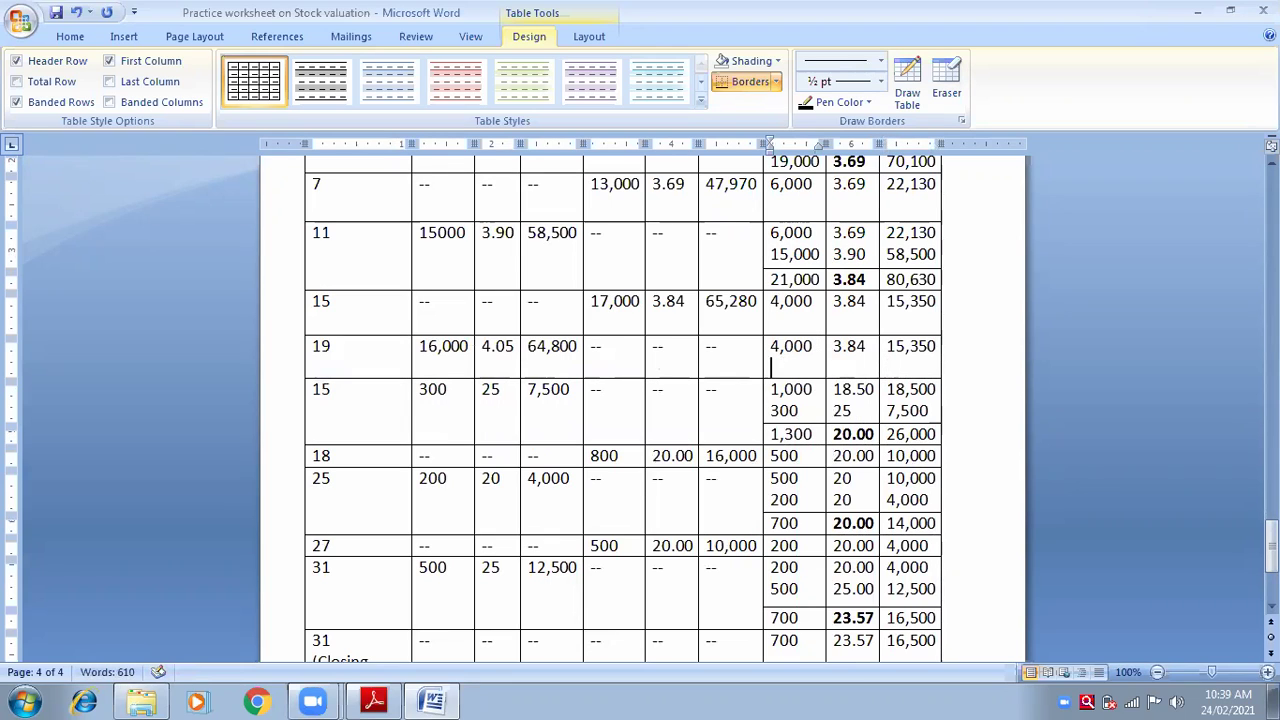
pyautogui.write('16,000')
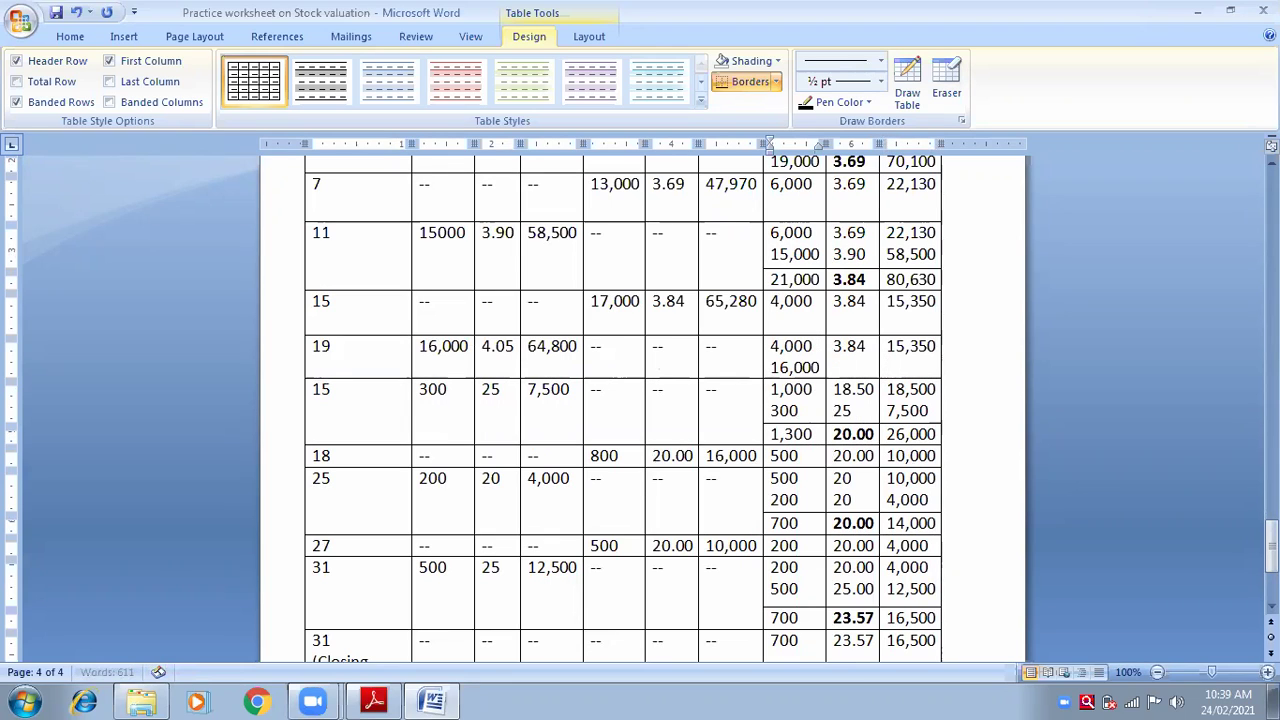
pyautogui.doubleClick(849, 346)
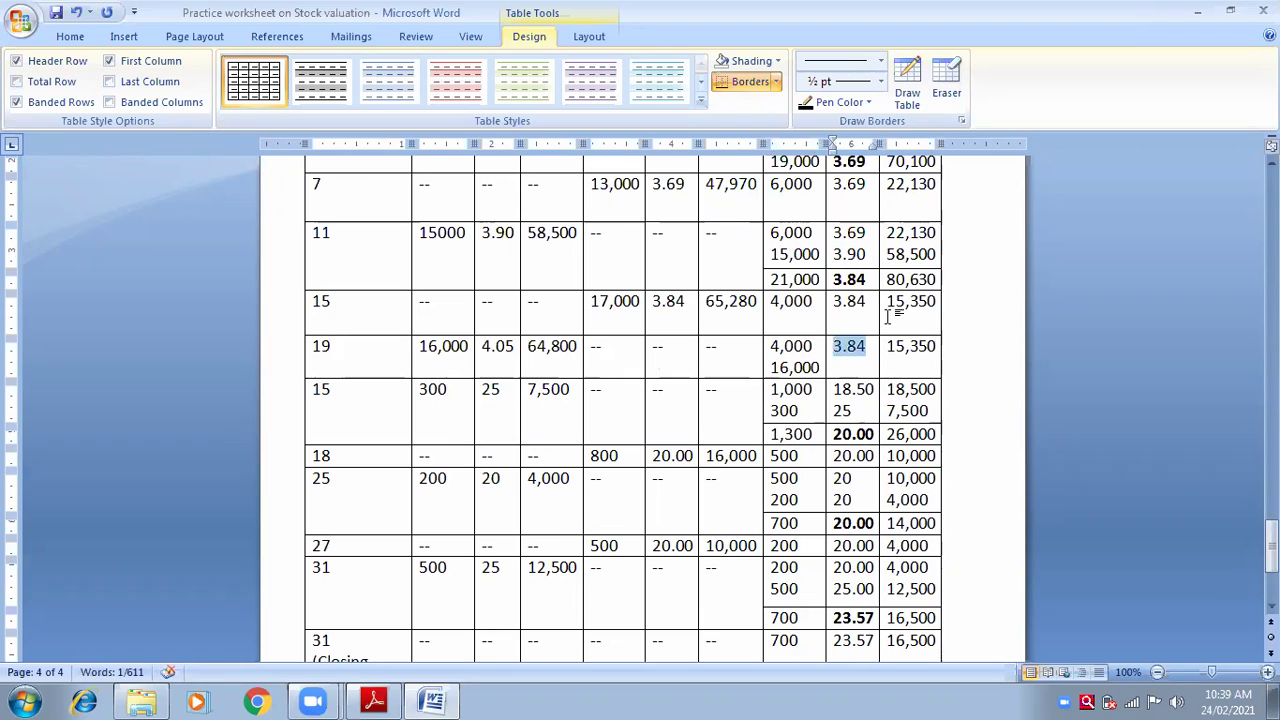
pyautogui.click(869, 347)
pyautogui.press('Return')
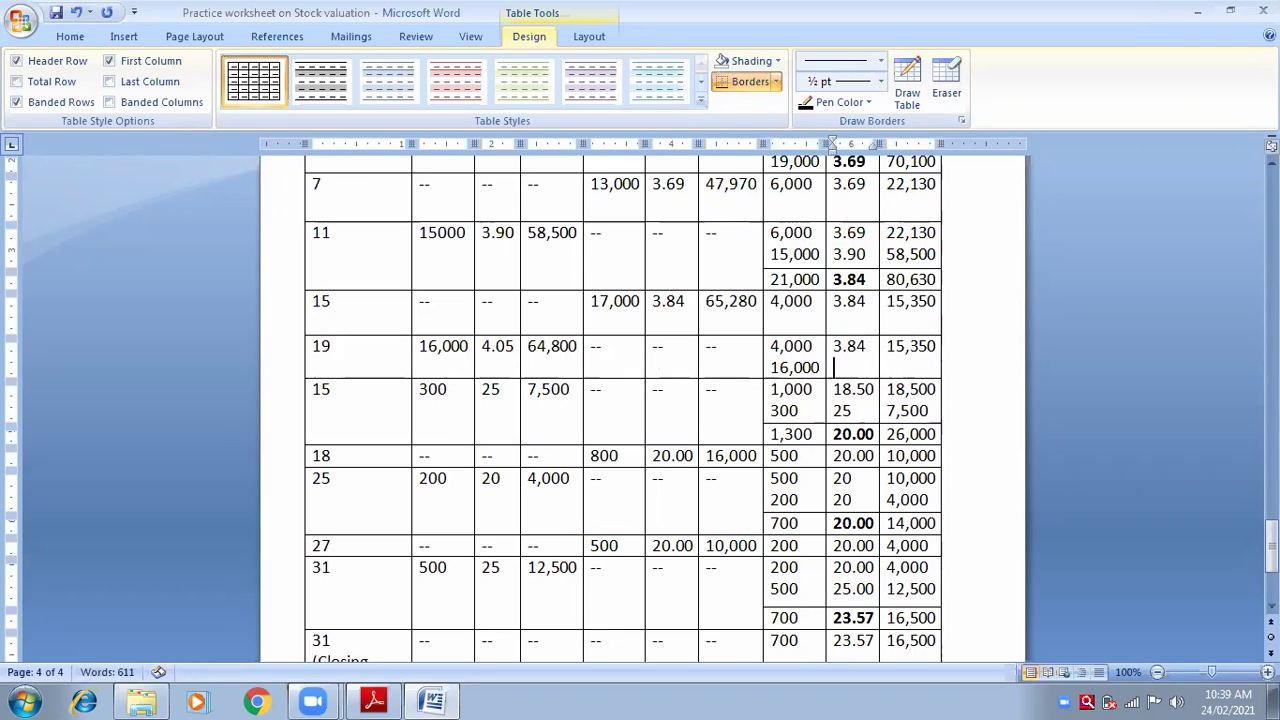
pyautogui.write('4.05')
pyautogui.click(936, 346)
pyautogui.press('Return')
pyautogui.write('64')
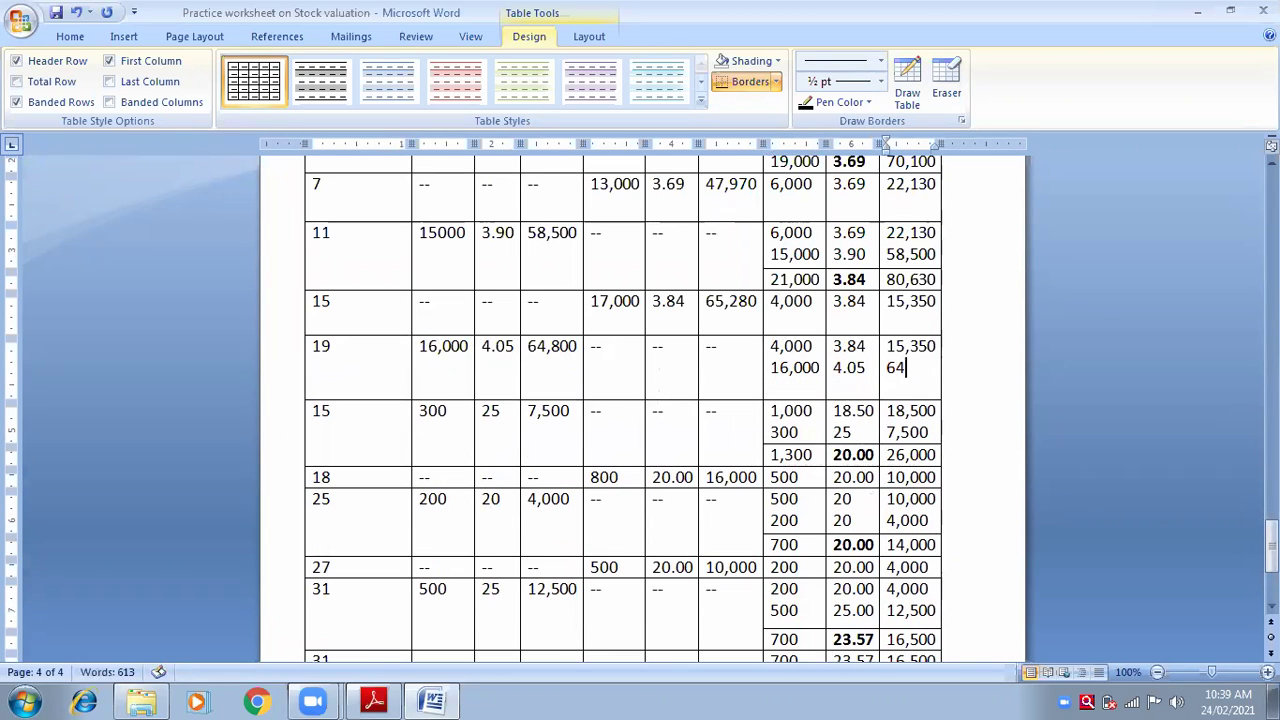
pyautogui.write(',800')
# Step: Draw a horizontal table border beneath the two date 19 balance lines across the balance columns
pyautogui.click(124, 36)
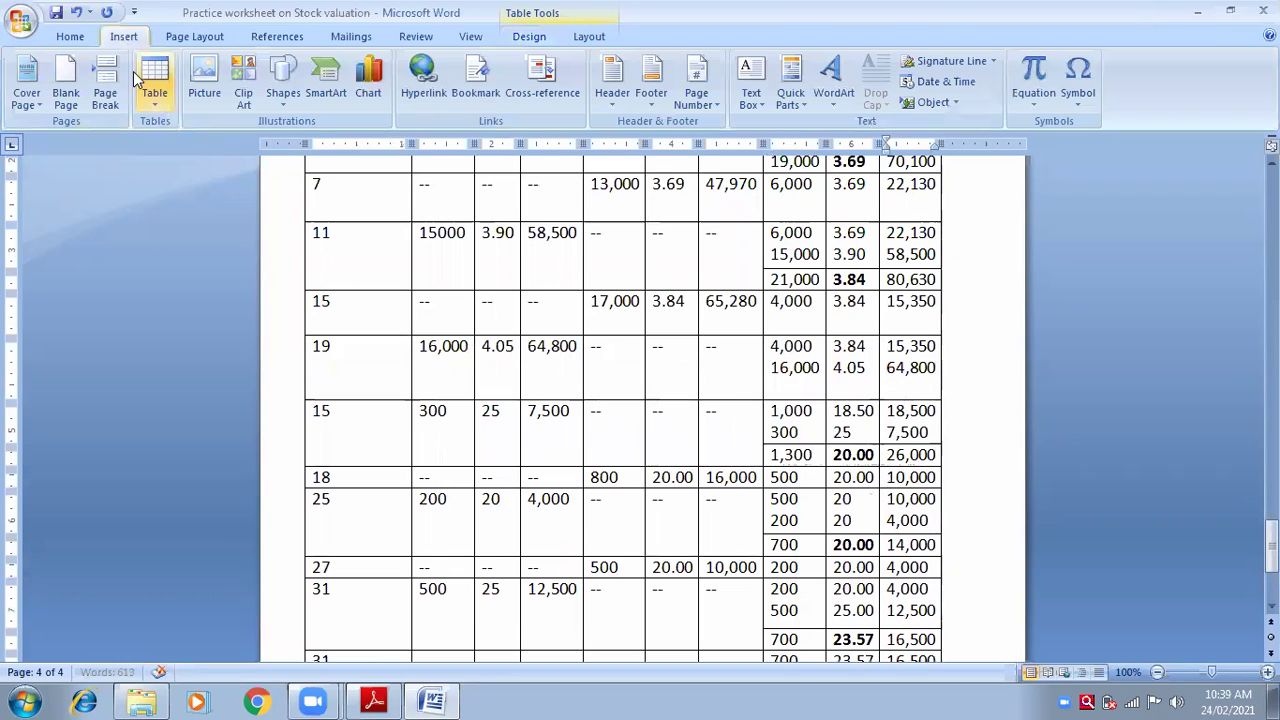
pyautogui.click(155, 82)
pyautogui.click(197, 311)
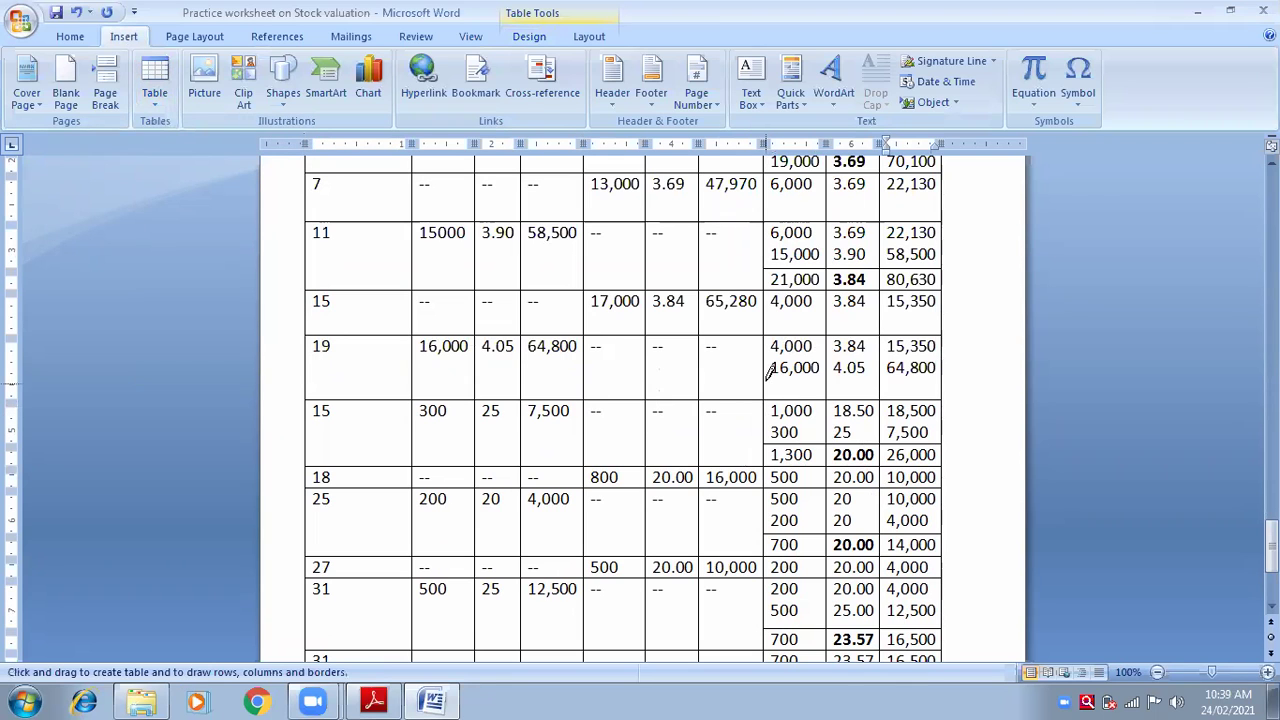
pyautogui.moveTo(765, 378); pyautogui.dragTo(936, 377)
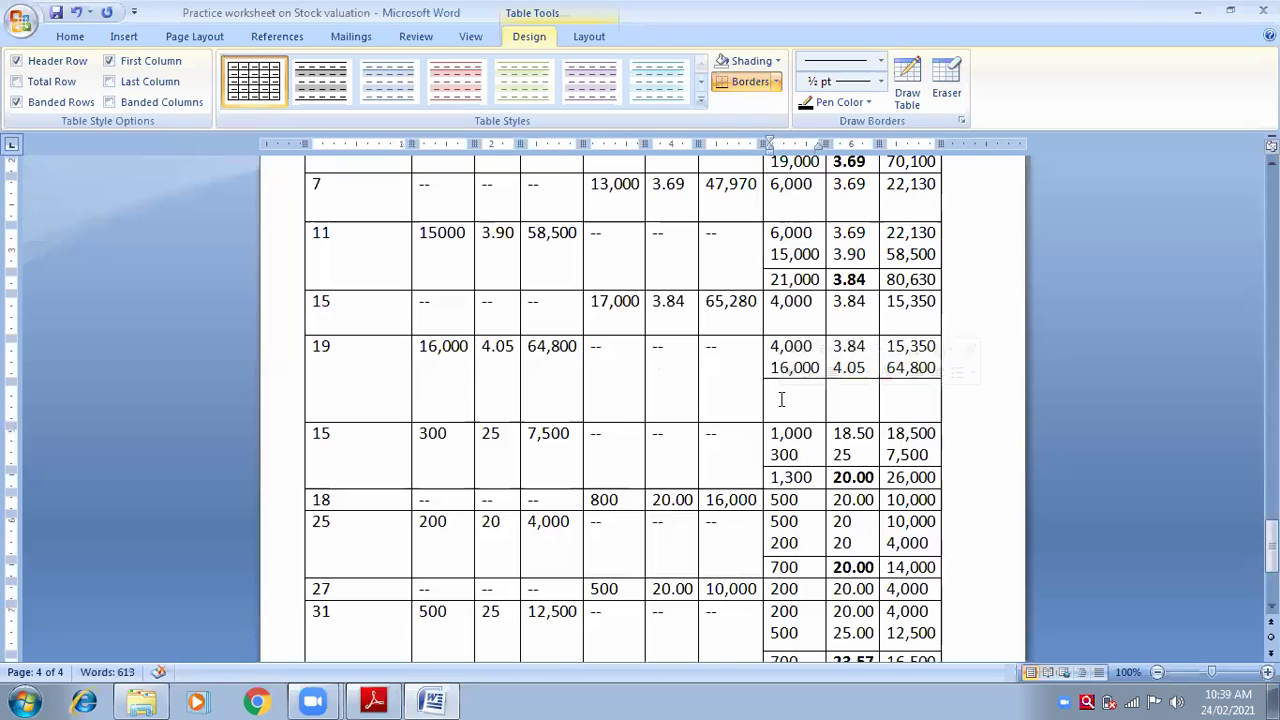
# Step: Enter the date 19 balance totals as quantity 20,000 and amount 80,150, removing the spare blank line beneath them
pyautogui.write('20,000')
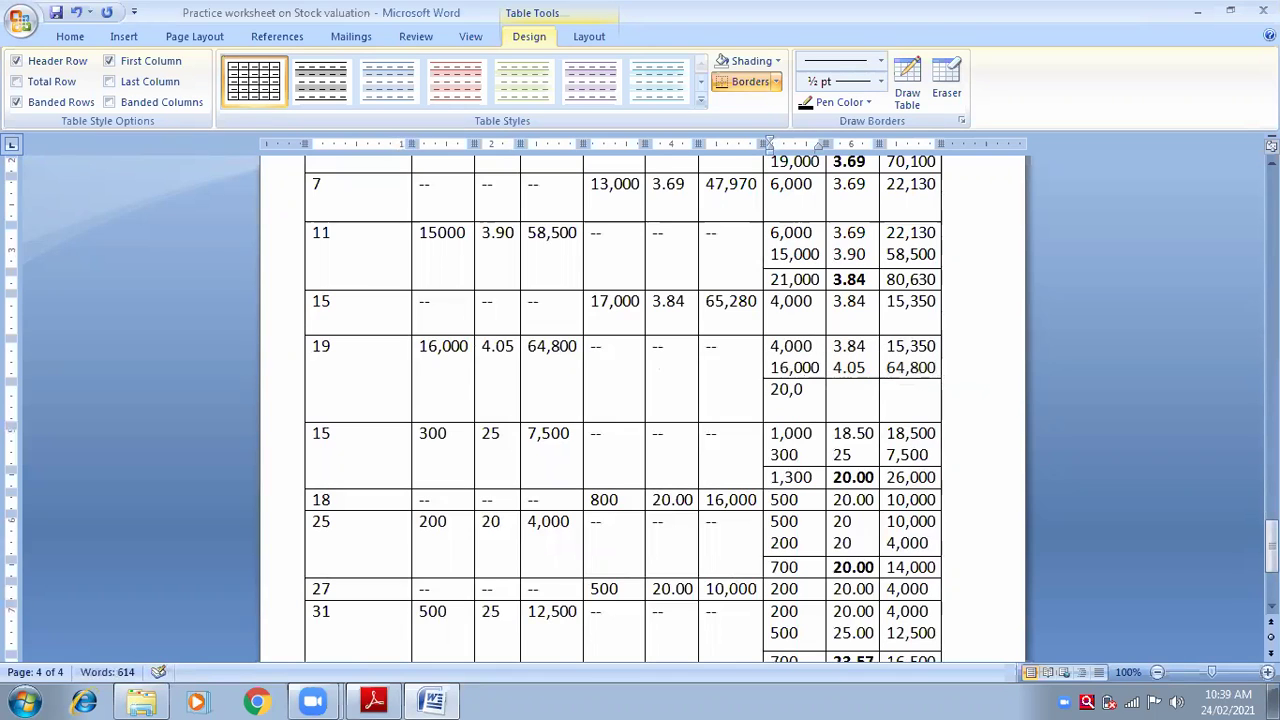
pyautogui.click(900, 392)
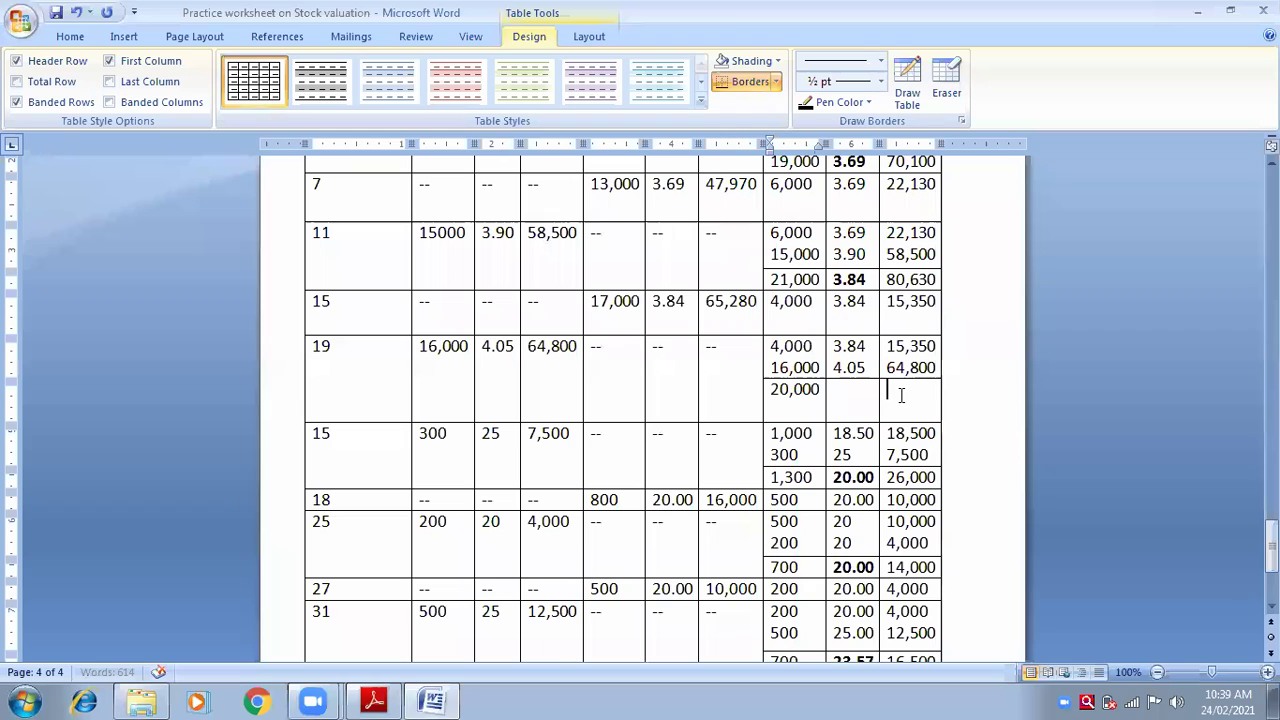
pyautogui.write('8')
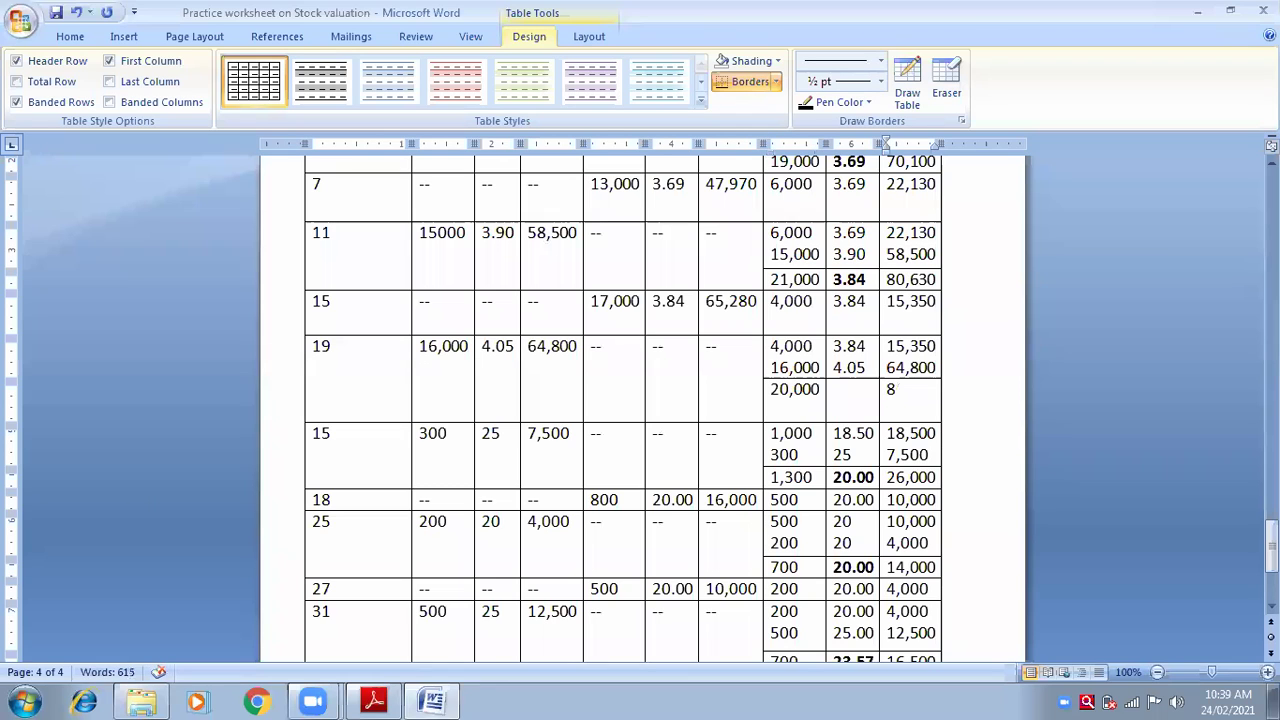
pyautogui.write('0,150')
pyautogui.press('Return')
pyautogui.press('BackSpace')
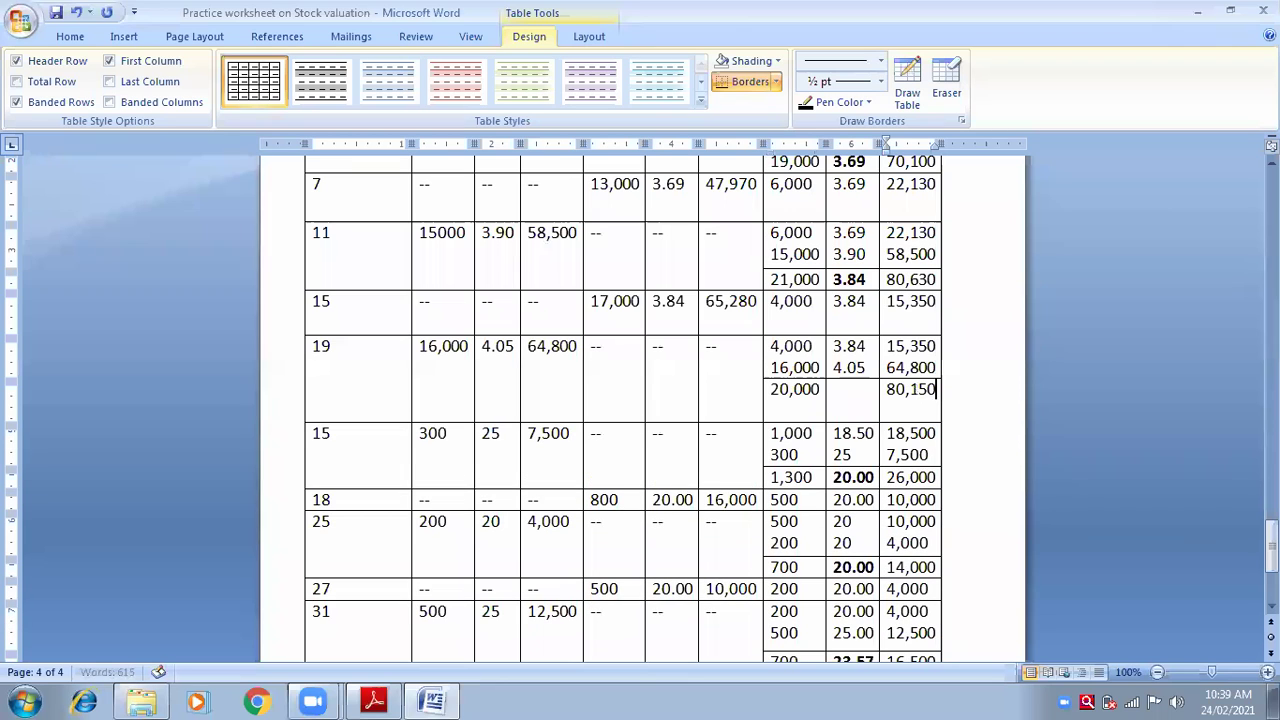
pyautogui.press('Left')
pyautogui.press('Delete')
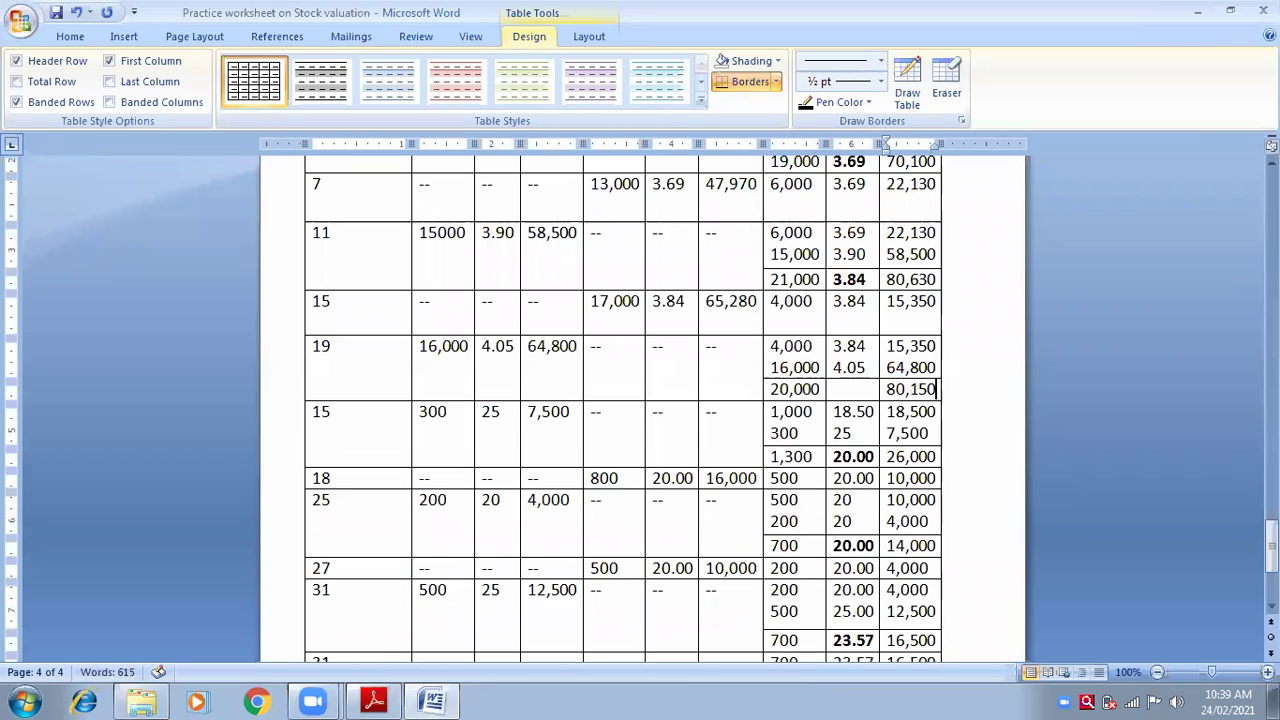
# Step: Enter the date 19 weighted average rate in bold as 4.01 in the balance total row
pyautogui.click(866, 390)
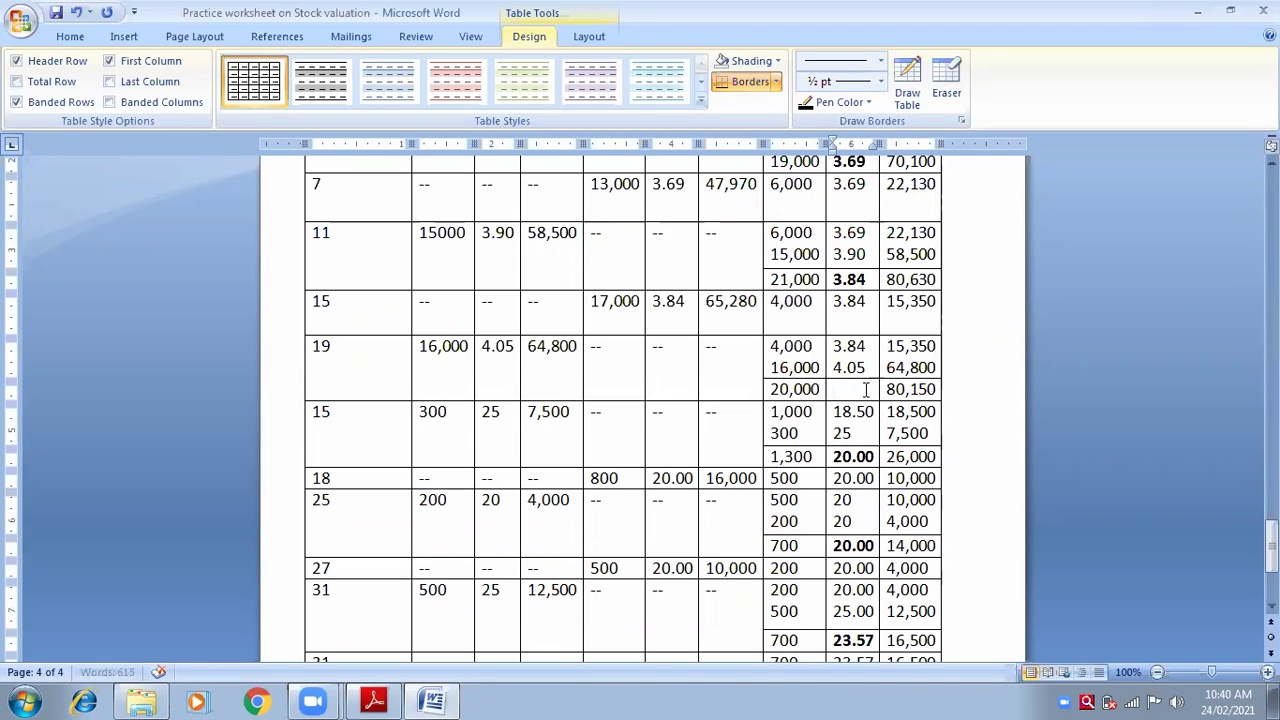
pyautogui.write('4.00')
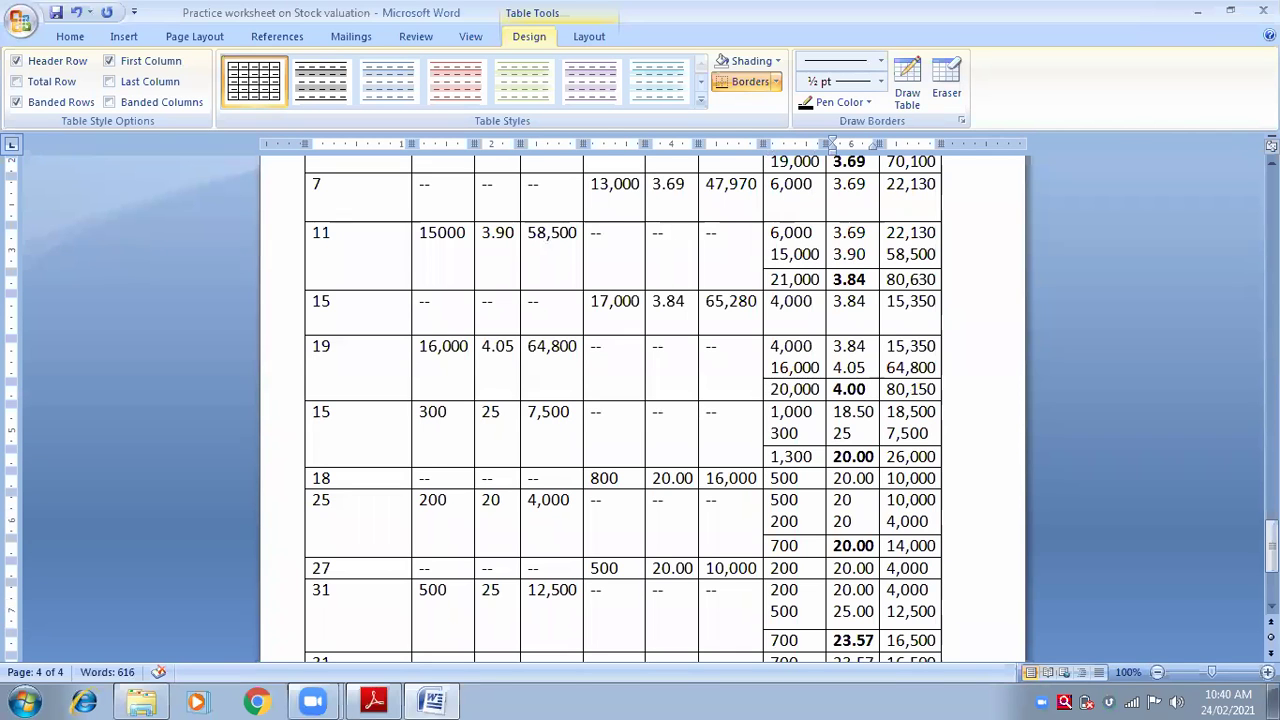
pyautogui.hotkey('alt', 'Tab')
pyautogui.hotkey('alt', 'Tab')
pyautogui.press('BackSpace')
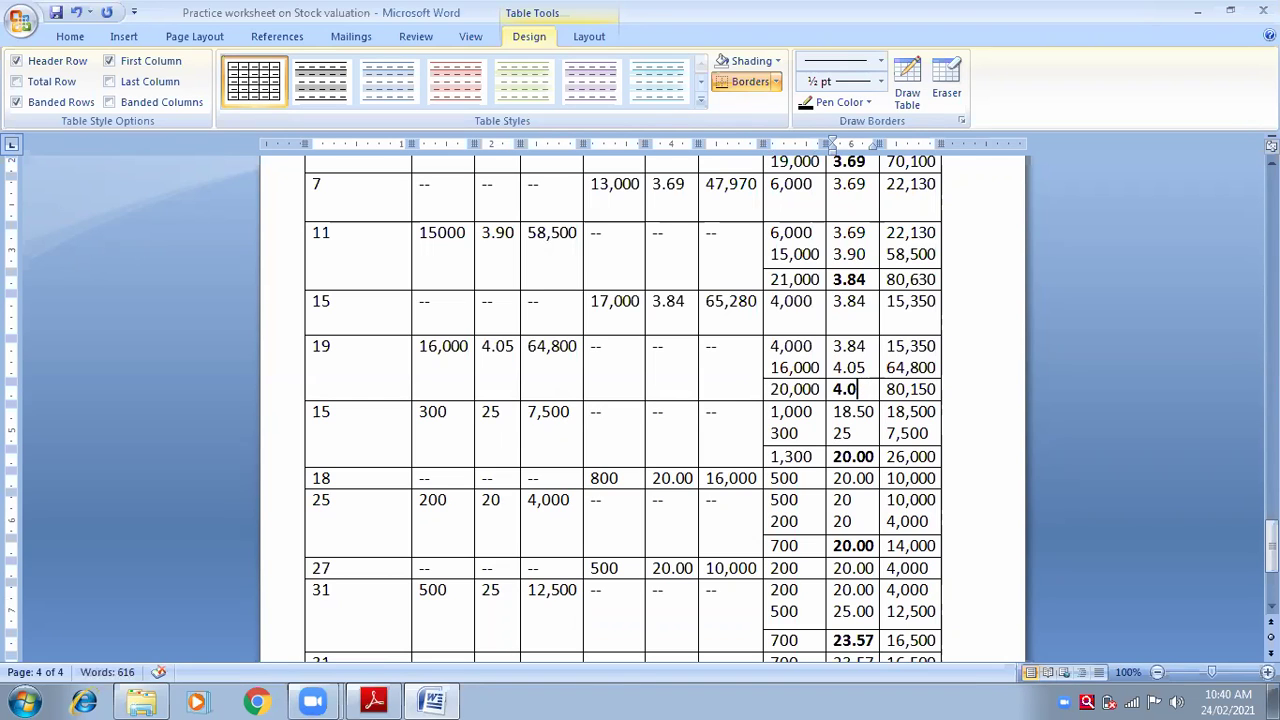
pyautogui.write('1')
# Step: Check the next transaction in the PDF problem and change the date of the row below date 19 to 23
pyautogui.hotkey('alt', 'Tab')
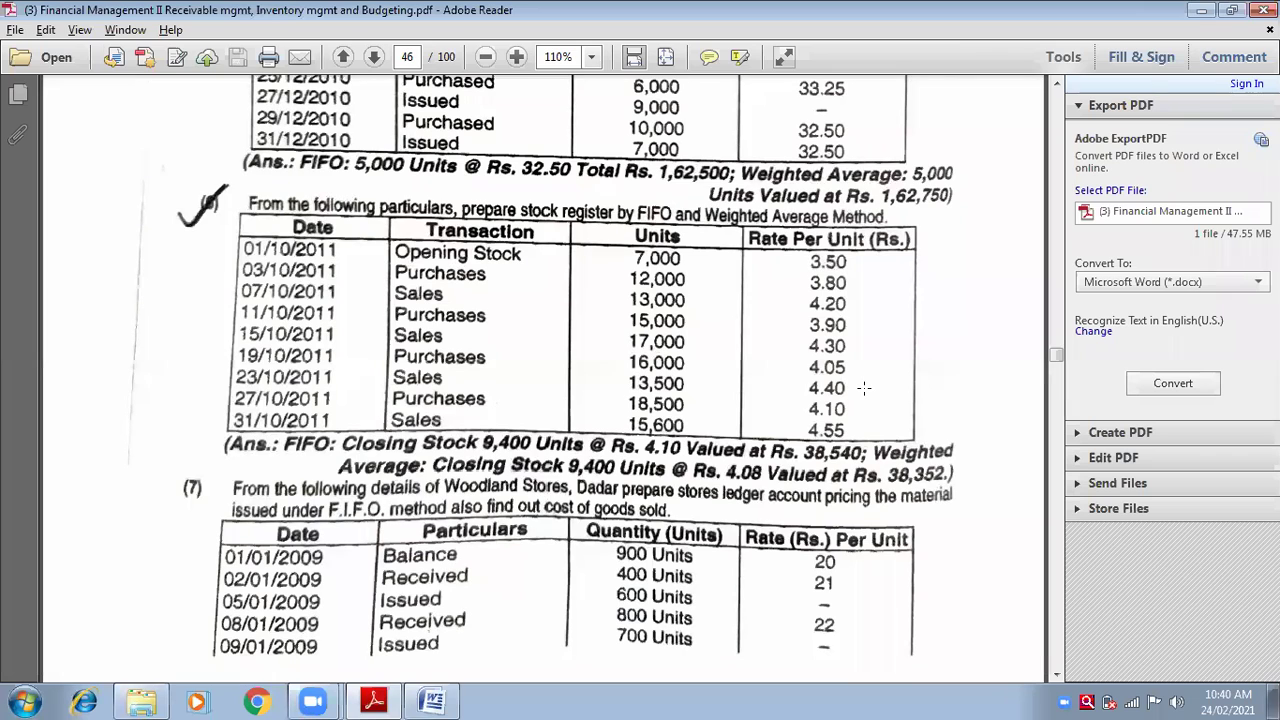
pyautogui.hotkey('alt', 'Tab')
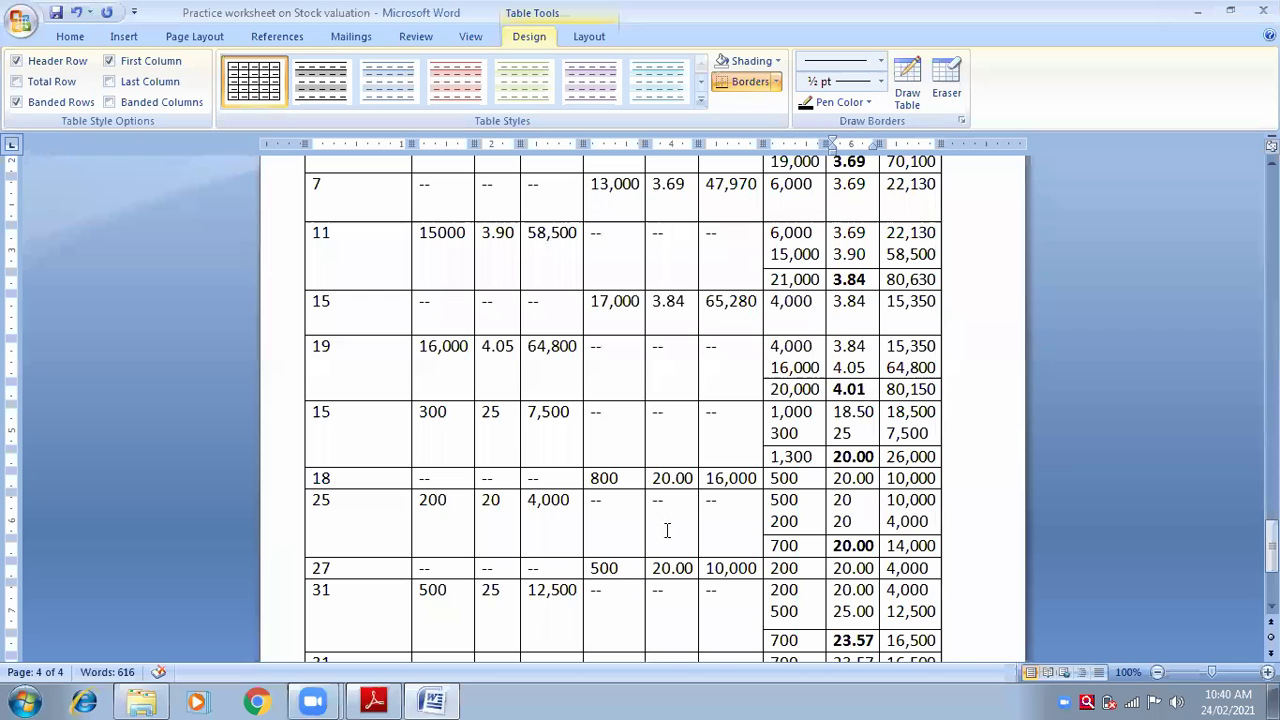
pyautogui.click(340, 414)
pyautogui.press('BackSpace')
pyautogui.press('BackSpace')
pyautogui.write('23')
# Step: Replace the date 23 receipt quantity, rate and amount with double dashes
pyautogui.doubleClick(430, 415)
pyautogui.press('BackSpace')
pyautogui.write('--')
pyautogui.press('Tab')
pyautogui.write('--')
pyautogui.press('Tab')
pyautogui.write('--')
# Step: Enter the date 23 issue from the PDF problem as quantity 13,500, rate 4.01 and amount 54,135
pyautogui.hotkey('alt', 'Tab')
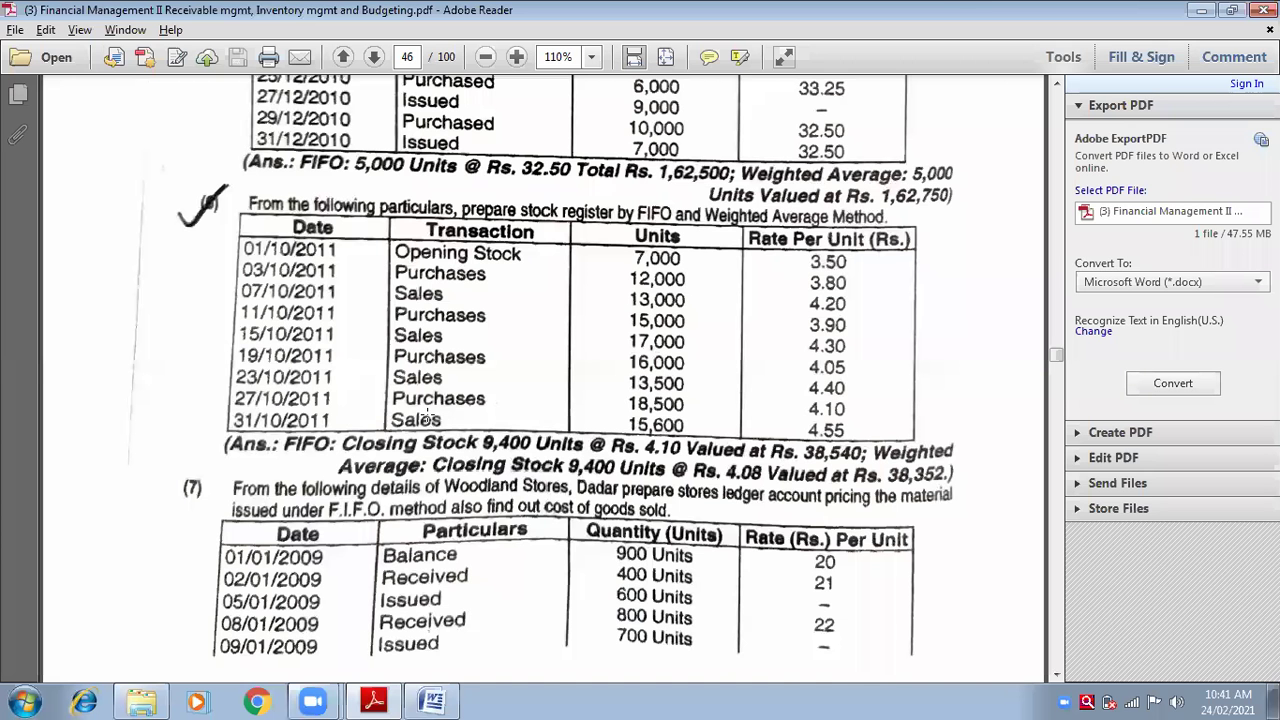
pyautogui.hotkey('alt', 'Tab')
pyautogui.write('13,500')
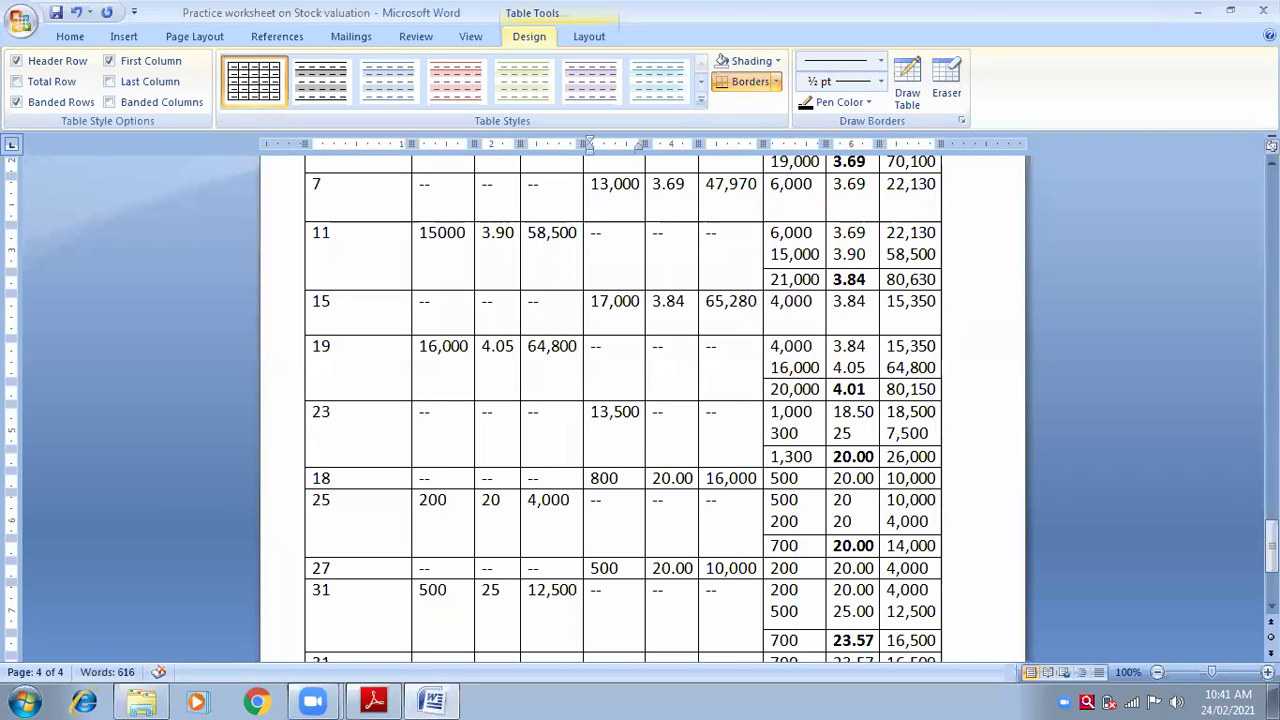
pyautogui.moveTo(797, 389); pyautogui.dragTo(822, 390)
pyautogui.click(615, 410)
pyautogui.hotkey('shift', 'End')
pyautogui.hotkey('shift', 'Right')
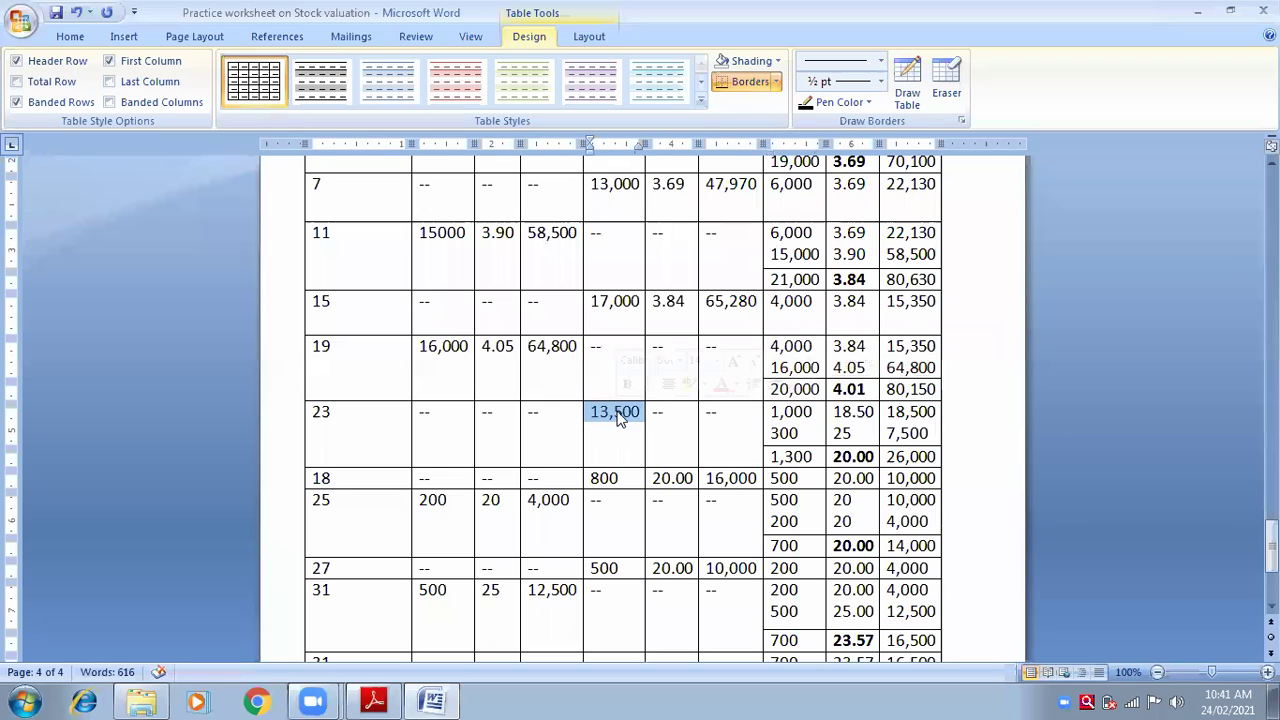
pyautogui.press('Tab')
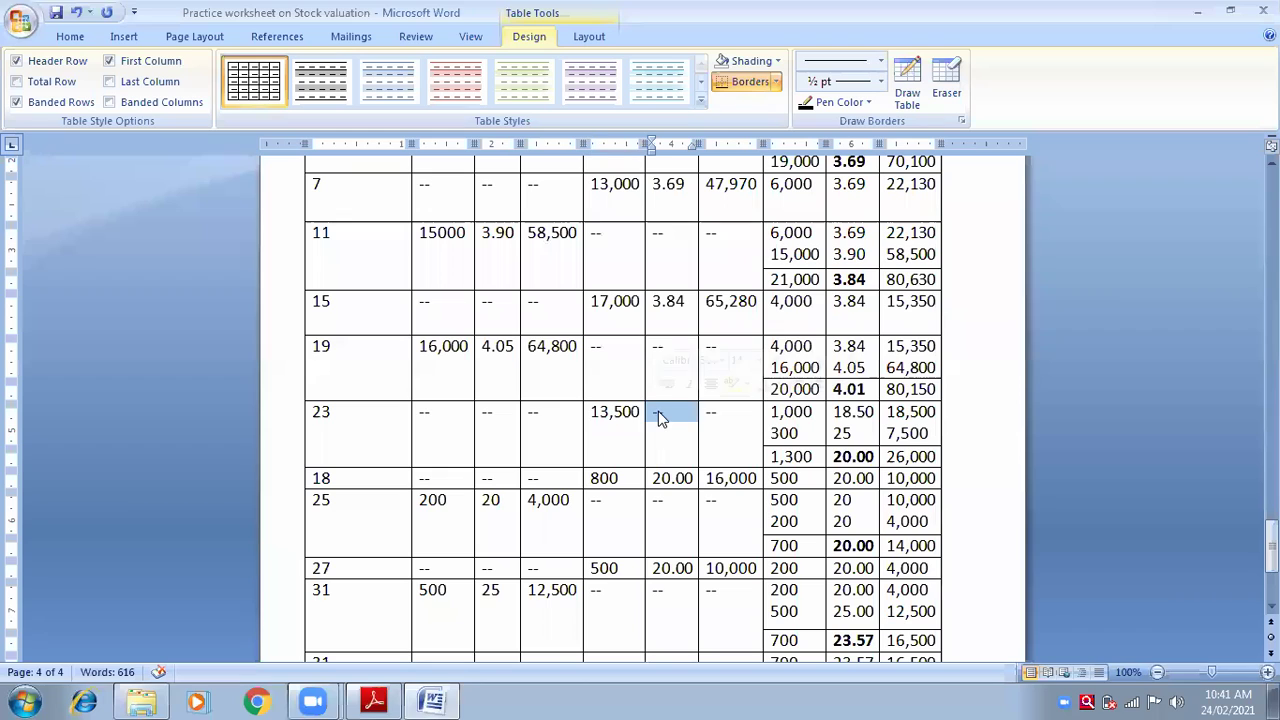
pyautogui.click(659, 417)
pyautogui.doubleClick(659, 417)
pyautogui.write('4.01')
pyautogui.press('Tab')
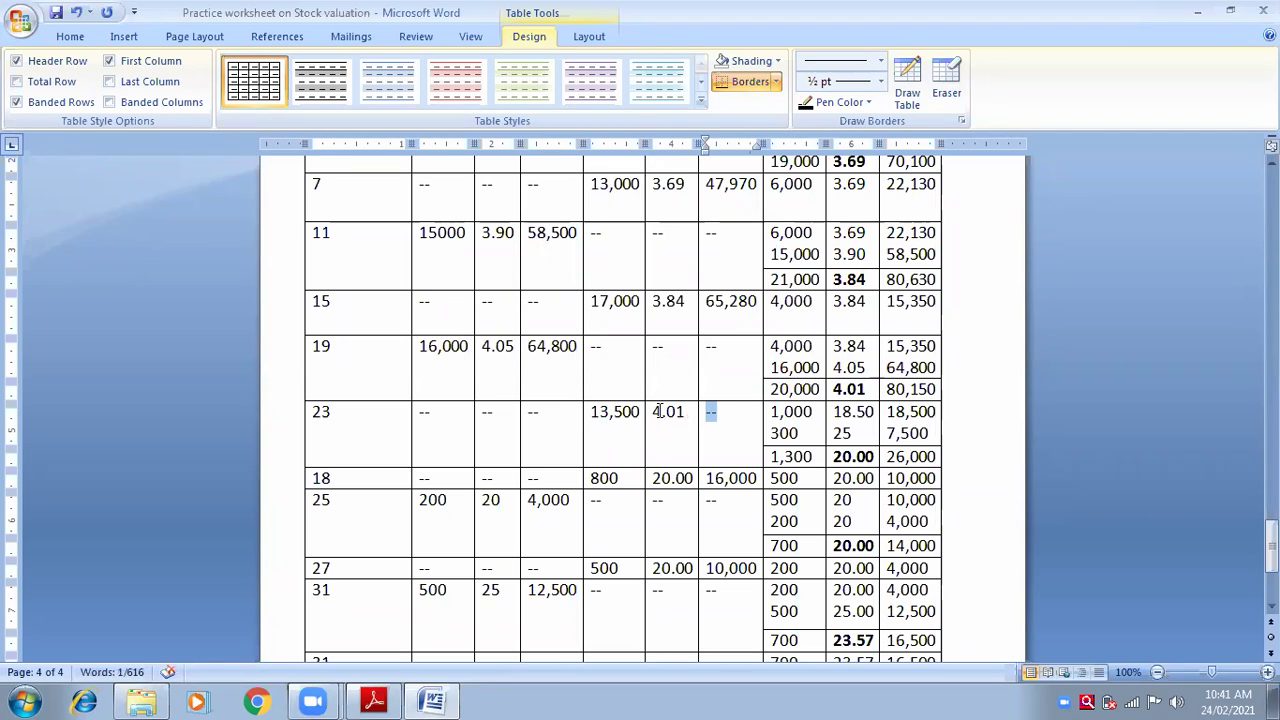
pyautogui.write('54,135')
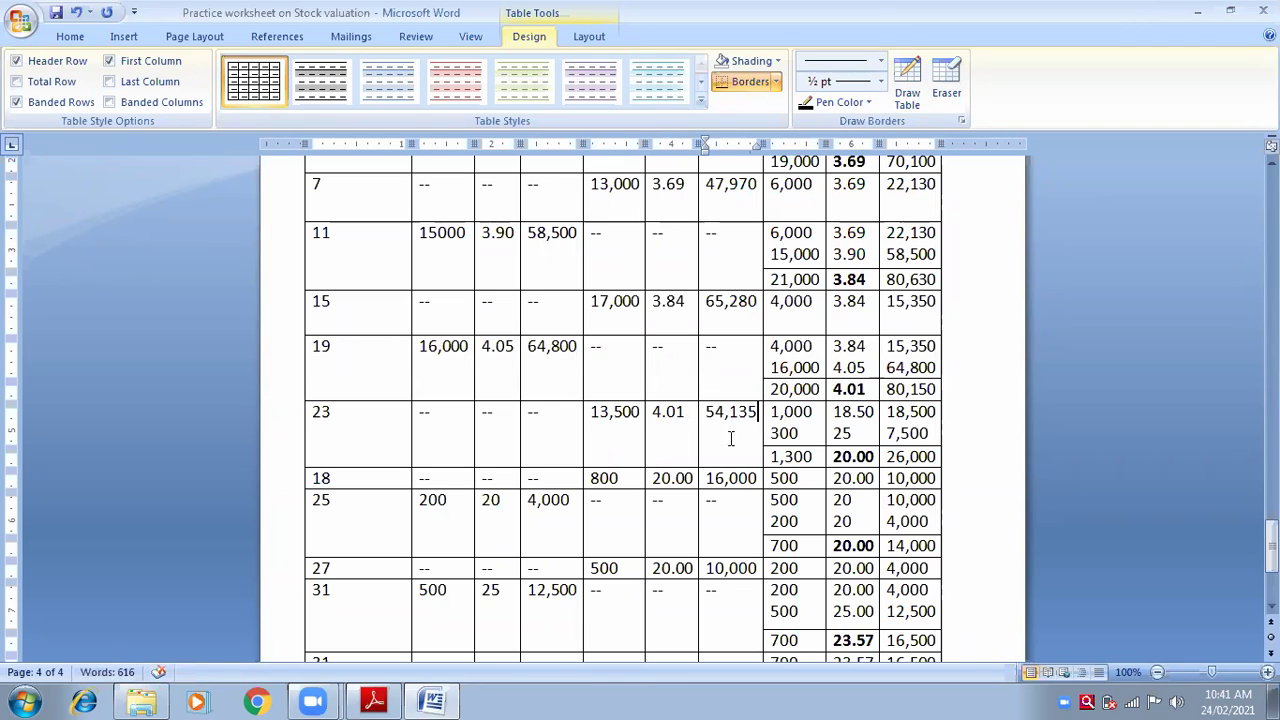
# Step: Delete the entire balance total row (1,300 at 20.00) beneath the date 23 entry
pyautogui.tripleClick(787, 432)
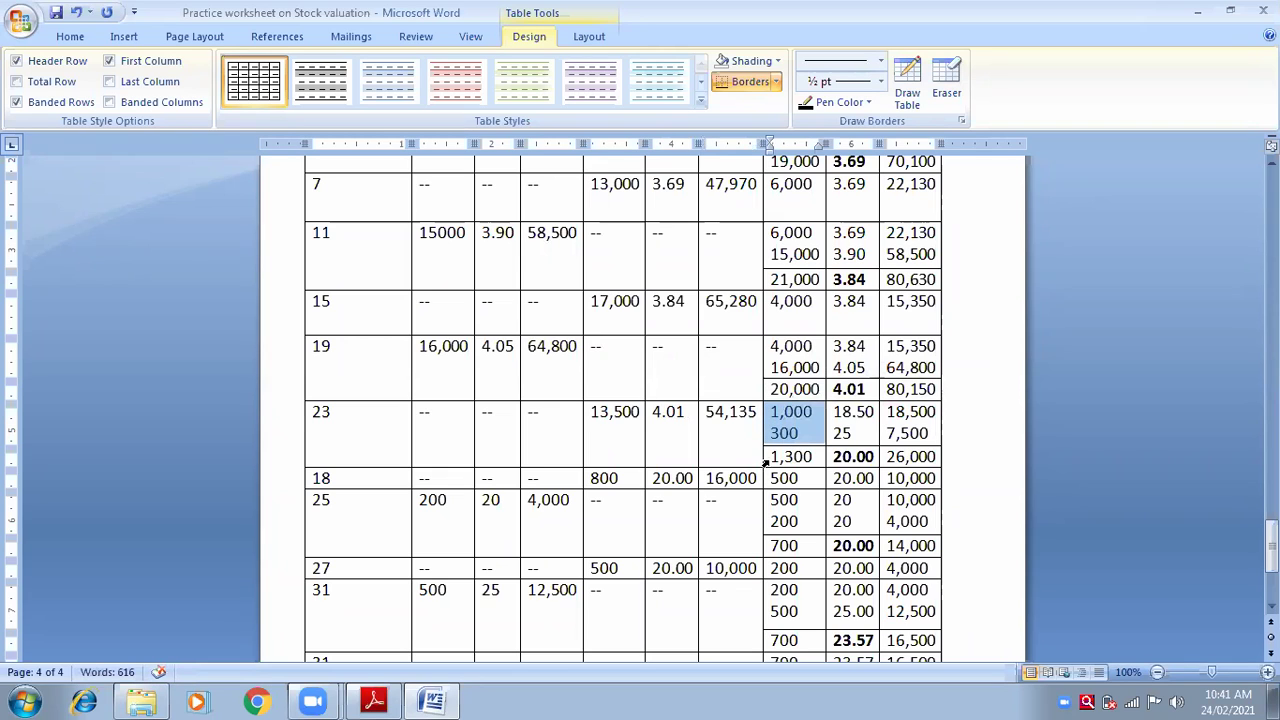
pyautogui.moveTo(773, 457); pyautogui.dragTo(908, 457)
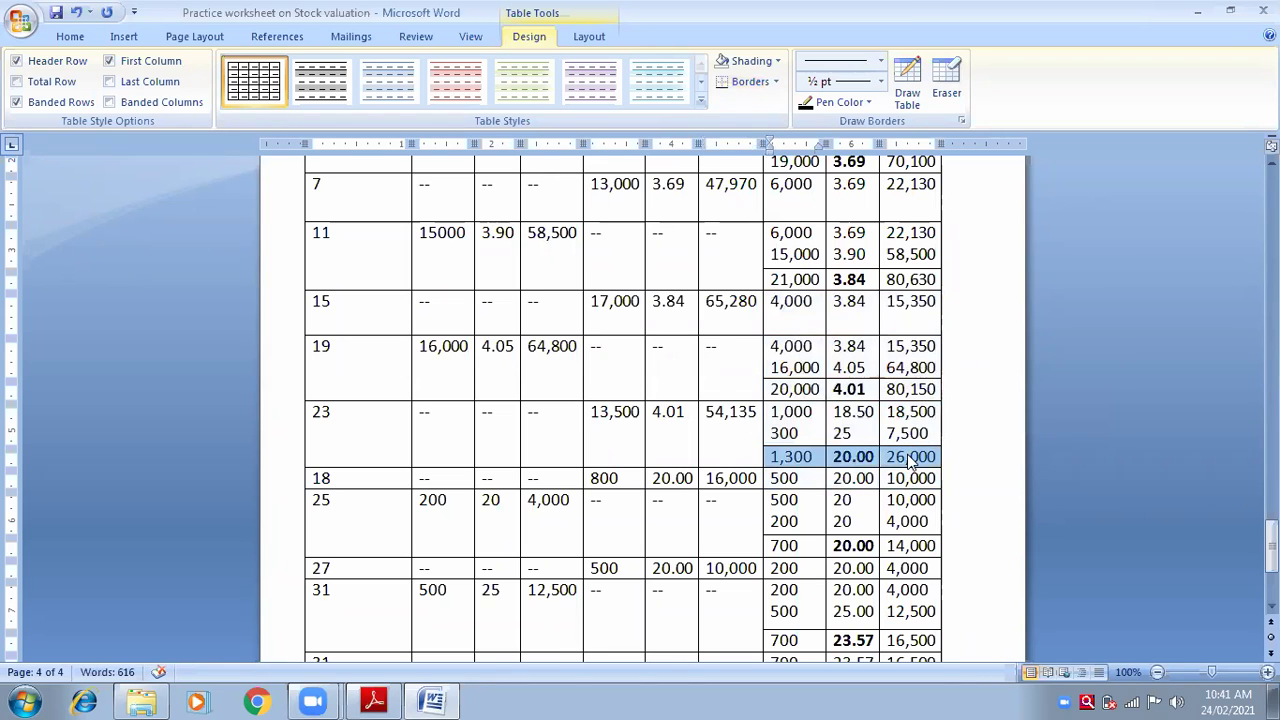
pyautogui.rightClick(908, 457)
pyautogui.click(972, 317)
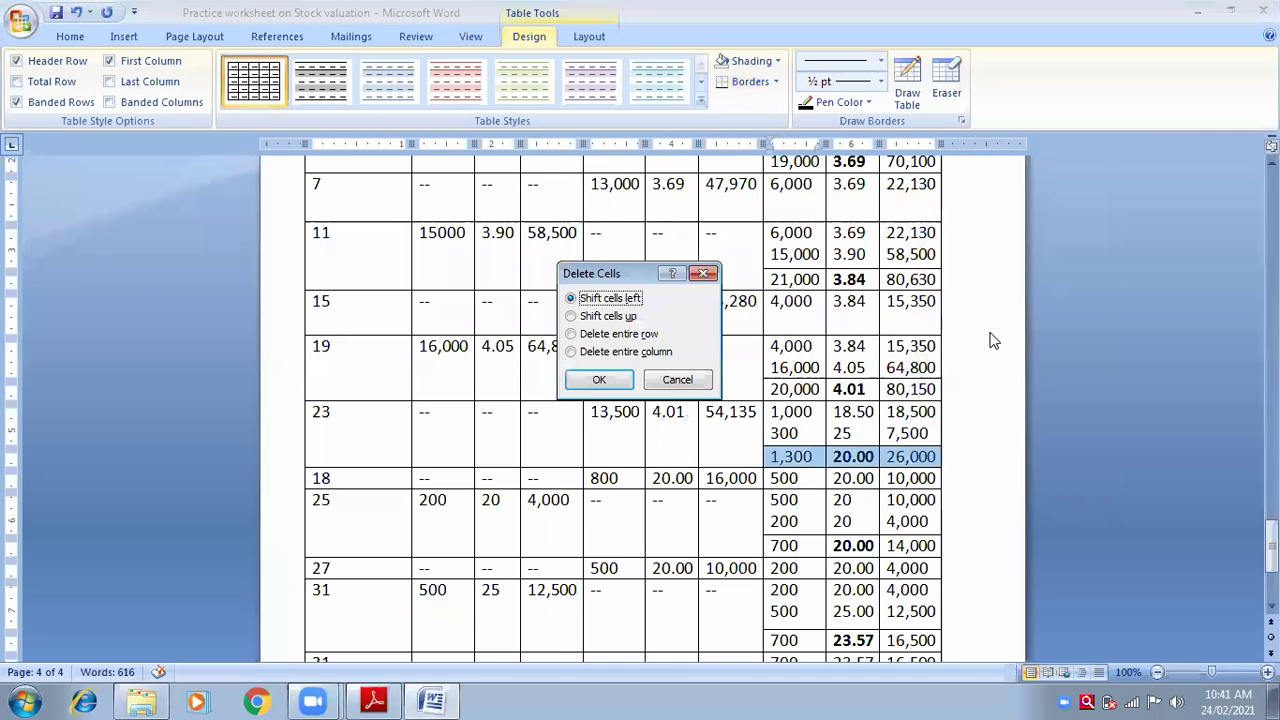
pyautogui.click(617, 336)
pyautogui.click(598, 379)
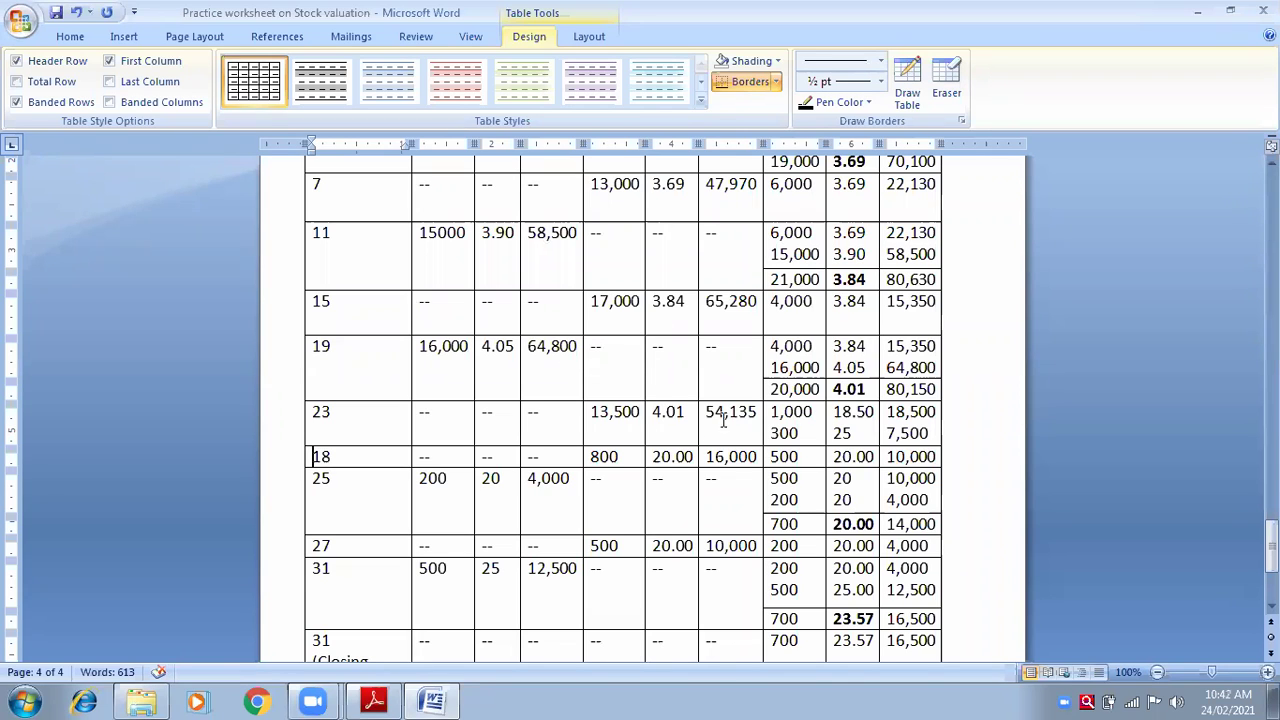
# Step: Replace the two-line date 23 balance quantity with 6,500 and the two-line balance amount with 26,015
pyautogui.doubleClick(791, 414)
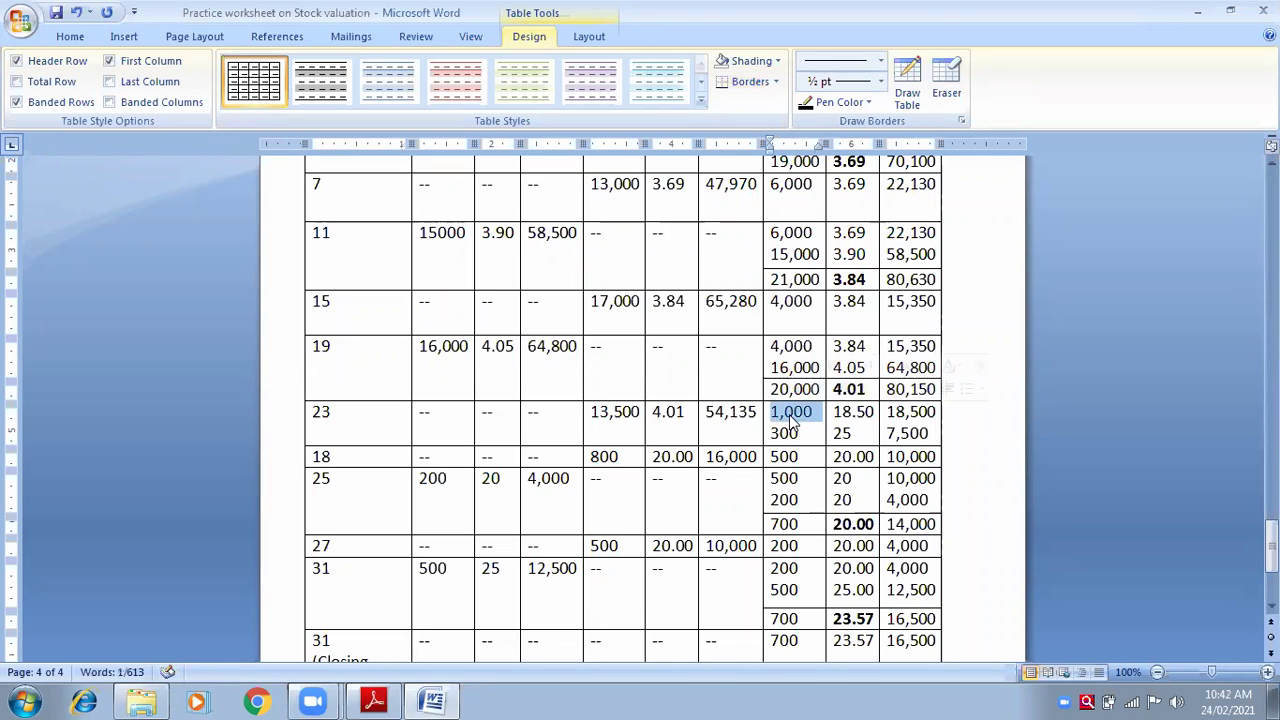
pyautogui.write('6')
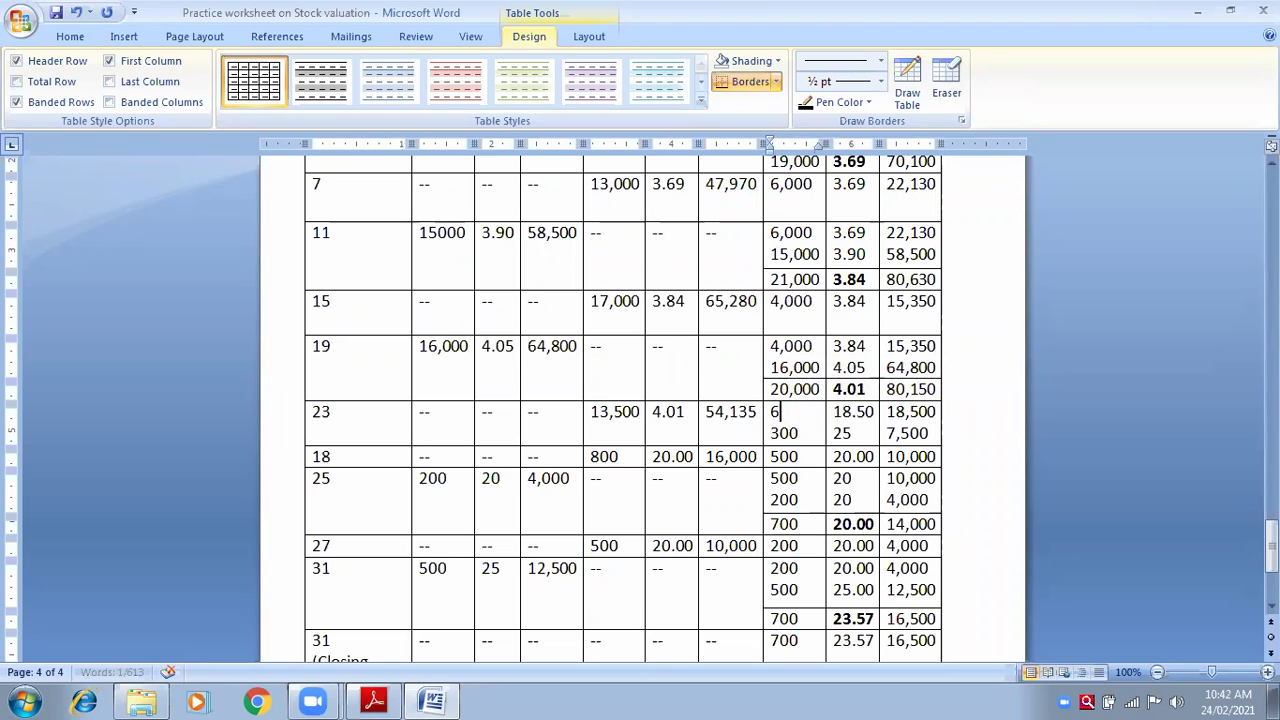
pyautogui.write(',500')
pyautogui.doubleClick(775, 432)
pyautogui.press('Delete')
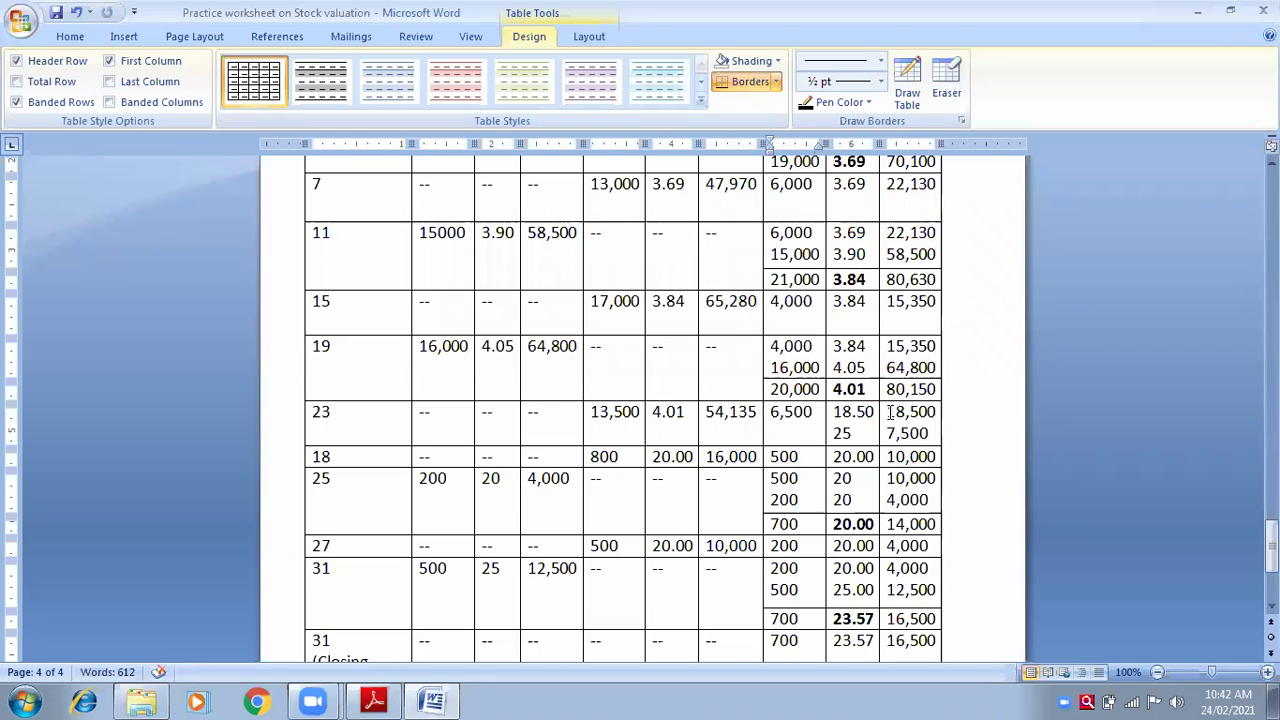
pyautogui.moveTo(887, 411); pyautogui.dragTo(928, 433)
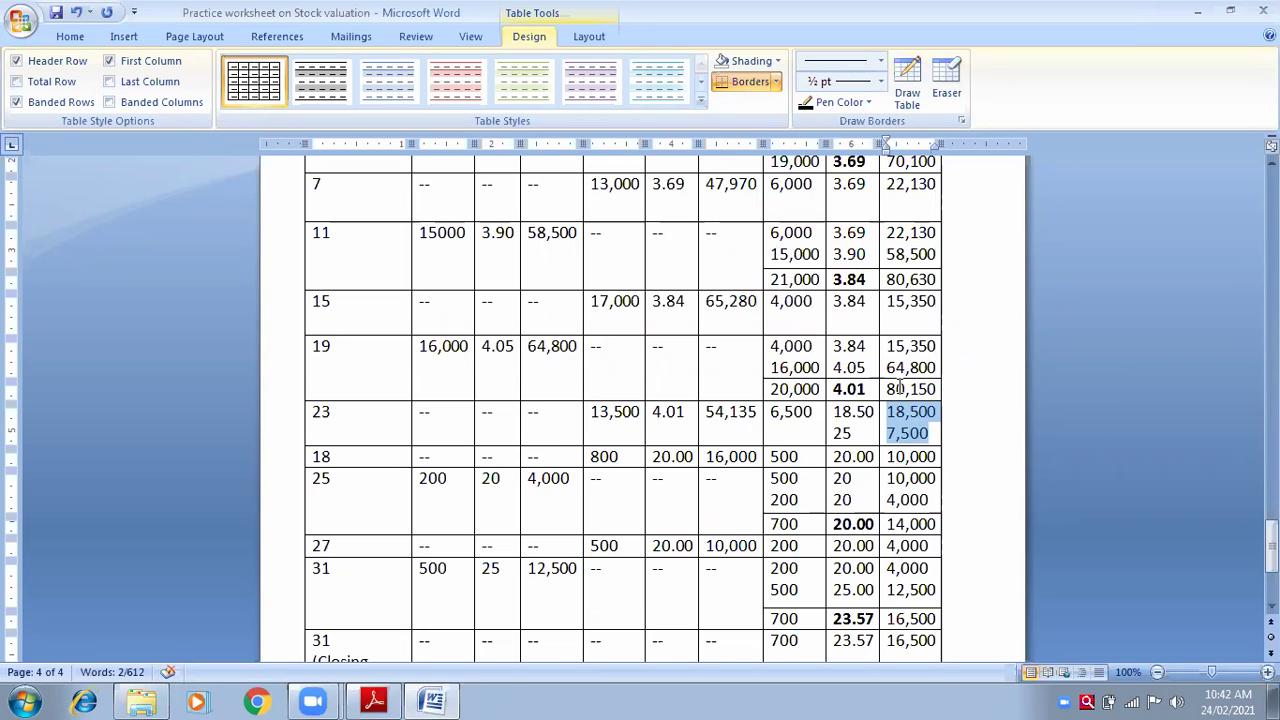
pyautogui.write('26,015')
pyautogui.click(896, 414)
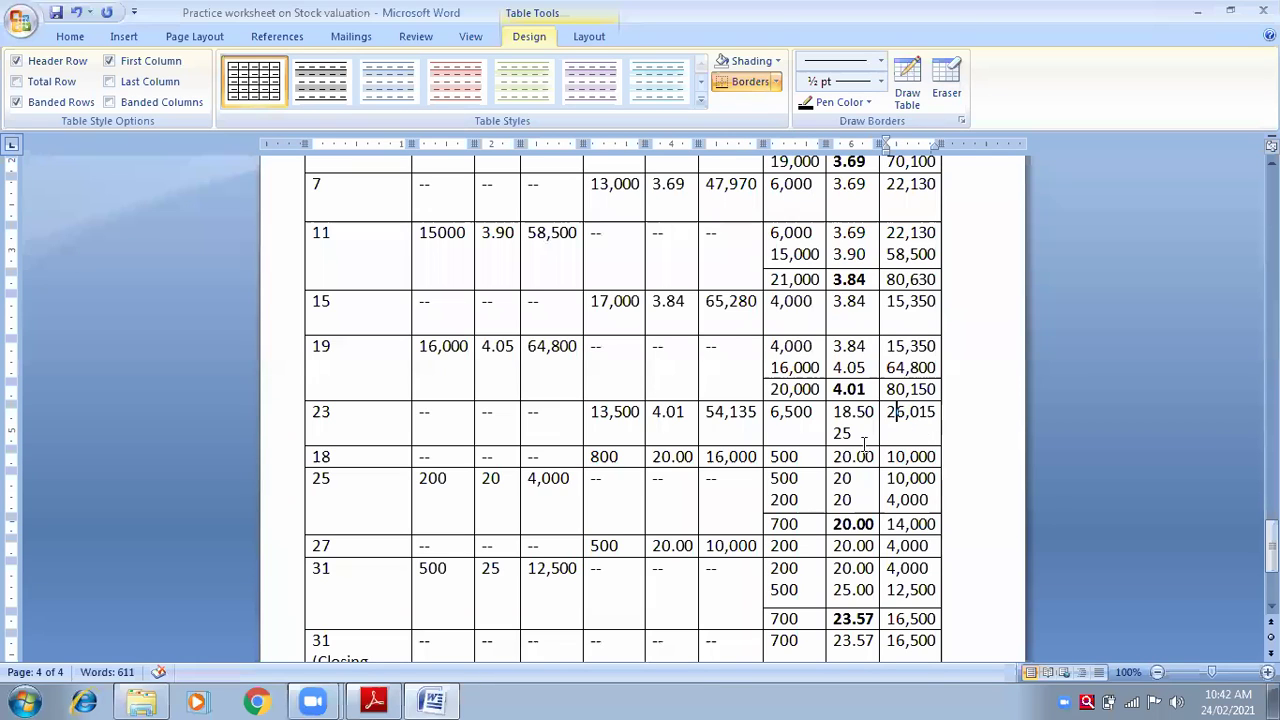
# Step: Replace both date 23 balance rates with a single rate of 4.01
pyautogui.click(829, 414)
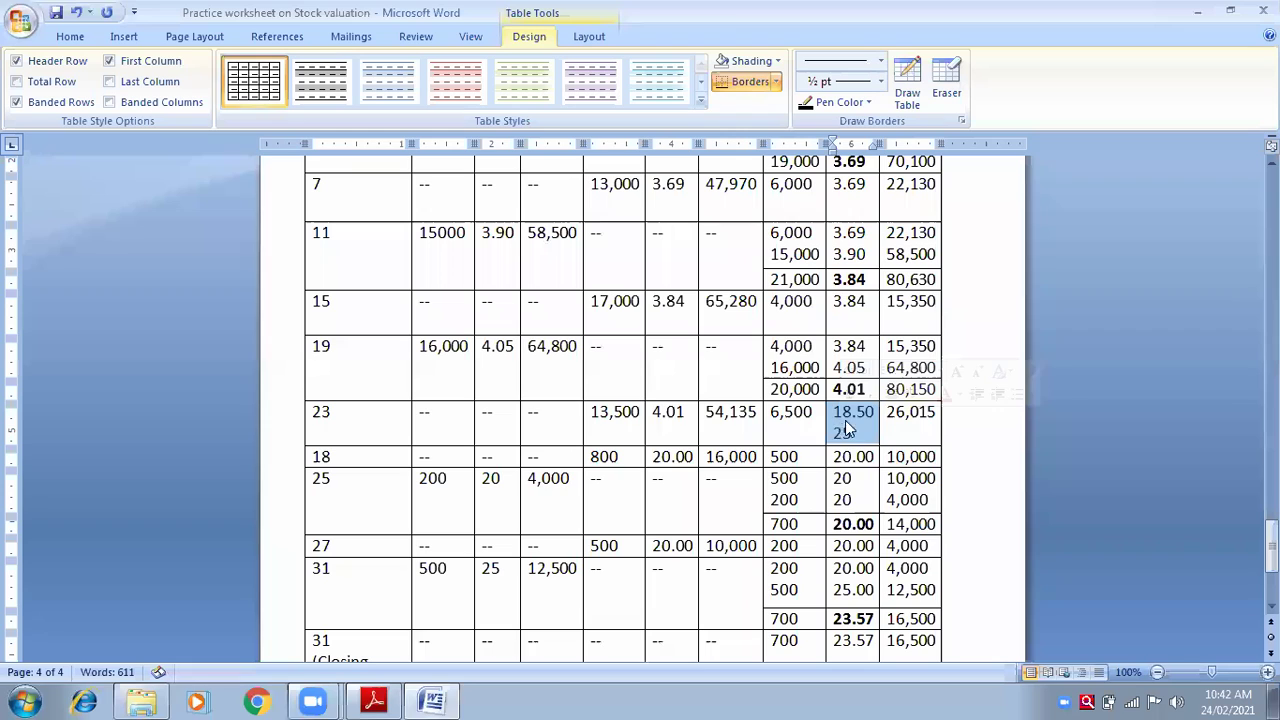
pyautogui.click(834, 412)
pyautogui.moveTo(834, 412); pyautogui.dragTo(853, 438)
pyautogui.press('Delete')
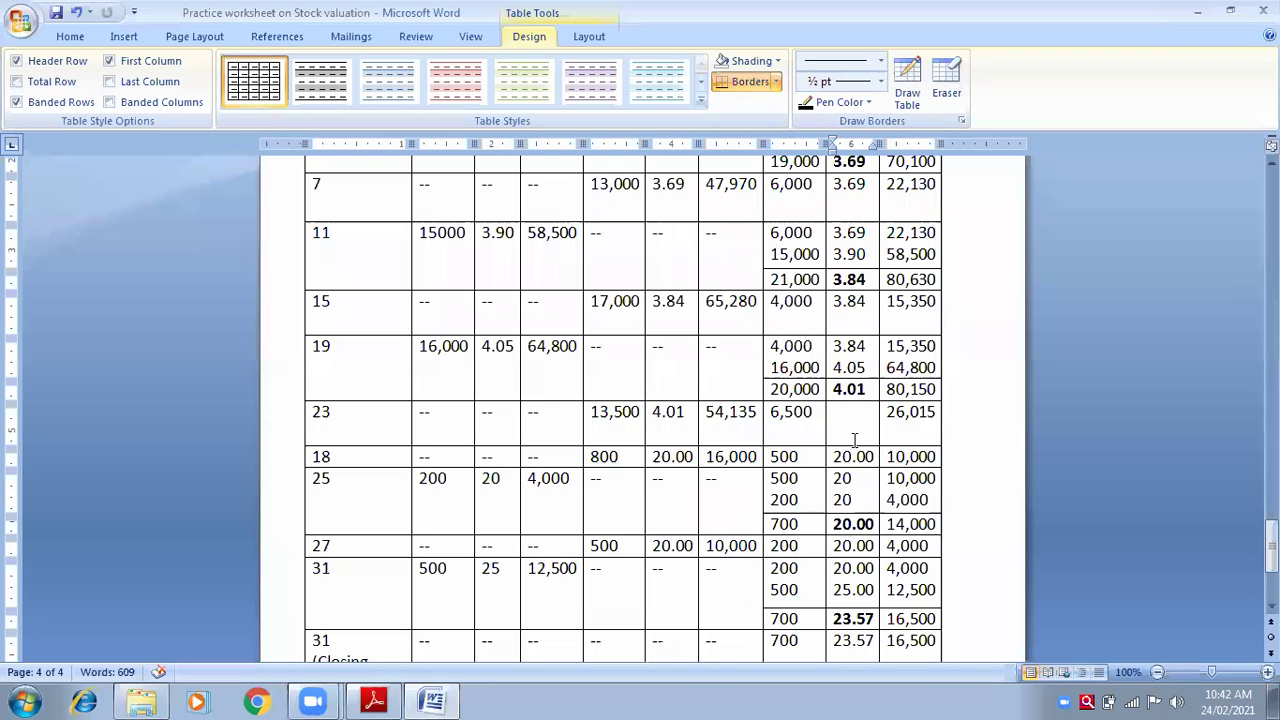
pyautogui.write('4.01')
pyautogui.click(892, 425)
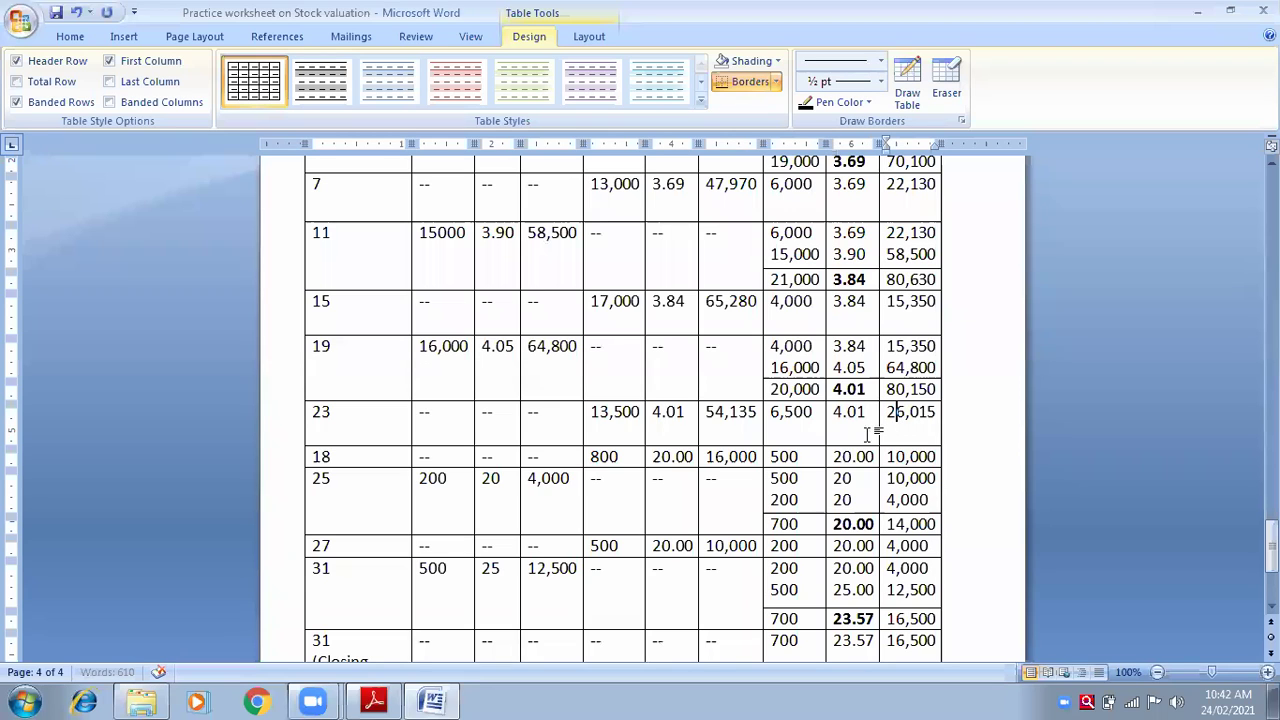
pyautogui.click(841, 435)
pyautogui.press('End')
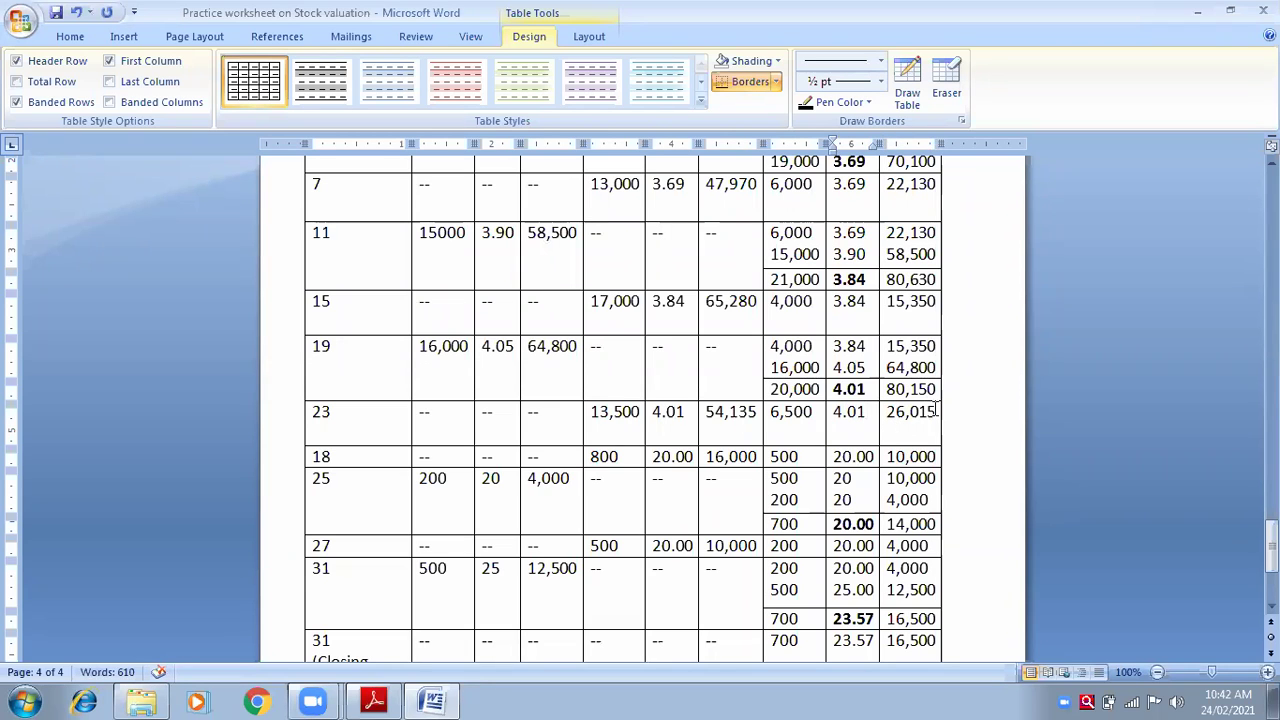
pyautogui.click(900, 432)
pyautogui.press('BackSpace')
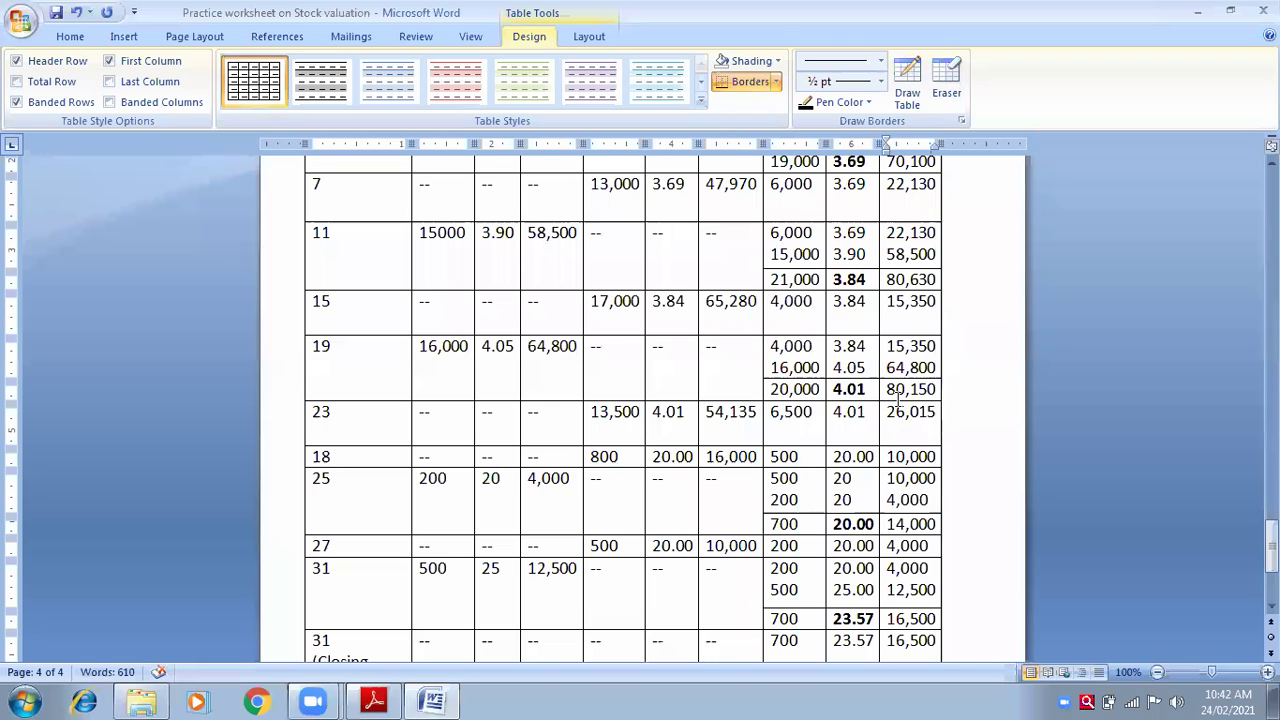
pyautogui.click(815, 418)
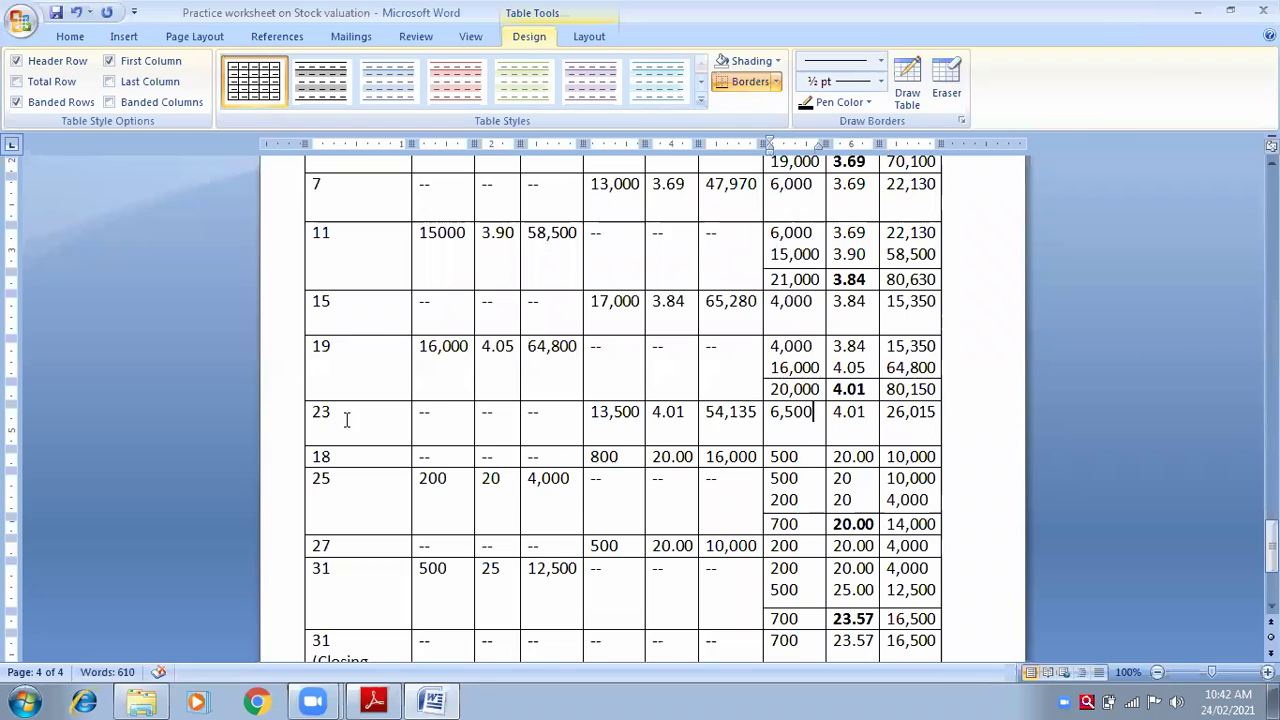
# Step: Check the next transaction in the PDF problem and change the date of the row below date 23 to 27
pyautogui.hotkey('alt', 'Tab')
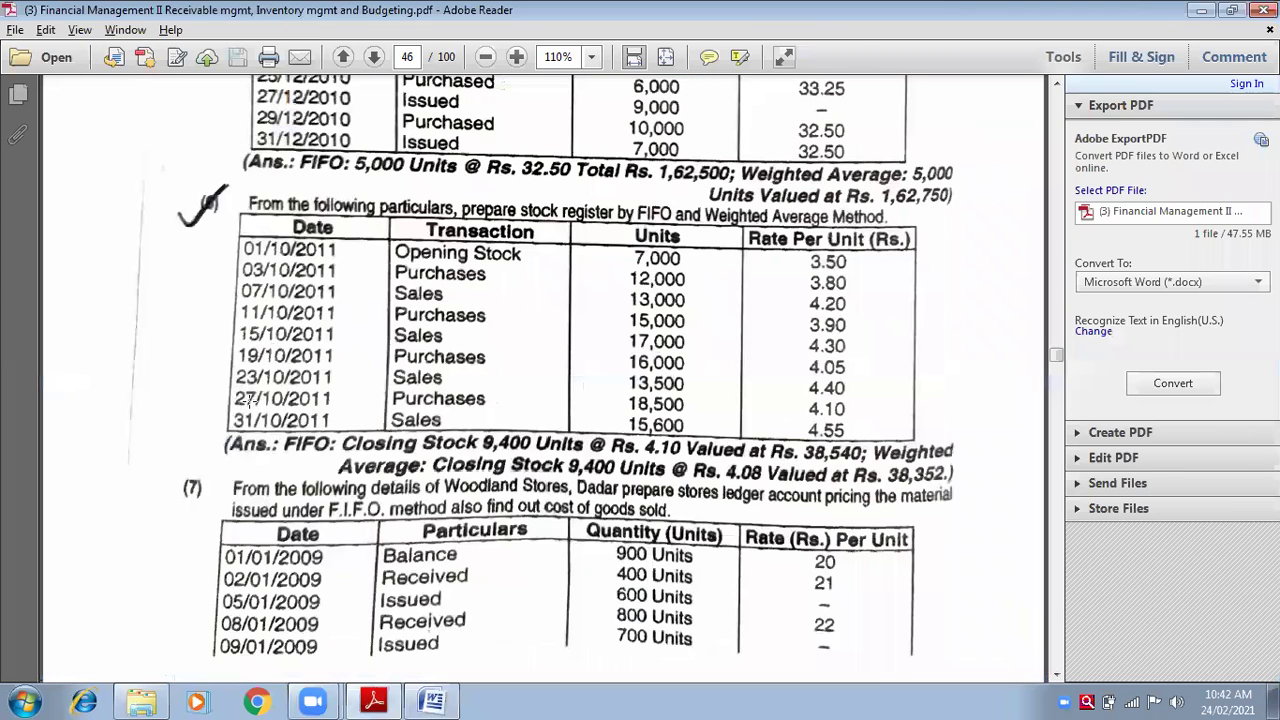
pyautogui.hotkey('alt', 'Tab')
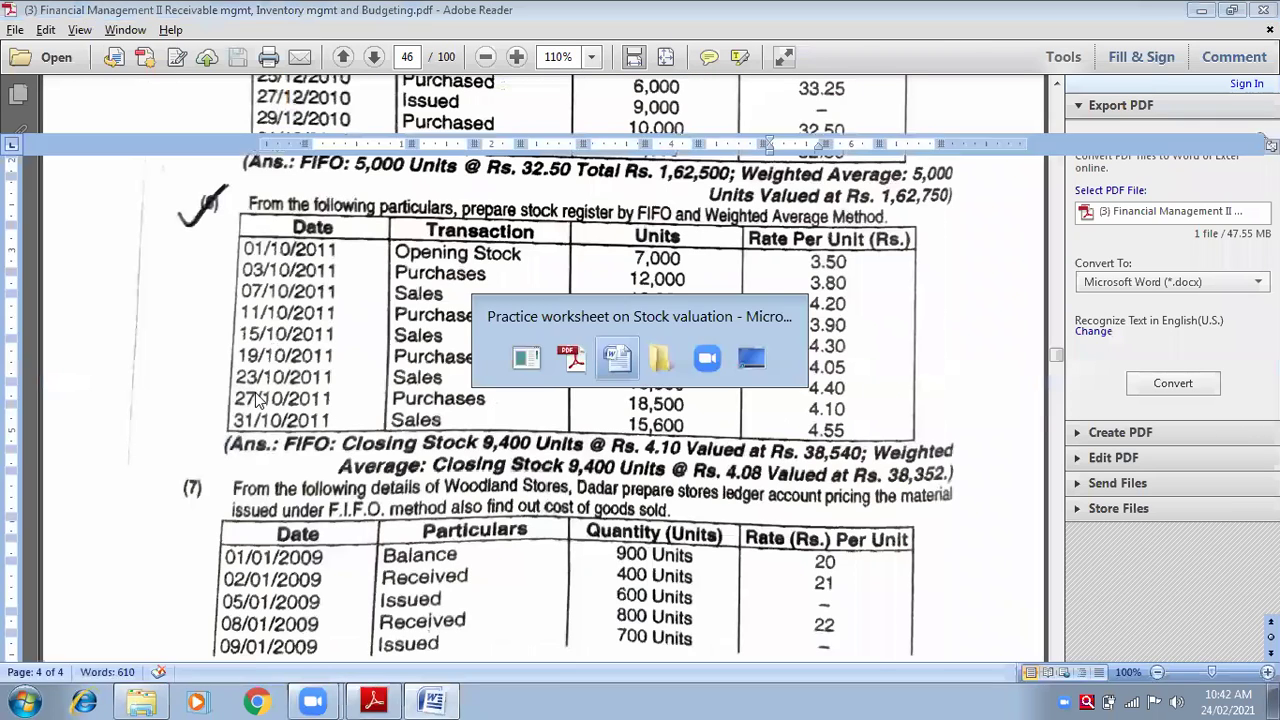
pyautogui.click(330, 545)
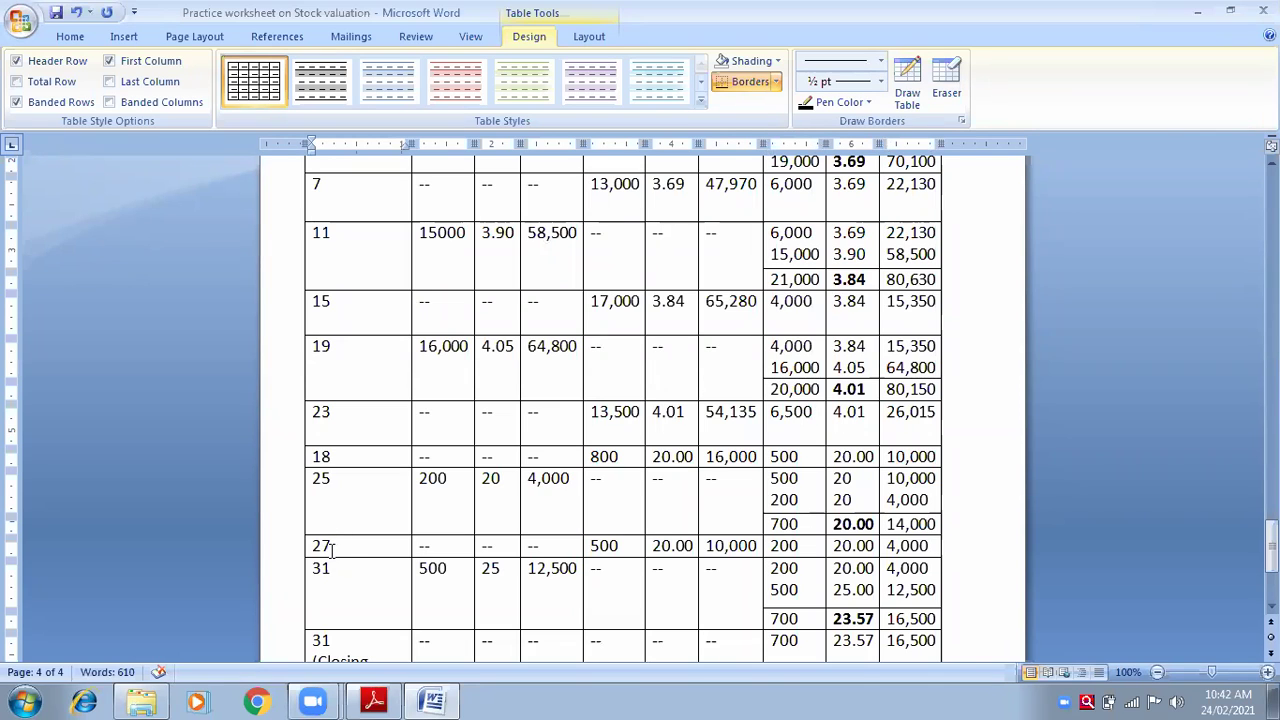
pyautogui.click(331, 456)
pyautogui.press('BackSpace')
pyautogui.press('BackSpace')
pyautogui.write('27')
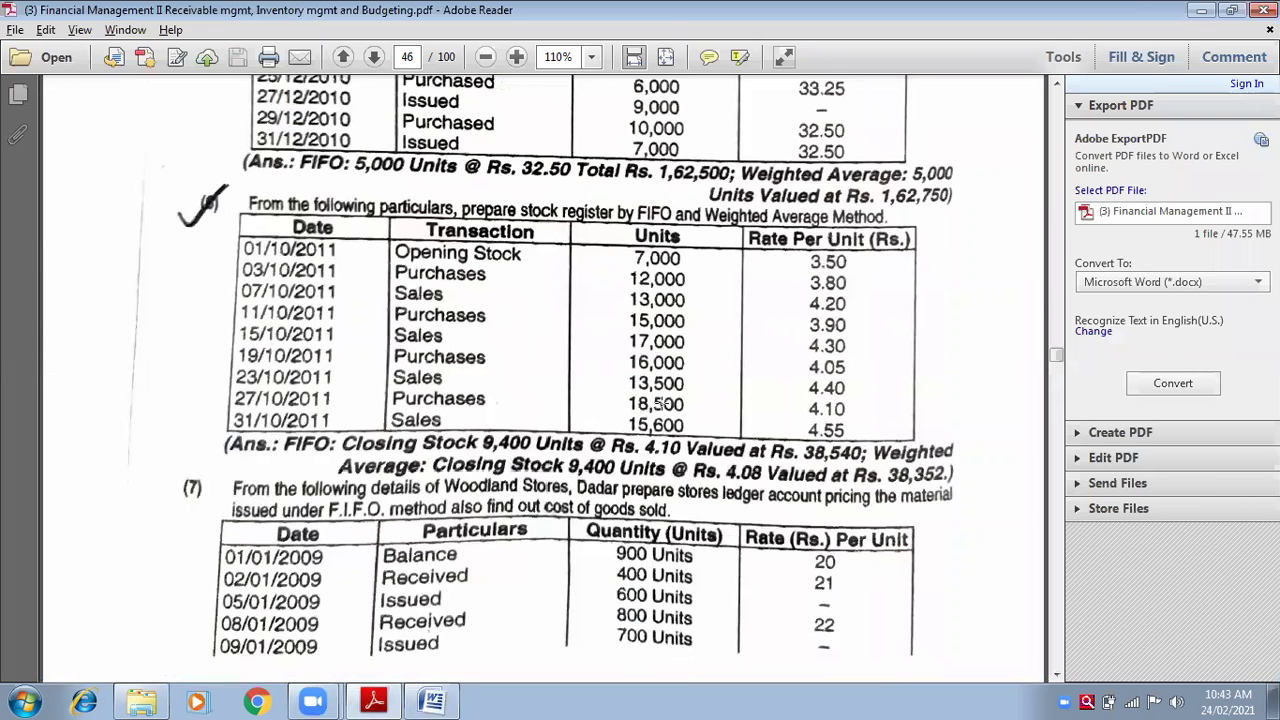
# Step: Enter the date 27 receipt from the PDF problem as quantity 18,500, rate 4.10 and amount 75,850
pyautogui.hotkey('alt', 'Tab')
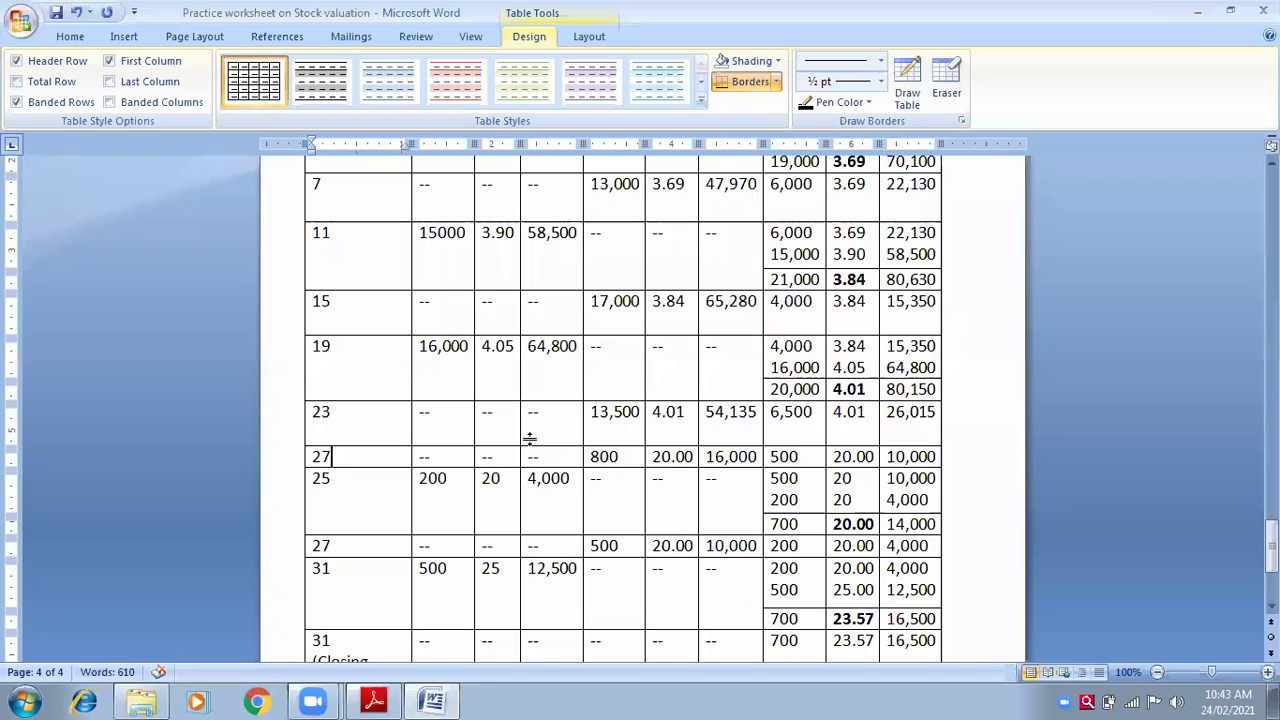
pyautogui.press('Tab')
pyautogui.write('18,500')
pyautogui.press('Tab')
pyautogui.write('4.10')
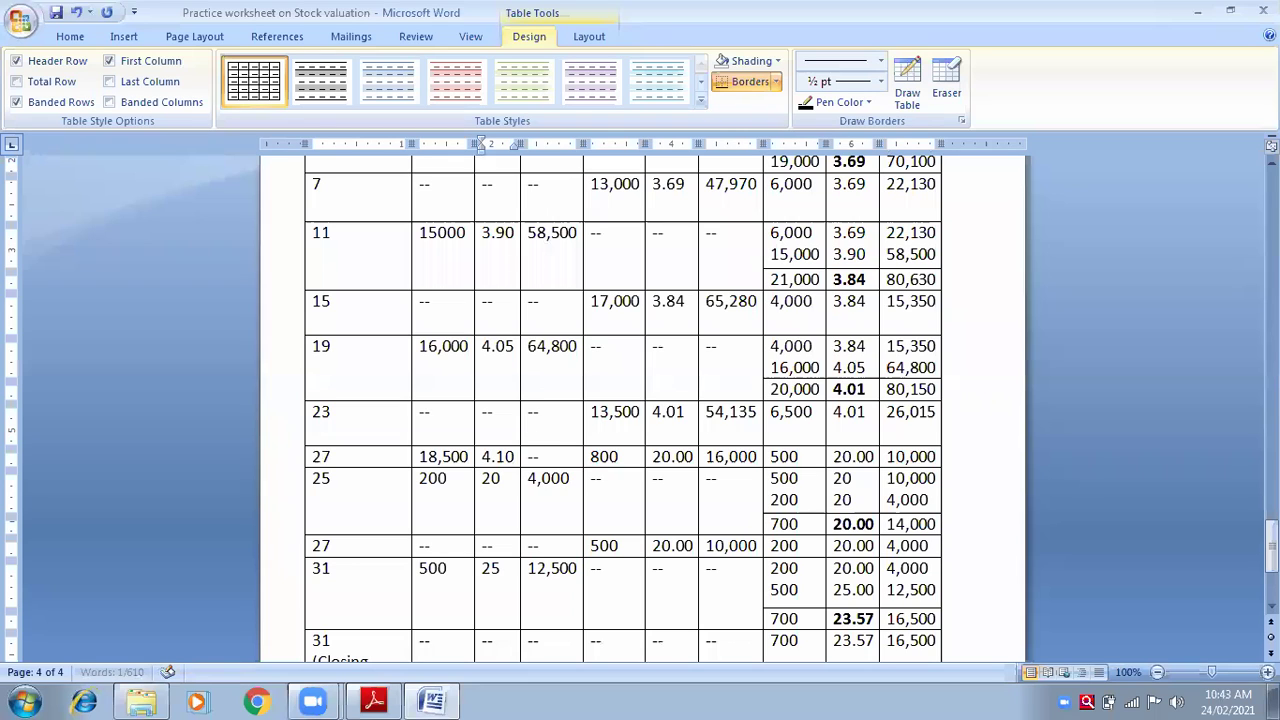
pyautogui.press('Tab')
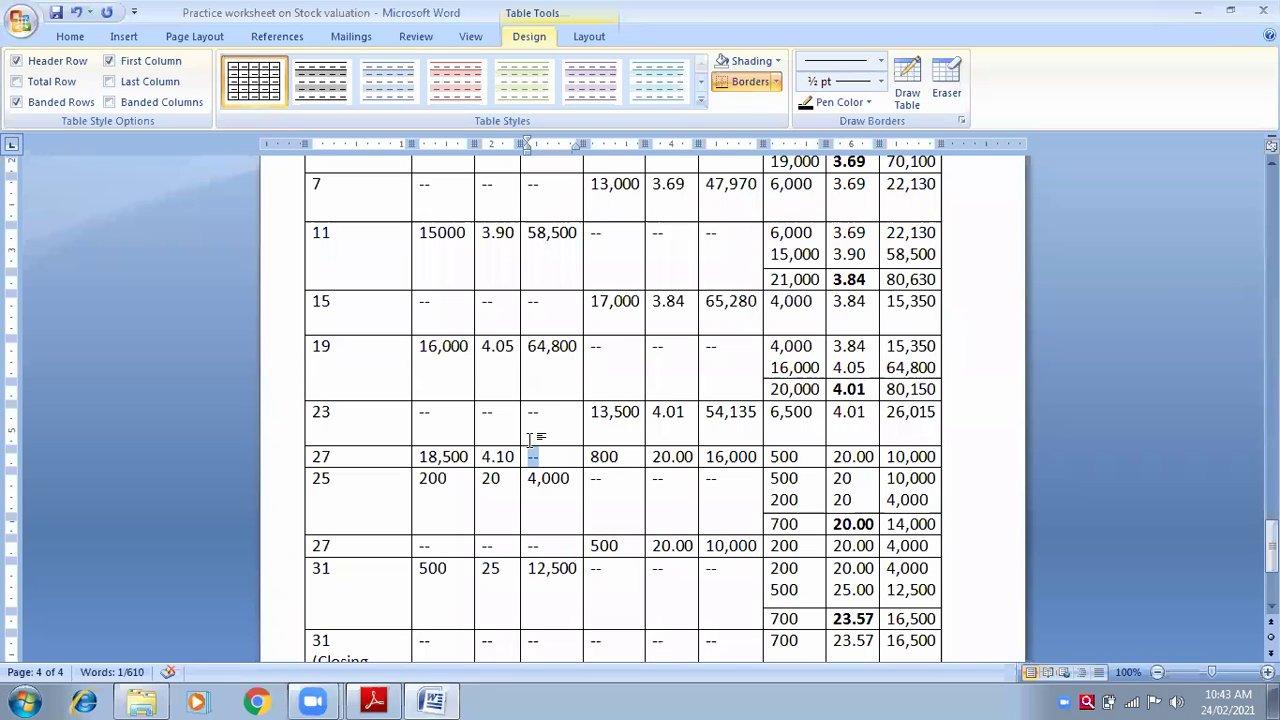
pyautogui.write('75,')
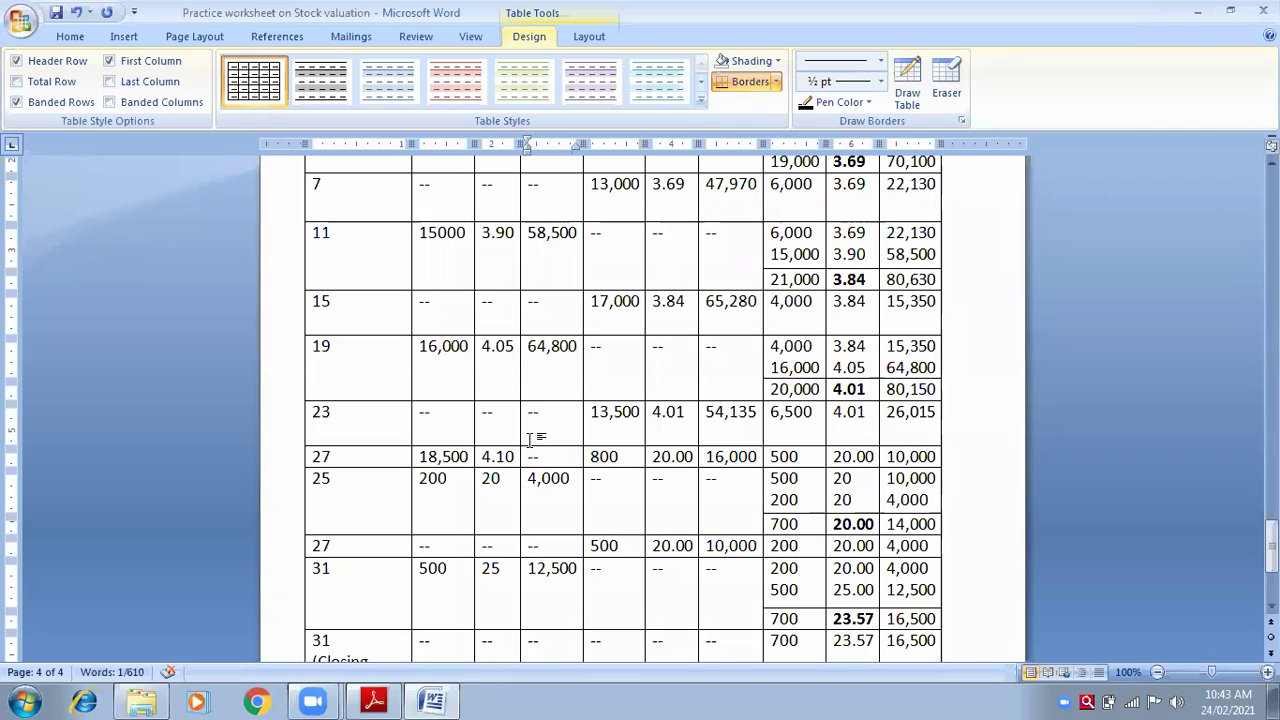
pyautogui.write('850')
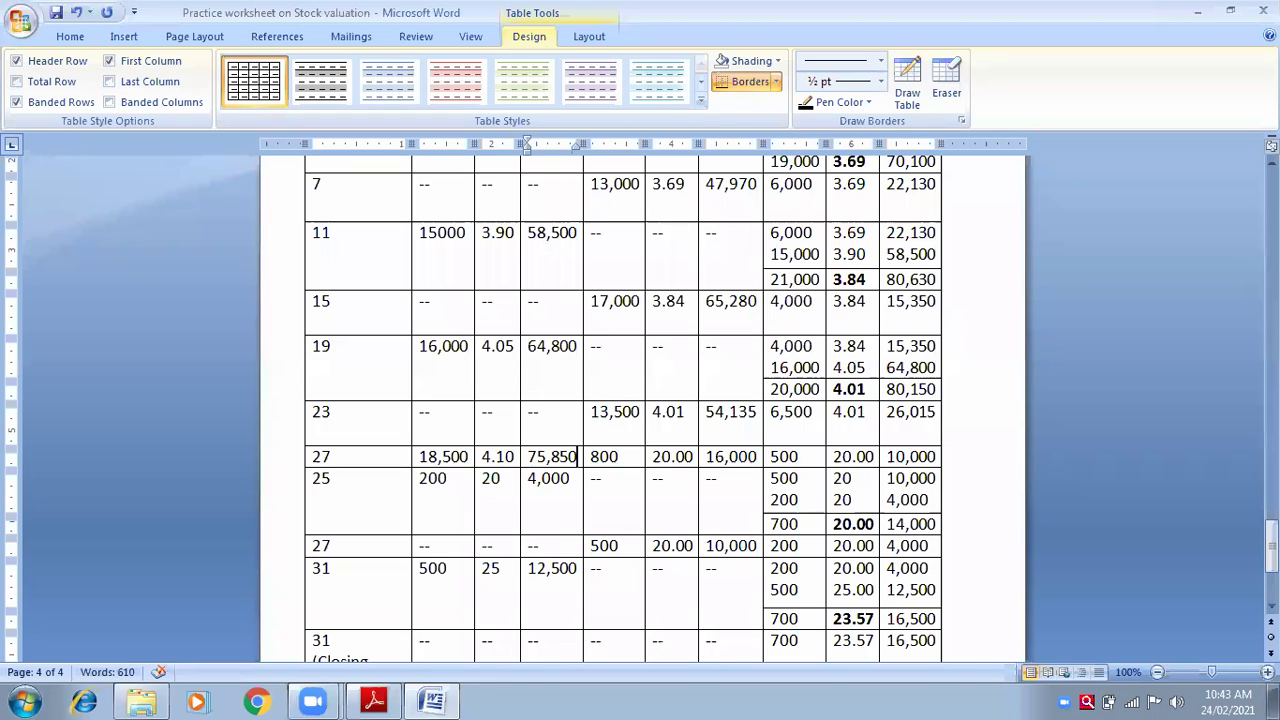
# Step: Replace the date 27 issue quantity, rate and amount with double dashes
pyautogui.press('Tab')
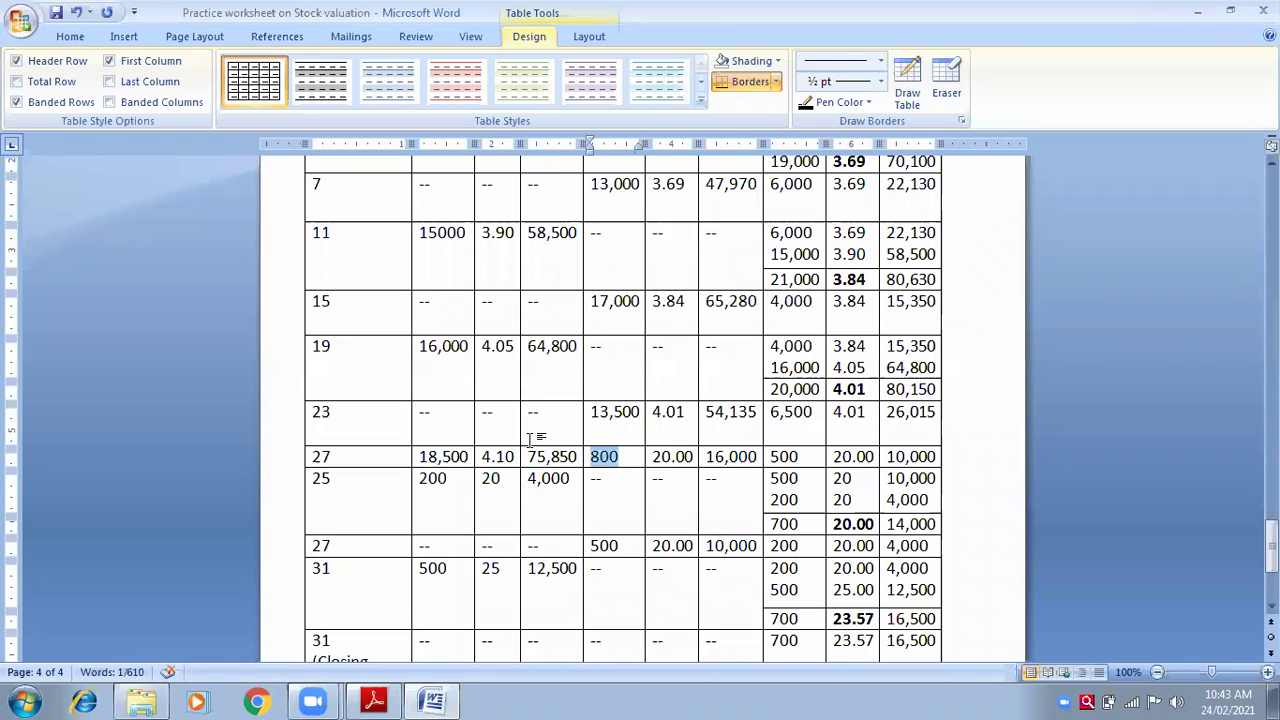
pyautogui.write('--')
pyautogui.press('Tab')
pyautogui.write('--')
pyautogui.press('Tab')
pyautogui.write('--')
# Step: Enter the carried-forward balance for date 27 as quantity 6,500, rate 4.01 and amount 26,015
pyautogui.press('Tab')
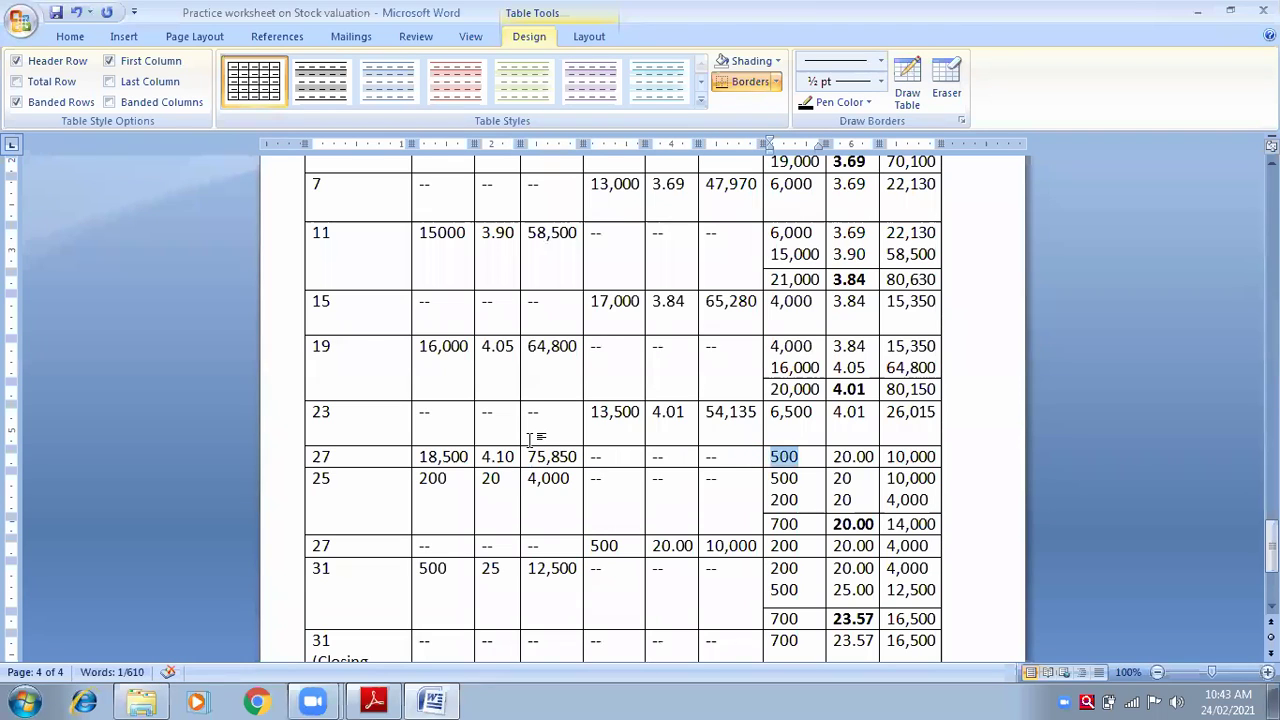
pyautogui.write('6,500')
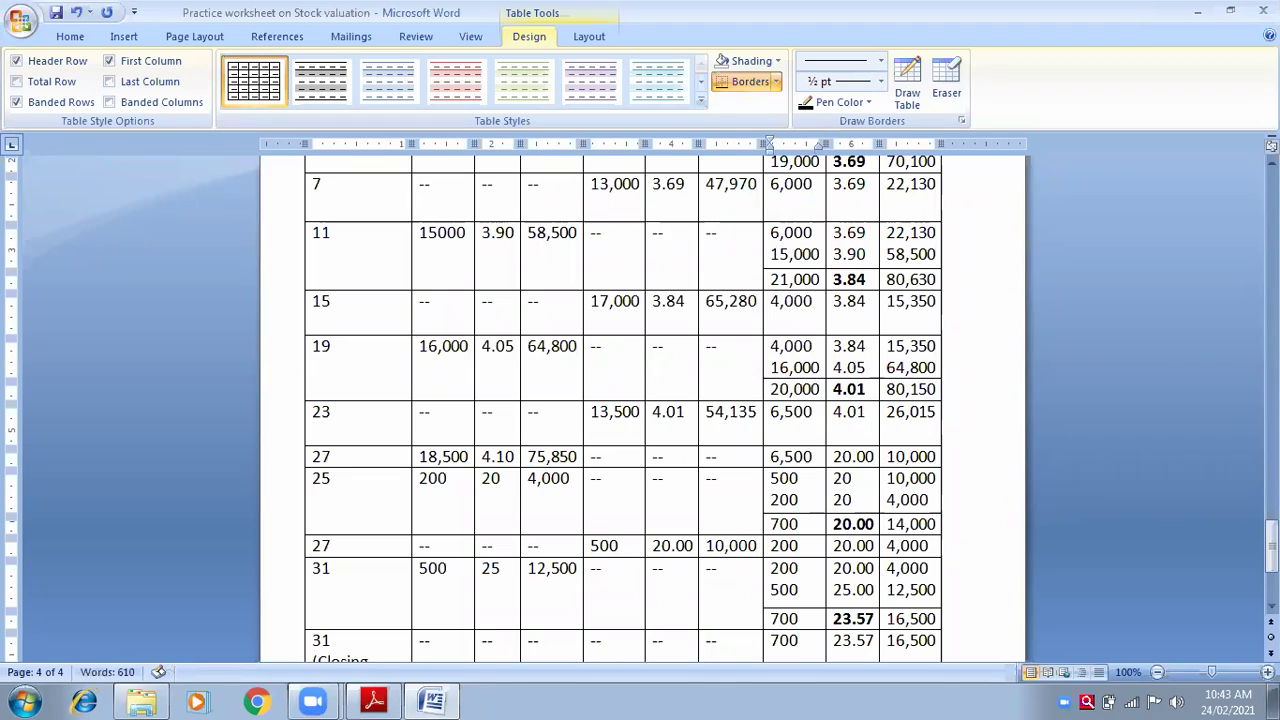
pyautogui.press('Tab')
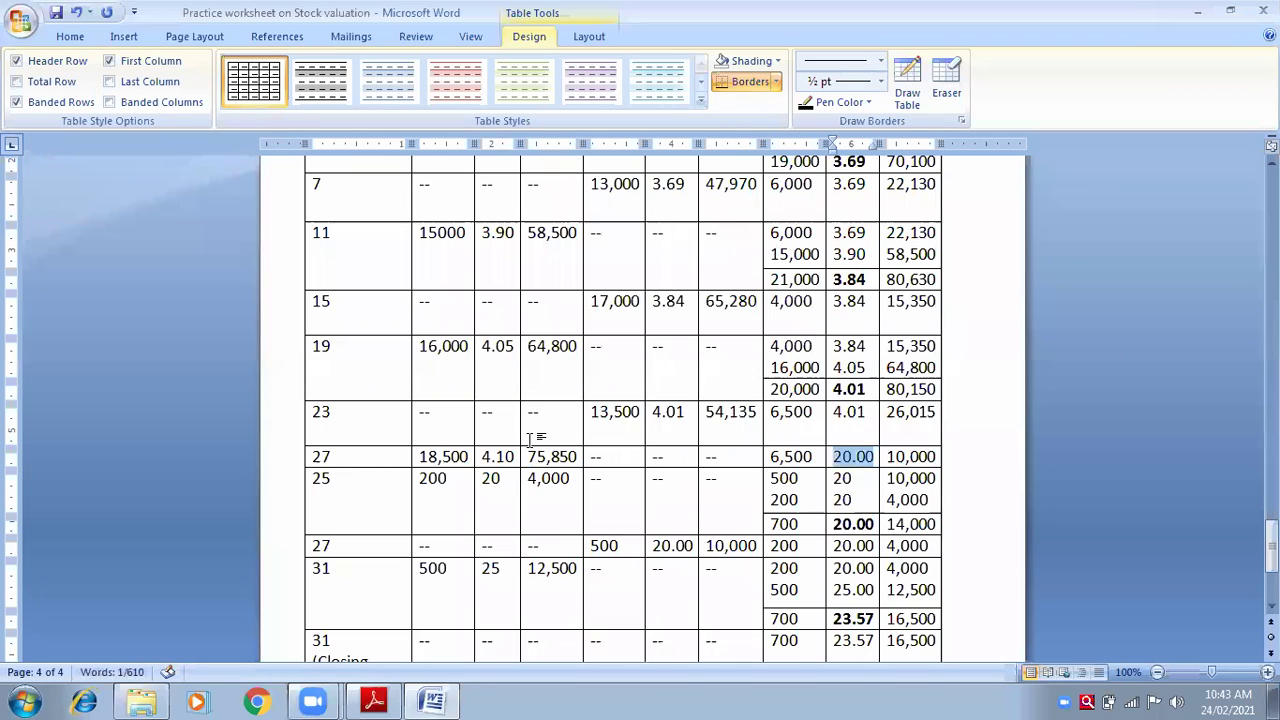
pyautogui.write('4.01')
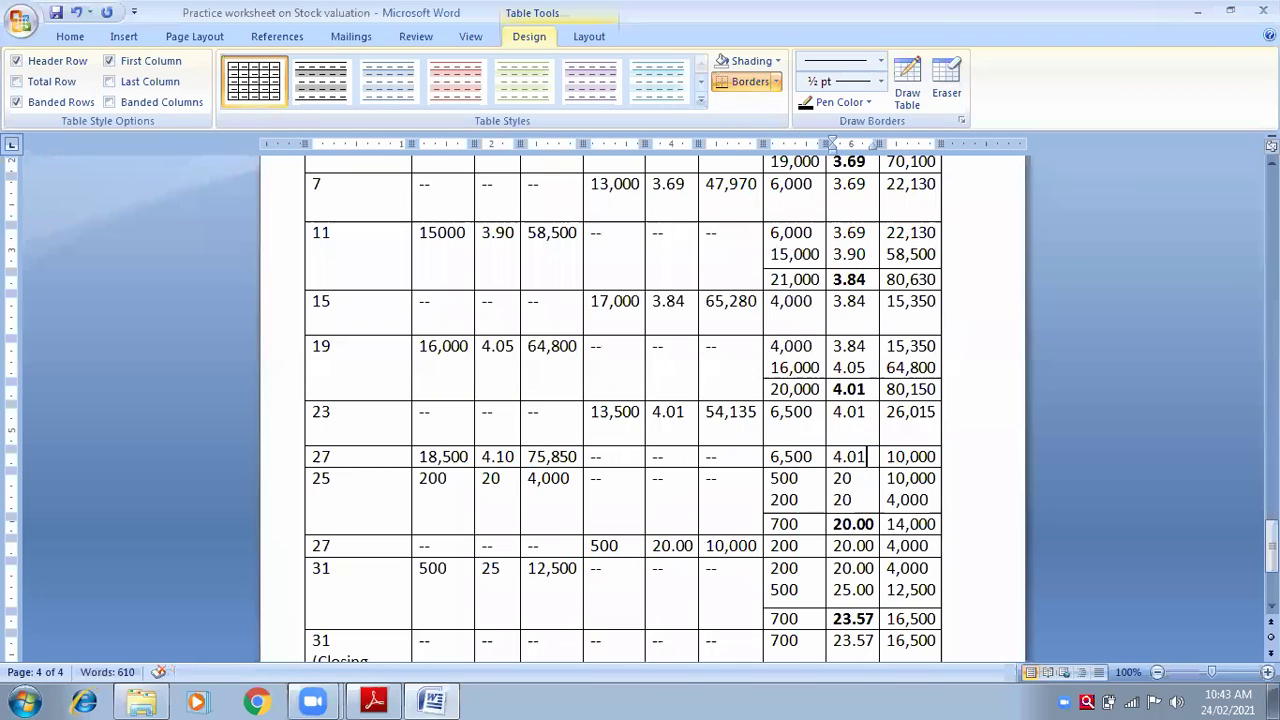
pyautogui.press('Tab')
pyautogui.write('2')
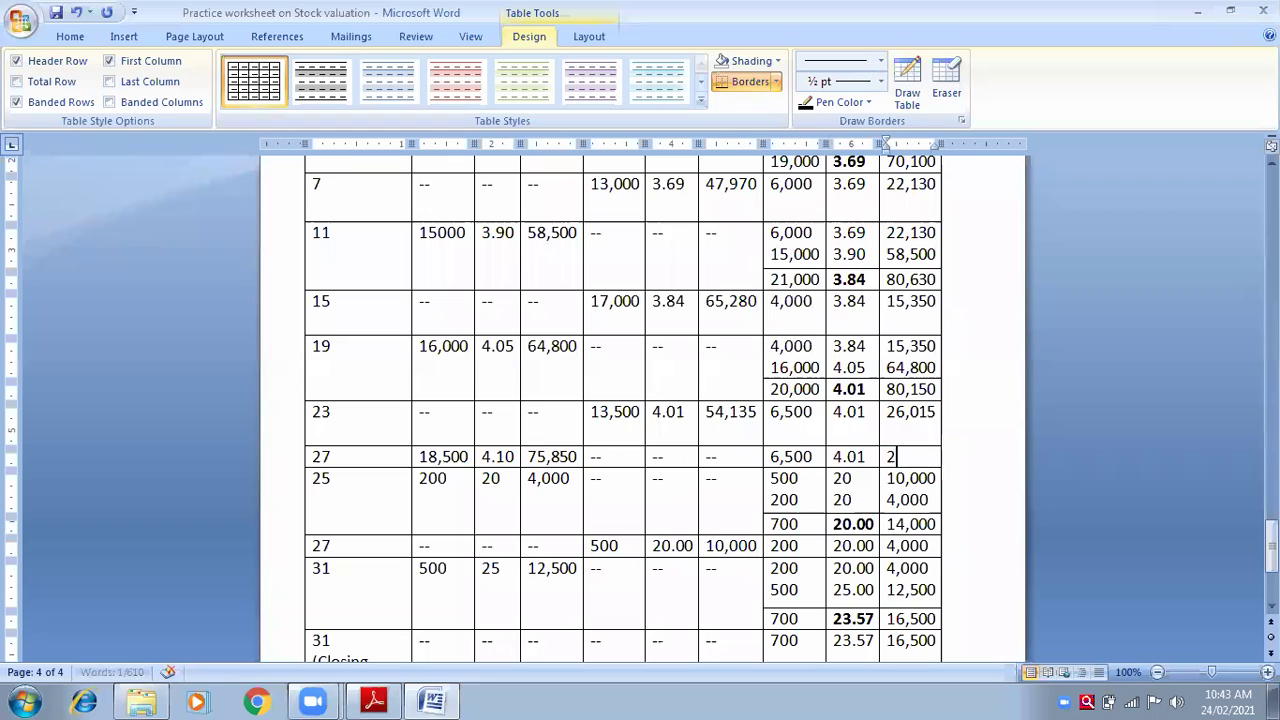
pyautogui.write('6,015')
# Step: Add a second date 27 balance line with quantity 18,500, rate 4.10 and amount 75,850, leaving no empty line beneath it
pyautogui.press('Return')
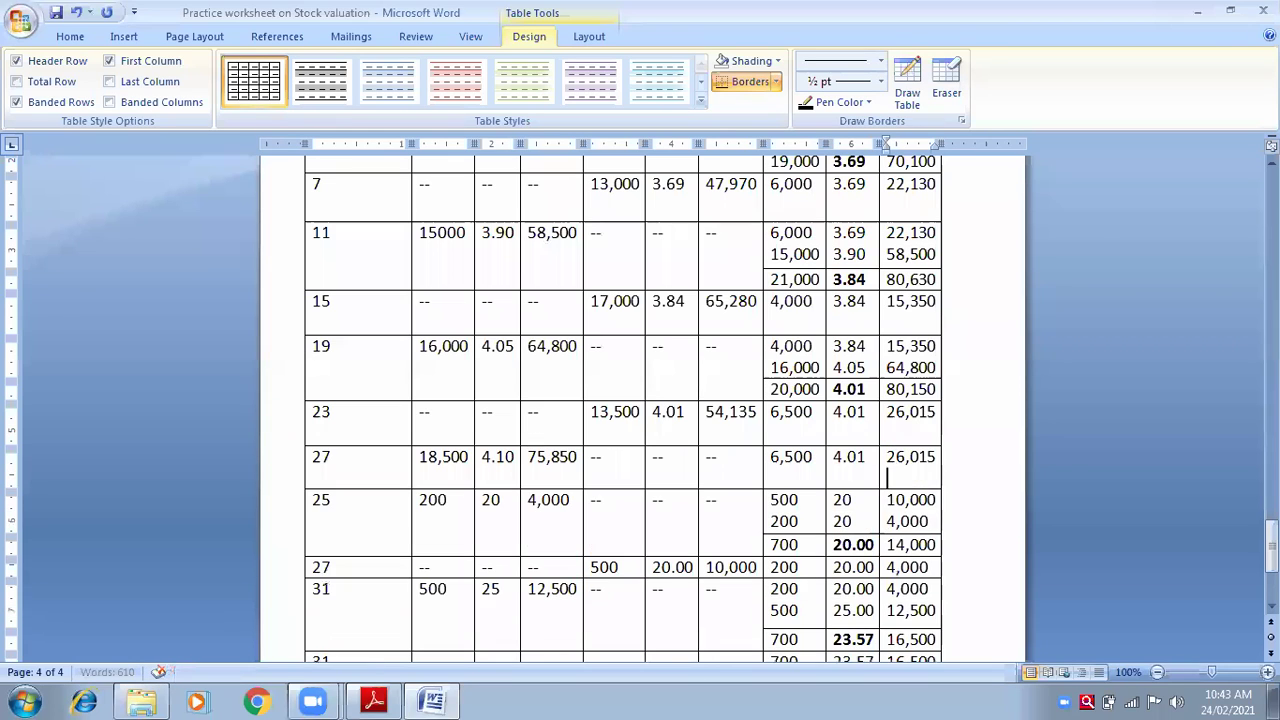
pyautogui.click(794, 466)
pyautogui.press('Return')
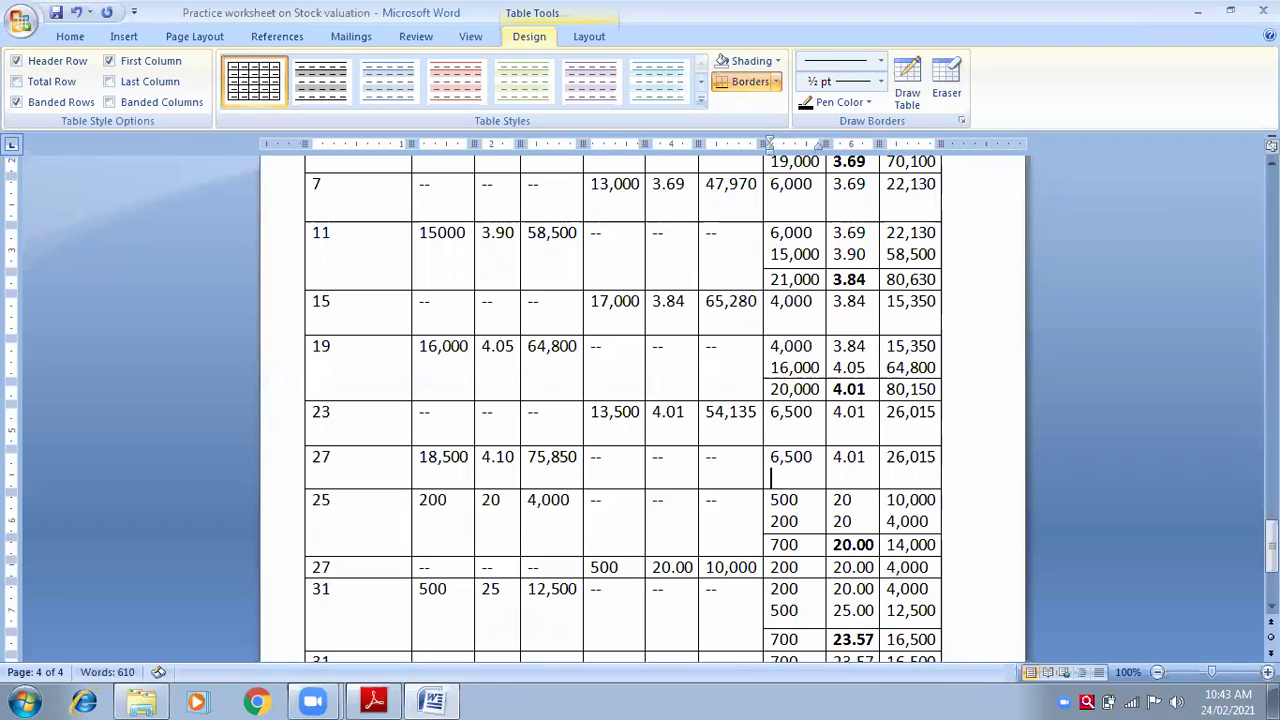
pyautogui.write('18,500')
pyautogui.click(866, 458)
pyautogui.write('4.10')
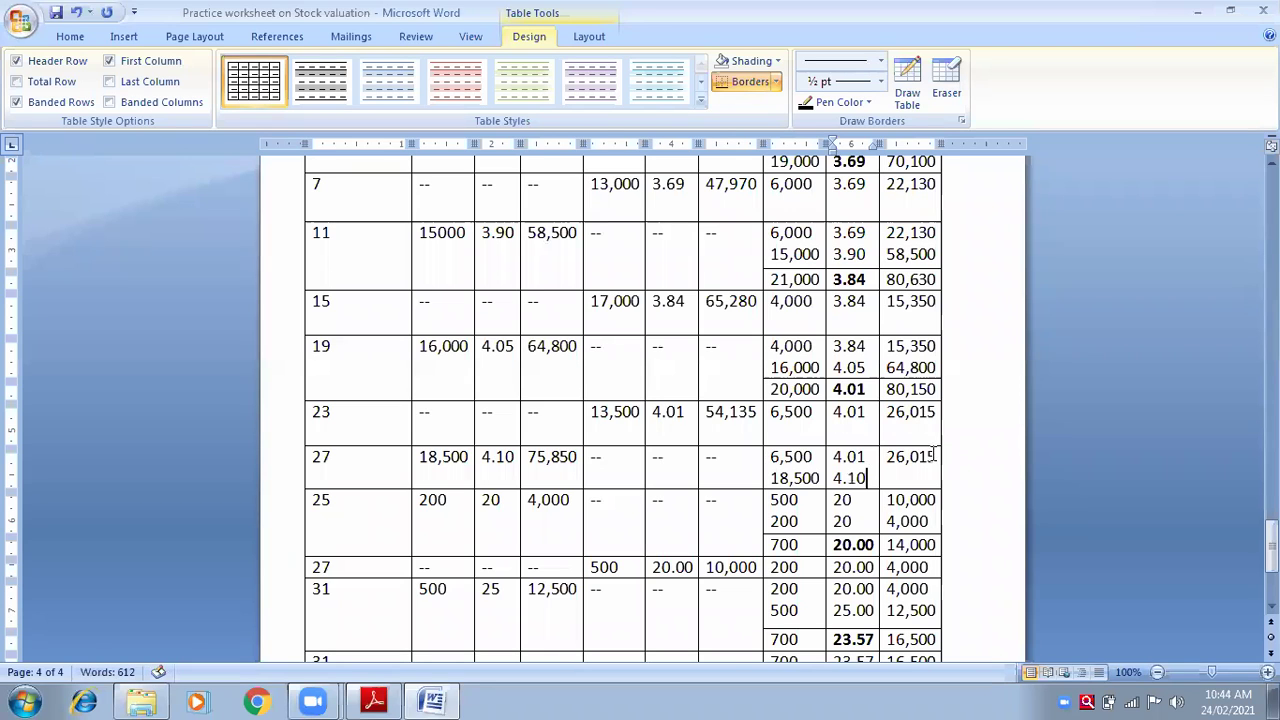
pyautogui.click(932, 456)
pyautogui.press('Return')
pyautogui.write('75,850')
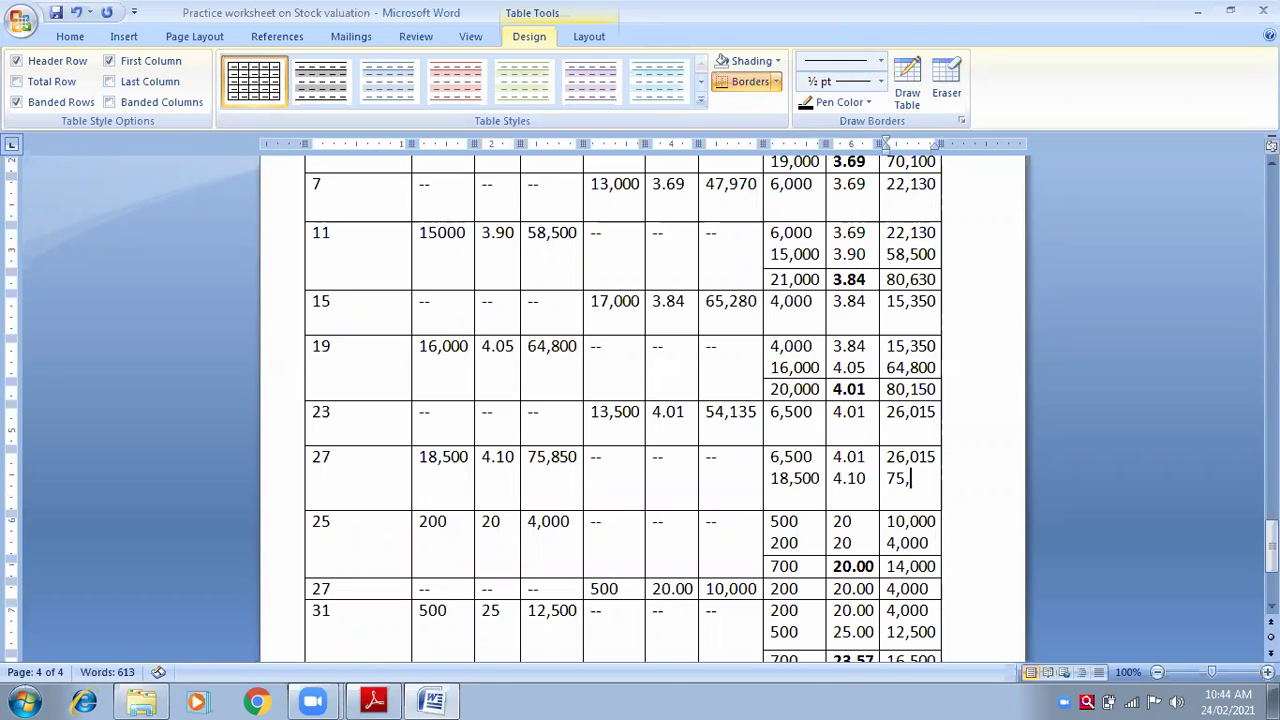
pyautogui.click(902, 499)
pyautogui.press('BackSpace')
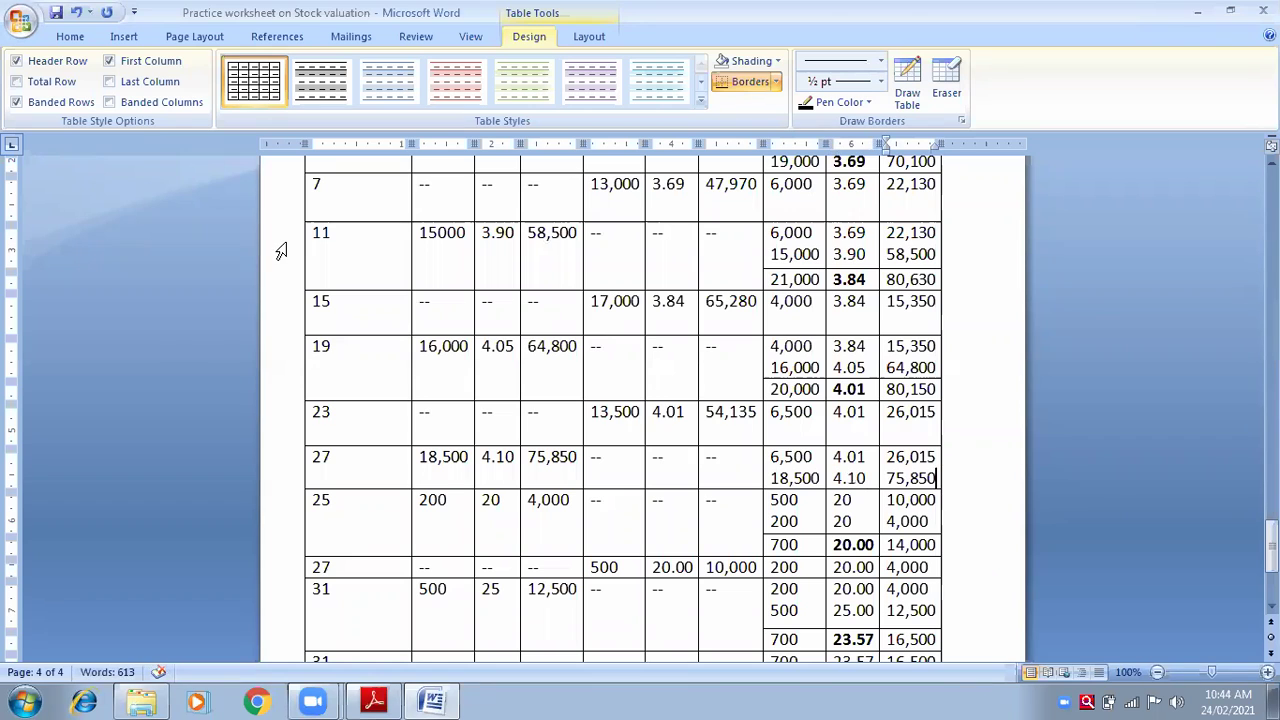
# Step: Try to draw a dividing line under the two date 27 balance lines
pyautogui.click(126, 38)
pyautogui.click(152, 88)
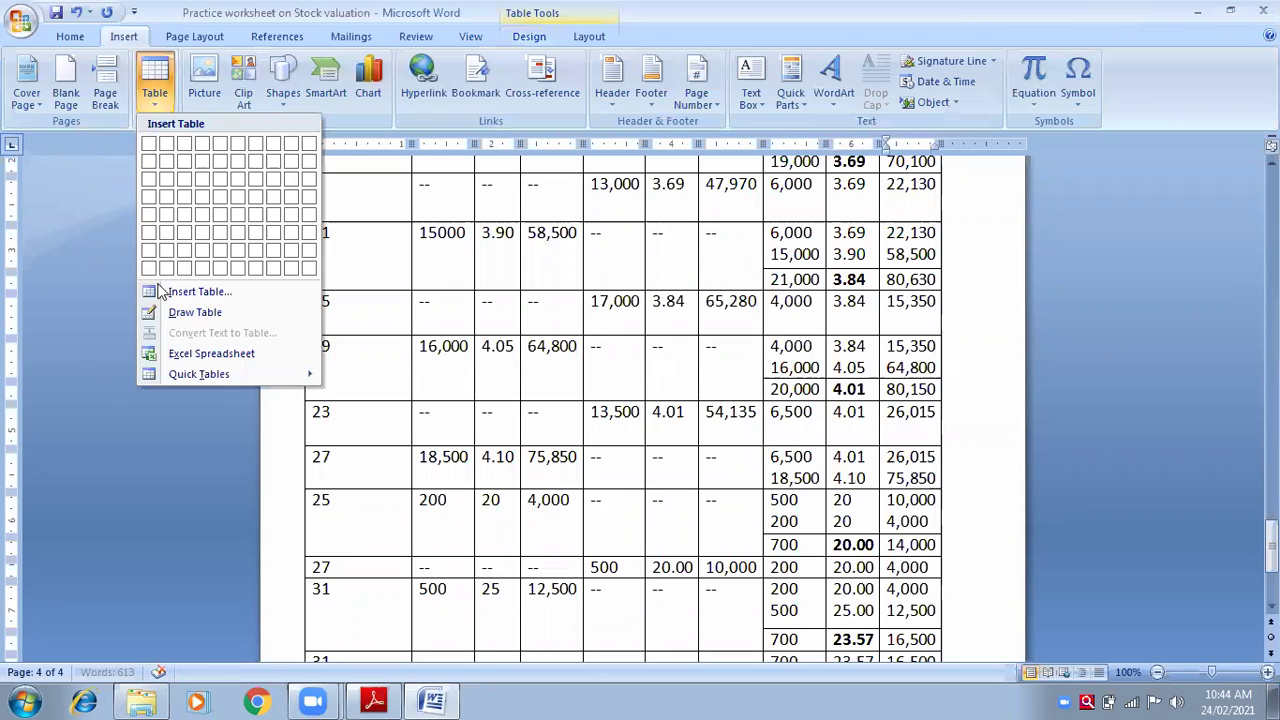
pyautogui.click(195, 312)
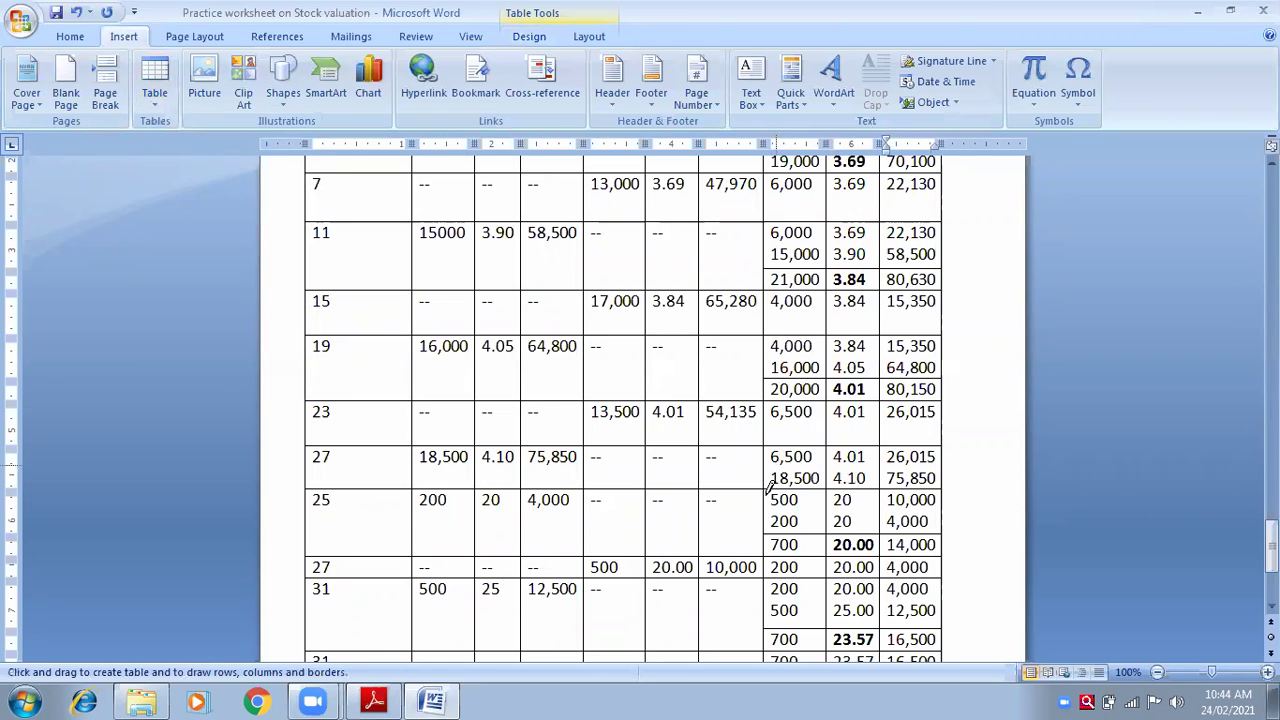
pyautogui.moveTo(766, 485); pyautogui.dragTo(935, 486)
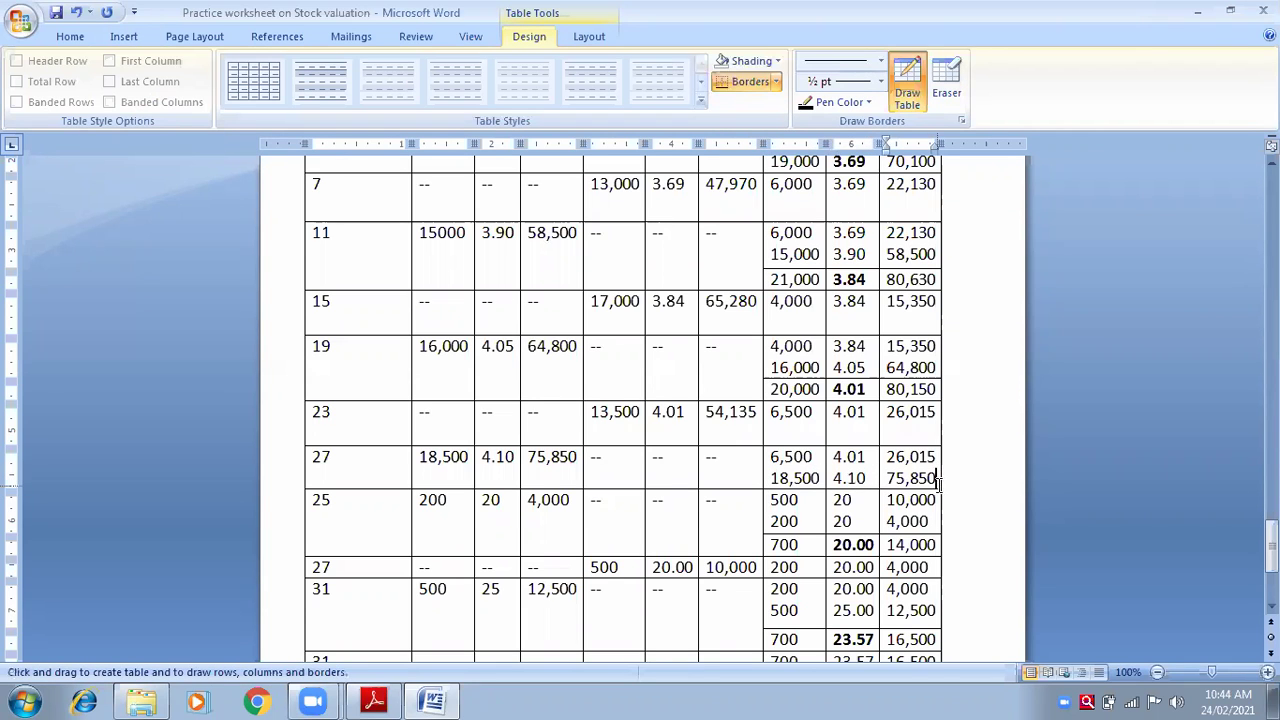
pyautogui.press('Escape')
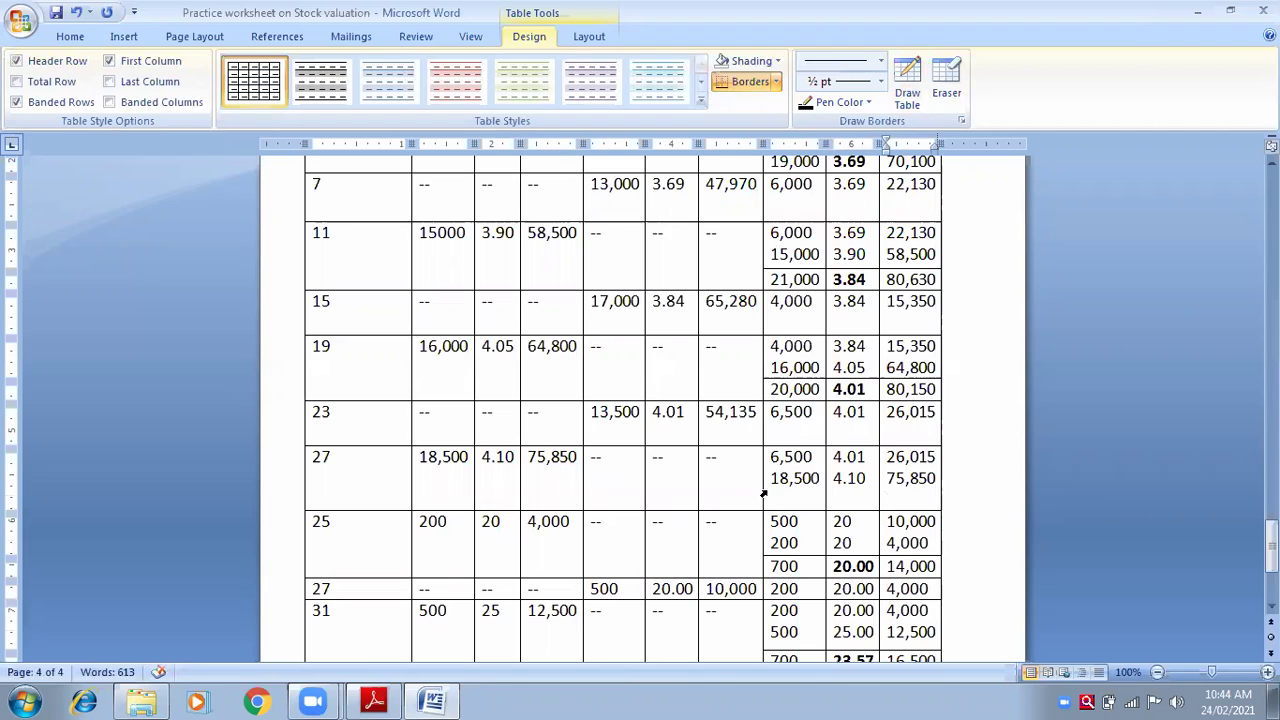
# Step: Draw a horizontal table line beneath the two date 27 balance lines, across quantity, rate and amount, to form a total row
pyautogui.click(124, 36)
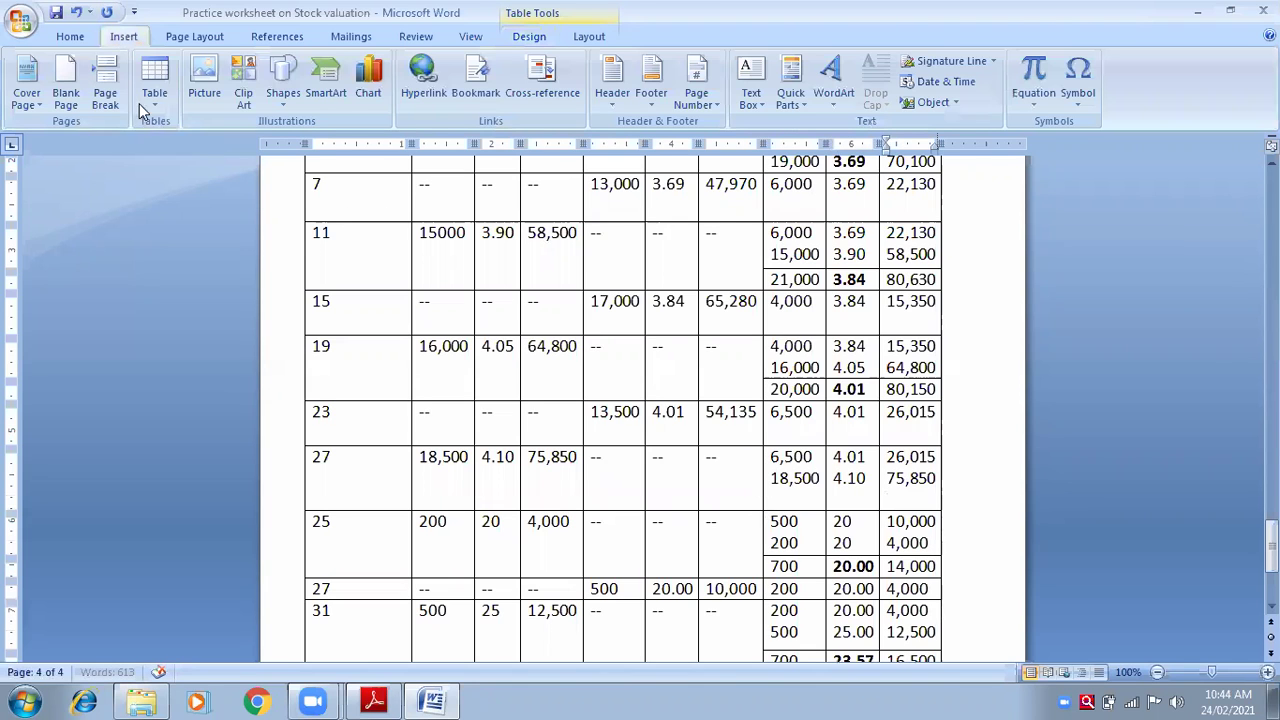
pyautogui.click(143, 108)
pyautogui.click(195, 312)
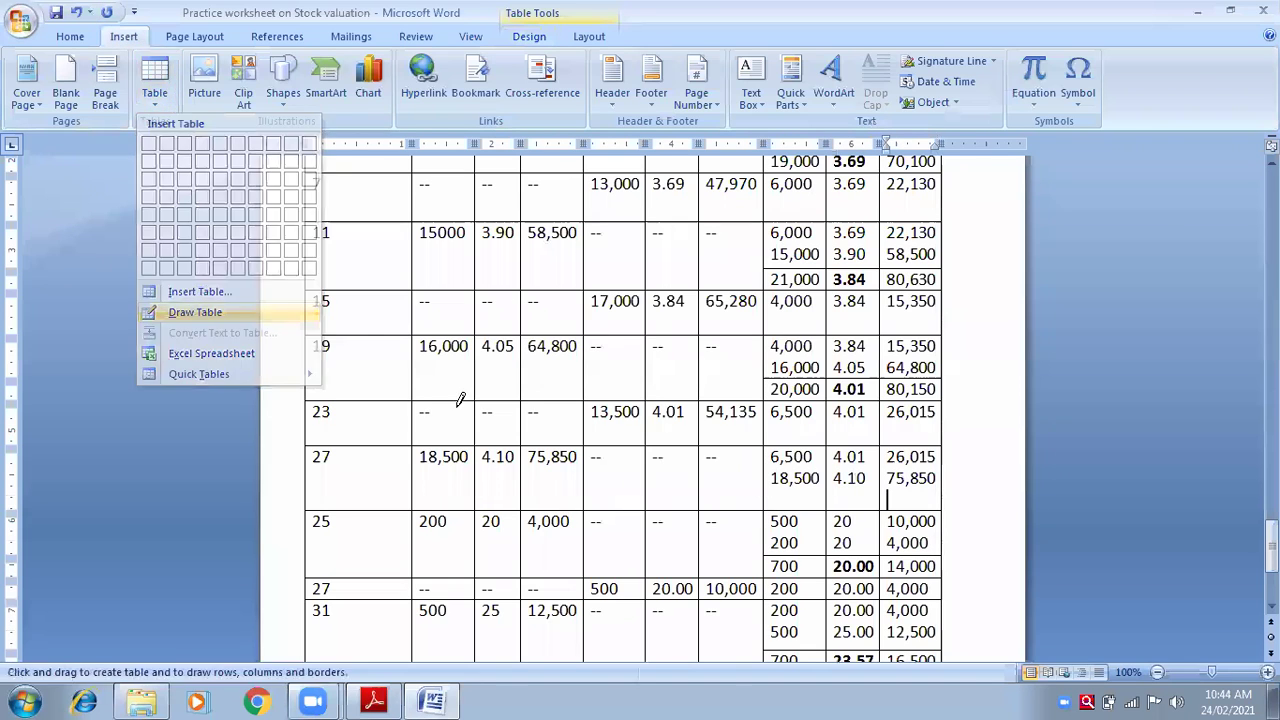
pyautogui.moveTo(770, 482); pyautogui.dragTo(923, 474)
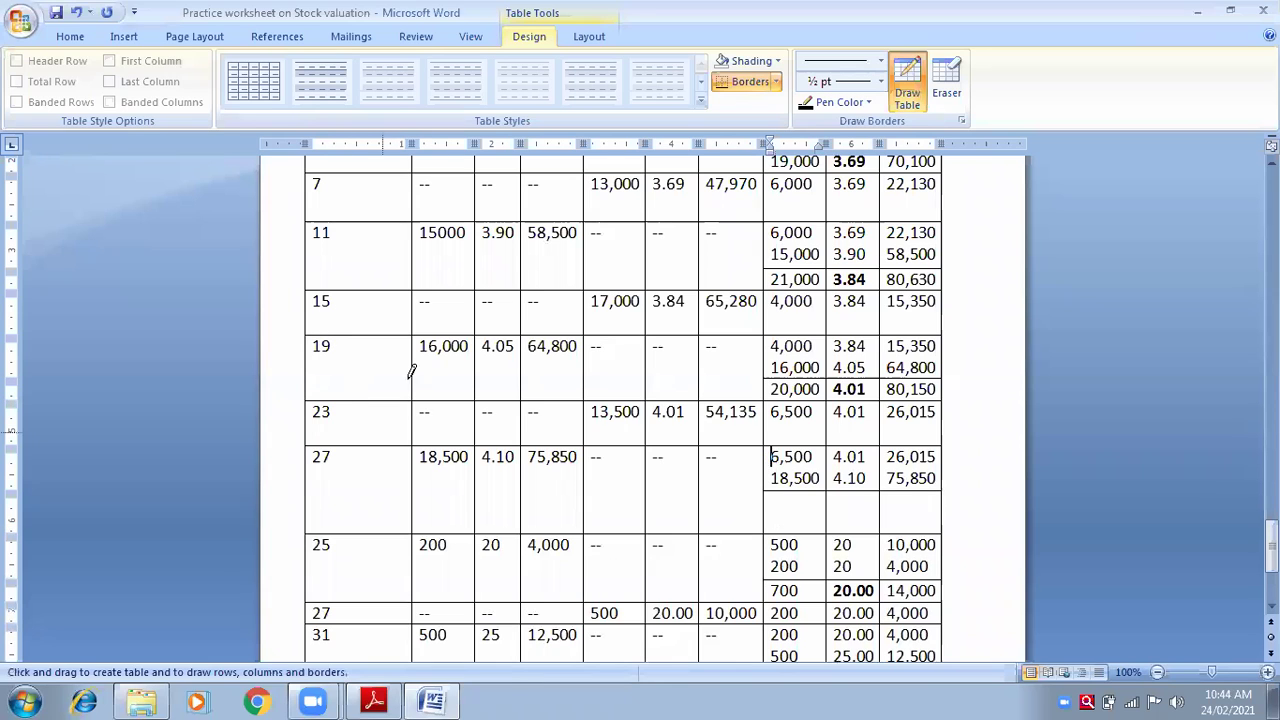
pyautogui.press('Escape')
pyautogui.moveTo(748, 512); pyautogui.dragTo(780, 514)
pyautogui.click(779, 514)
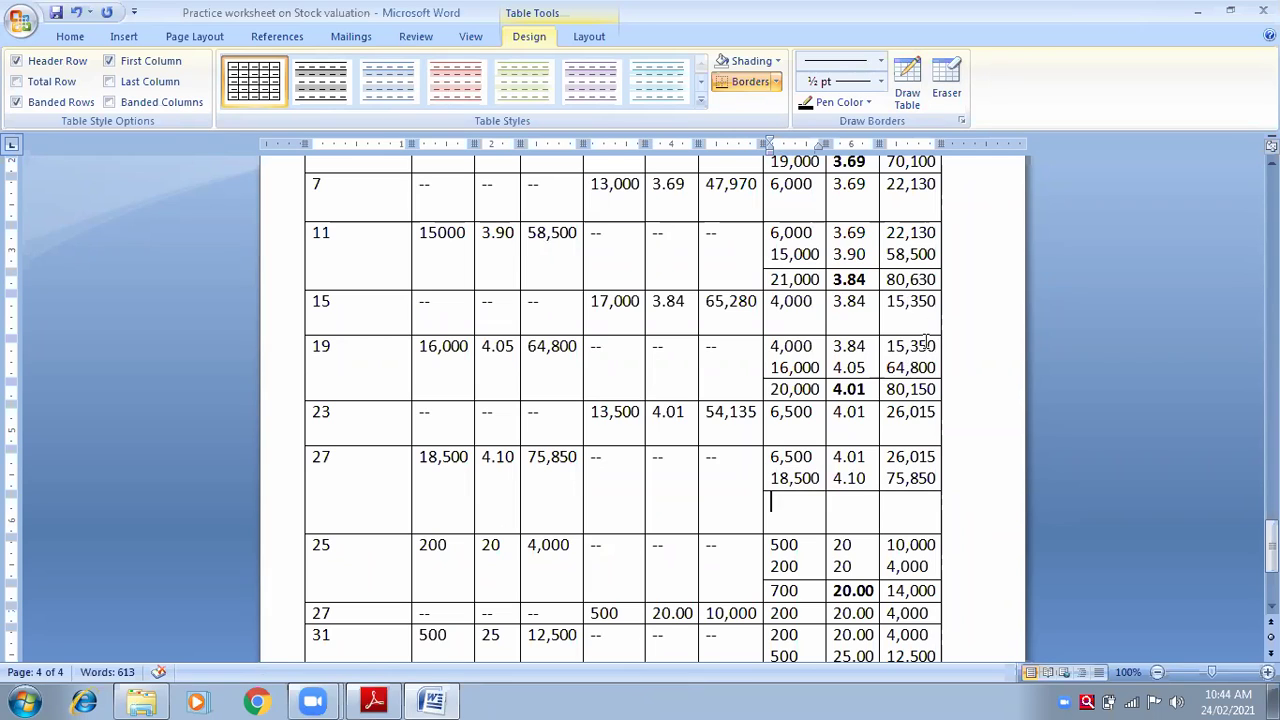
# Step: Examine how the date 15 balance quantity, rate and amount relate to the date 11 total and the date 15 issue
pyautogui.doubleClick(918, 302)
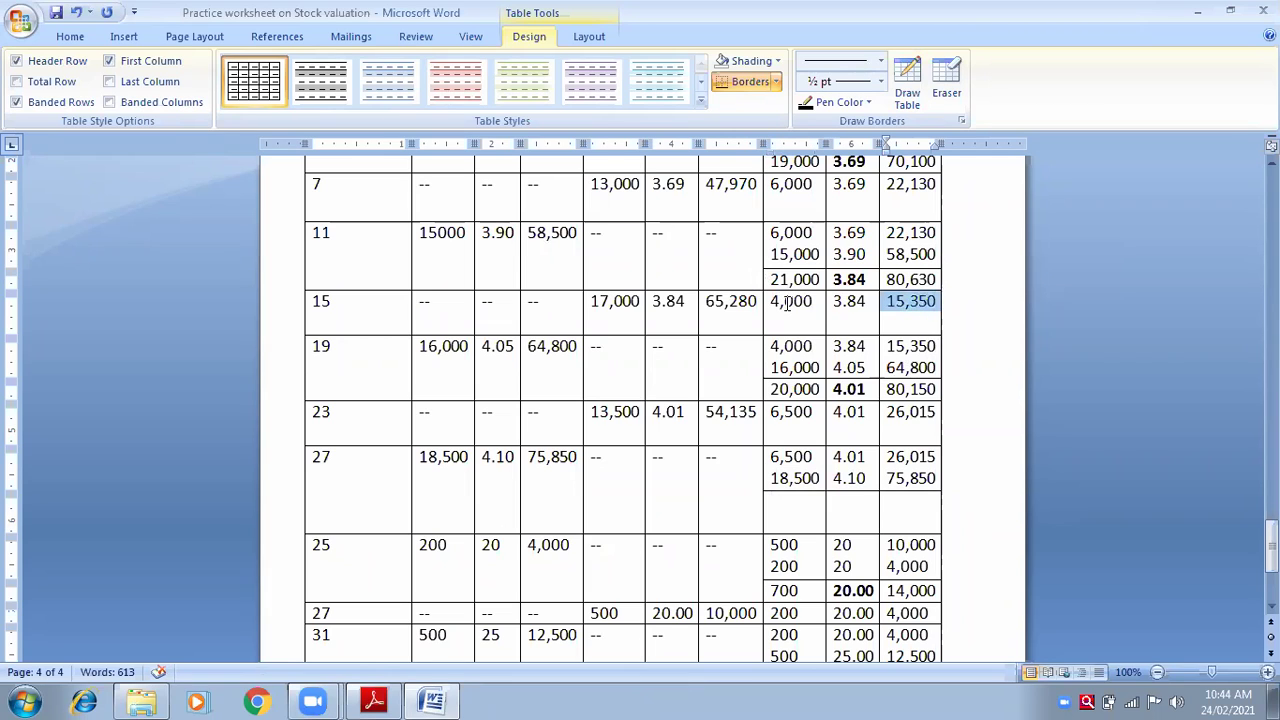
pyautogui.doubleClick(790, 302)
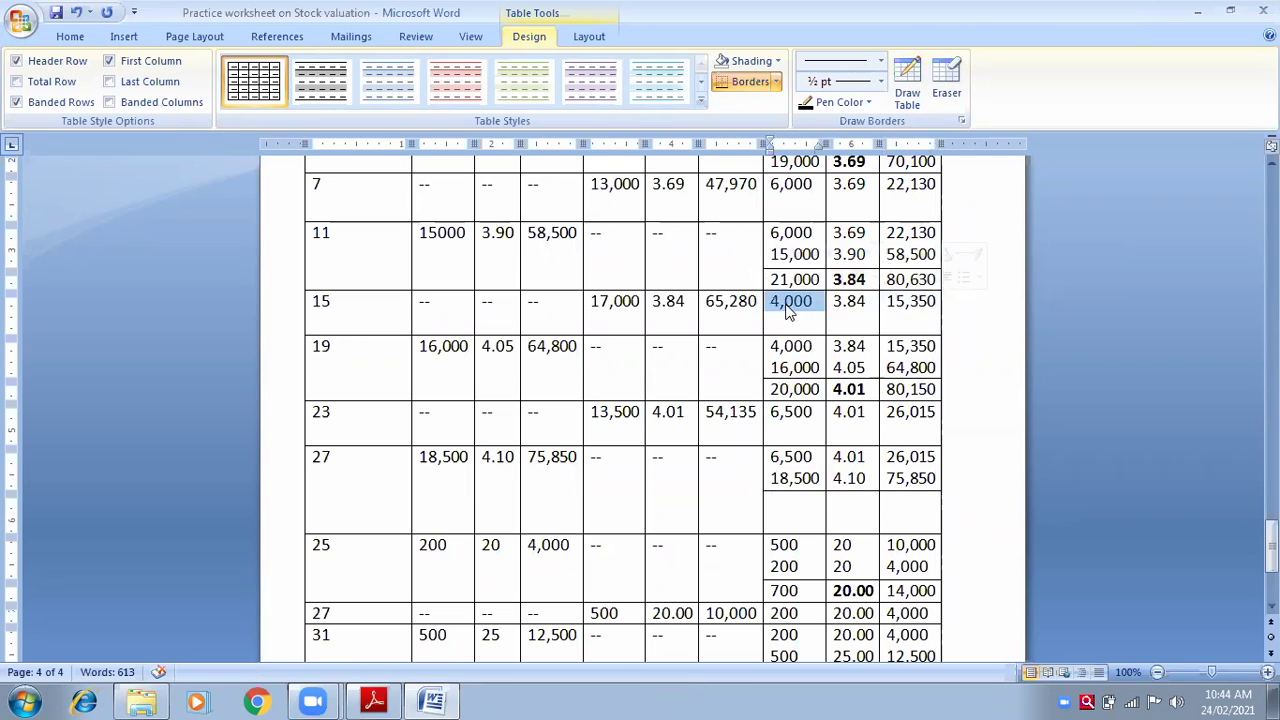
pyautogui.doubleClick(851, 304)
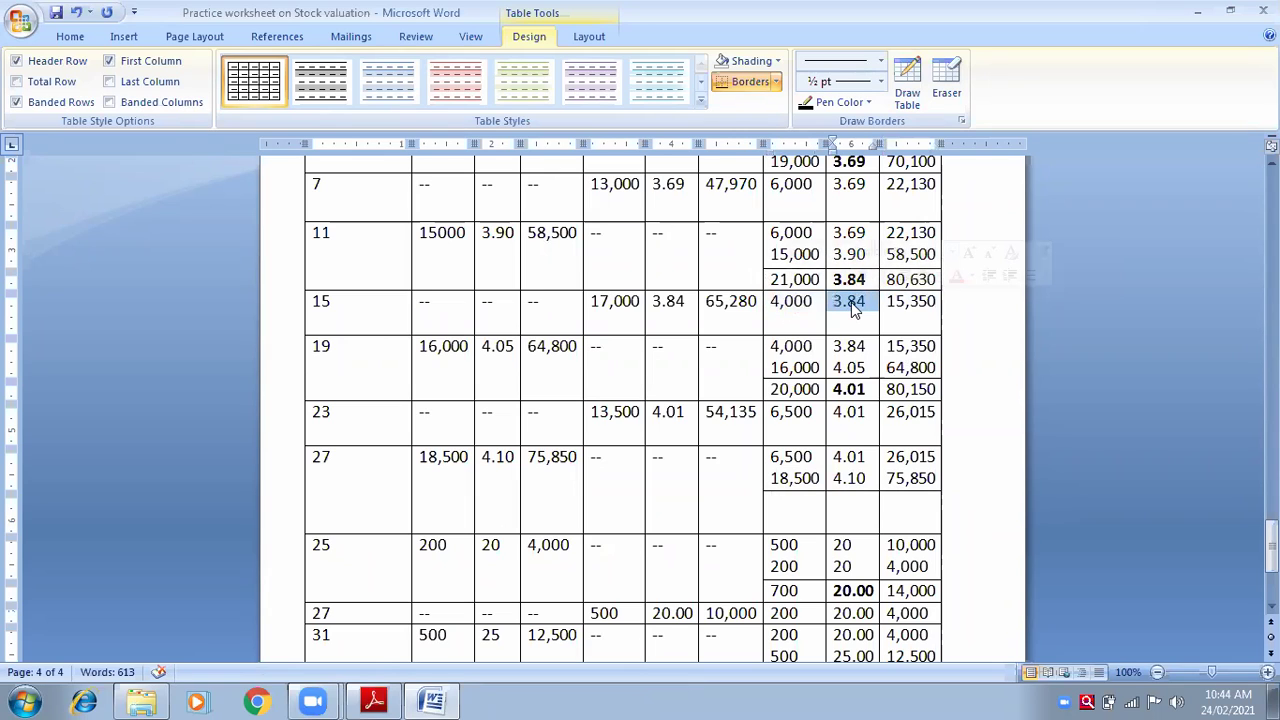
pyautogui.doubleClick(912, 306)
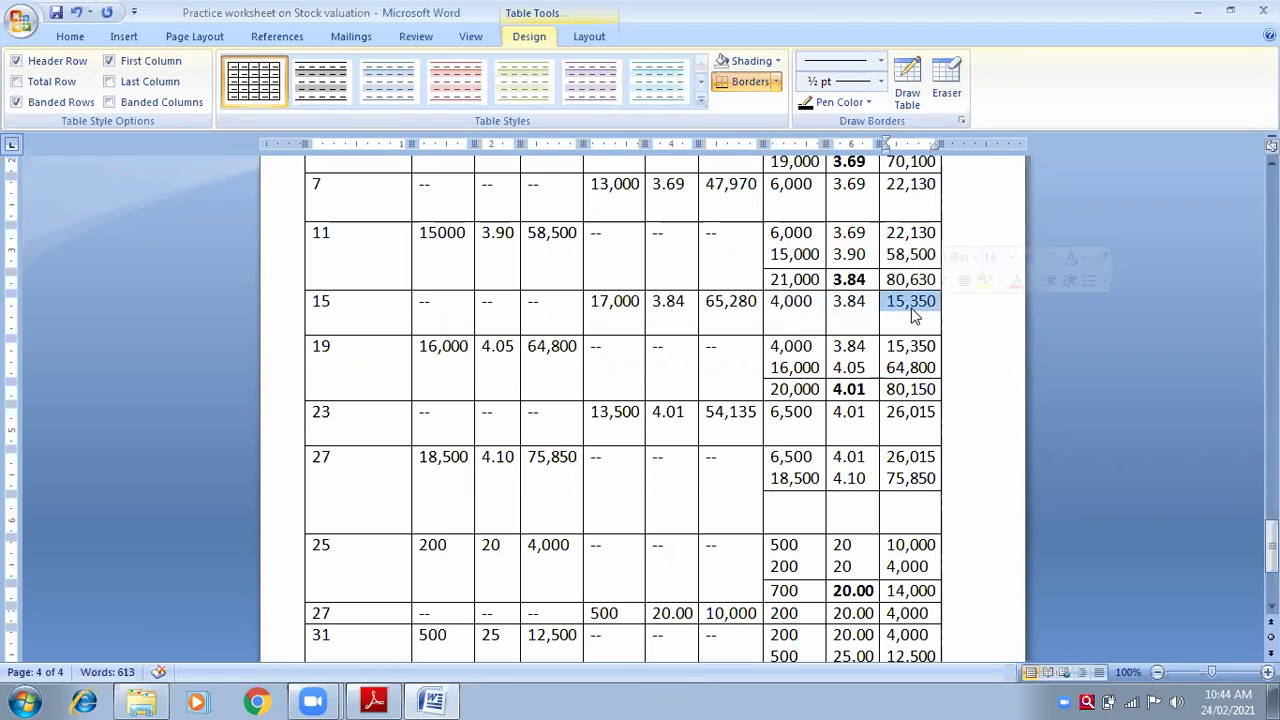
pyautogui.doubleClick(903, 282)
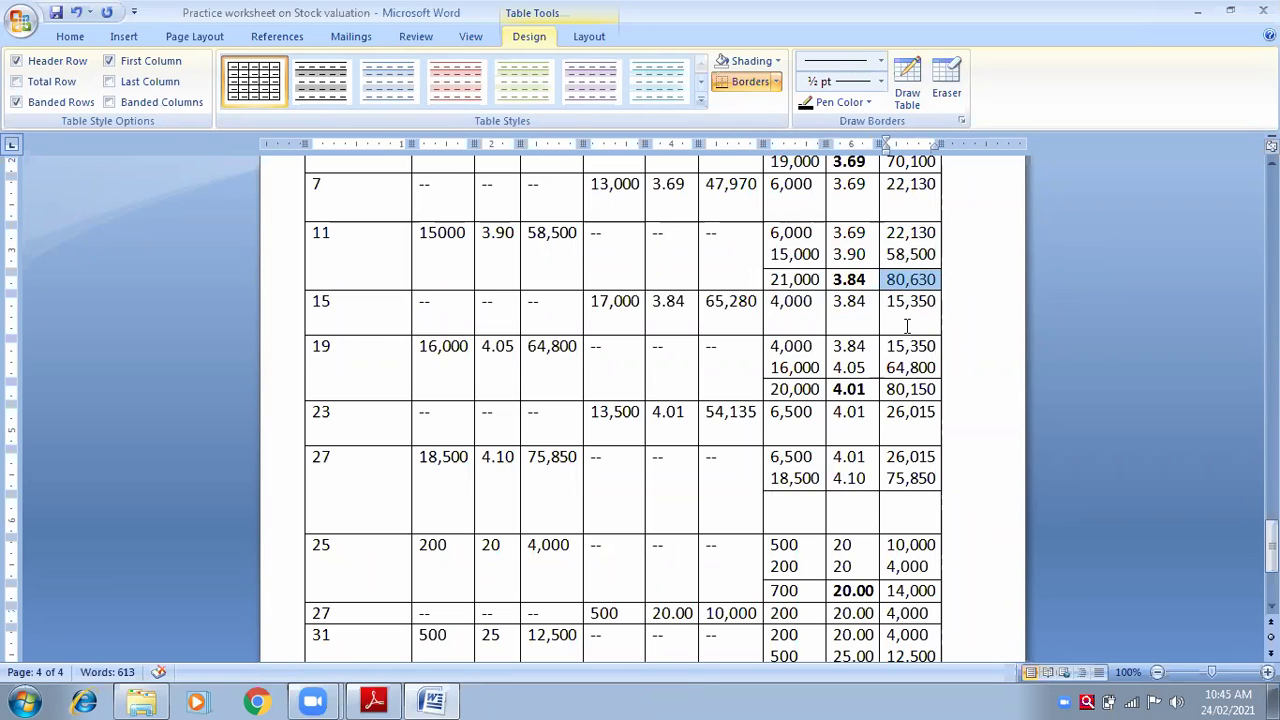
pyautogui.doubleClick(718, 302)
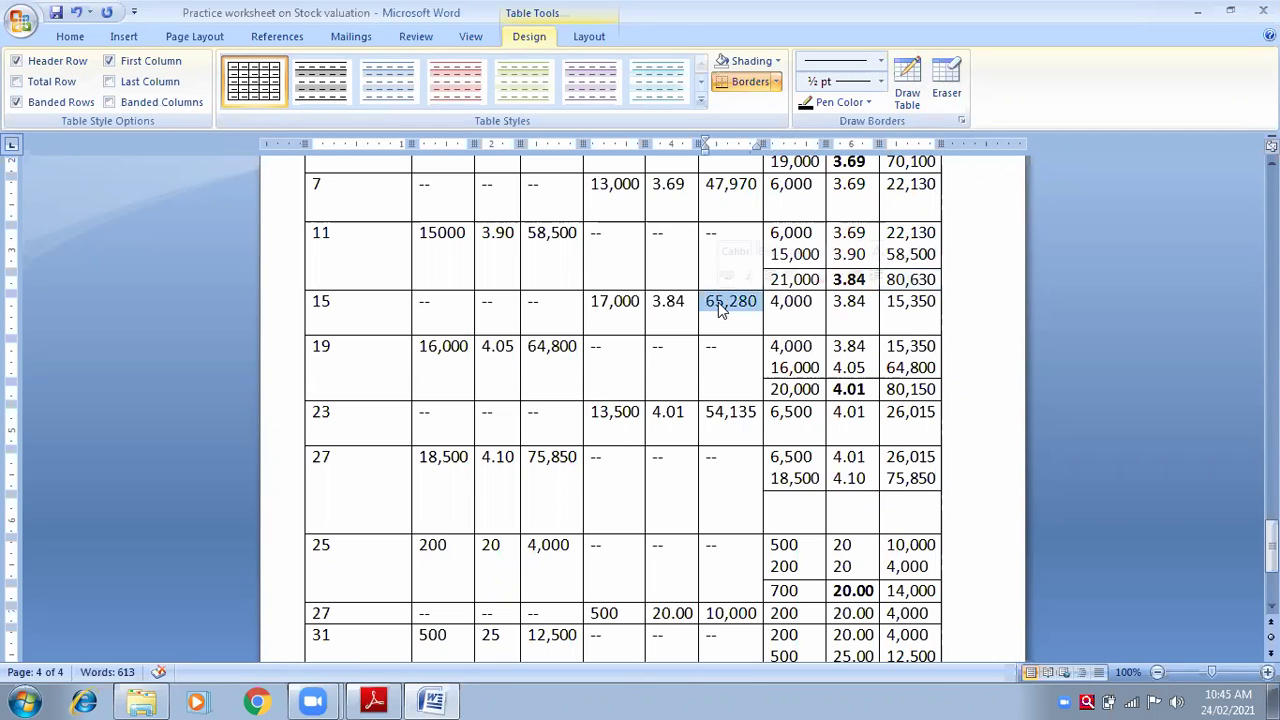
pyautogui.click(910, 309)
pyautogui.doubleClick(910, 305)
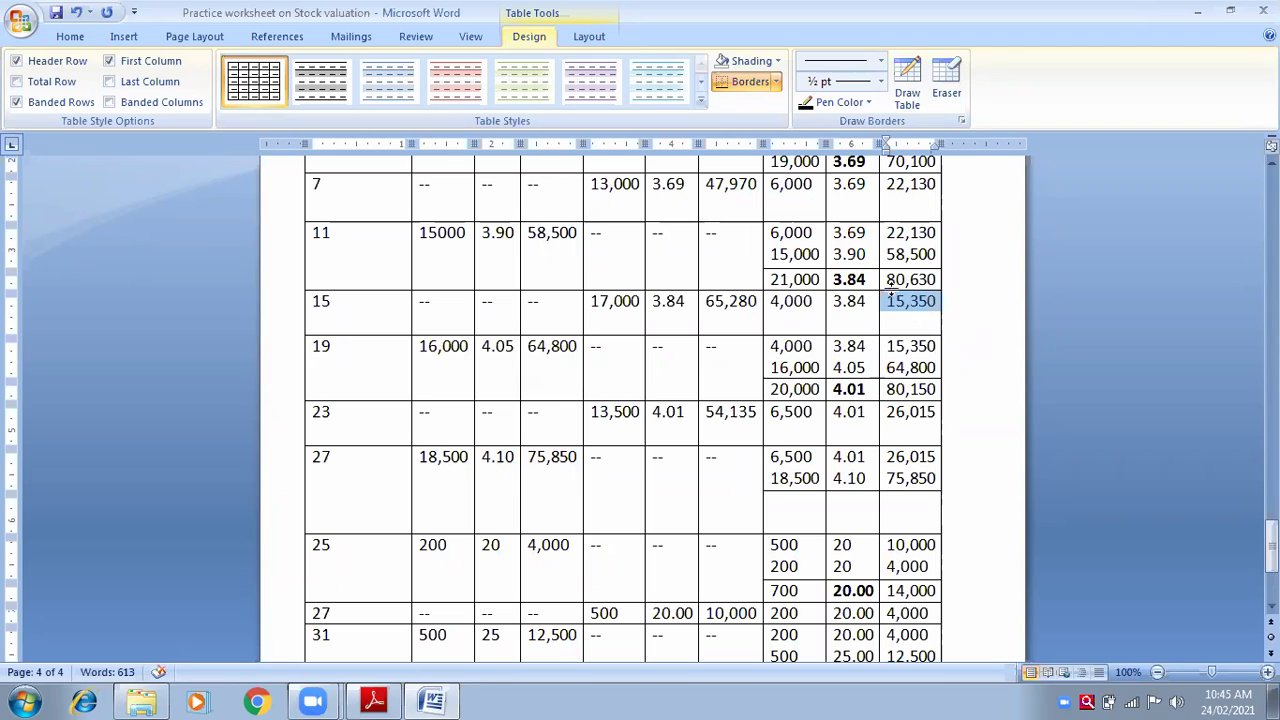
pyautogui.moveTo(780, 301); pyautogui.dragTo(785, 313)
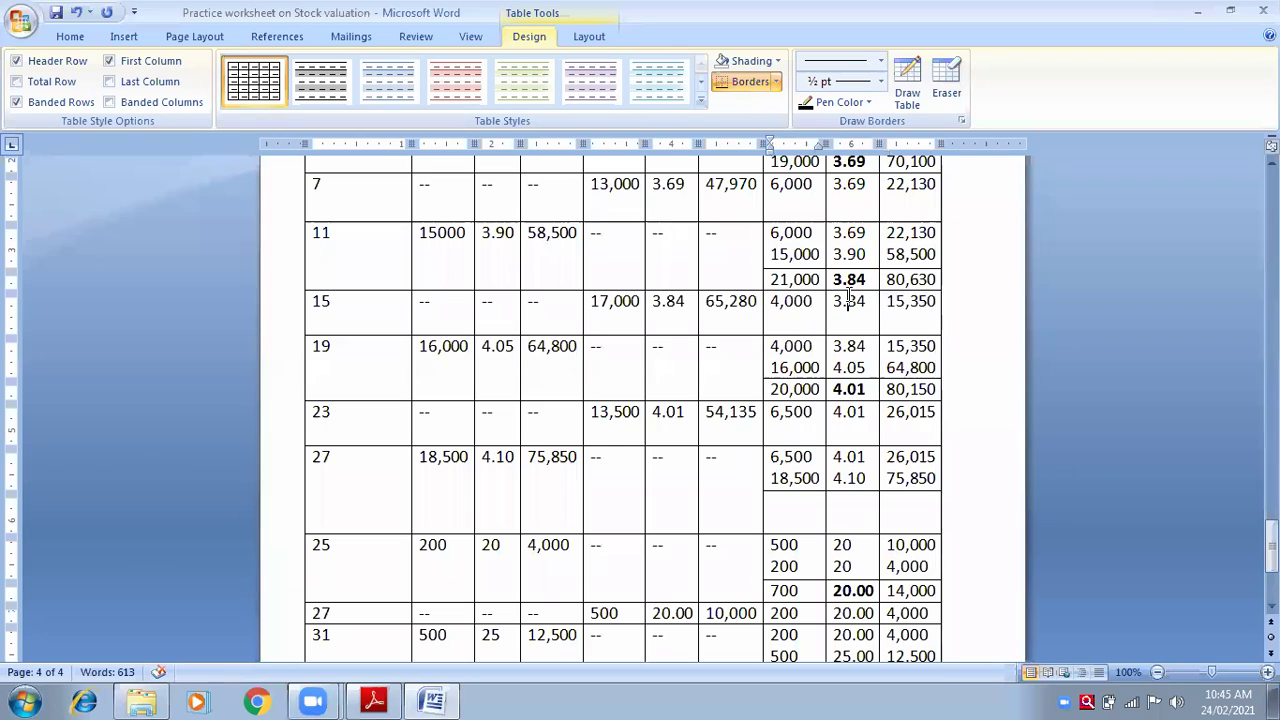
pyautogui.doubleClick(856, 303)
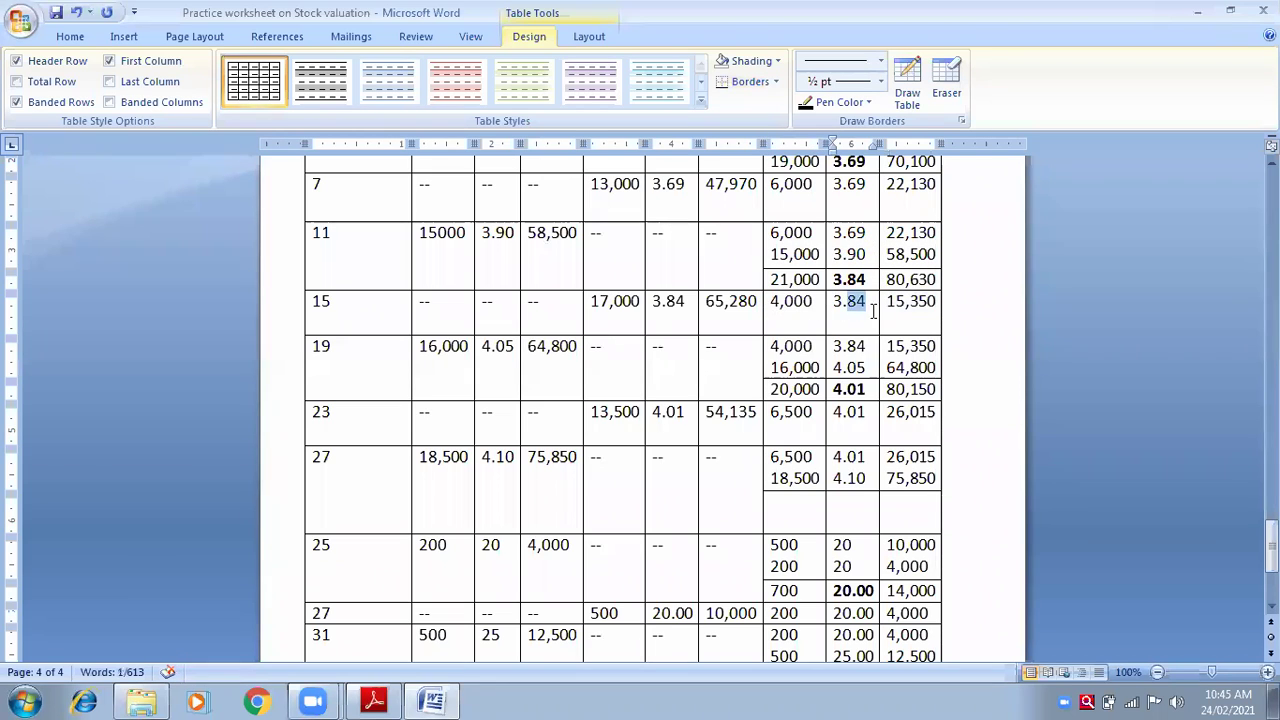
pyautogui.doubleClick(800, 346)
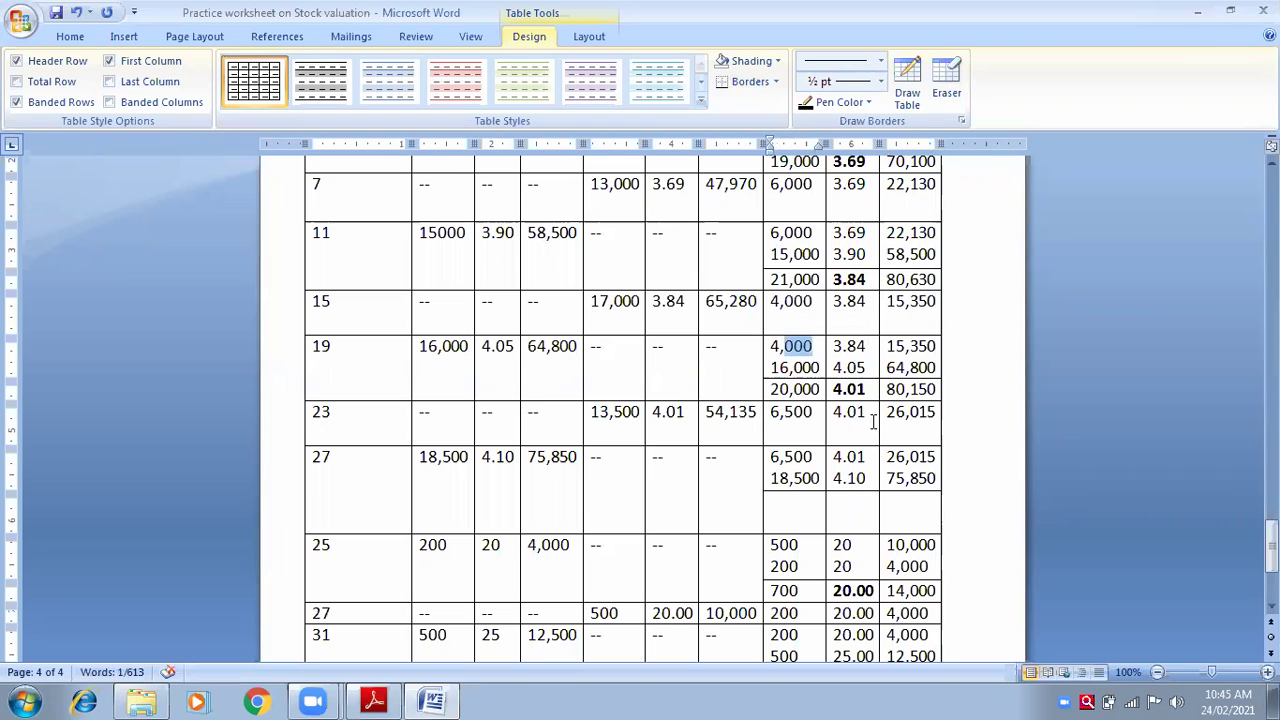
pyautogui.click(901, 436)
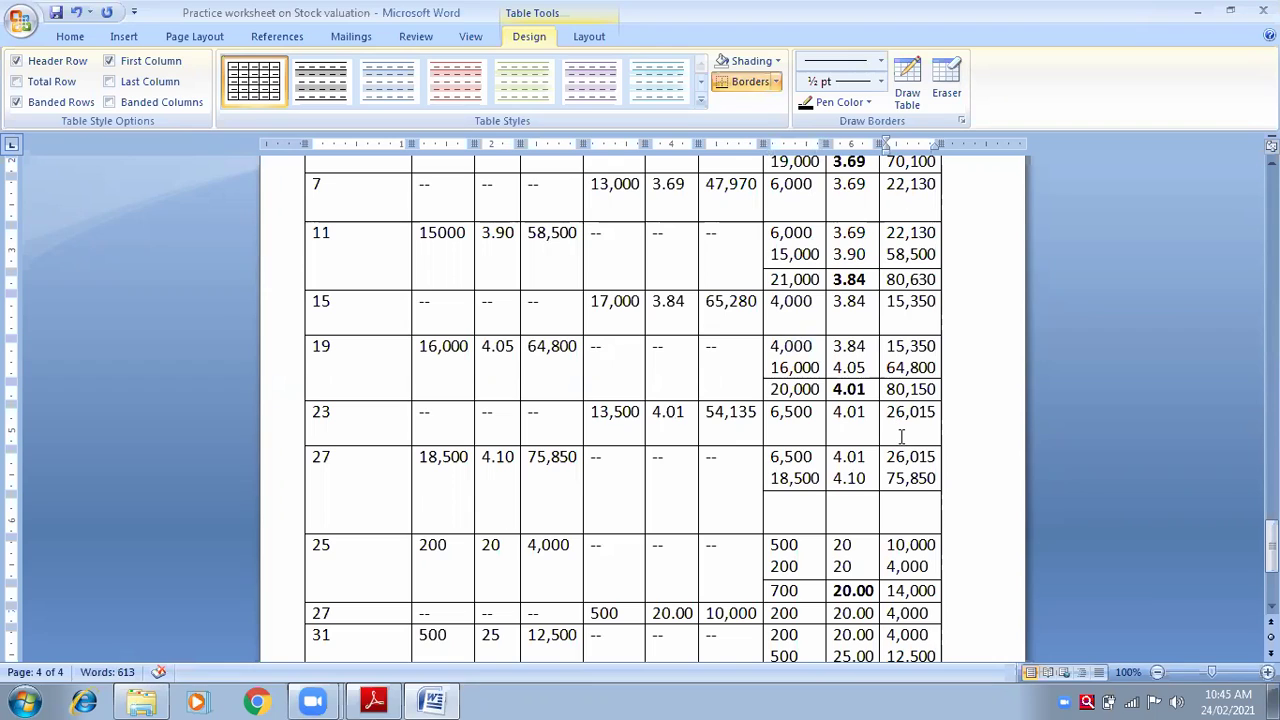
# Step: Enter 25,000 as the total quantity in the new row beneath the date 27 balance lines
pyautogui.click(800, 511)
pyautogui.press('Down')
pyautogui.press('Down')
pyautogui.press('Down')
pyautogui.press('Down')
pyautogui.press('Down')
pyautogui.press('Down')
pyautogui.press('Down')
pyautogui.press('Down')
pyautogui.press('Down')
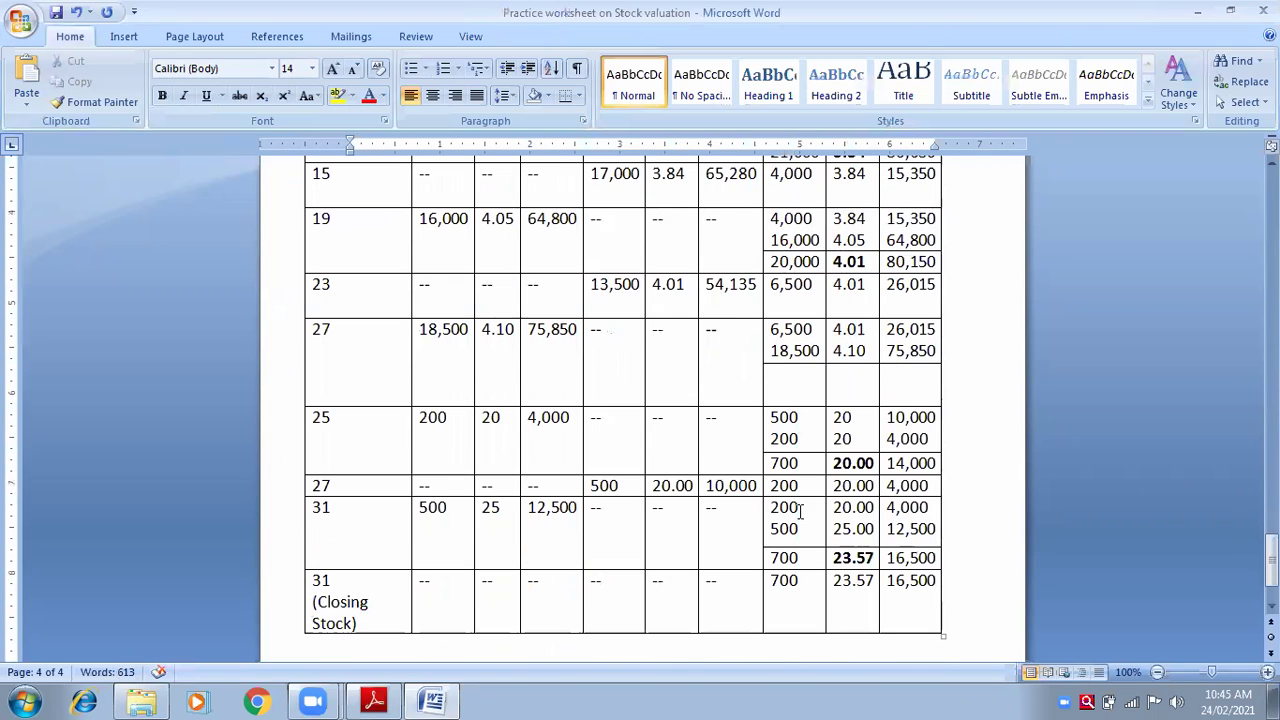
pyautogui.click(794, 380)
pyautogui.write('25,000')
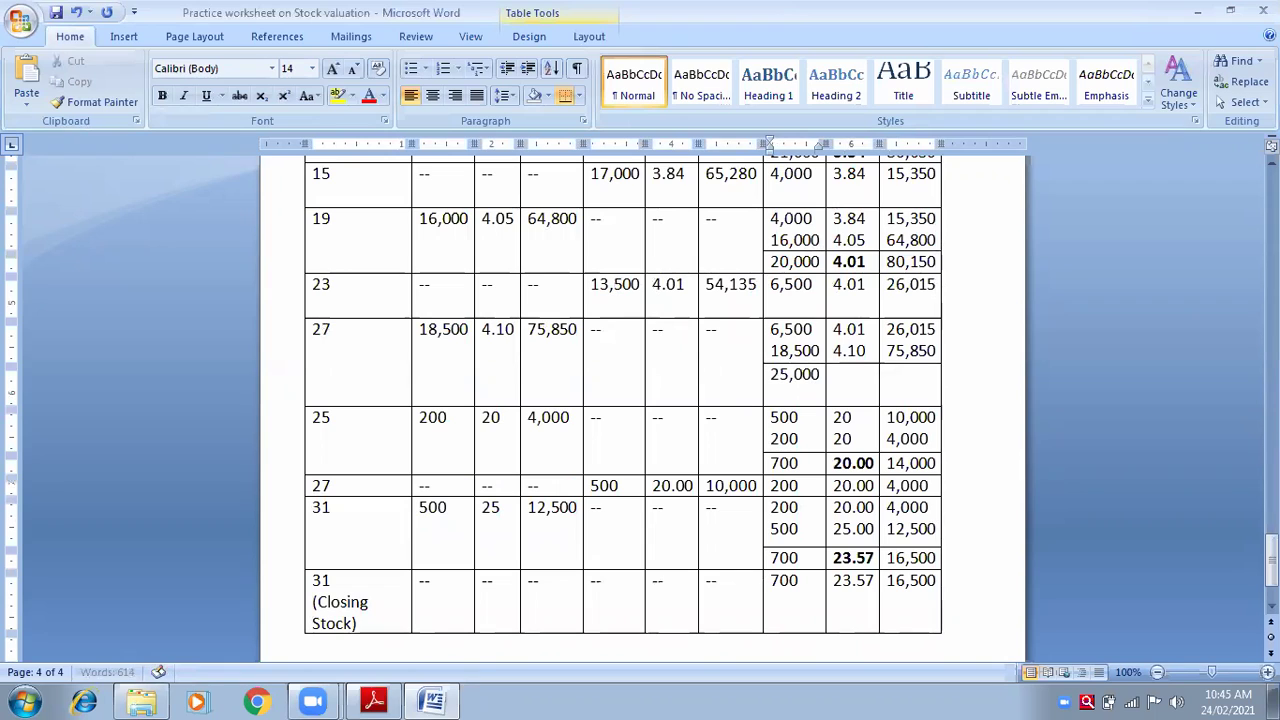
# Step: Enter 1,01,865 as the total balance amount for date 27, removing the empty line in that cell
pyautogui.click(906, 392)
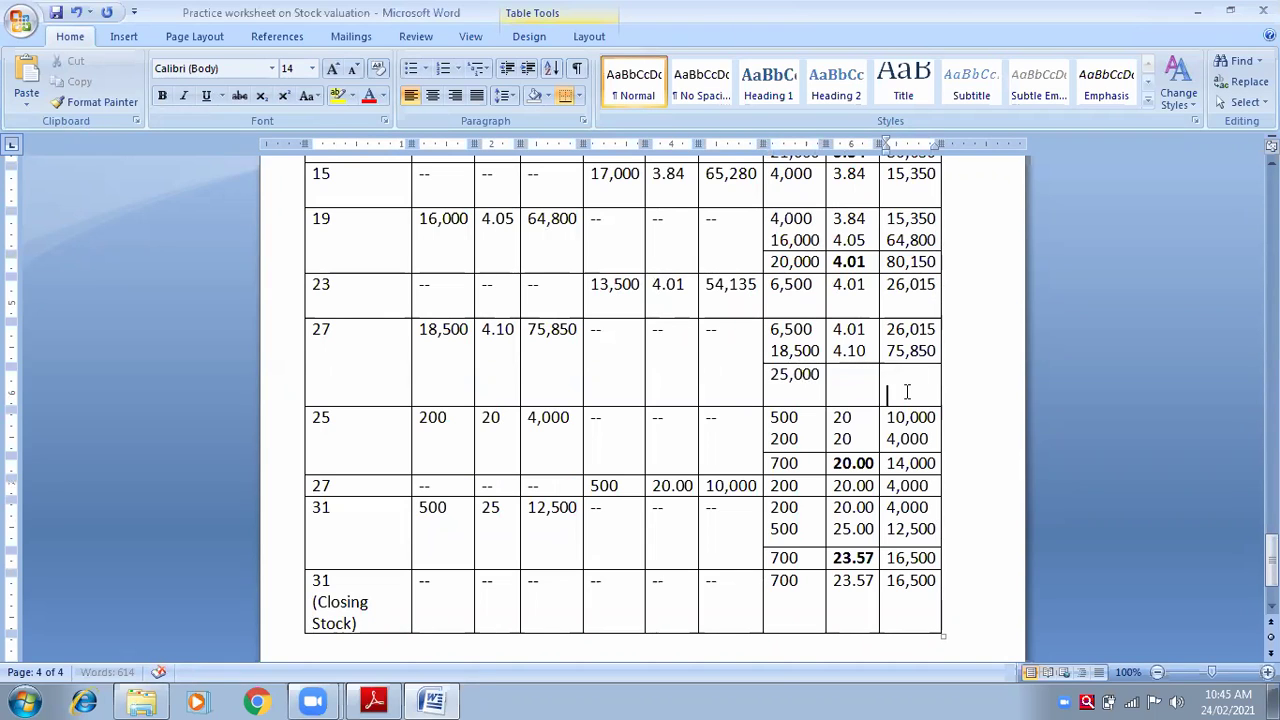
pyautogui.press('BackSpace')
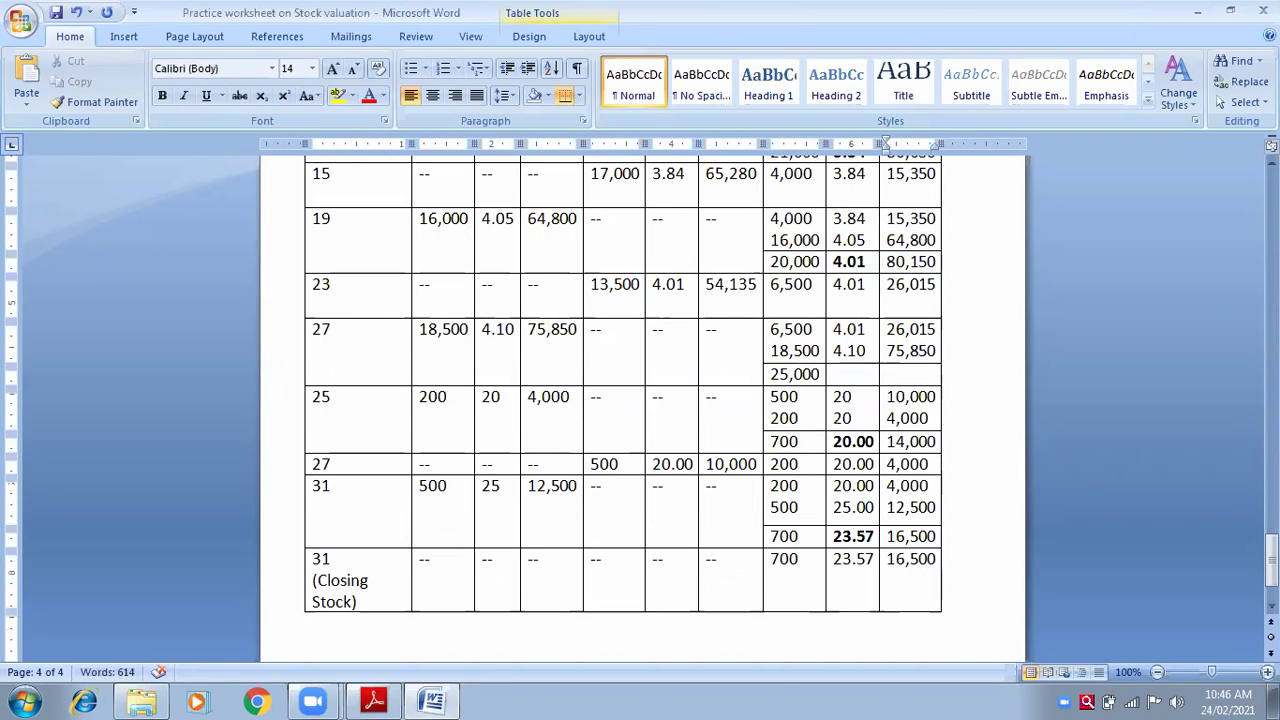
pyautogui.write('1')
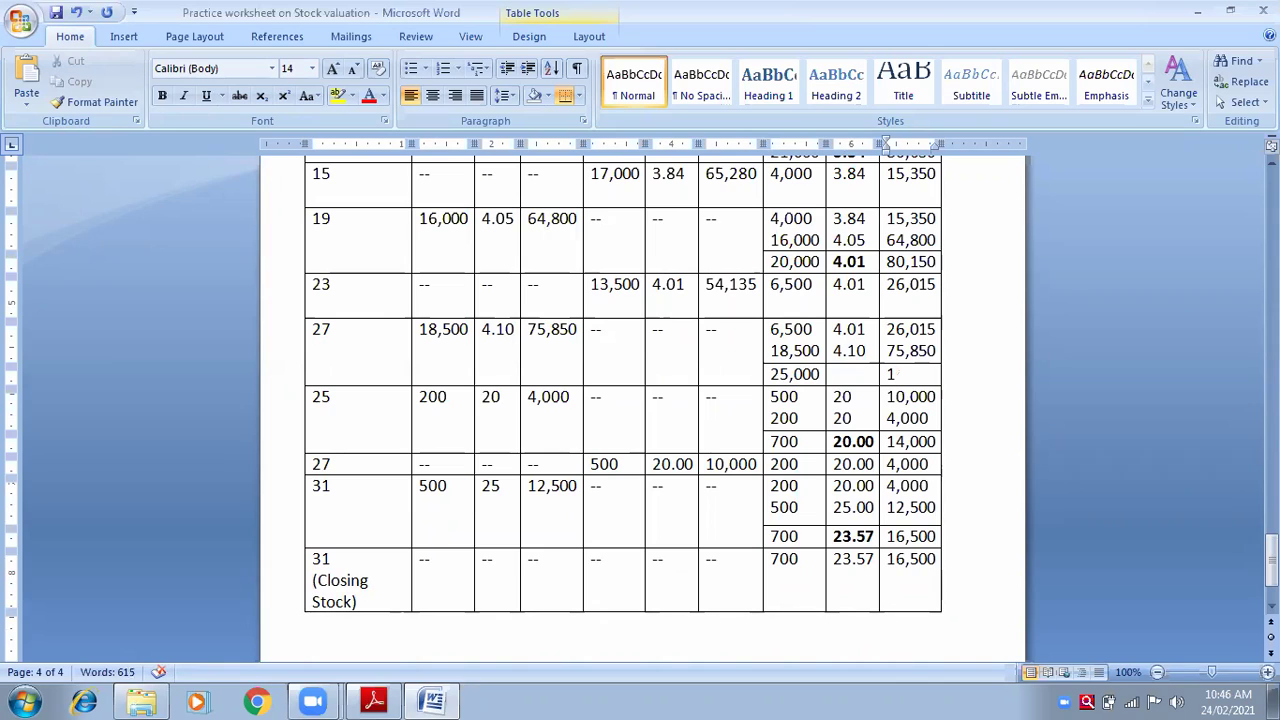
pyautogui.write('0,')
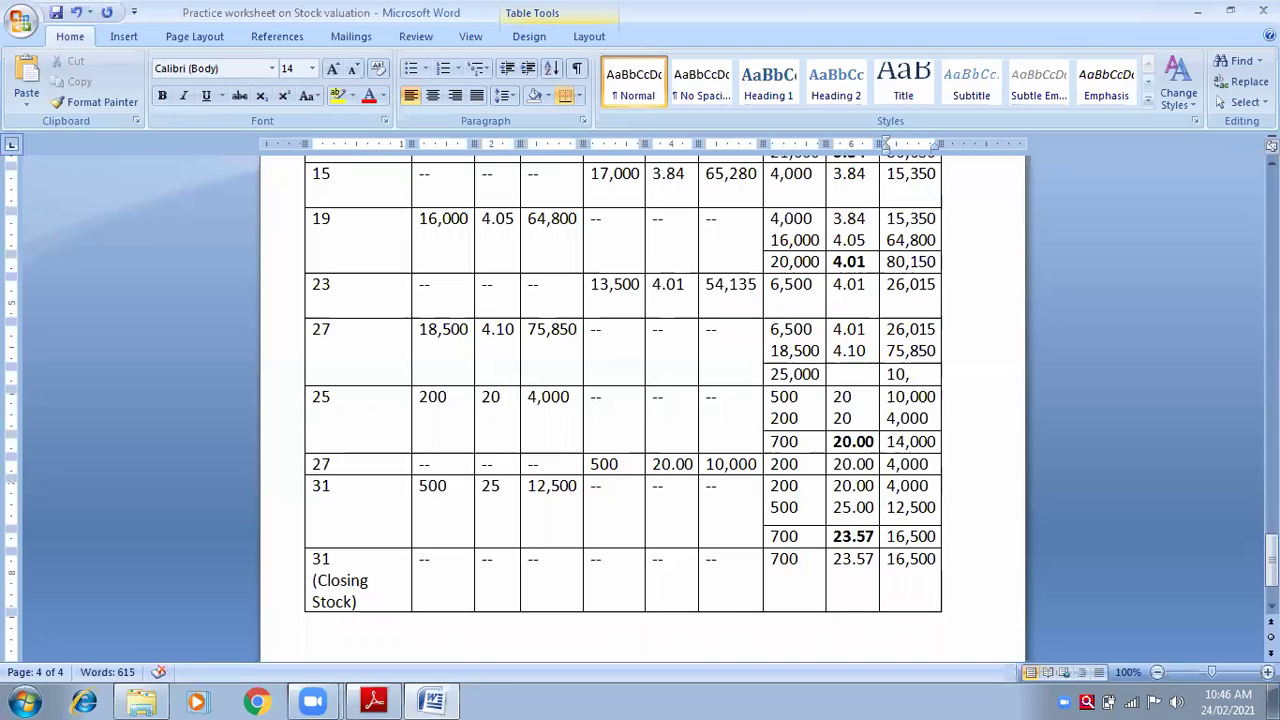
pyautogui.press('BackSpace')
pyautogui.press('BackSpace')
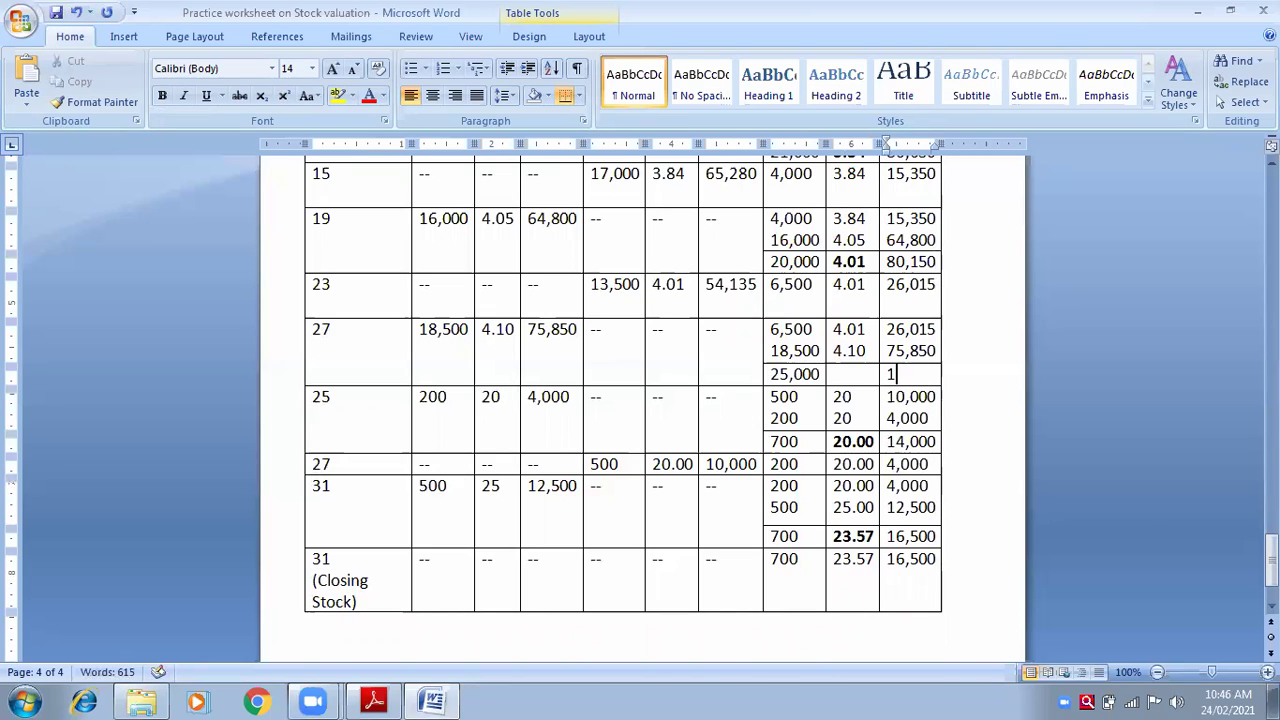
pyautogui.write(',0')
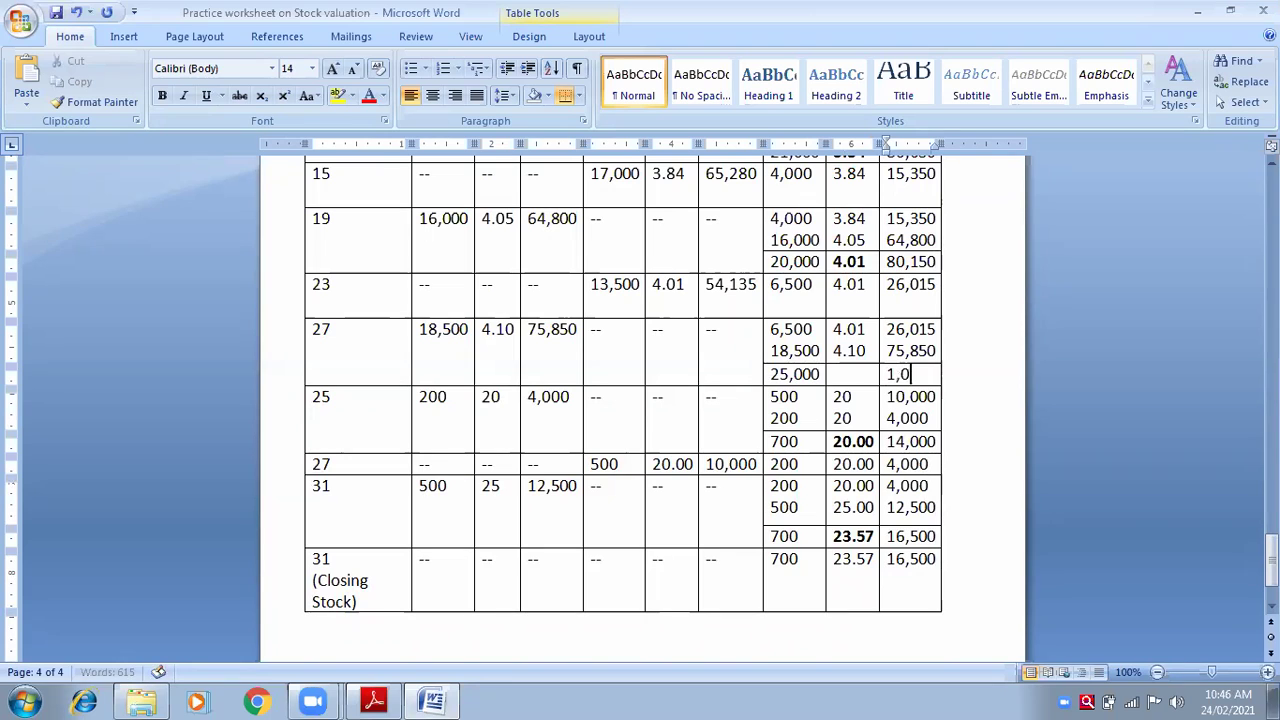
pyautogui.write('1,865')
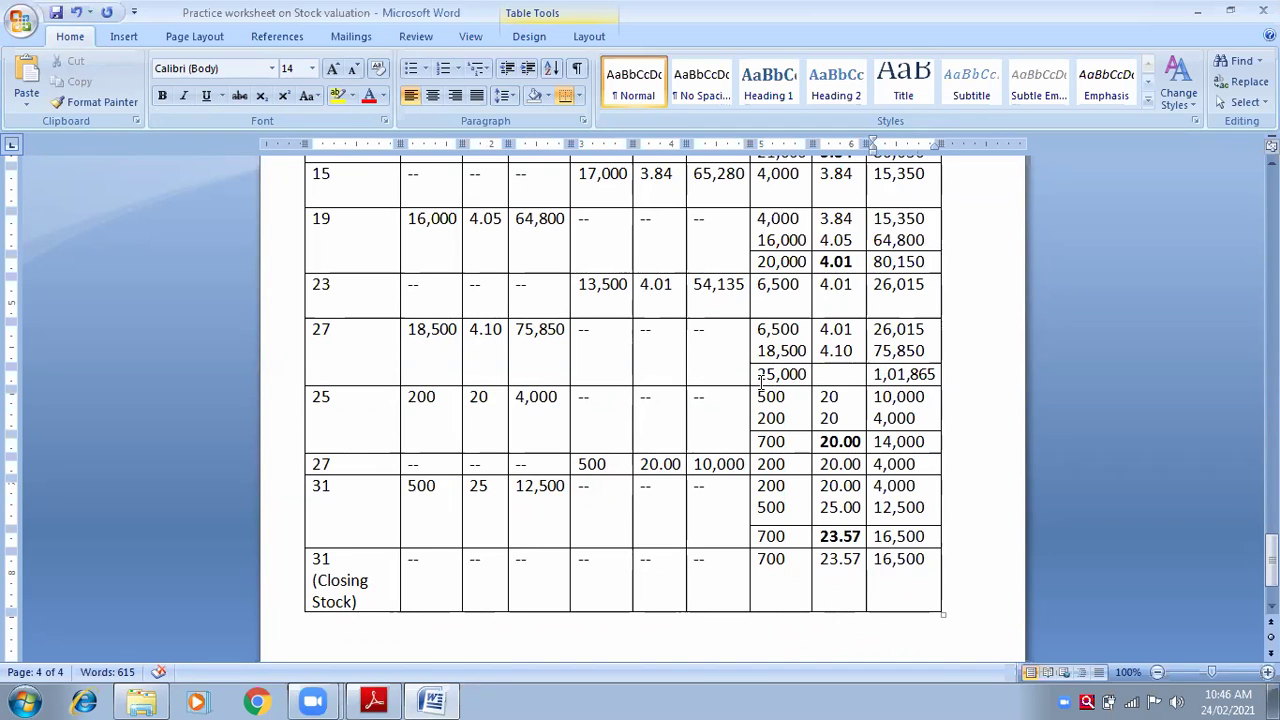
# Step: Enter the weighted average rate 4.07 in bold in the date 27 total row
pyautogui.click(831, 376)
pyautogui.hotkey('ctrl', 'b')
pyautogui.write('4')
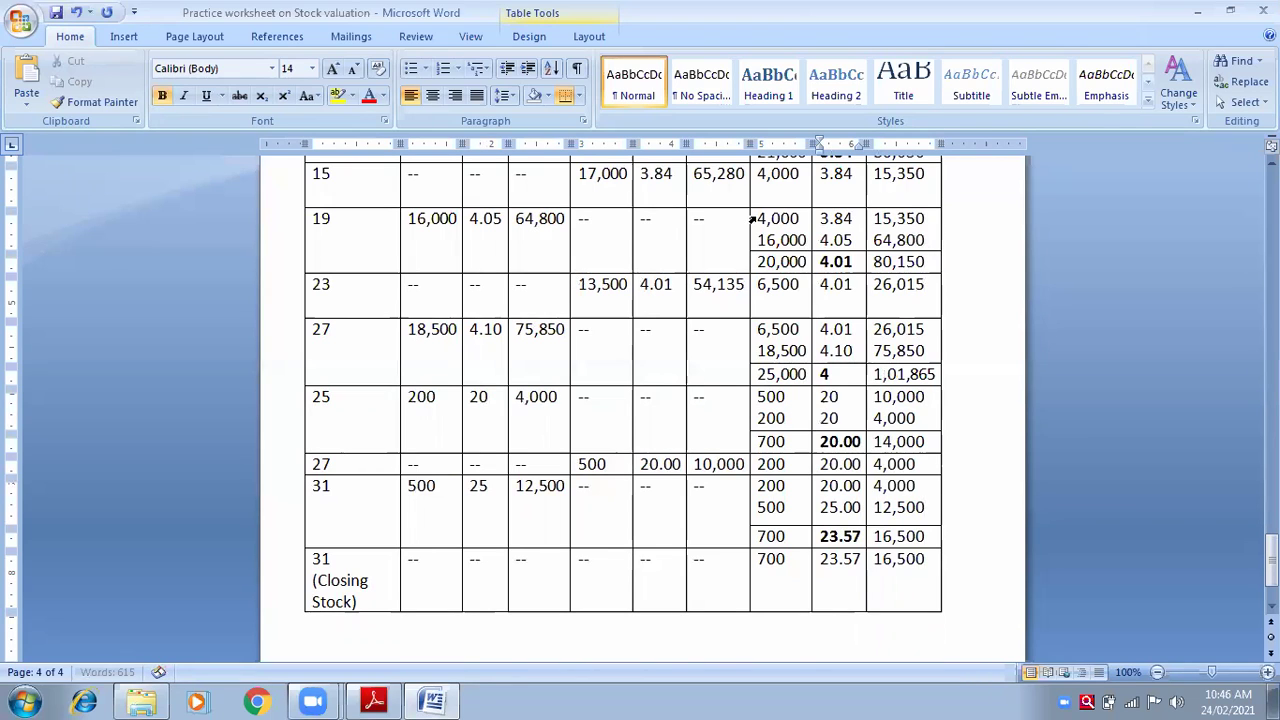
pyautogui.write('.07')
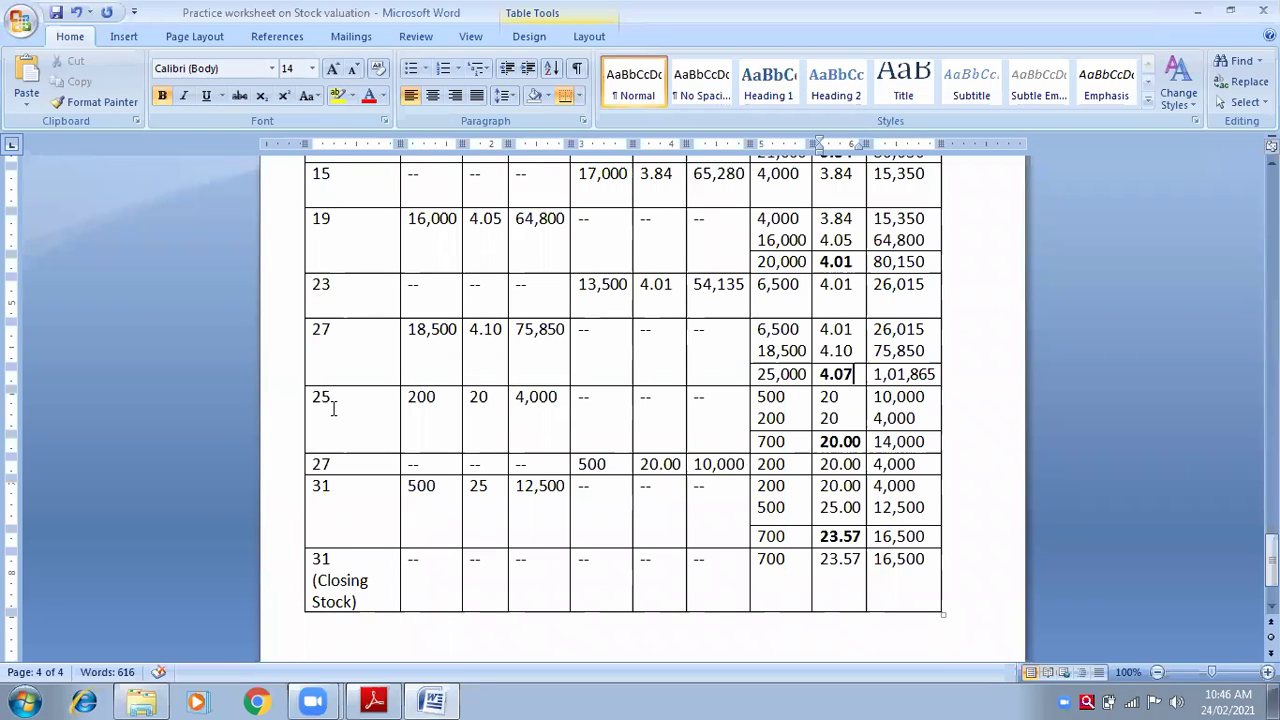
# Step: Check the next transaction in the PDF problem and change the row dated 25 to 31
pyautogui.hotkey('alt', 'Tab')
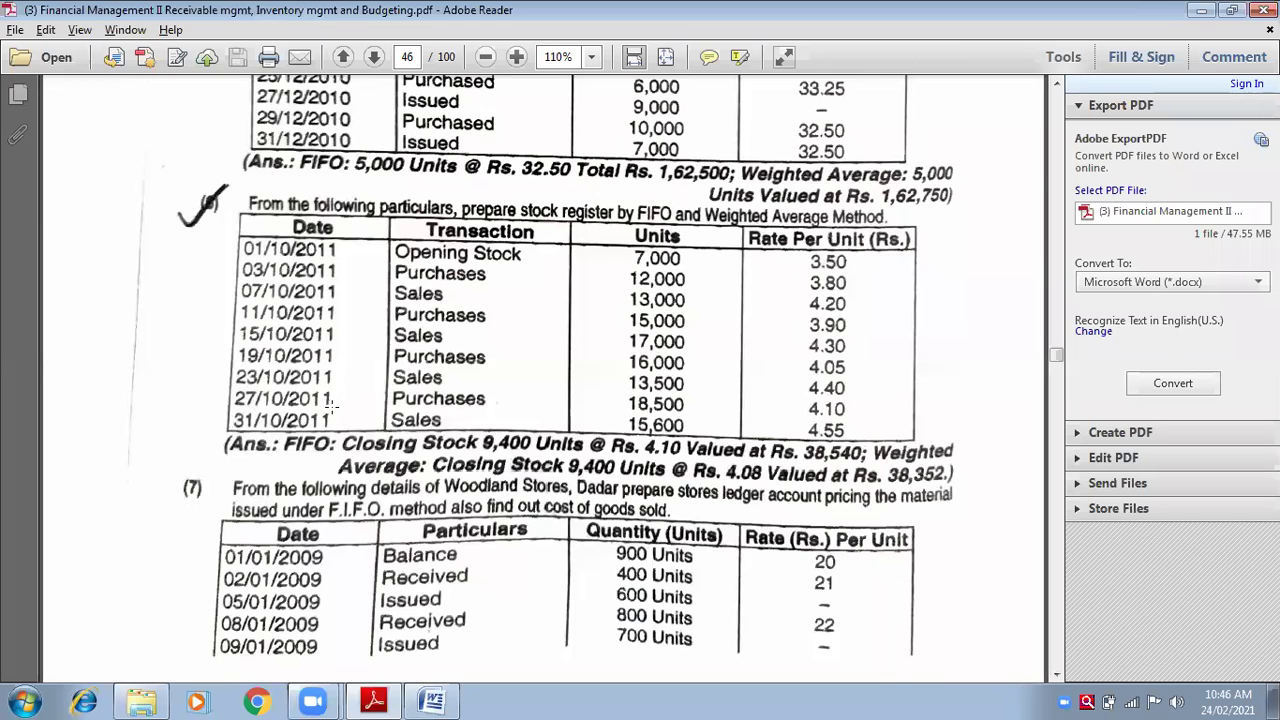
pyautogui.hotkey('alt', 'Tab')
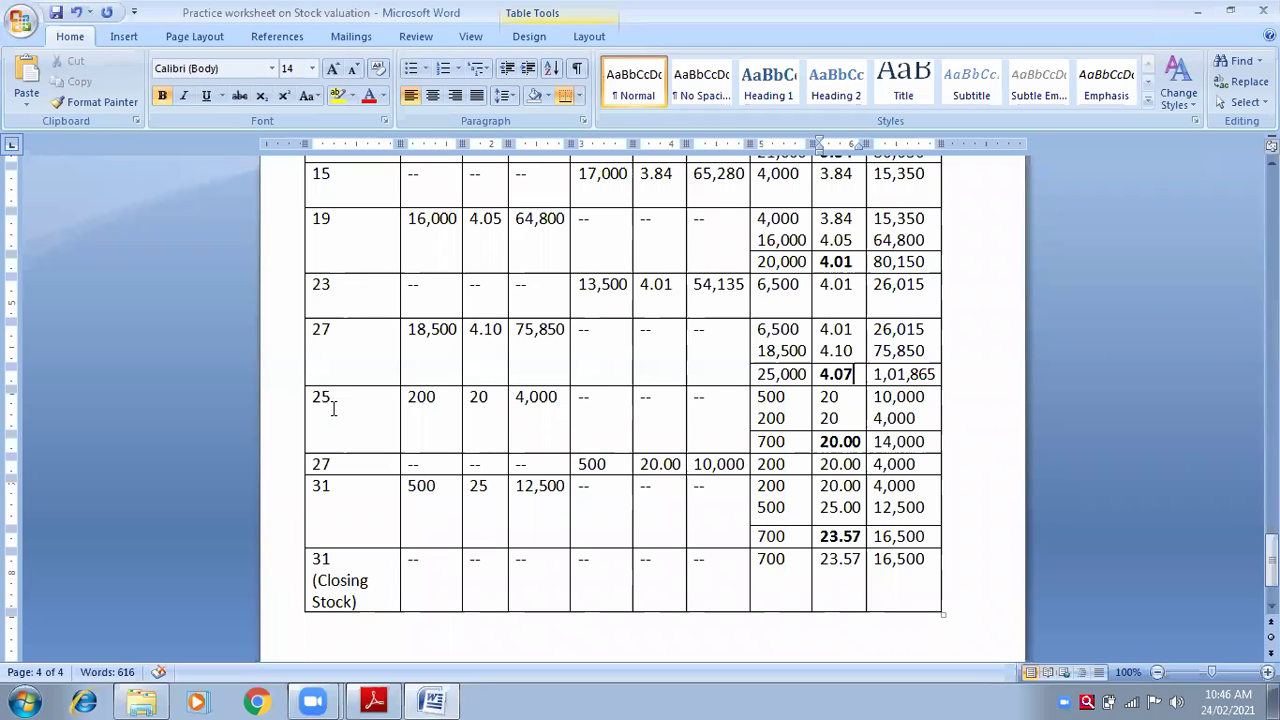
pyautogui.click(333, 406)
pyautogui.doubleClick(333, 404)
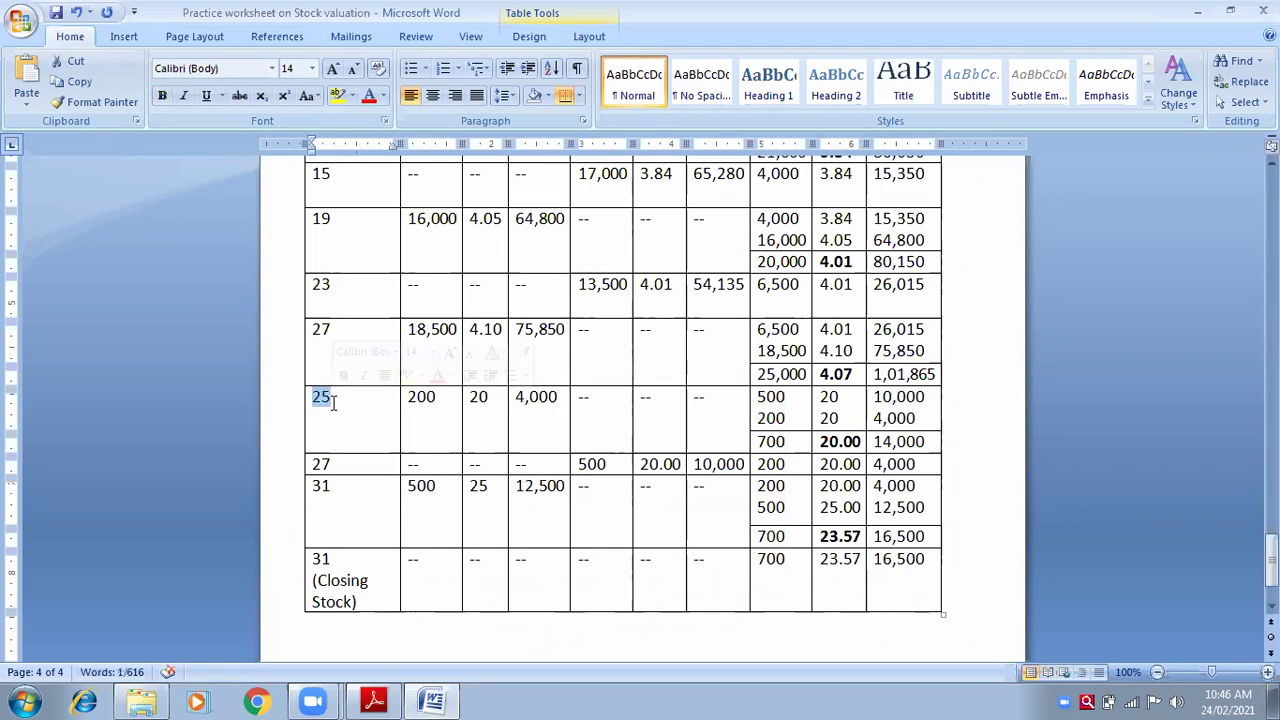
pyautogui.write('31')
# Step: Replace the receipt quantity, rate and amount in the first row dated 31 with "--"
pyautogui.press('Tab')
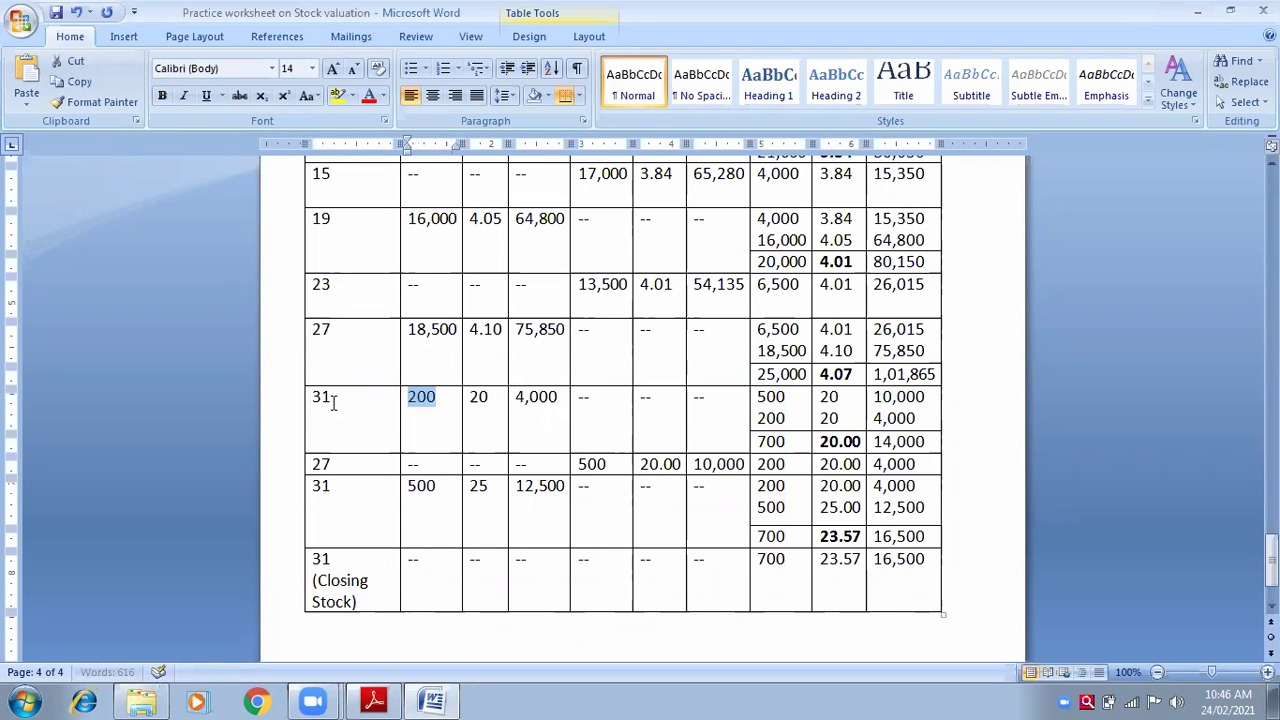
pyautogui.write('--')
pyautogui.press('Tab')
pyautogui.write('--')
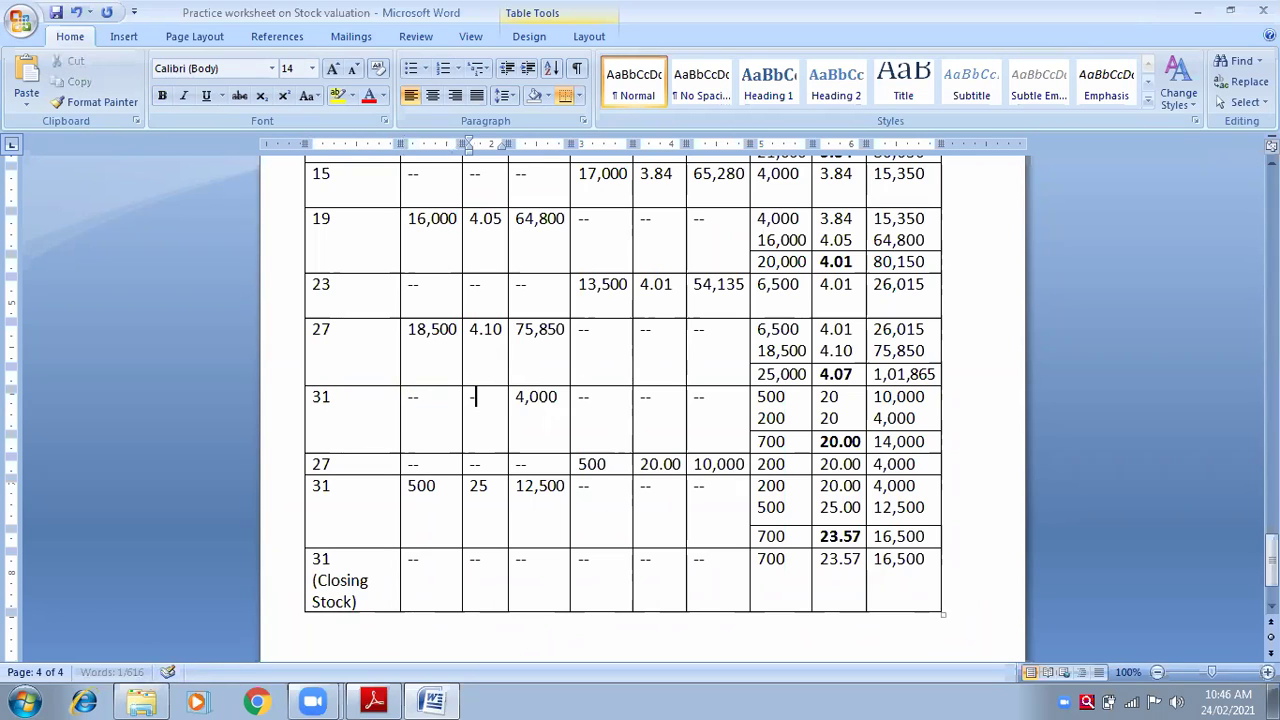
pyautogui.press('Tab')
pyautogui.write('--')
pyautogui.press('Tab')
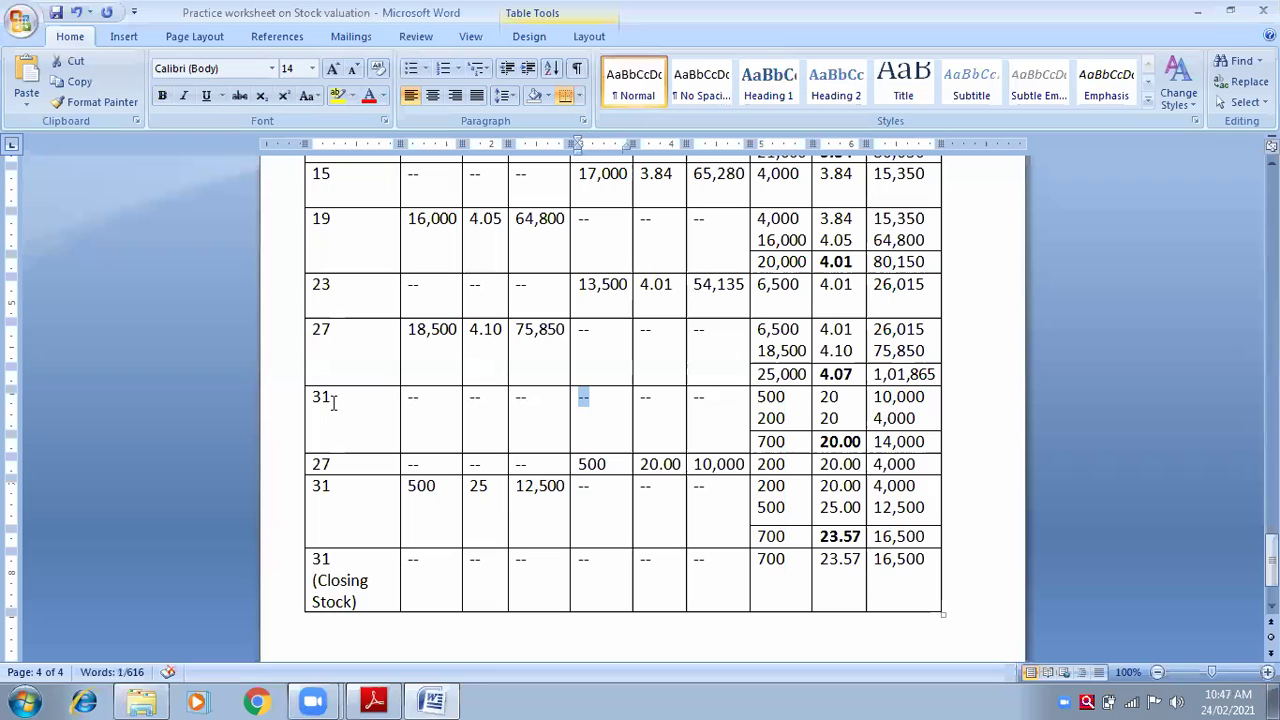
# Step: Check the 31/10/2011 sale in the PDF problem and enter issue quantity 15,600 at rate 4.07 in the first date 31 row
pyautogui.hotkey('alt', 'Tab')
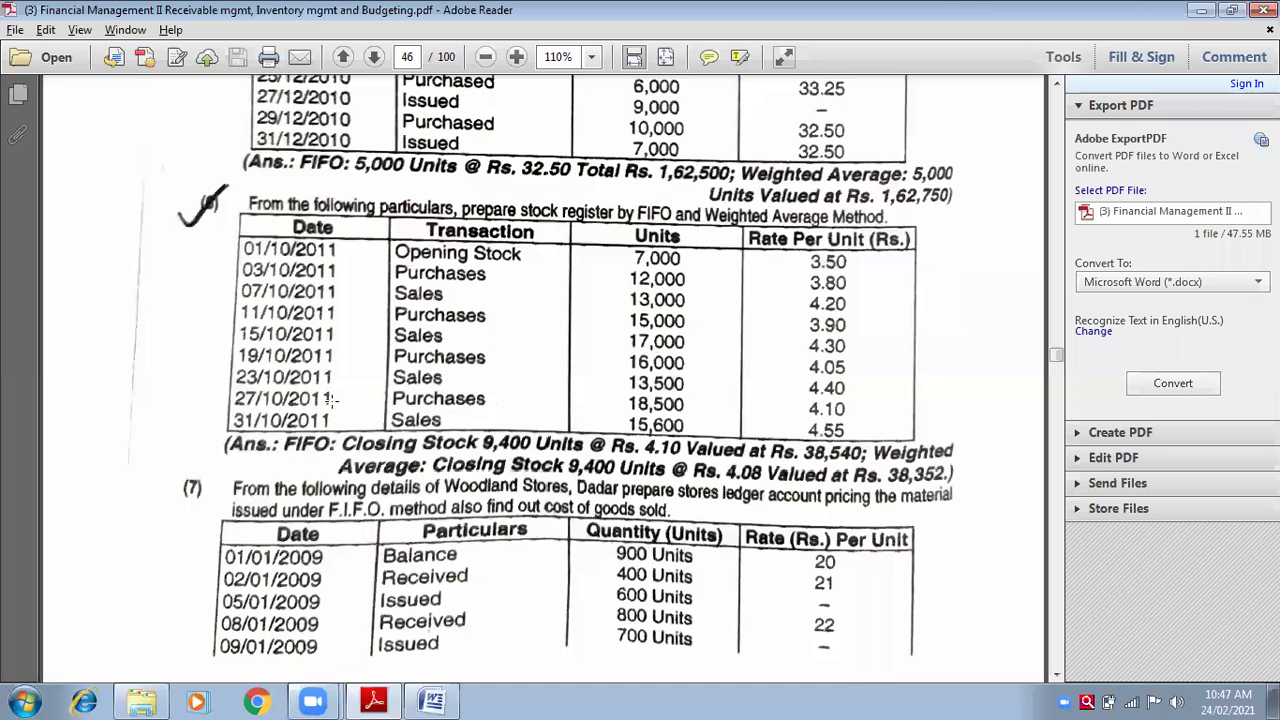
pyautogui.hotkey('alt', 'Tab')
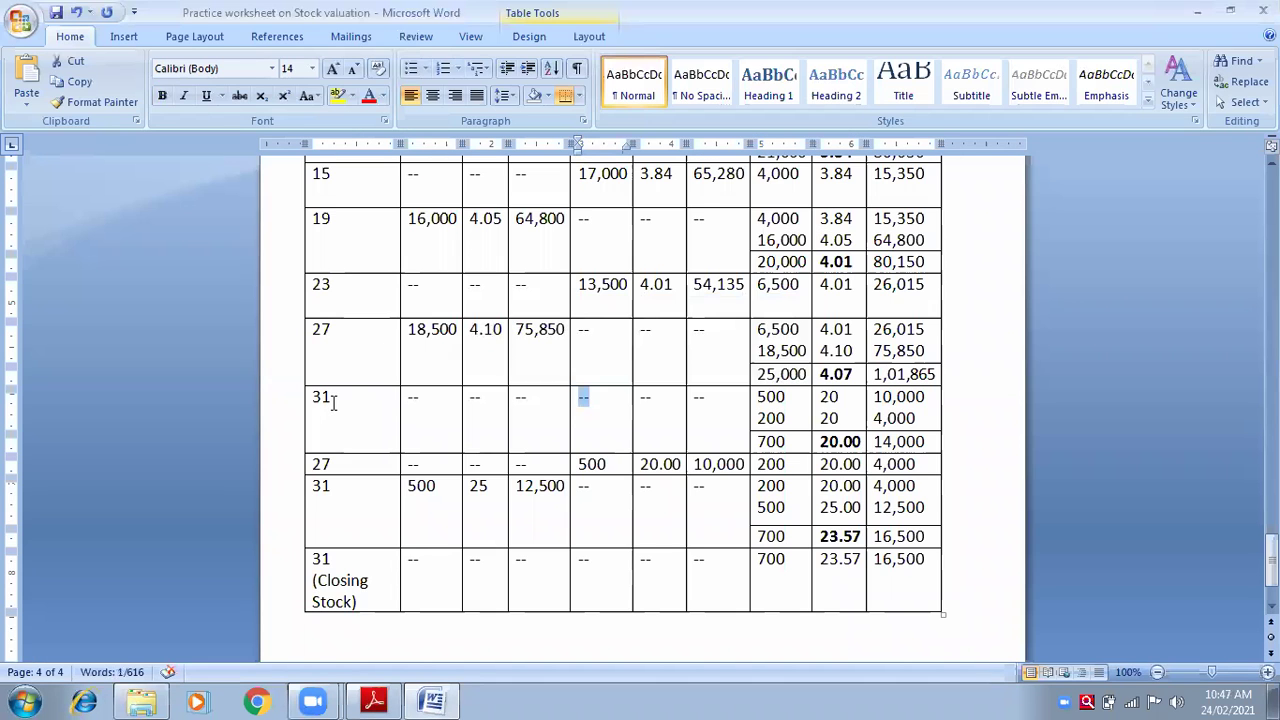
pyautogui.write('15,600')
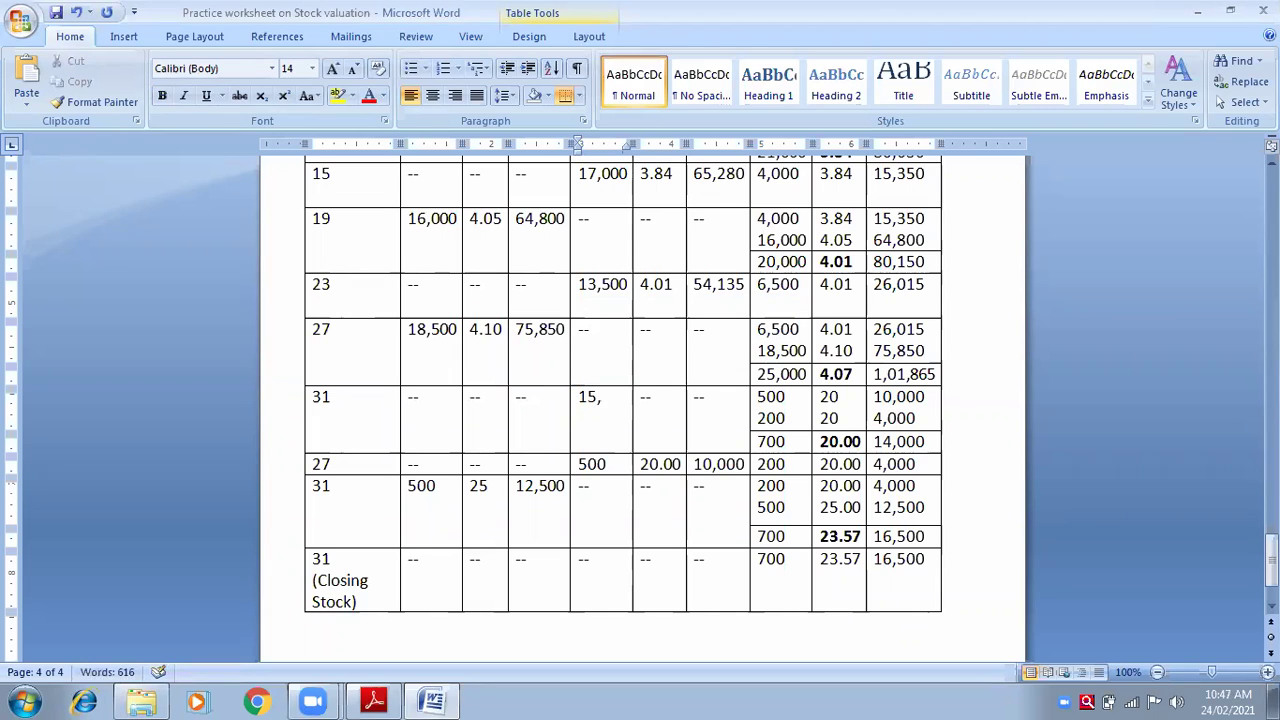
pyautogui.doubleClick(780, 374)
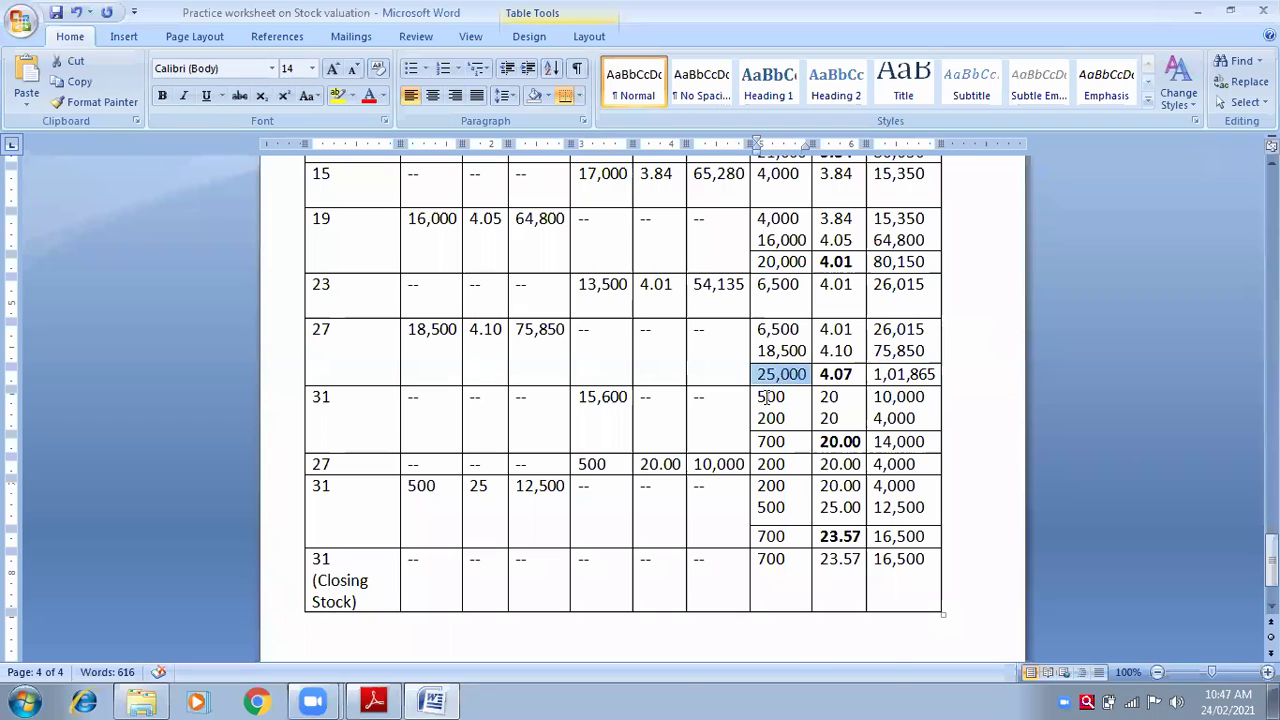
pyautogui.doubleClick(603, 398)
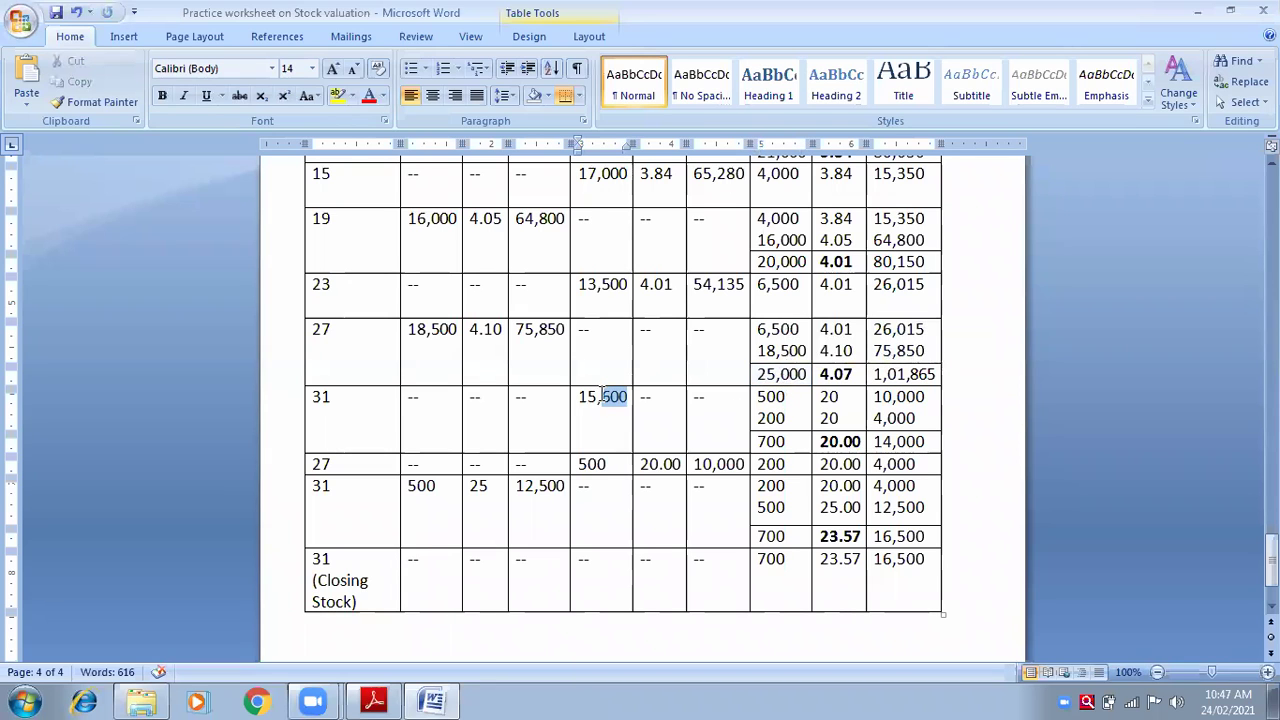
pyautogui.doubleClick(646, 399)
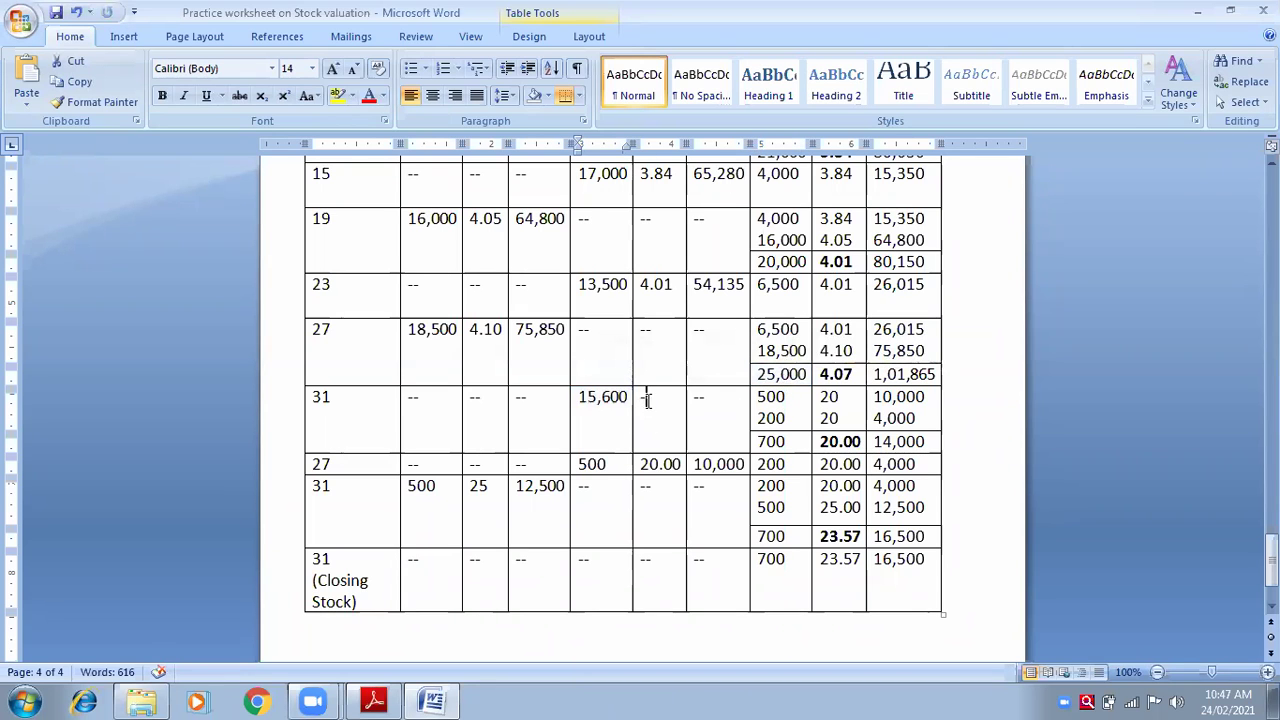
pyautogui.write('4.07')
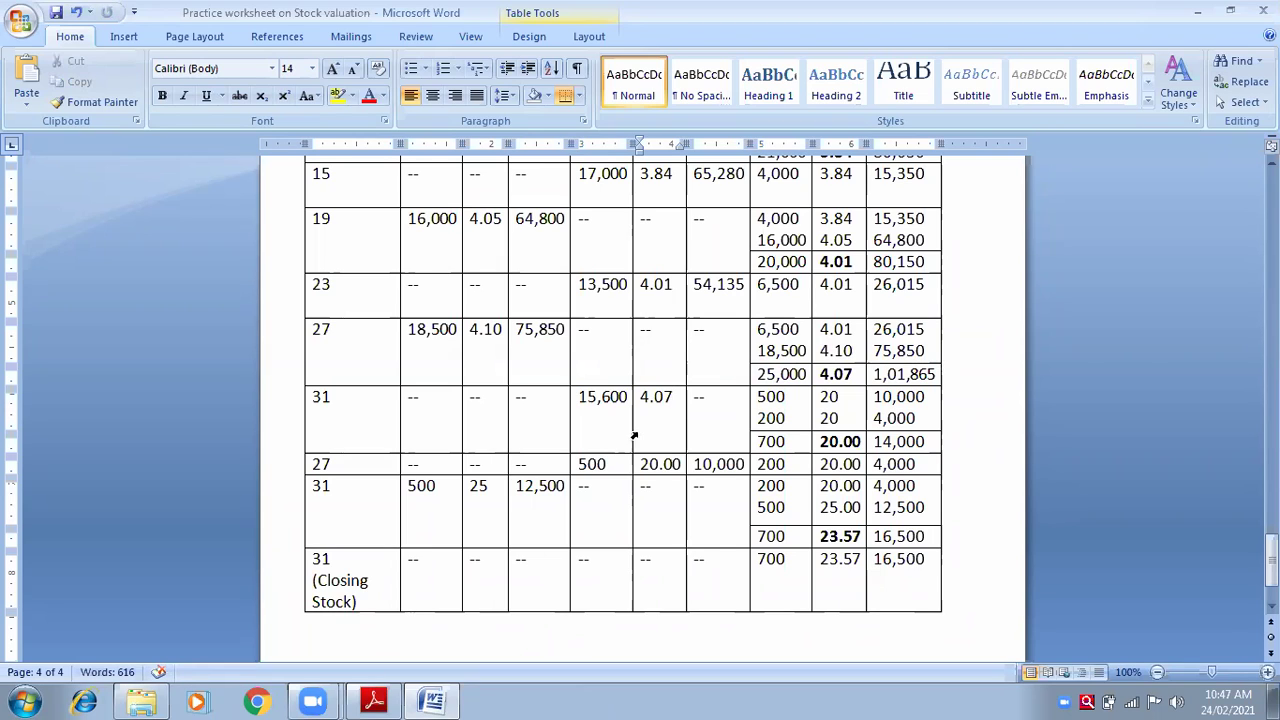
# Step: Delete the entire leftover rows dated 27 and 31, including their total row, directly above the closing stock row
pyautogui.moveTo(315, 462); pyautogui.dragTo(910, 538)
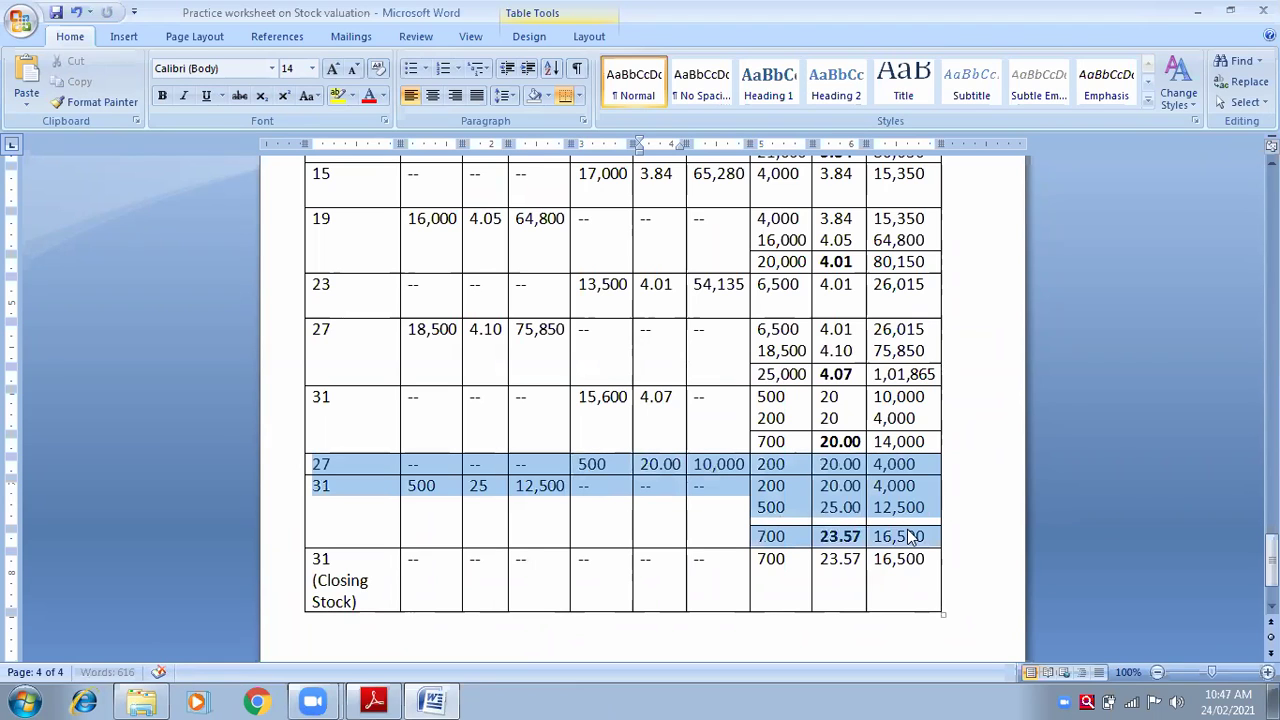
pyautogui.rightClick(910, 538)
pyautogui.click(985, 396)
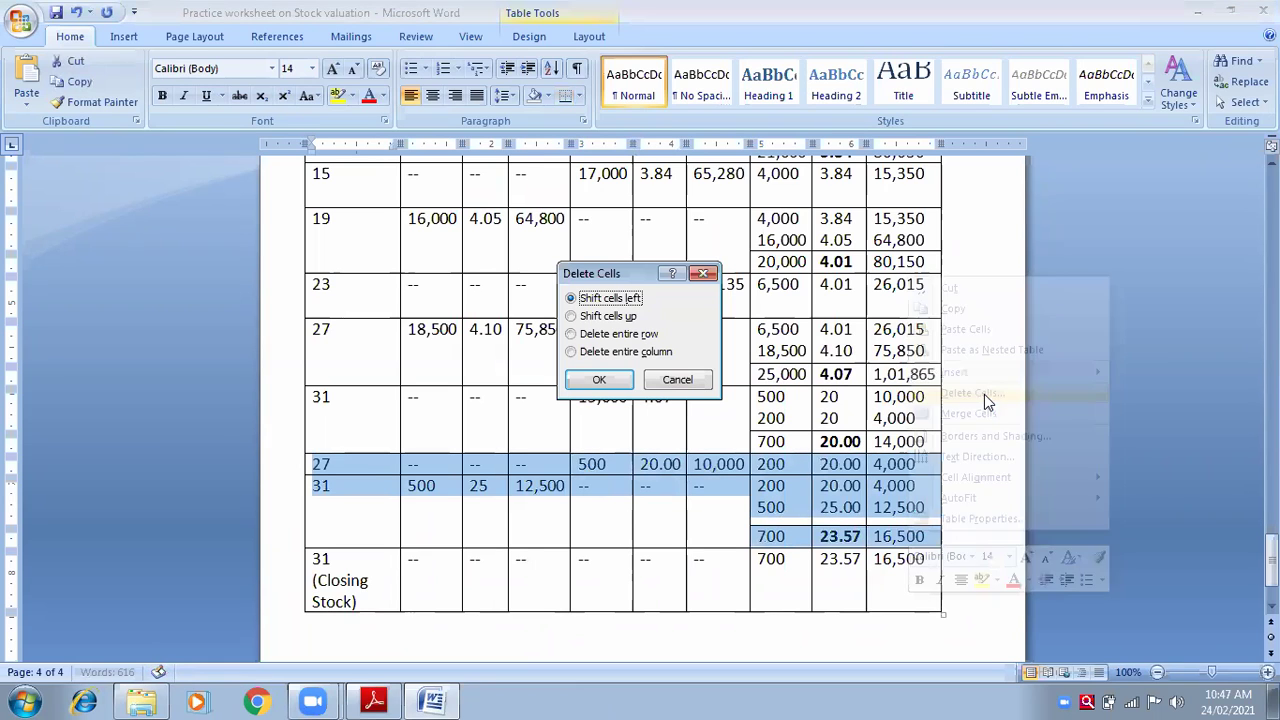
pyautogui.click(645, 337)
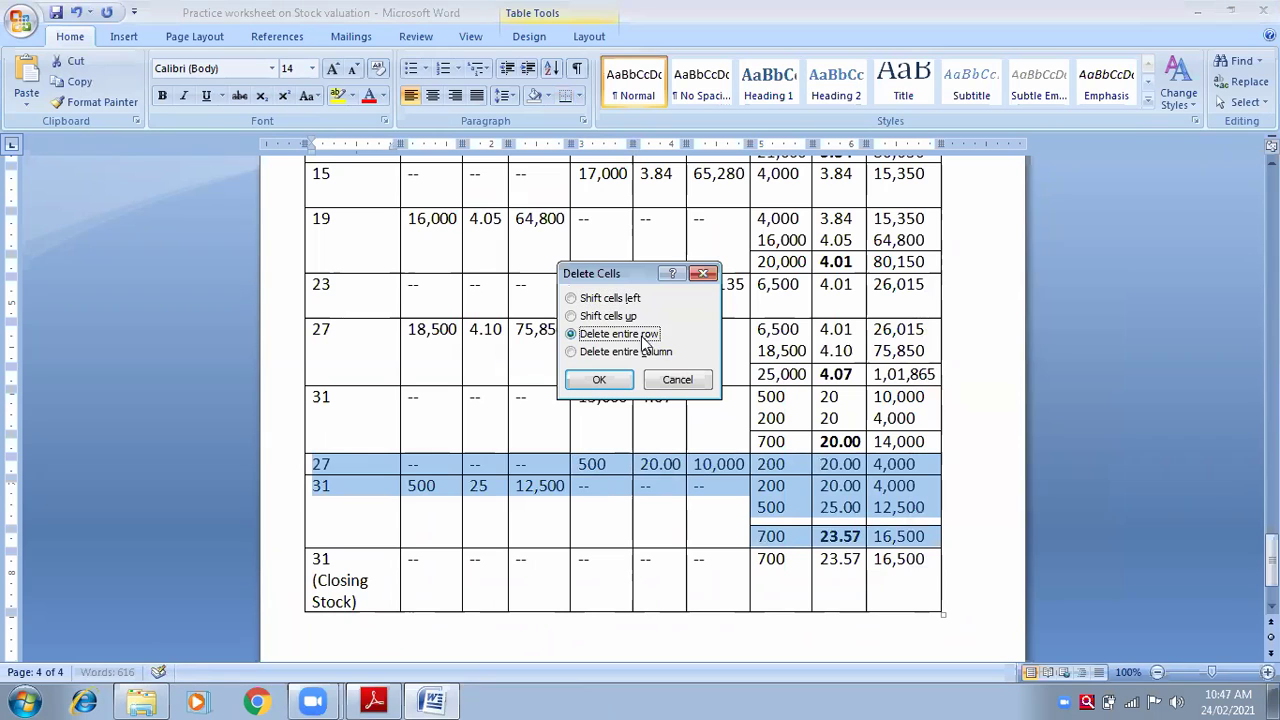
pyautogui.click(598, 382)
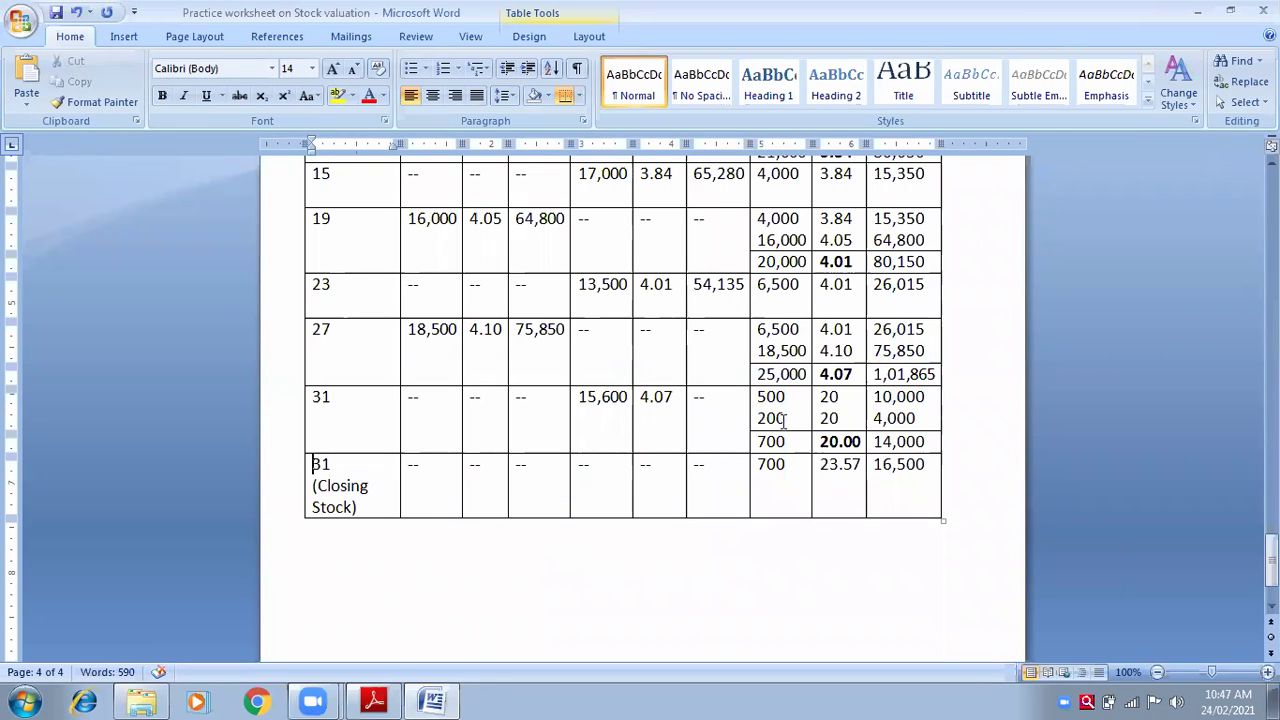
# Step: Enter 63,495 as the issue amount in the date 31 sale row
pyautogui.doubleClick(699, 397)
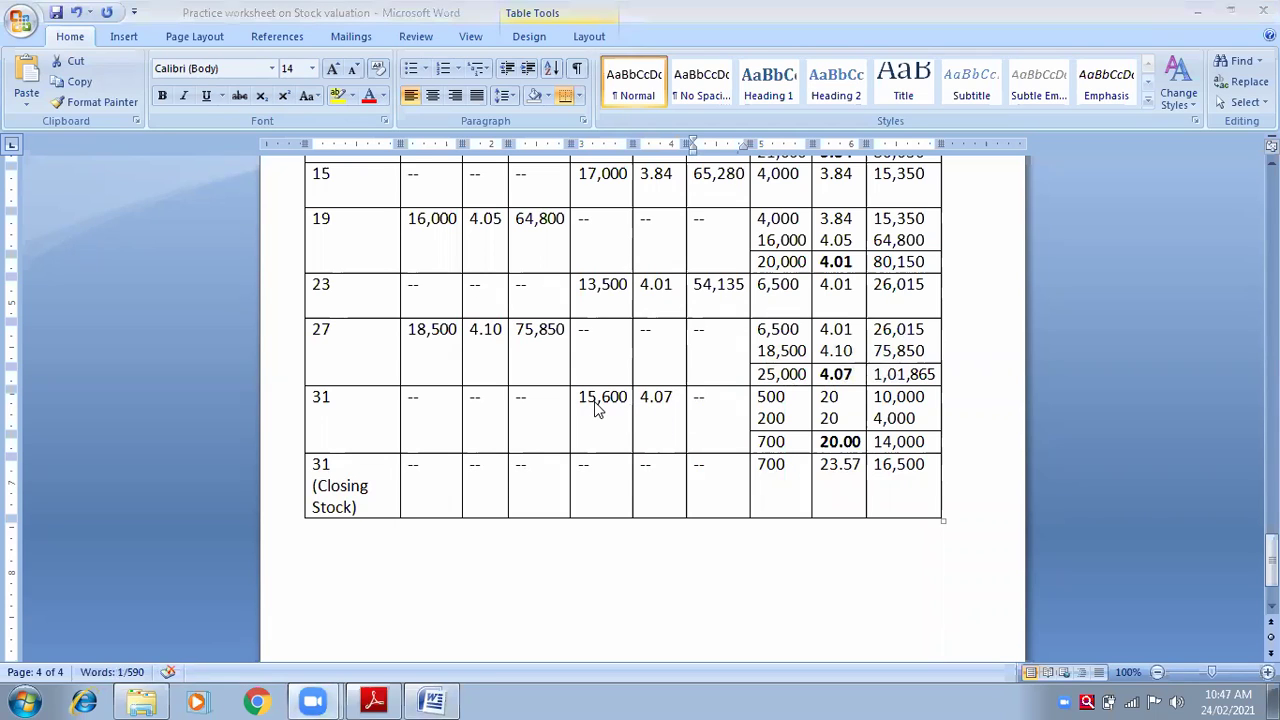
pyautogui.doubleClick(705, 397)
pyautogui.press('BackSpace')
pyautogui.write('63')
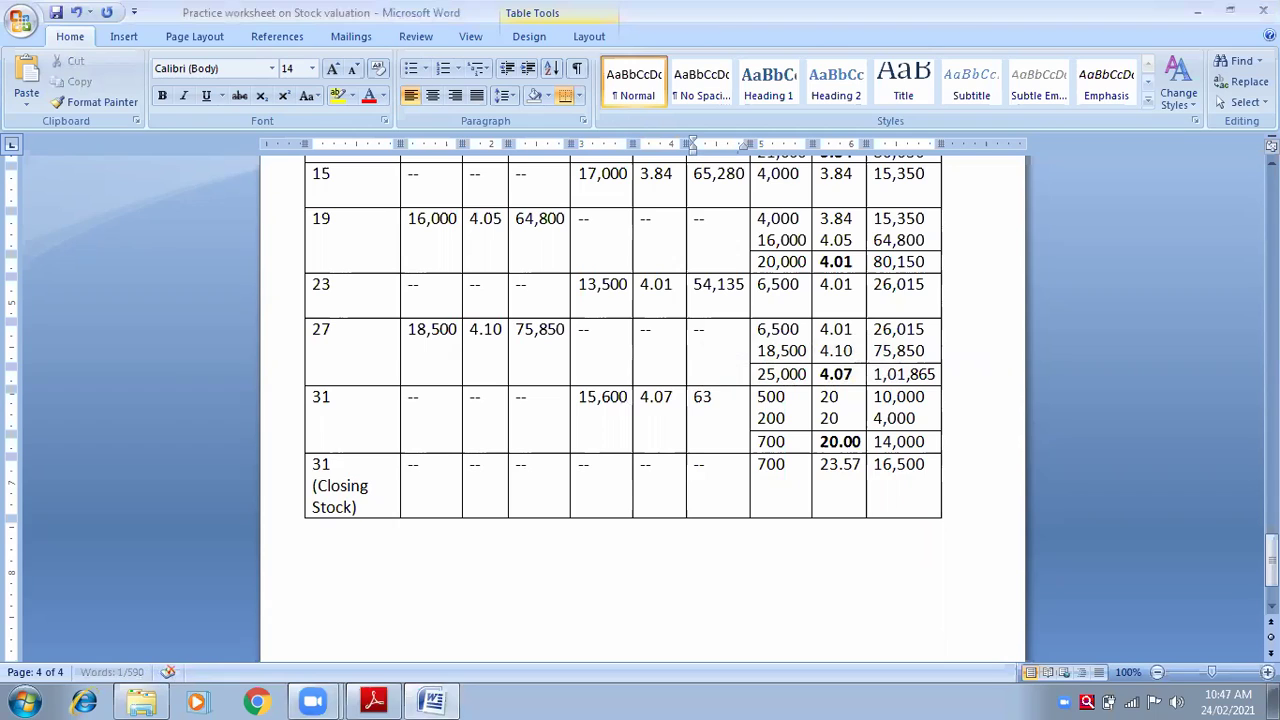
pyautogui.write(',495')
pyautogui.press('Tab')
# Step: Clear the leftover balance quantities 500 and 200 from the date 31 sale row
pyautogui.click(760, 397)
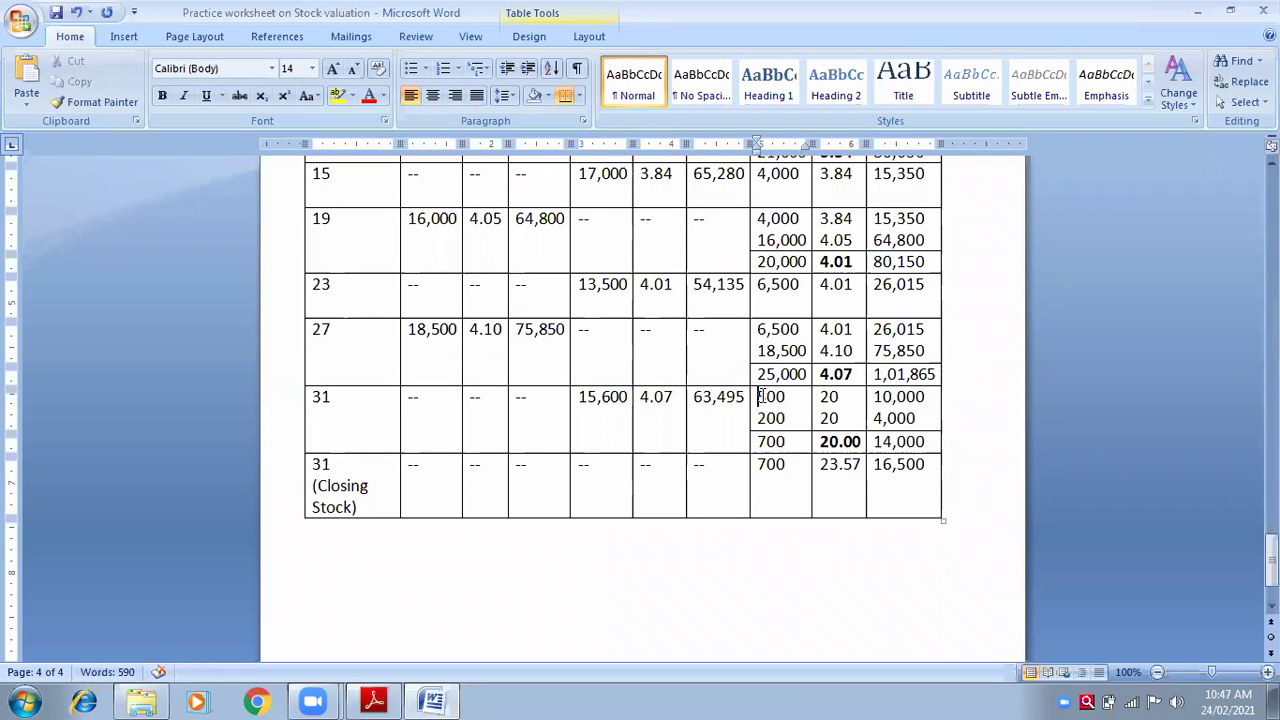
pyautogui.moveTo(760, 397); pyautogui.dragTo(785, 428)
pyautogui.press('Delete')
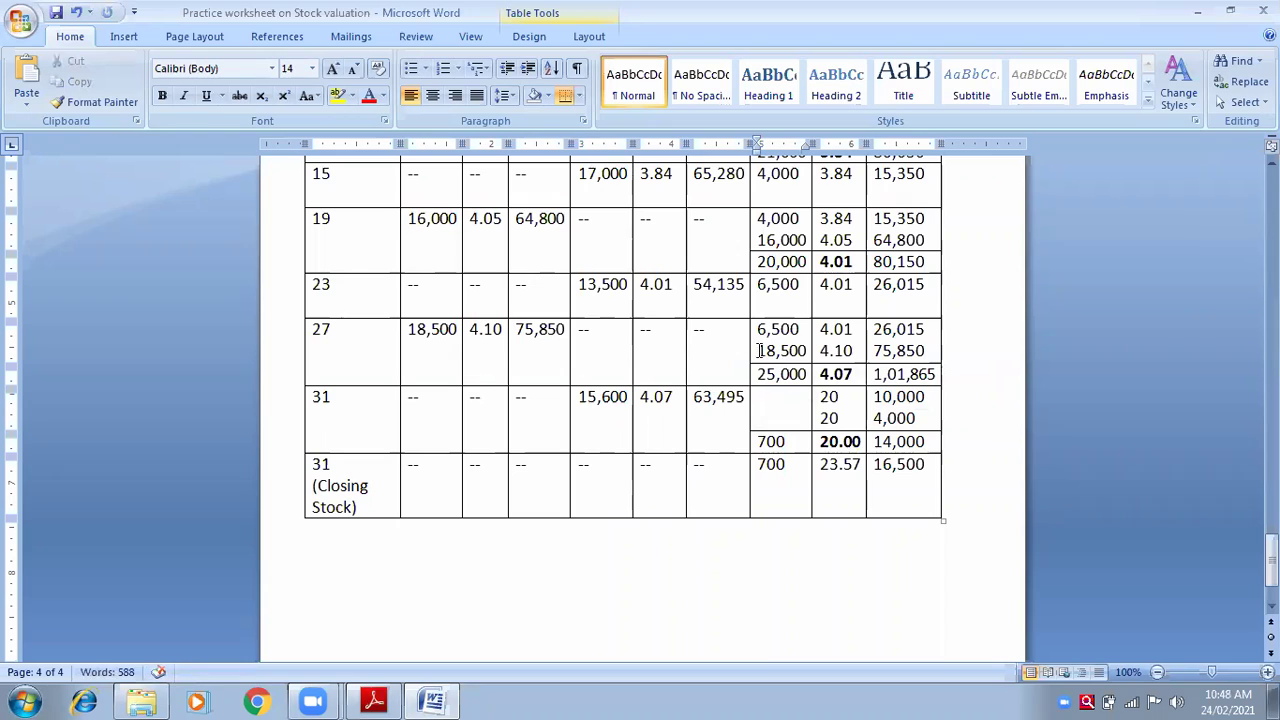
pyautogui.moveTo(776, 374); pyautogui.dragTo(768, 376)
pyautogui.doubleClick(766, 385)
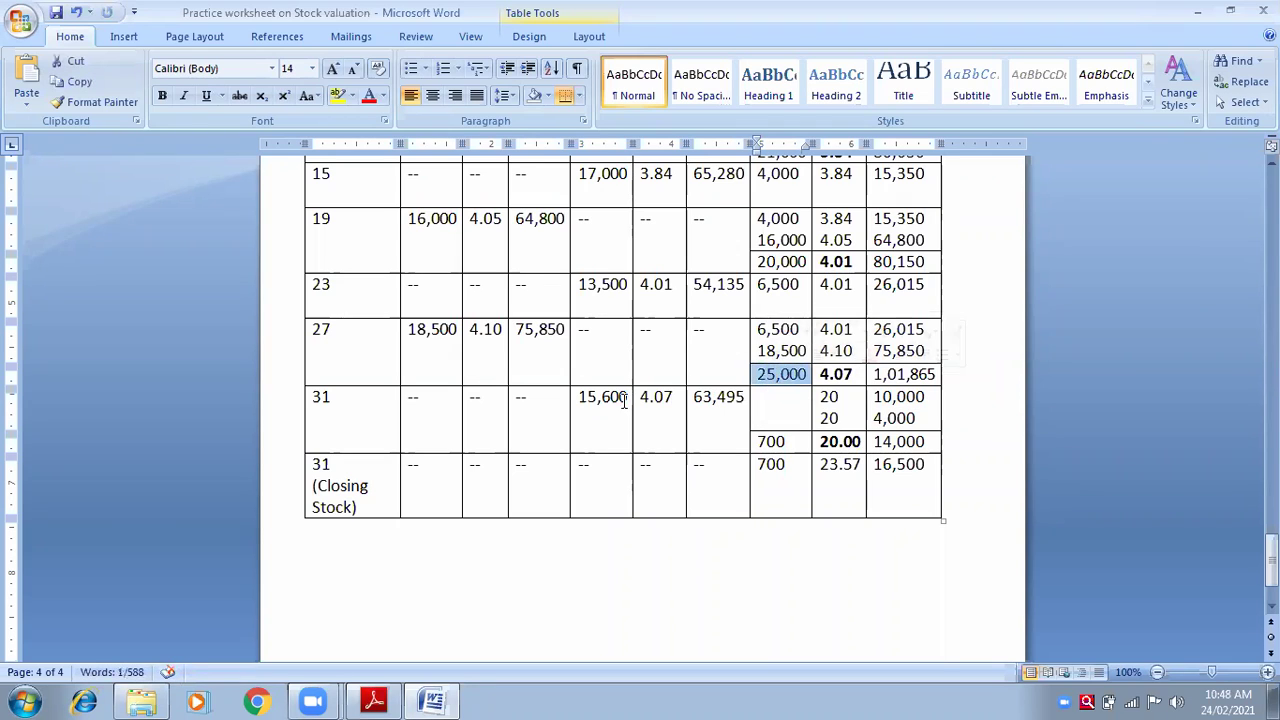
pyautogui.moveTo(627, 397); pyautogui.dragTo(579, 397)
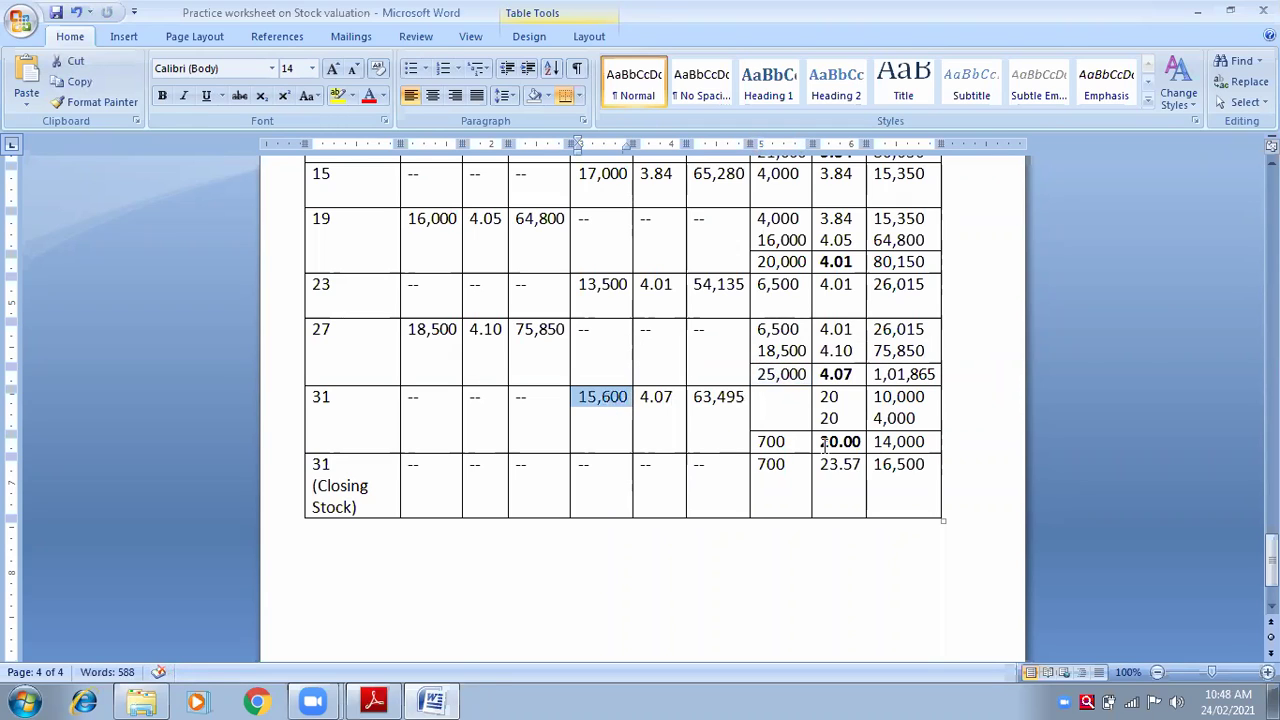
pyautogui.click(789, 399)
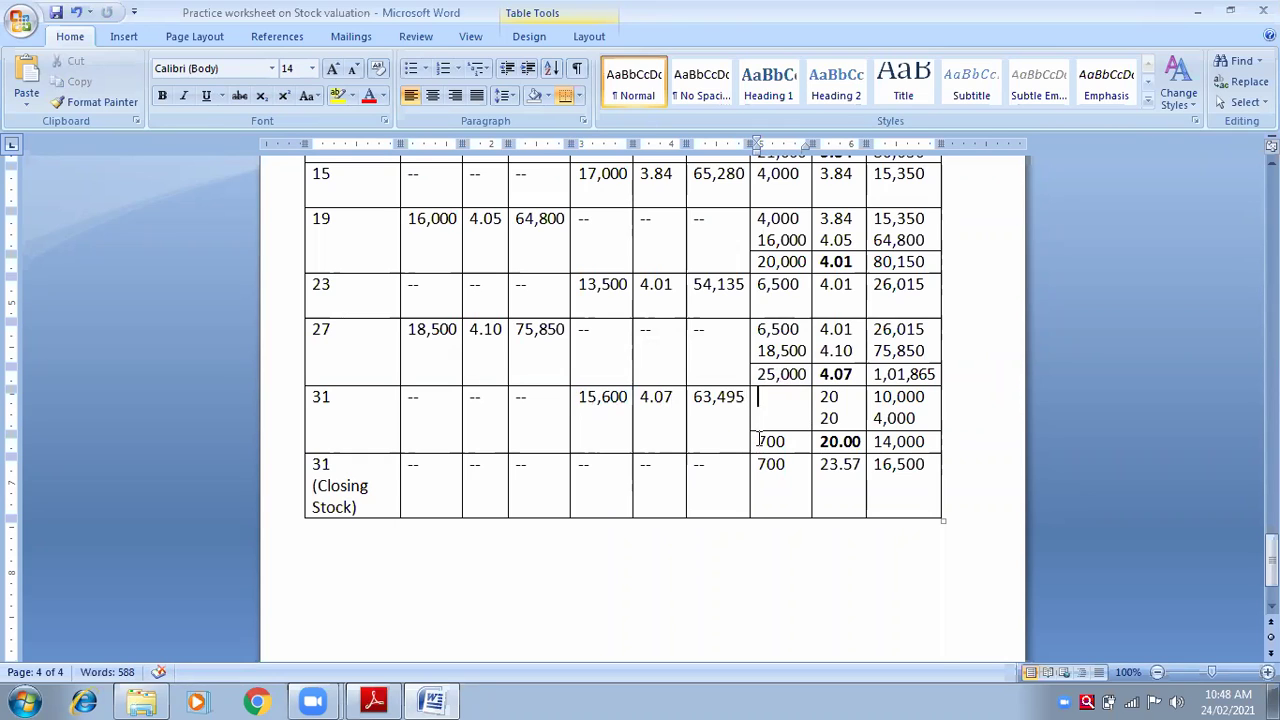
# Step: Delete the entire leftover total row of 700 units at 20.00 beneath the date 31 sale
pyautogui.moveTo(759, 440); pyautogui.dragTo(893, 450)
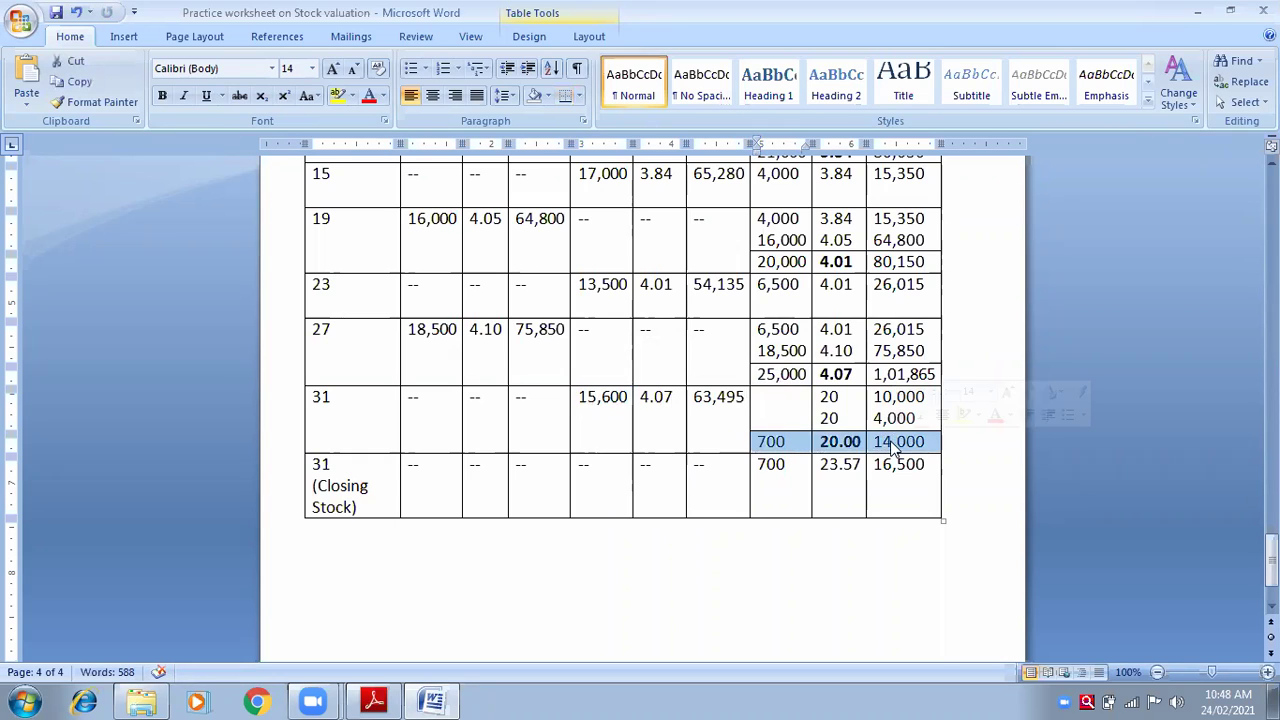
pyautogui.rightClick(893, 450)
pyautogui.click(1055, 308)
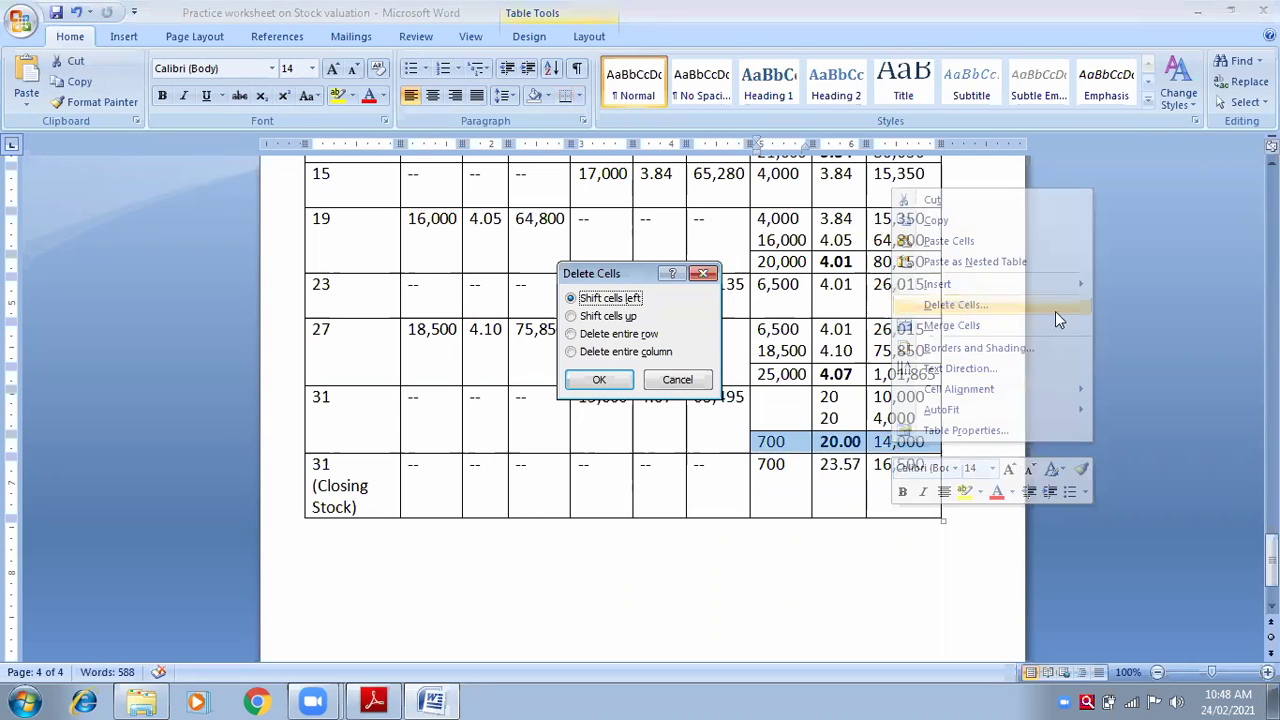
pyautogui.click(614, 336)
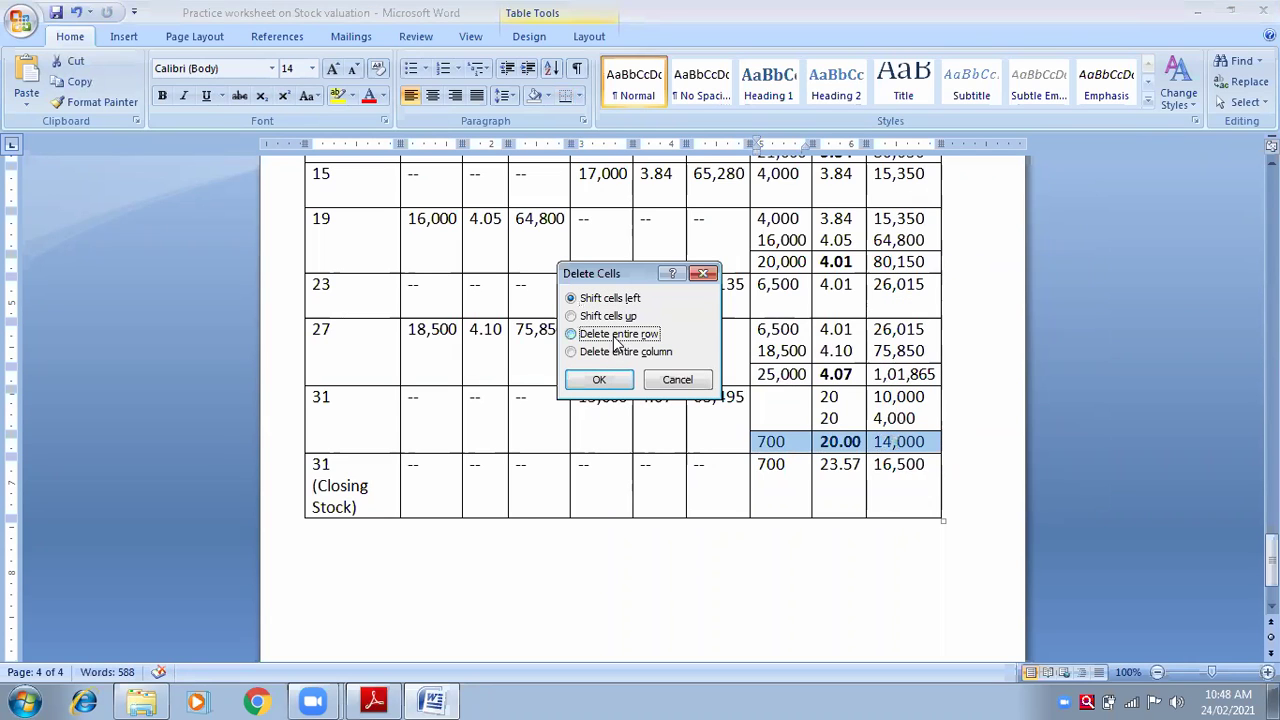
pyautogui.click(598, 380)
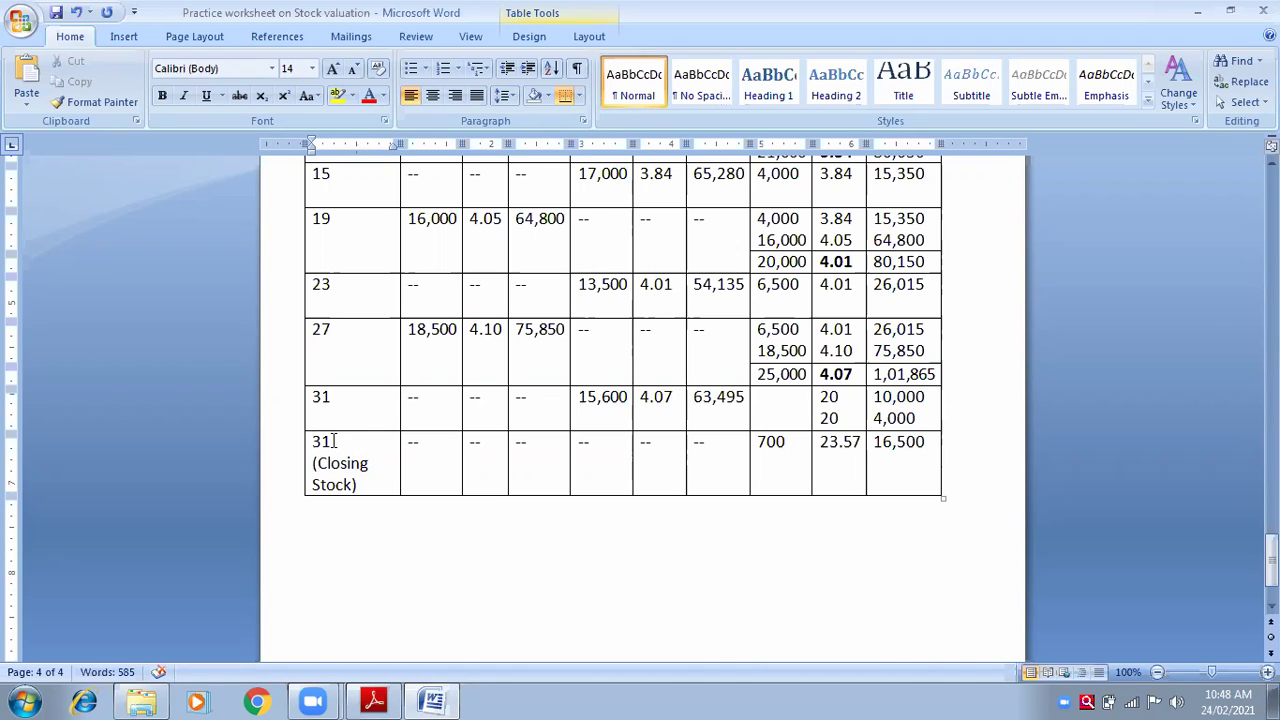
# Step: Correct the issue amount in the date 31 sale row to 63,492
pyautogui.doubleClick(888, 378)
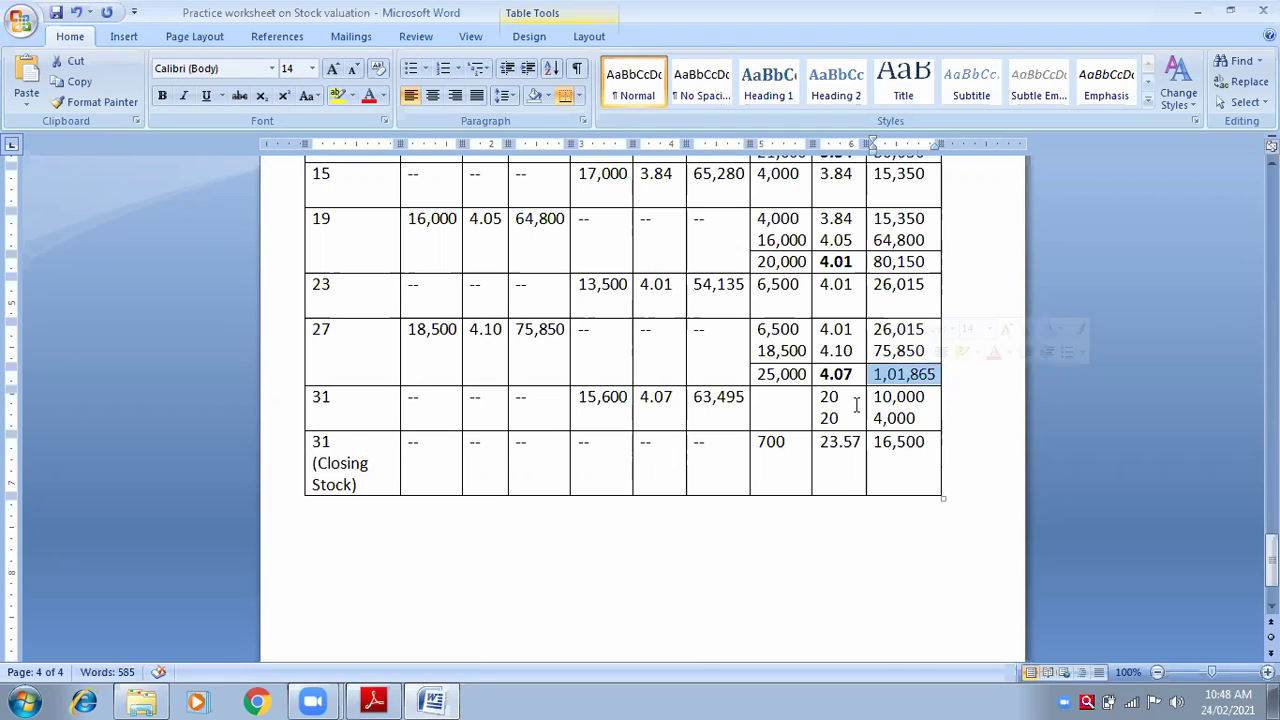
pyautogui.click(710, 397)
pyautogui.doubleClick(710, 397)
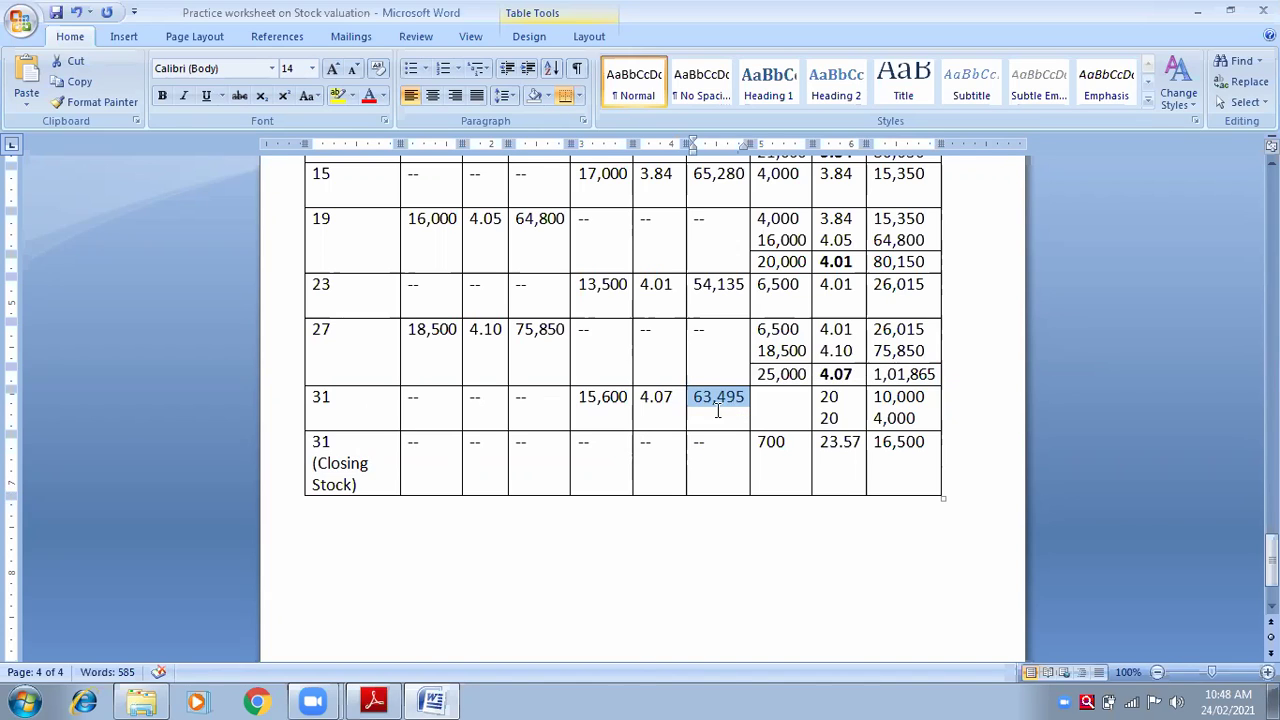
pyautogui.click(745, 397)
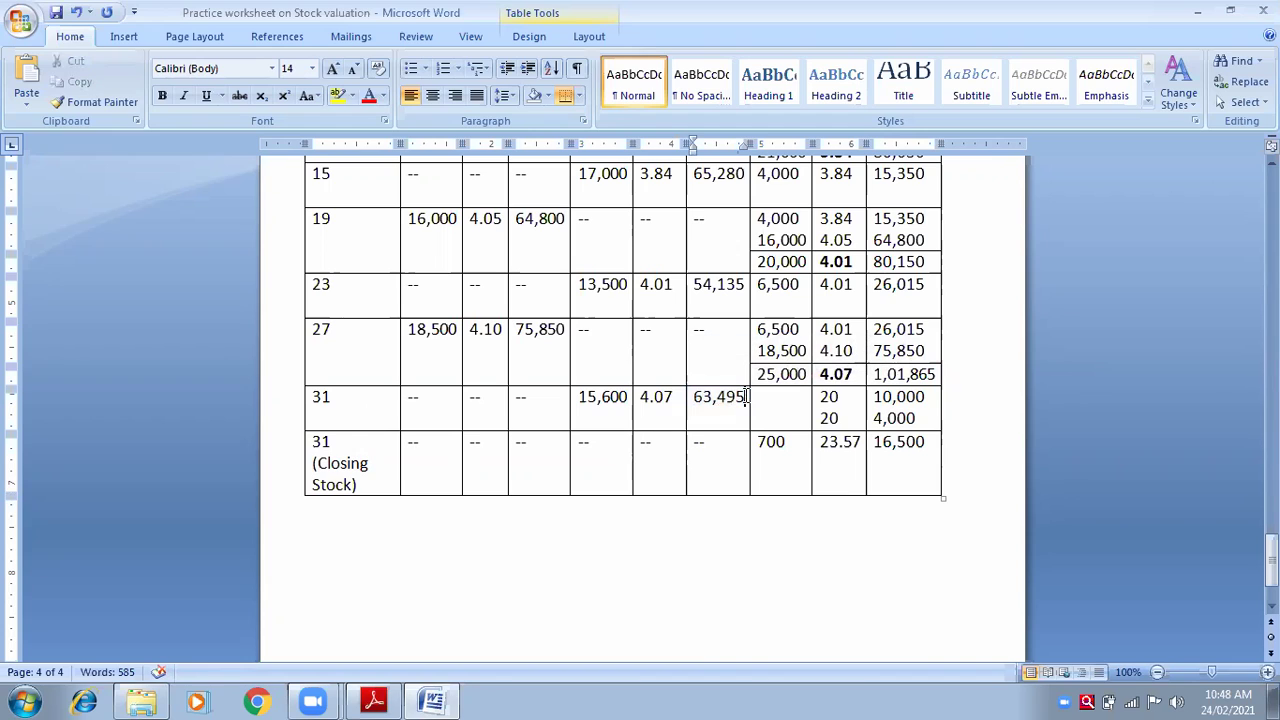
pyautogui.press('BackSpace')
pyautogui.write('2')
# Step: Enter 9,400 as the balance quantity in the date 31 sale row
pyautogui.click(775, 404)
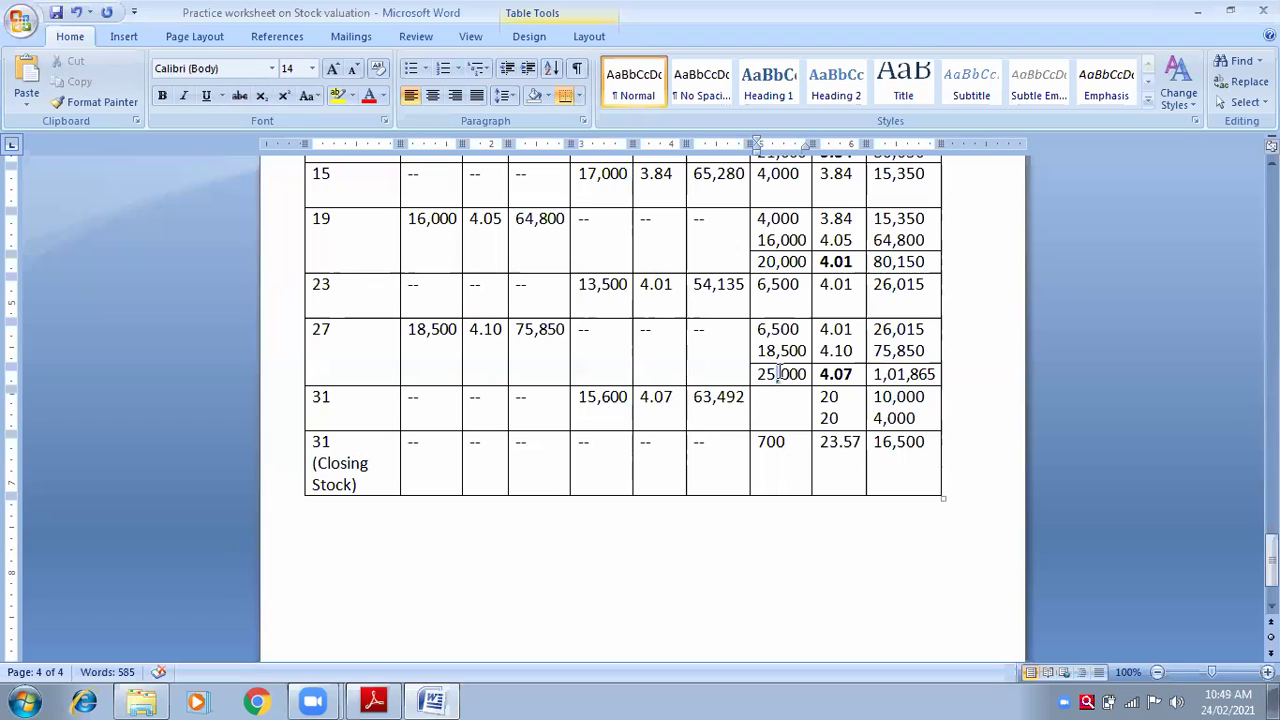
pyautogui.doubleClick(778, 374)
pyautogui.click(593, 394)
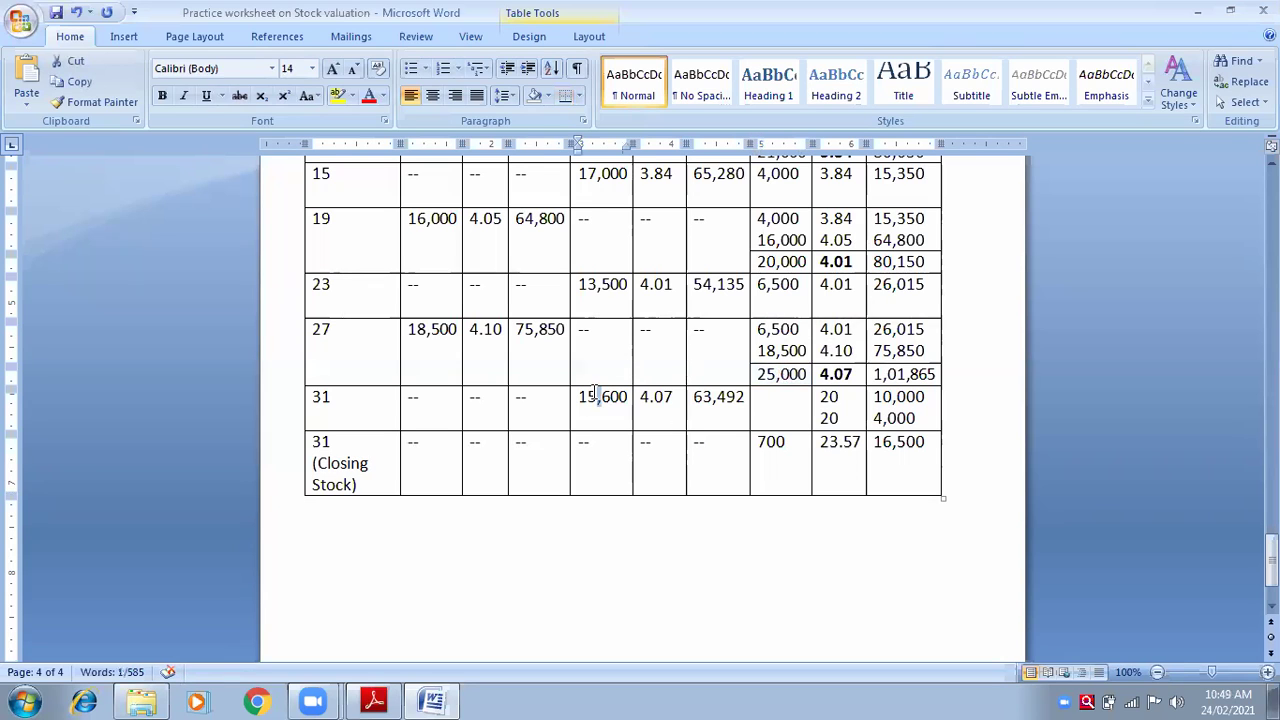
pyautogui.doubleClick(593, 396)
pyautogui.click(787, 402)
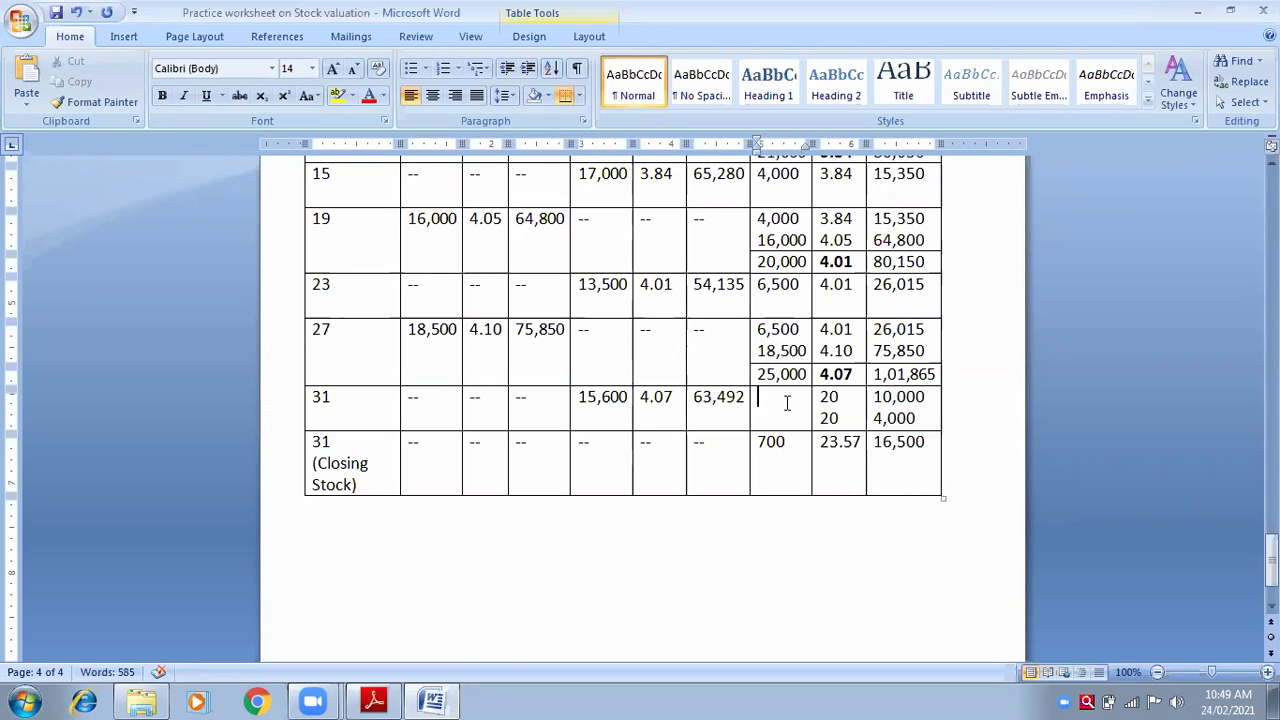
pyautogui.write('9,400')
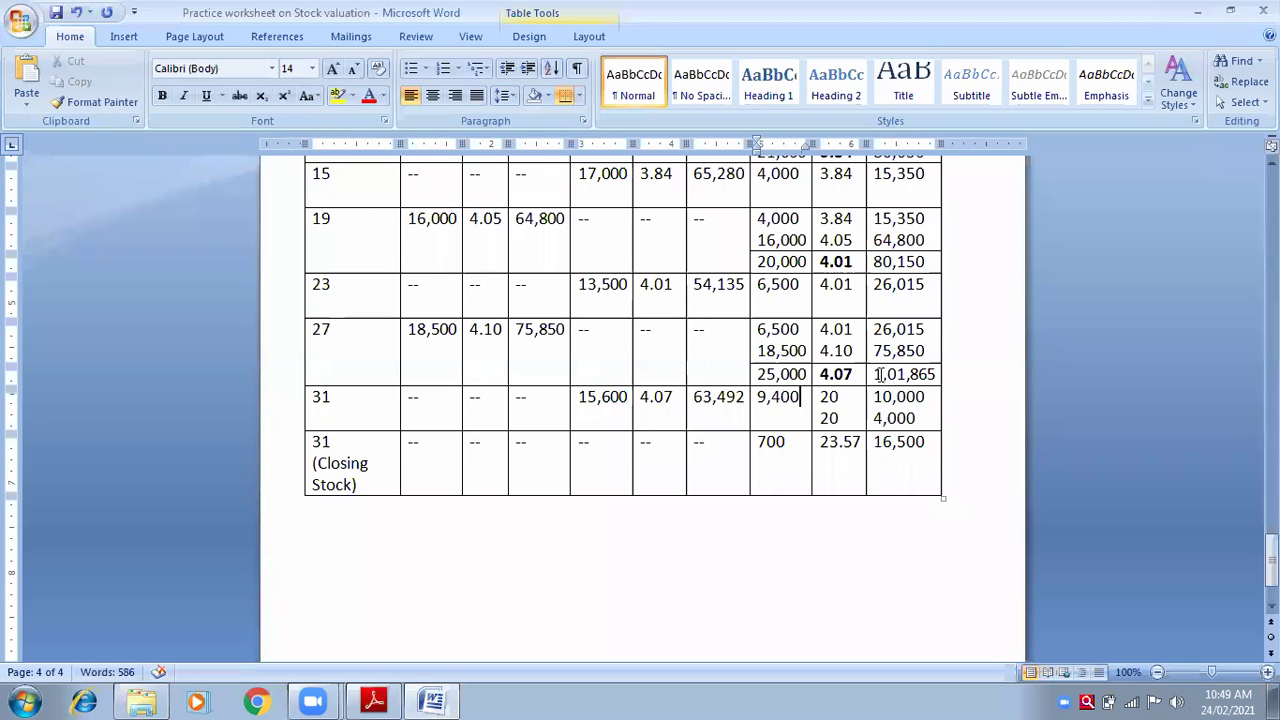
# Step: Clear the leftover balance amounts 10,000 and 4,000 from the date 31 sale row
pyautogui.moveTo(874, 374); pyautogui.dragTo(938, 372)
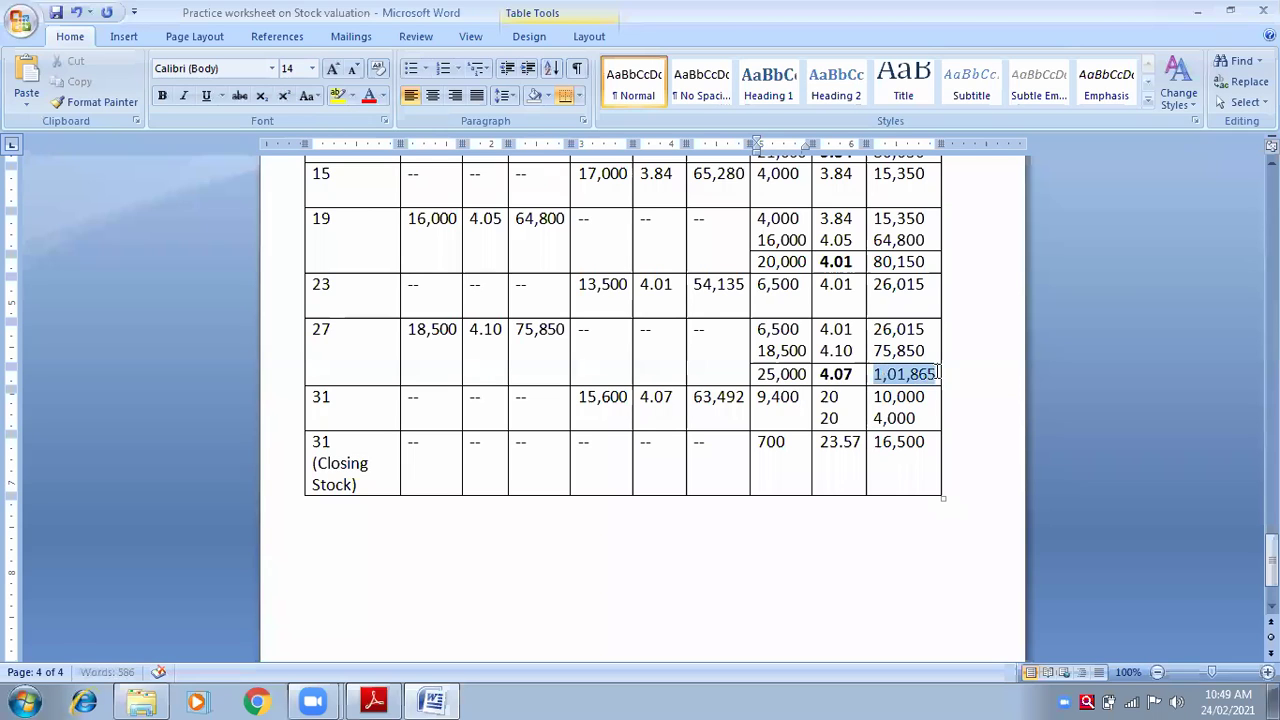
pyautogui.click(696, 397)
pyautogui.doubleClick(739, 399)
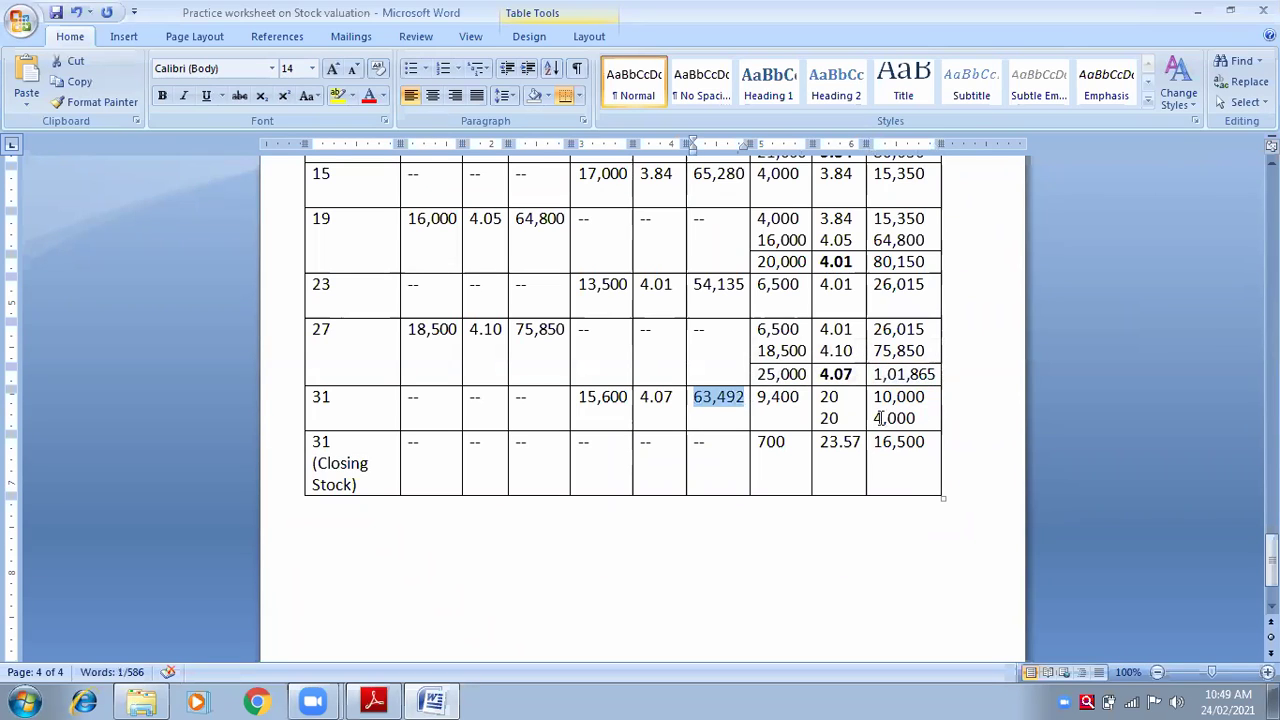
pyautogui.moveTo(876, 400); pyautogui.dragTo(922, 422)
pyautogui.press('Delete')
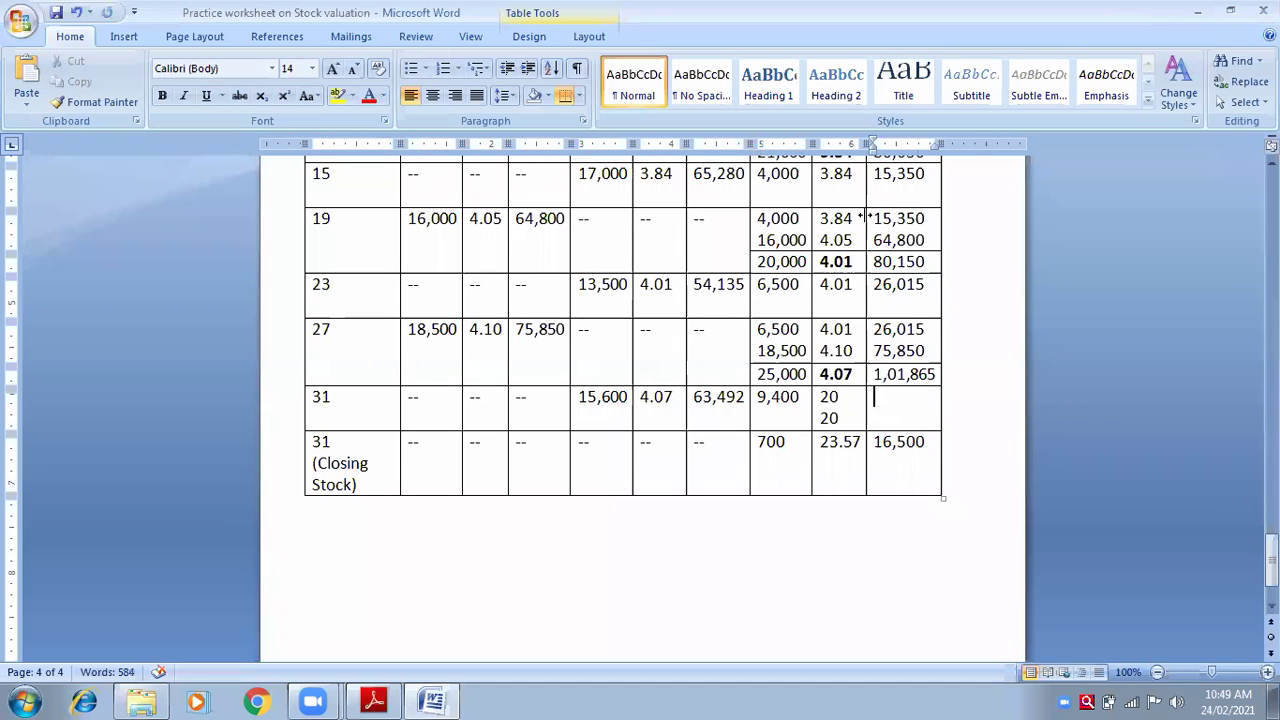
# Step: Enter 38,373 as the balance amount in the date 31 sale row and replace its leftover balance rates with 4.07
pyautogui.write('38,373')
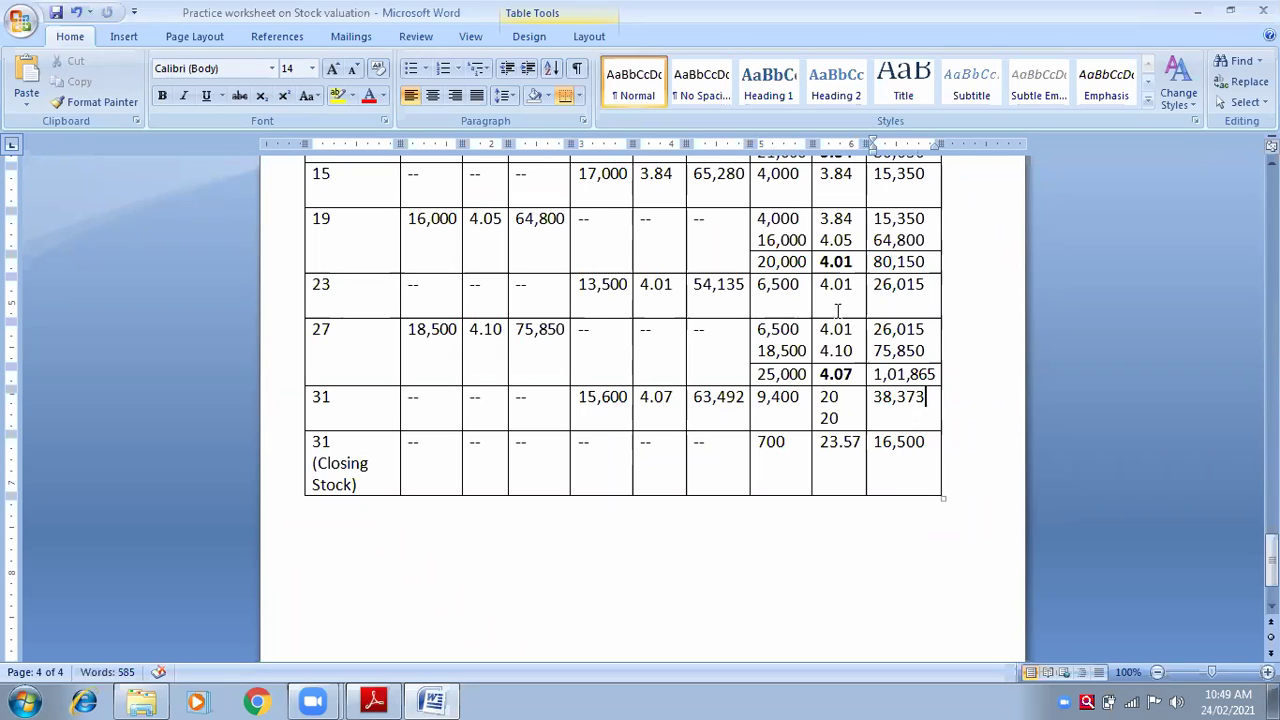
pyautogui.moveTo(822, 395); pyautogui.dragTo(838, 424)
pyautogui.press('BackSpace')
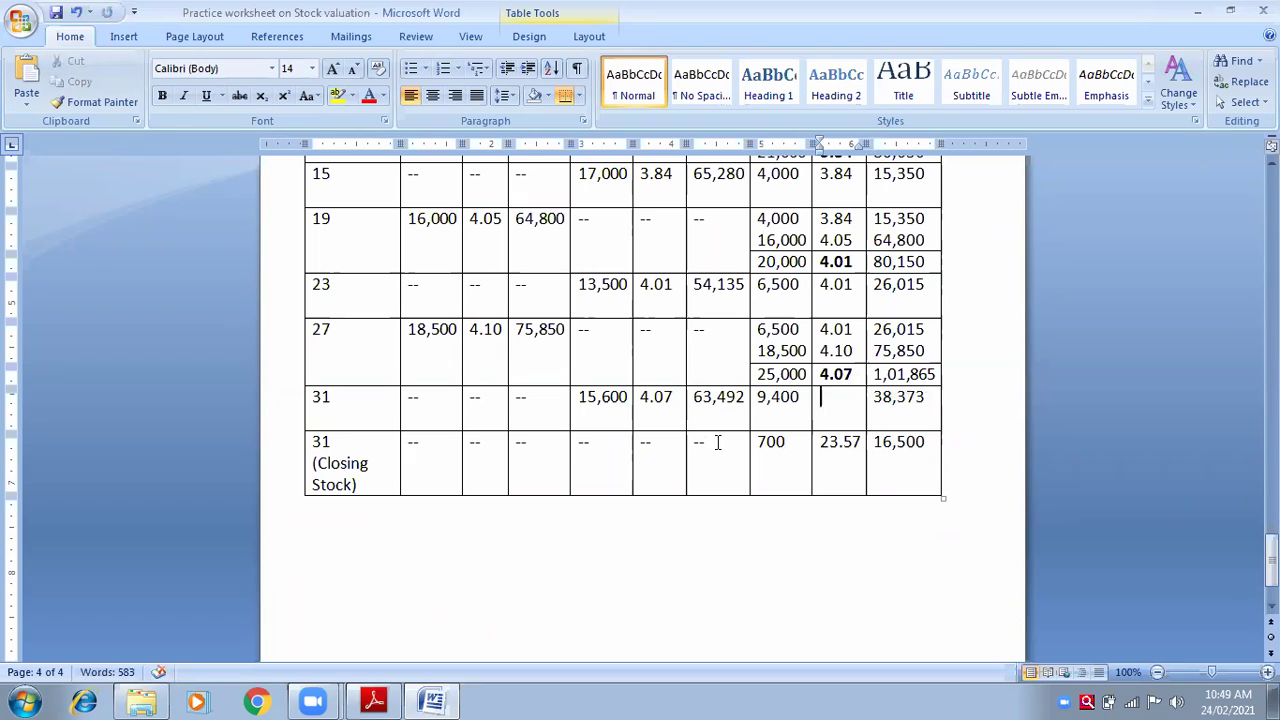
pyautogui.doubleClick(829, 380)
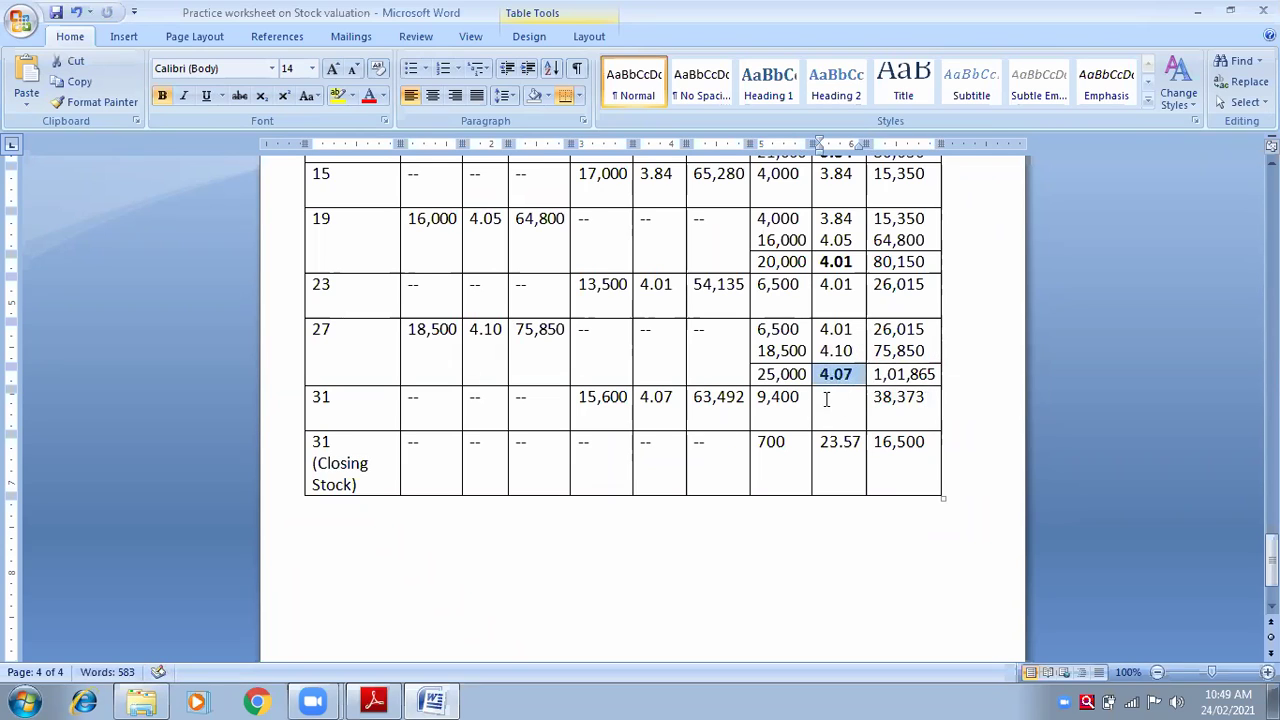
pyautogui.click(825, 398)
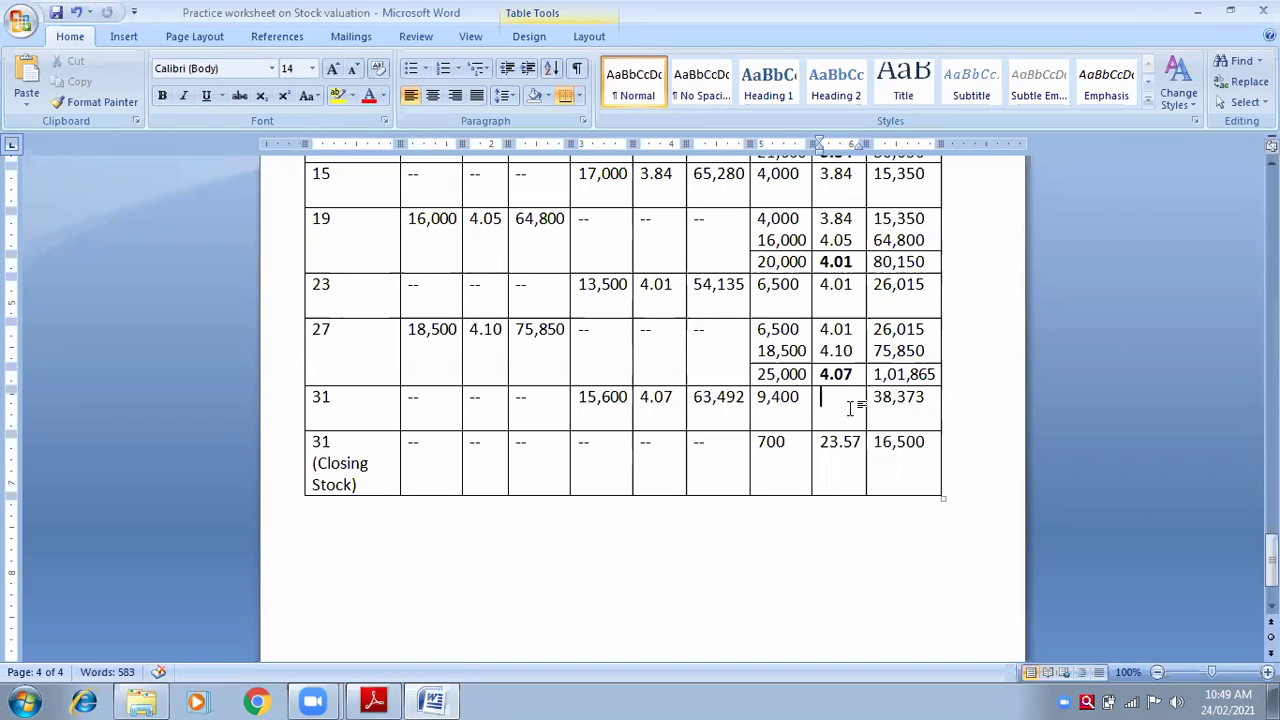
pyautogui.write('4.')
pyautogui.write('07')
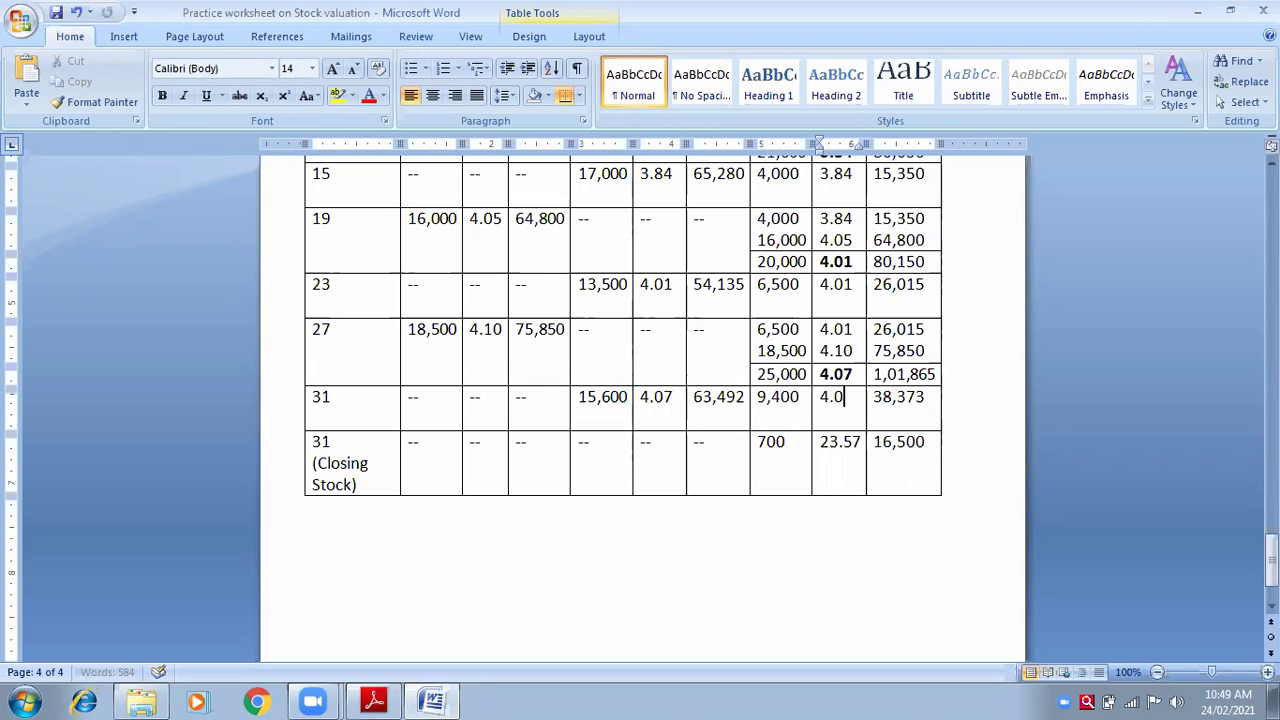
# Step: Change the balance rate in the date 31 sale row to 4.08 and check it against the PDF's answer for problem 6
pyautogui.click(892, 402)
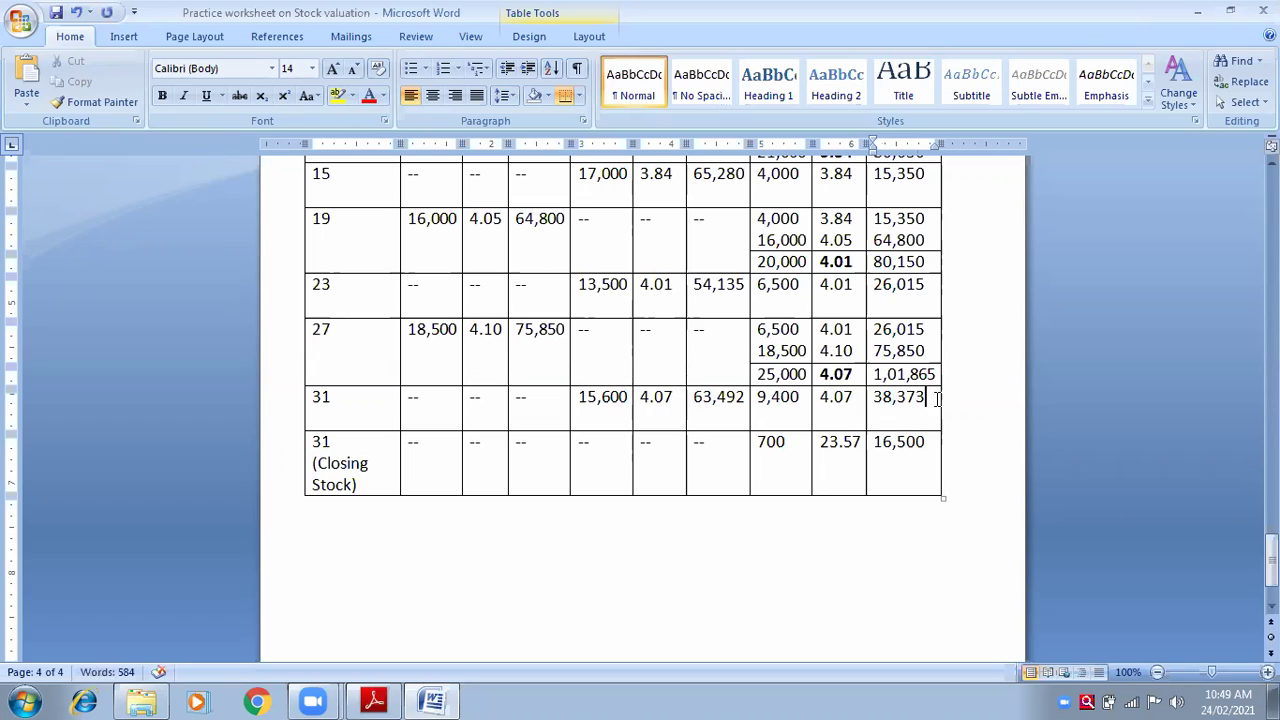
pyautogui.click(852, 401)
pyautogui.press('BackSpace')
pyautogui.write('8')
pyautogui.hotkey('alt', 'Tab')
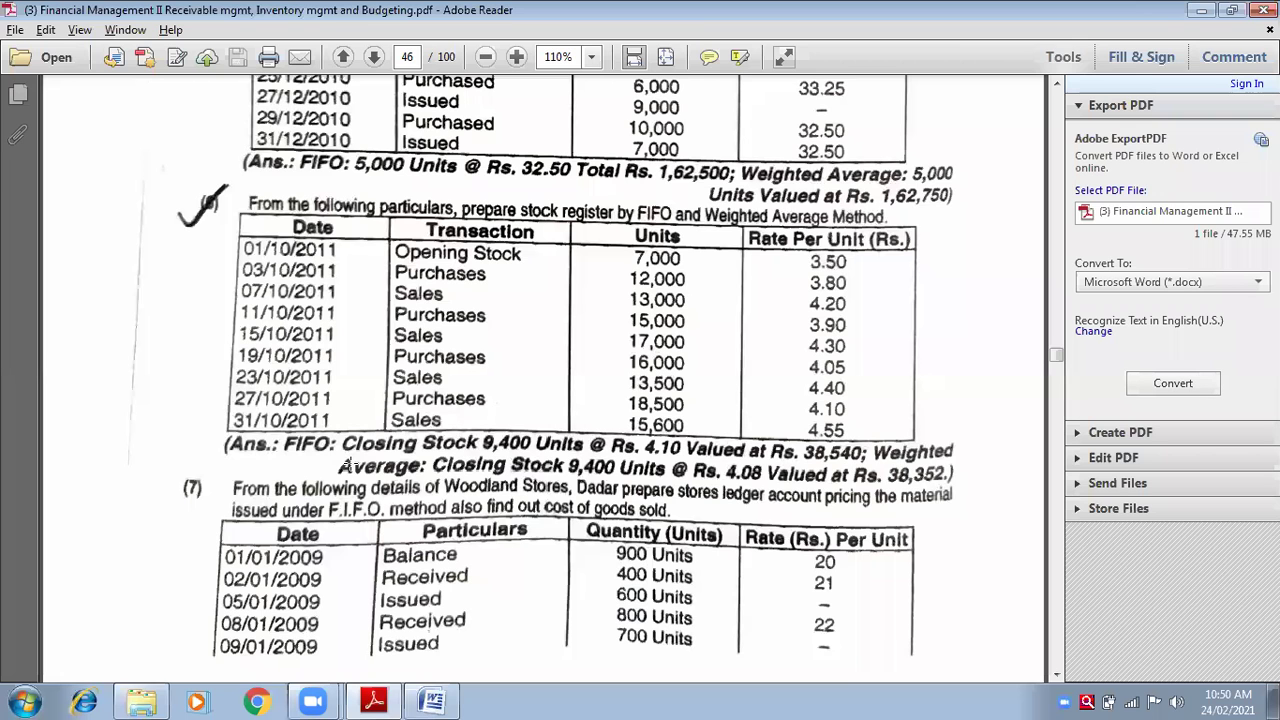
pyautogui.hotkey('alt', 'Tab')
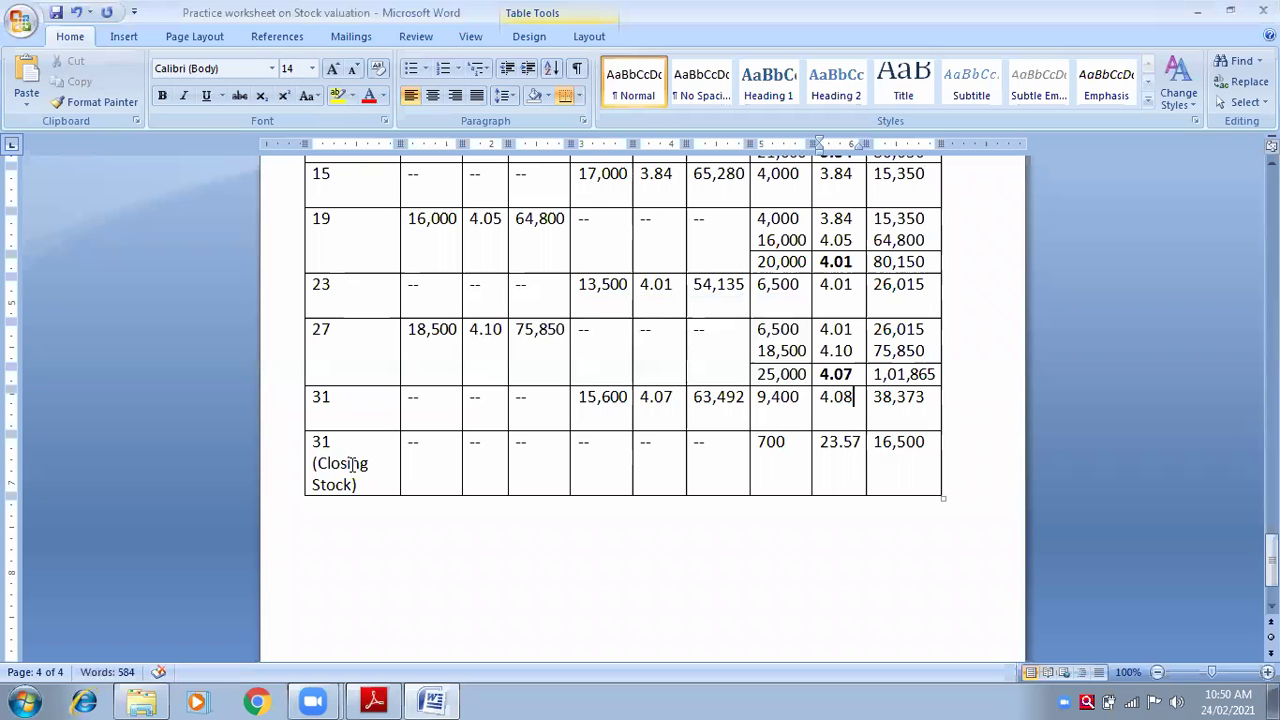
# Step: Look over the whole Sum 6 ledger, from its heading down to the closing stock row
pyautogui.press('Up')
pyautogui.press('Up')
pyautogui.press('Up')
pyautogui.press('Up')
pyautogui.press('Up')
pyautogui.press('Up')
pyautogui.press('Up')
pyautogui.press('Up')
pyautogui.press('Up')
pyautogui.press('Up')
pyautogui.press('Up')
pyautogui.press('Up')
pyautogui.press('Up')
pyautogui.press('Up')
pyautogui.press('Up')
pyautogui.press('Up')
pyautogui.press('Up')
pyautogui.press('Up')
pyautogui.press('Up')
pyautogui.press('Up')
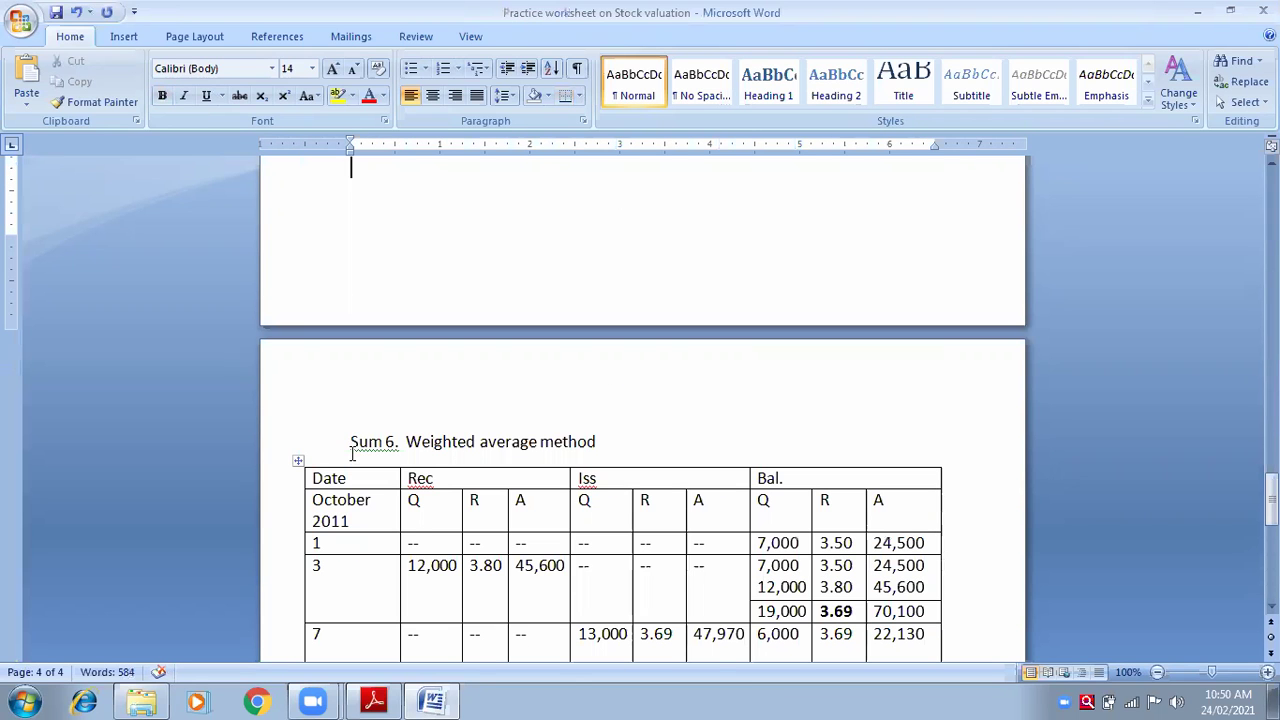
pyautogui.press('Down')
pyautogui.press('Down')
pyautogui.press('Down')
pyautogui.press('Down')
pyautogui.press('Down')
pyautogui.press('Down')
pyautogui.press('Down')
pyautogui.press('Down')
pyautogui.press('Down')
pyautogui.press('Down')
pyautogui.press('Down')
pyautogui.press('Down')
pyautogui.press('Down')
pyautogui.press('Down')
pyautogui.press('Down')
pyautogui.press('Down')
pyautogui.press('Down')
pyautogui.press('Down')
pyautogui.press('Down')
pyautogui.press('Down')
pyautogui.press('Down')
pyautogui.press('Down')
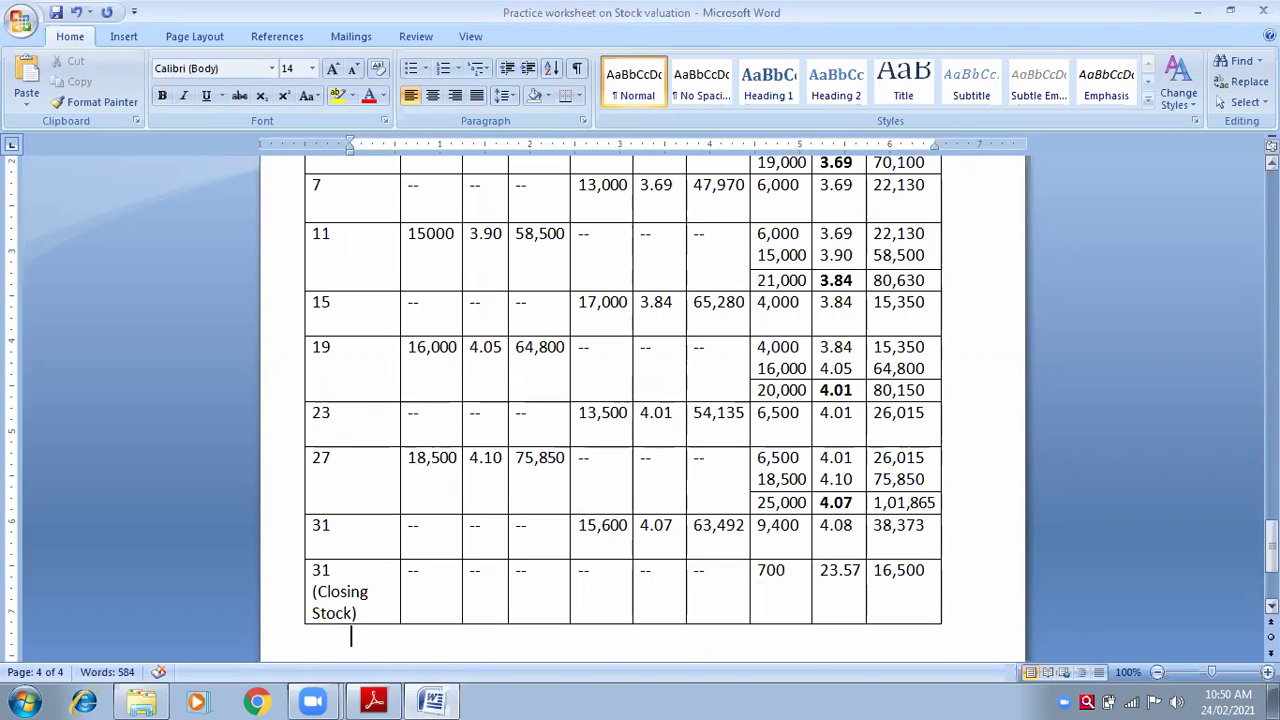
# Step: Fill the closing stock row's balance with quantity 9,400, rate 4.08 and amount 38,373
pyautogui.scroll(-3, 644, 390)
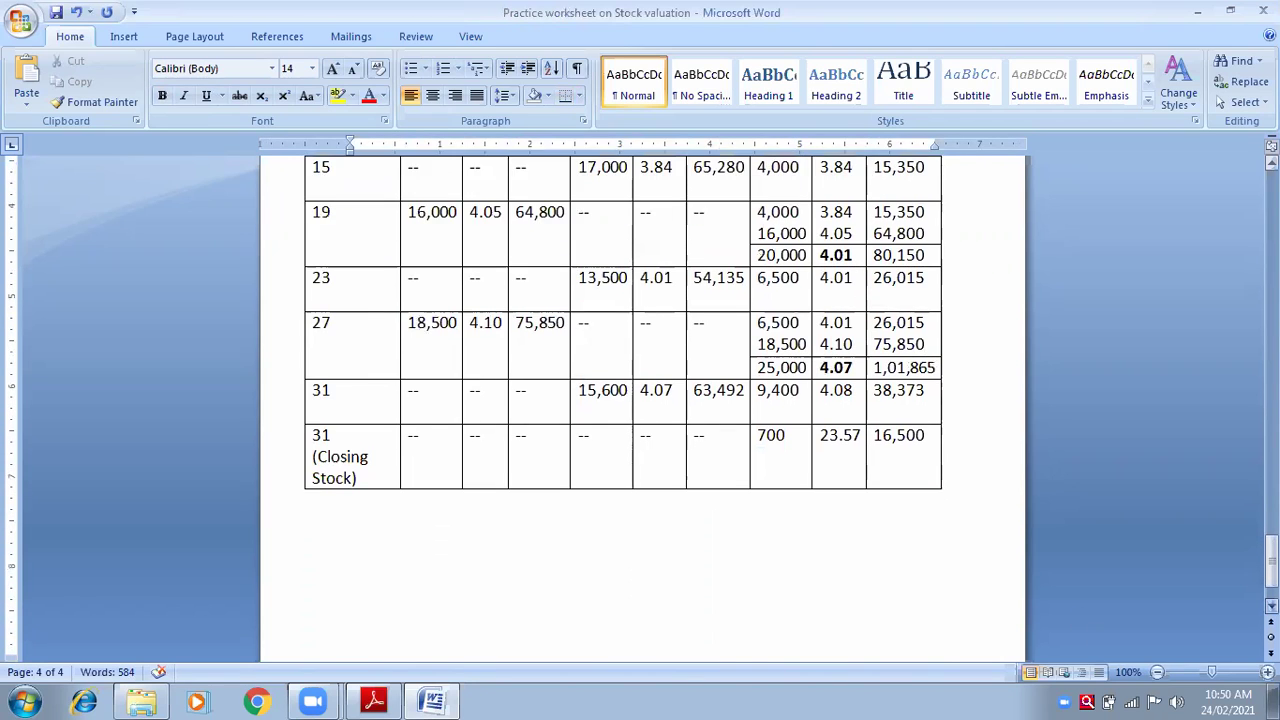
pyautogui.scroll(-2, 778, 506)
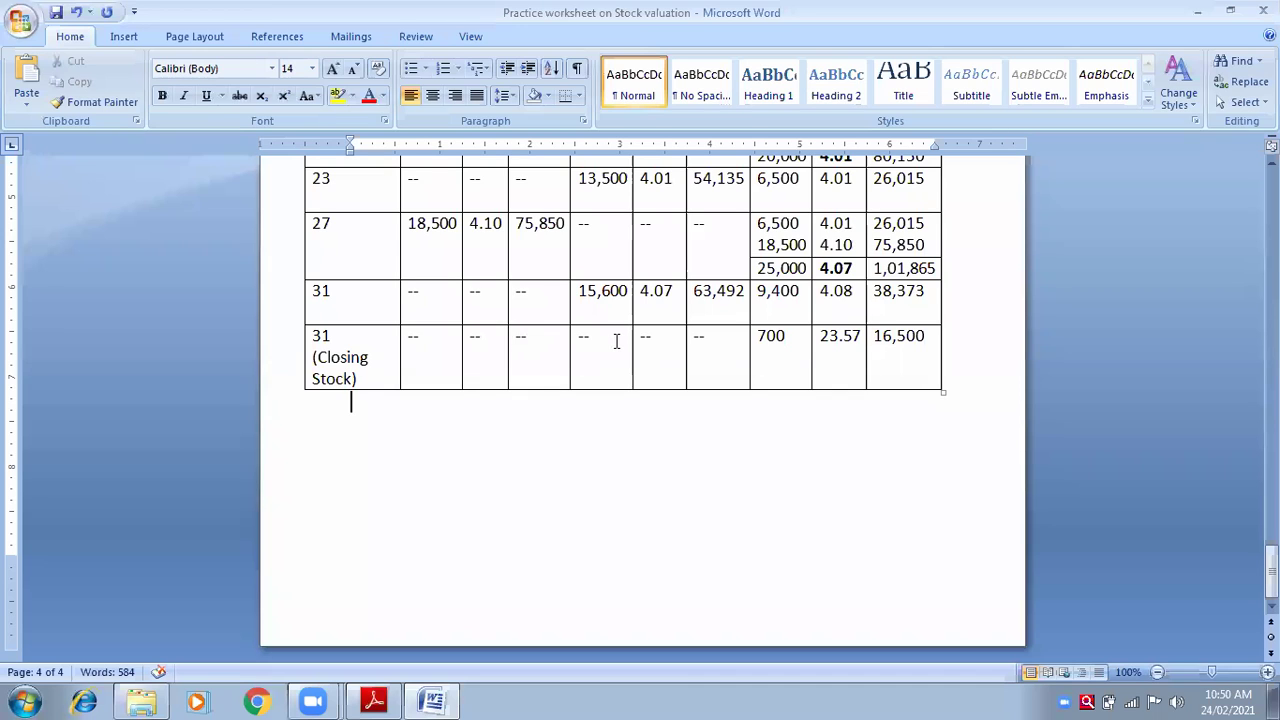
pyautogui.moveTo(757, 337); pyautogui.dragTo(790, 337)
pyautogui.write('9')
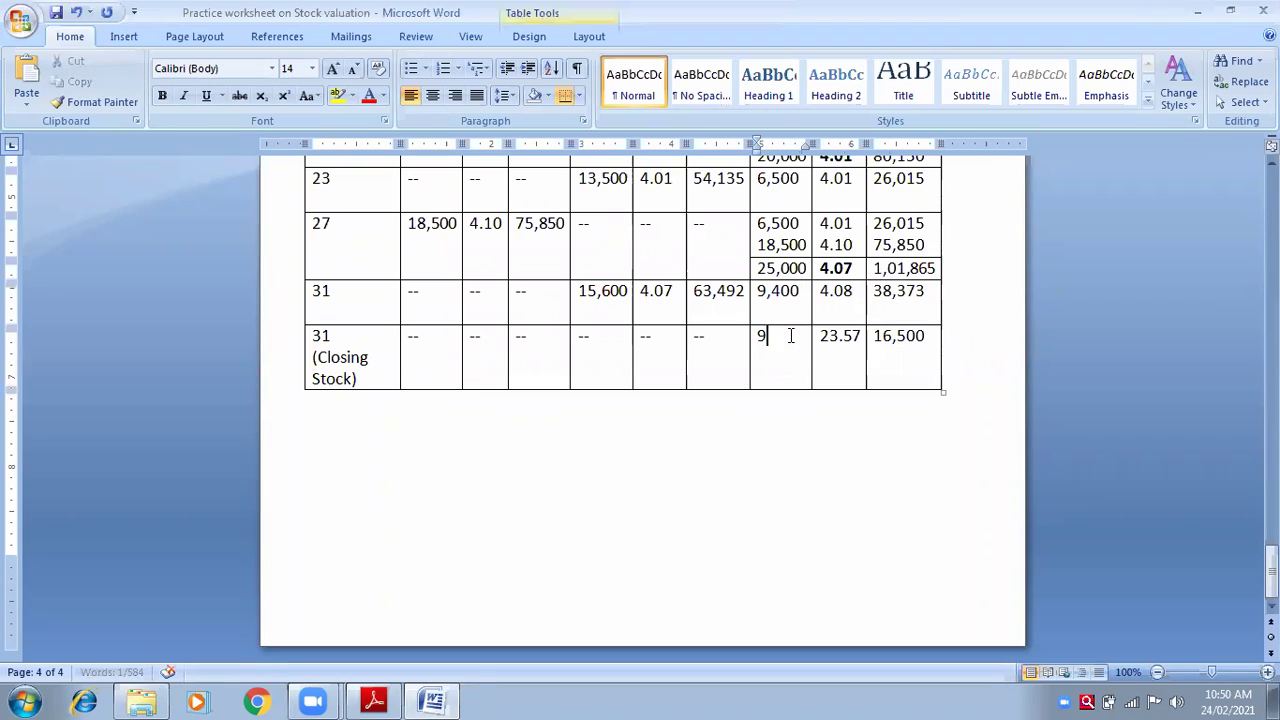
pyautogui.write(',400')
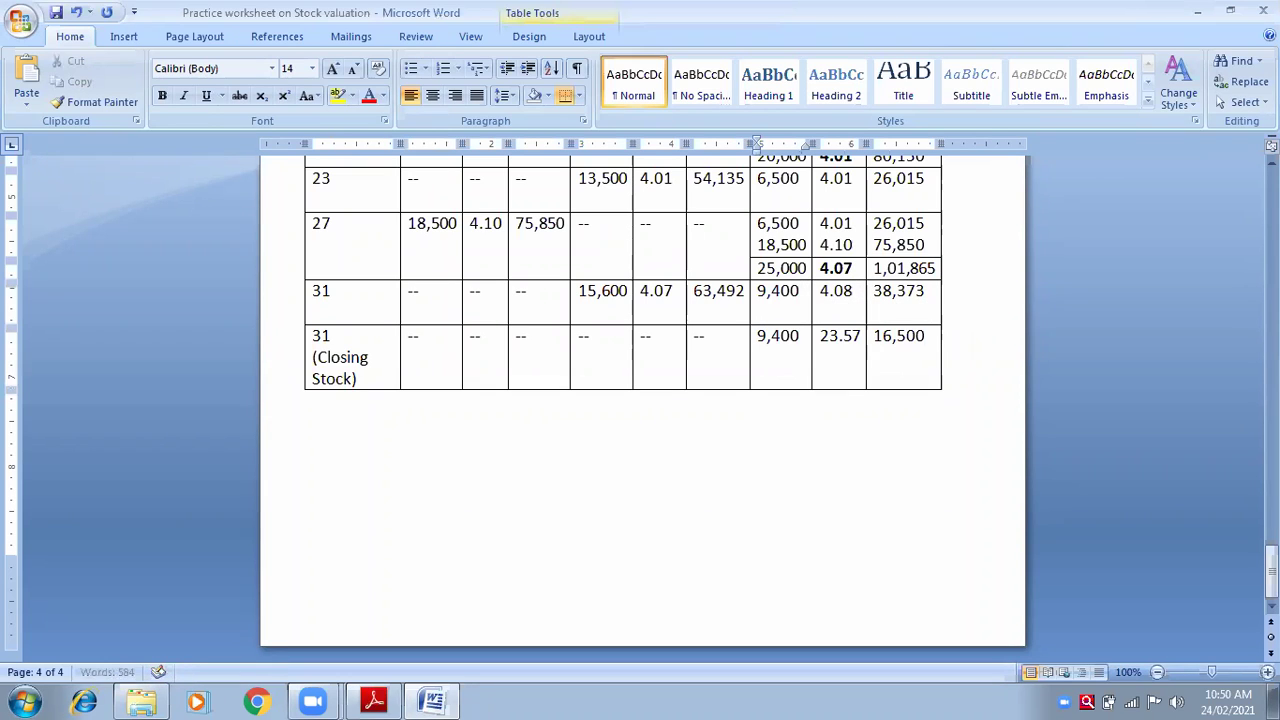
pyautogui.press('Tab')
pyautogui.write('4.0')
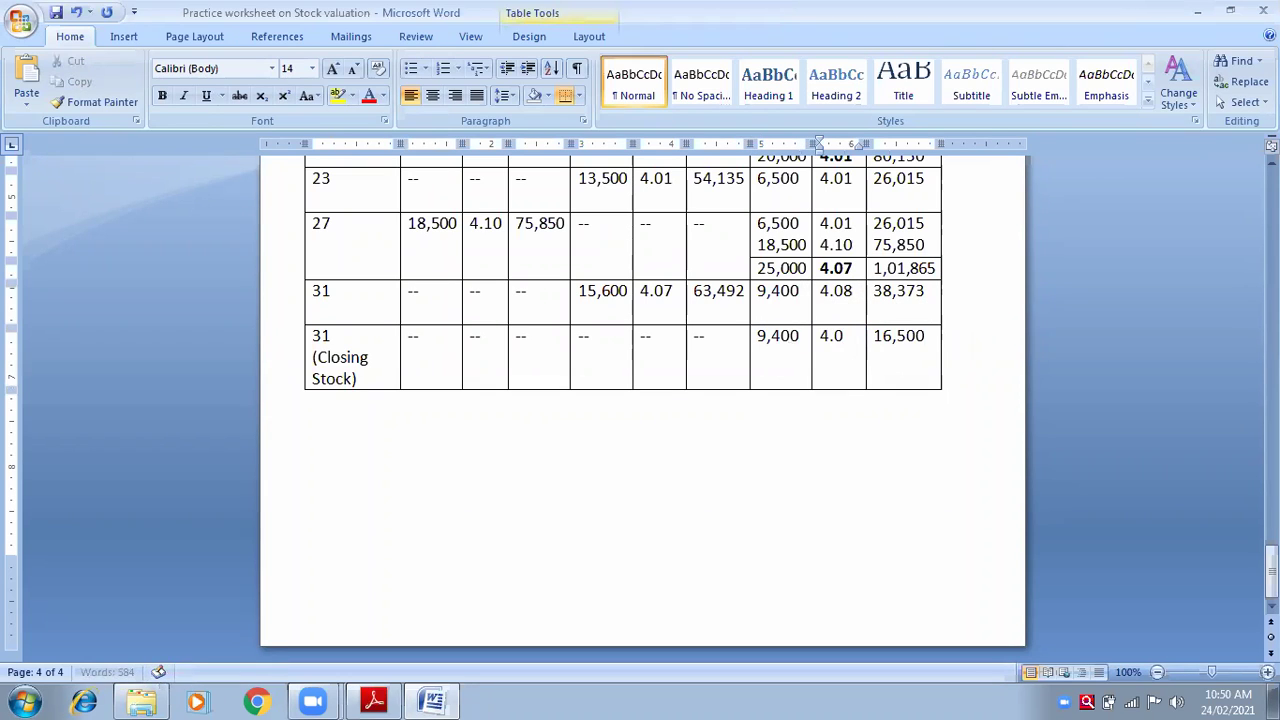
pyautogui.write('8')
pyautogui.press('Tab')
pyautogui.write('38,373')
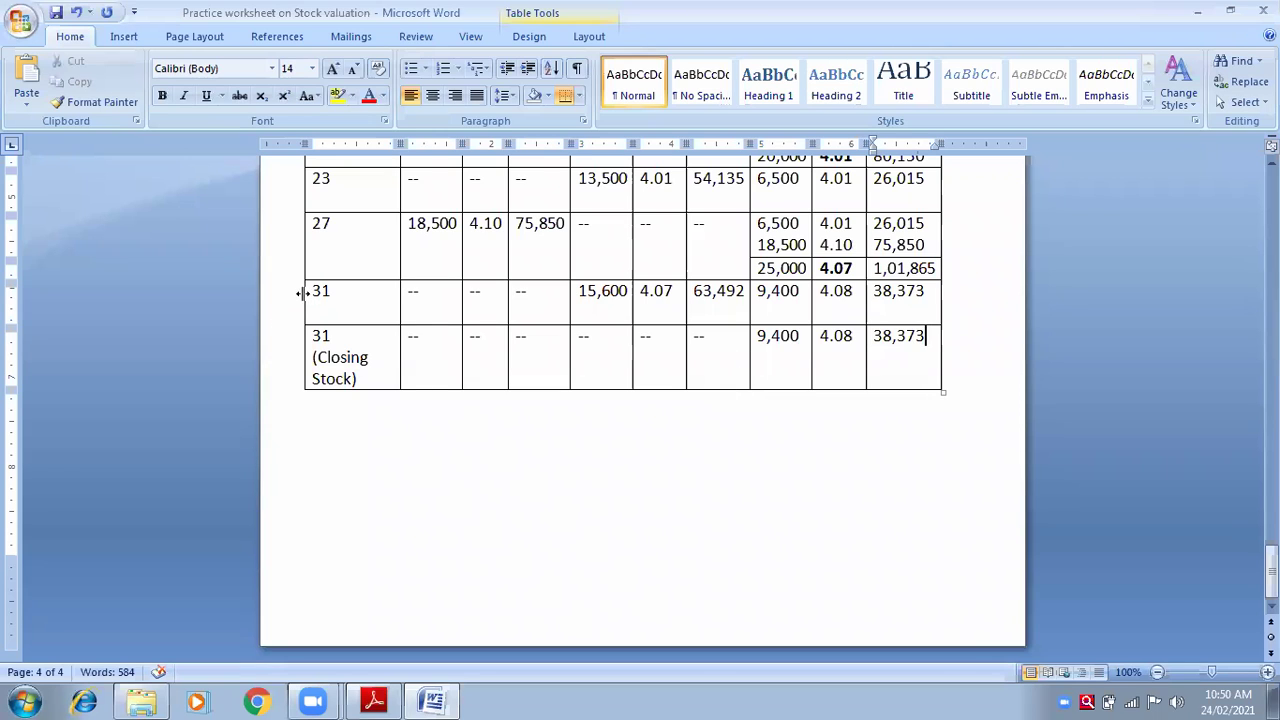
# Step: Widen the Date column outward so that "(Closing Stock)" fits on one line, and save the document
pyautogui.moveTo(297, 290); pyautogui.dragTo(277, 284)
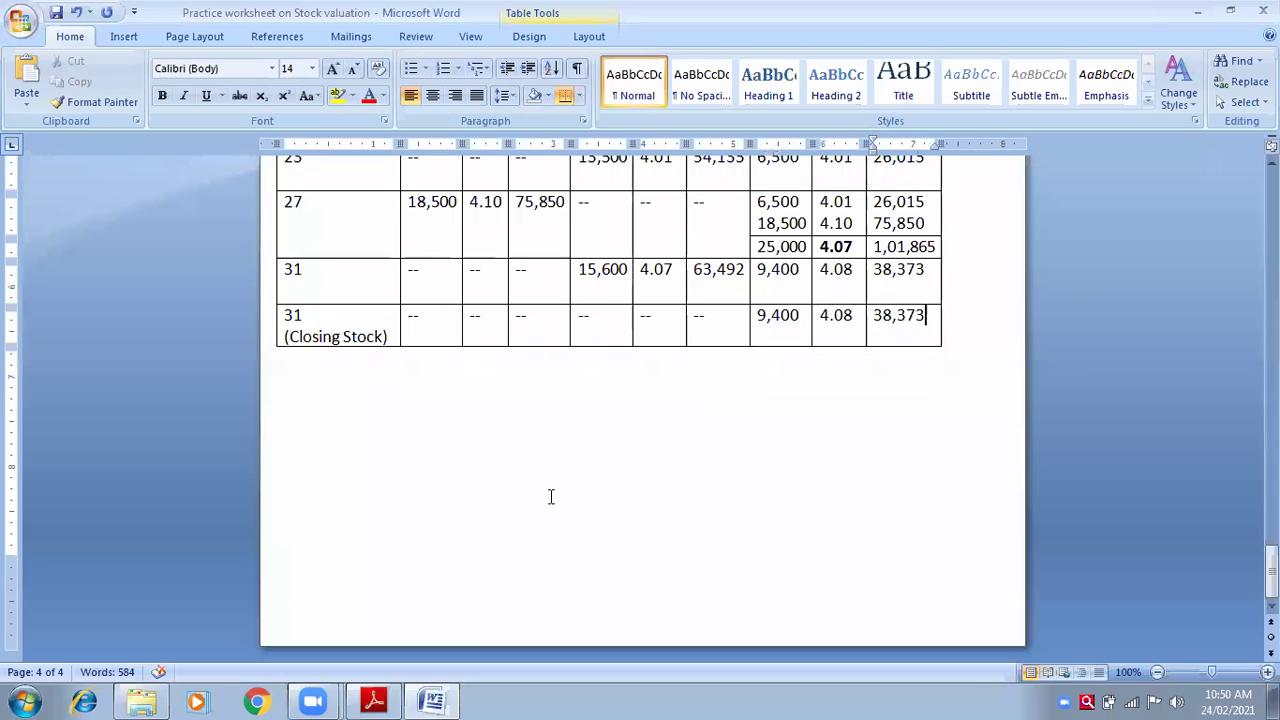
pyautogui.hotkey('ctrl', 's')
# Step: Review the completed Sum 6 weighted average ledger row by row, up to its heading and back down to the closing stock
pyautogui.press('Up')
pyautogui.press('Up')
pyautogui.press('Up')
pyautogui.press('Up')
pyautogui.press('Up')
pyautogui.scroll(5, 550, 497)
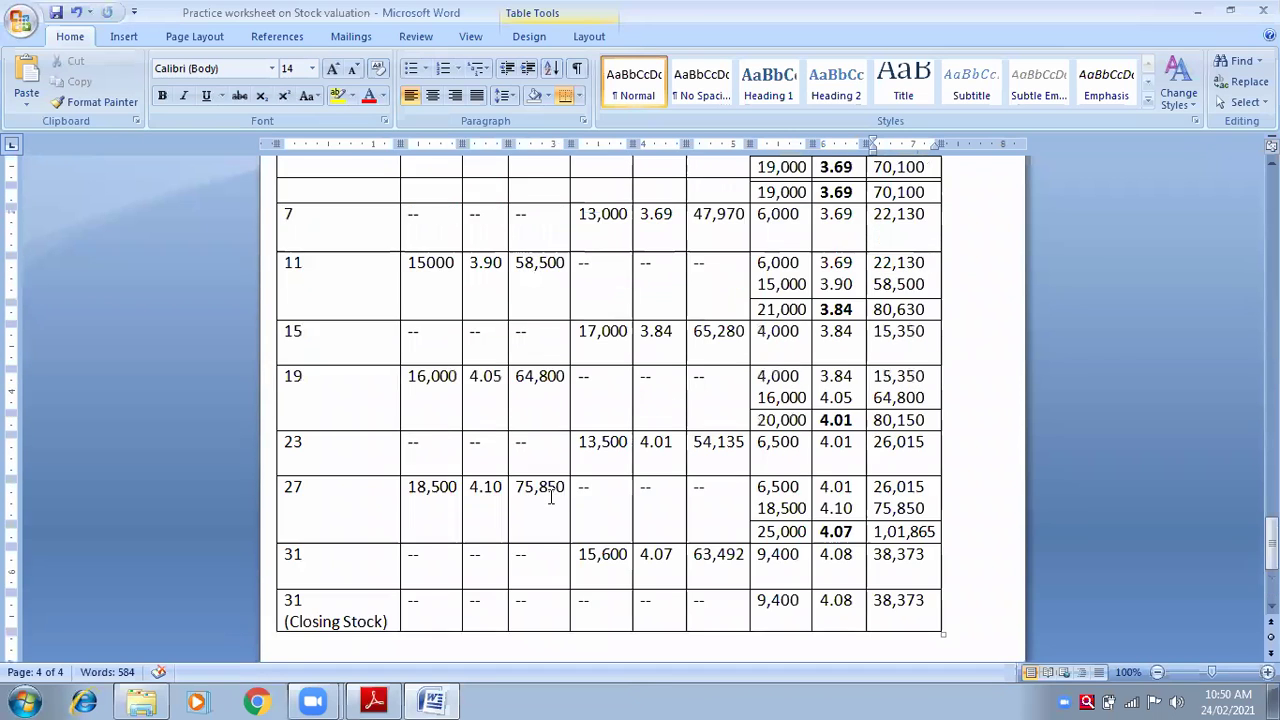
pyautogui.press('Up')
pyautogui.press('Up')
pyautogui.press('Up')
pyautogui.press('Up')
pyautogui.press('Up')
pyautogui.press('Up')
pyautogui.press('Up')
pyautogui.press('Up')
pyautogui.press('Up')
pyautogui.press('Up')
pyautogui.press('Up')
pyautogui.press('Up')
pyautogui.press('Up')
pyautogui.press('Up')
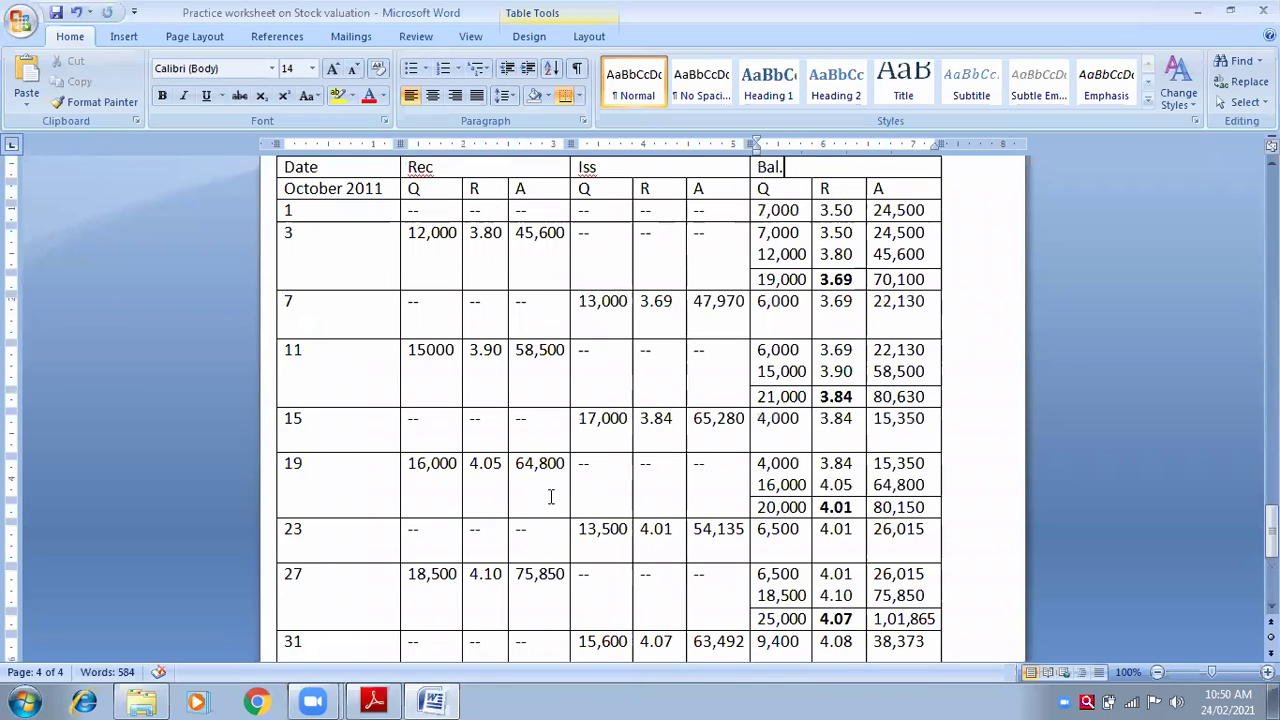
pyautogui.press('Up')
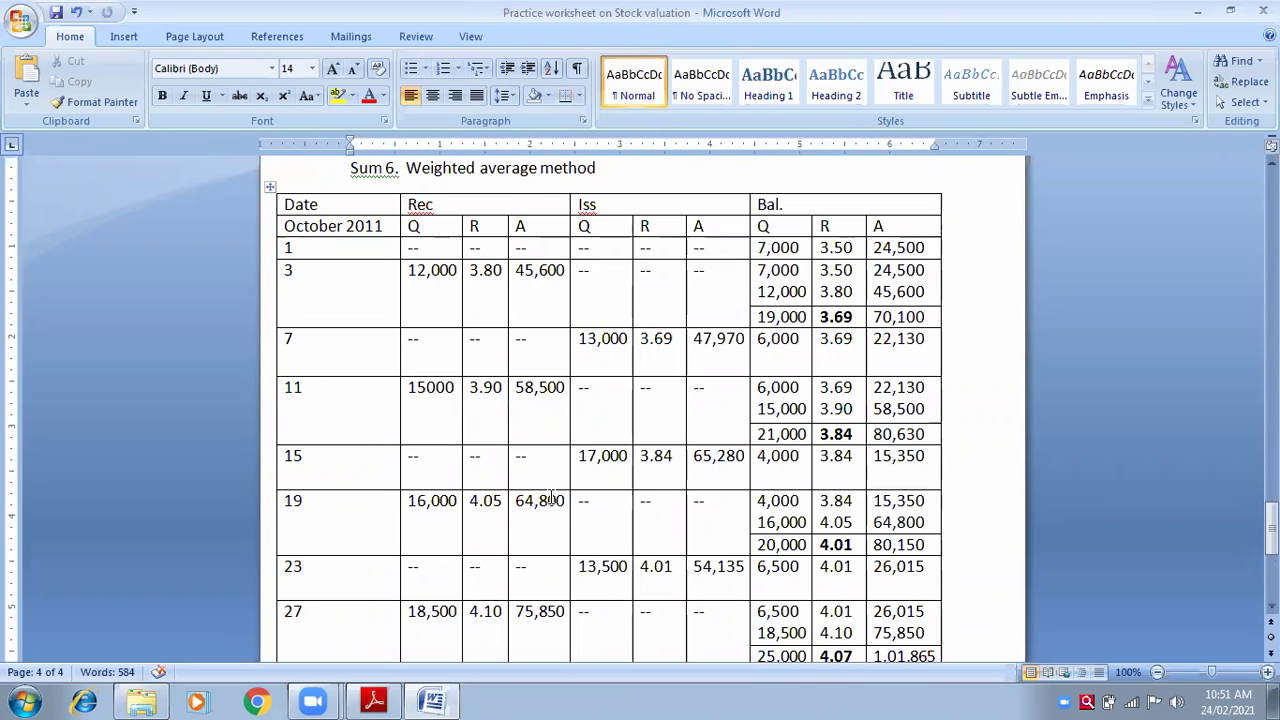
pyautogui.press('Down')
pyautogui.press('Down')
pyautogui.press('Down')
pyautogui.press('Down')
pyautogui.press('Down')
pyautogui.press('Down')
pyautogui.press('Down')
pyautogui.press('Down')
pyautogui.press('Down')
pyautogui.press('Down')
pyautogui.press('Down')
pyautogui.press('Down')
pyautogui.press('Down')
pyautogui.press('Down')
pyautogui.press('Down')
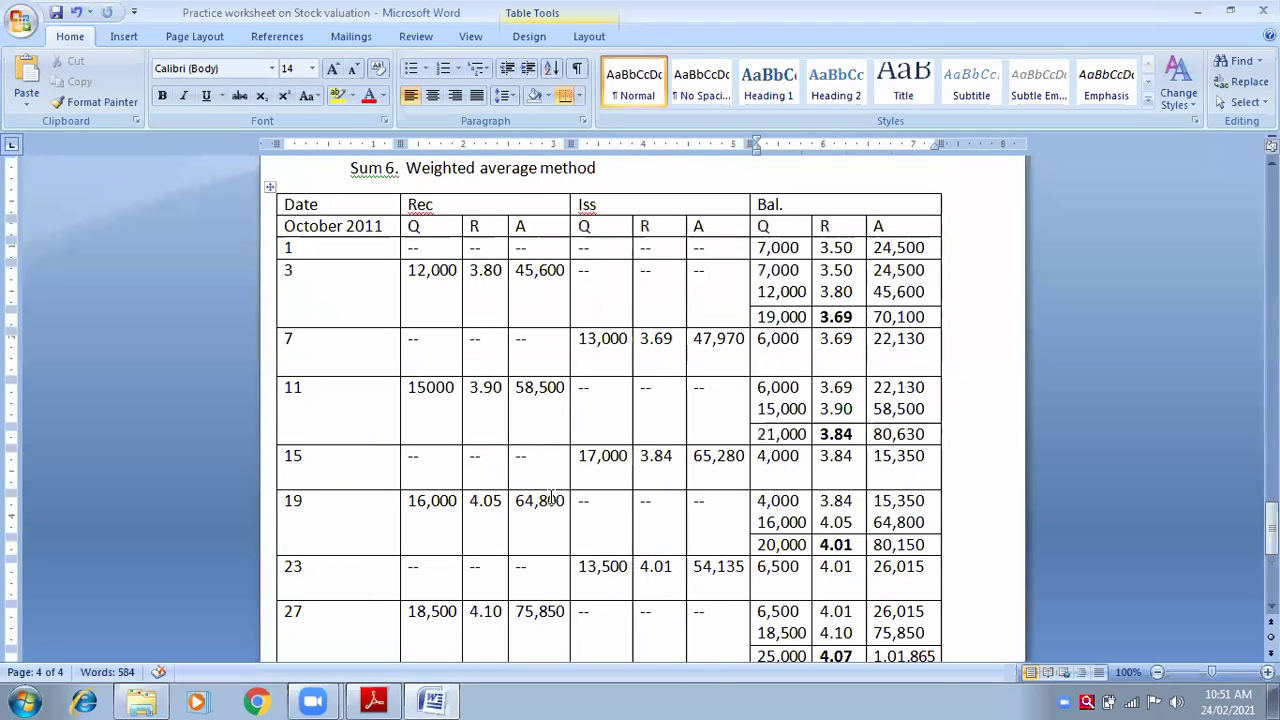
pyautogui.press('Down')
pyautogui.press('Down')
pyautogui.press('Down')
pyautogui.press('Down')
pyautogui.press('Down')
pyautogui.press('Down')
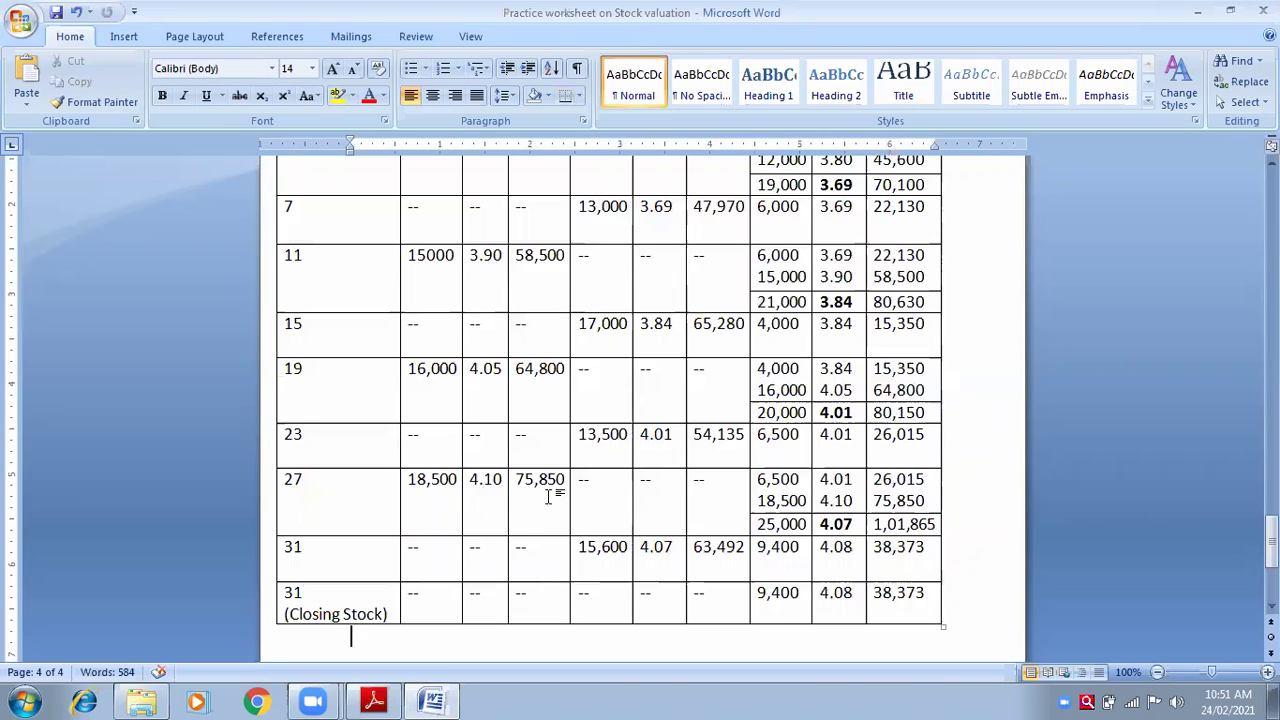
# Step: Switch to the problems PDF in Adobe Reader and reread stock valuation problems 5 and 6
pyautogui.hotkey('alt', 'Tab')
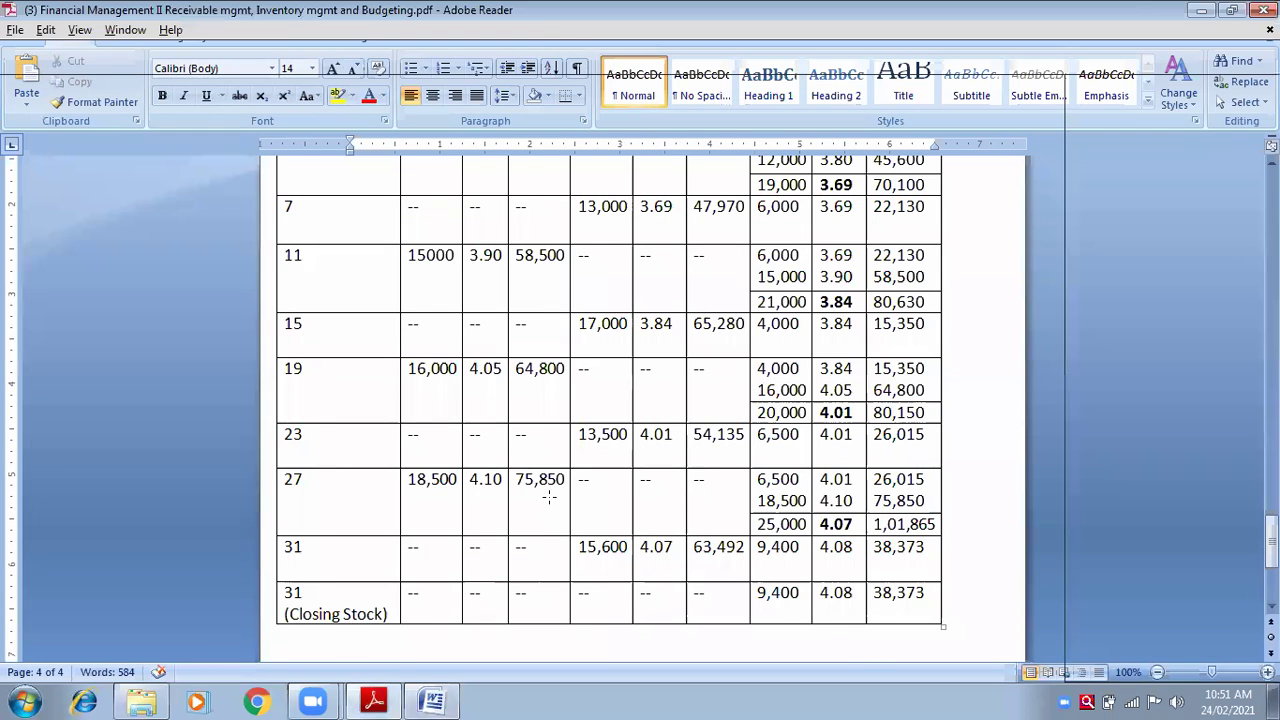
pyautogui.scroll(3, 548, 498)
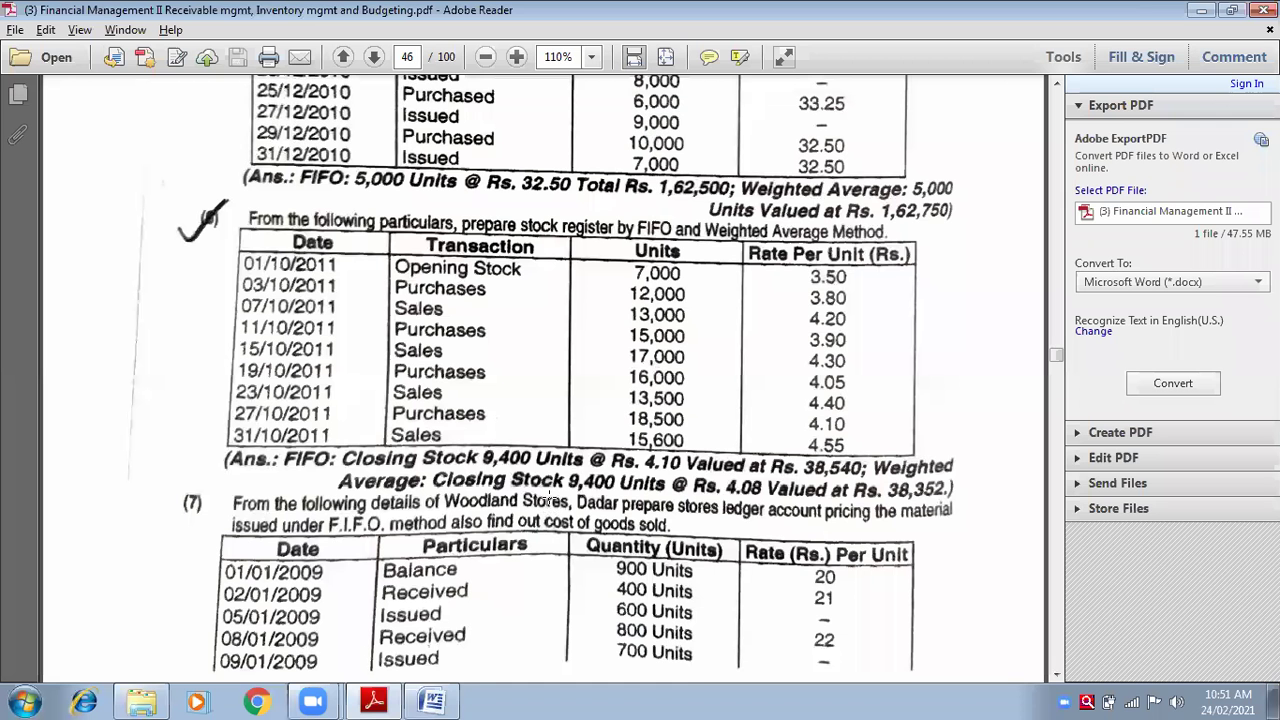
pyautogui.scroll(4, 548, 497)
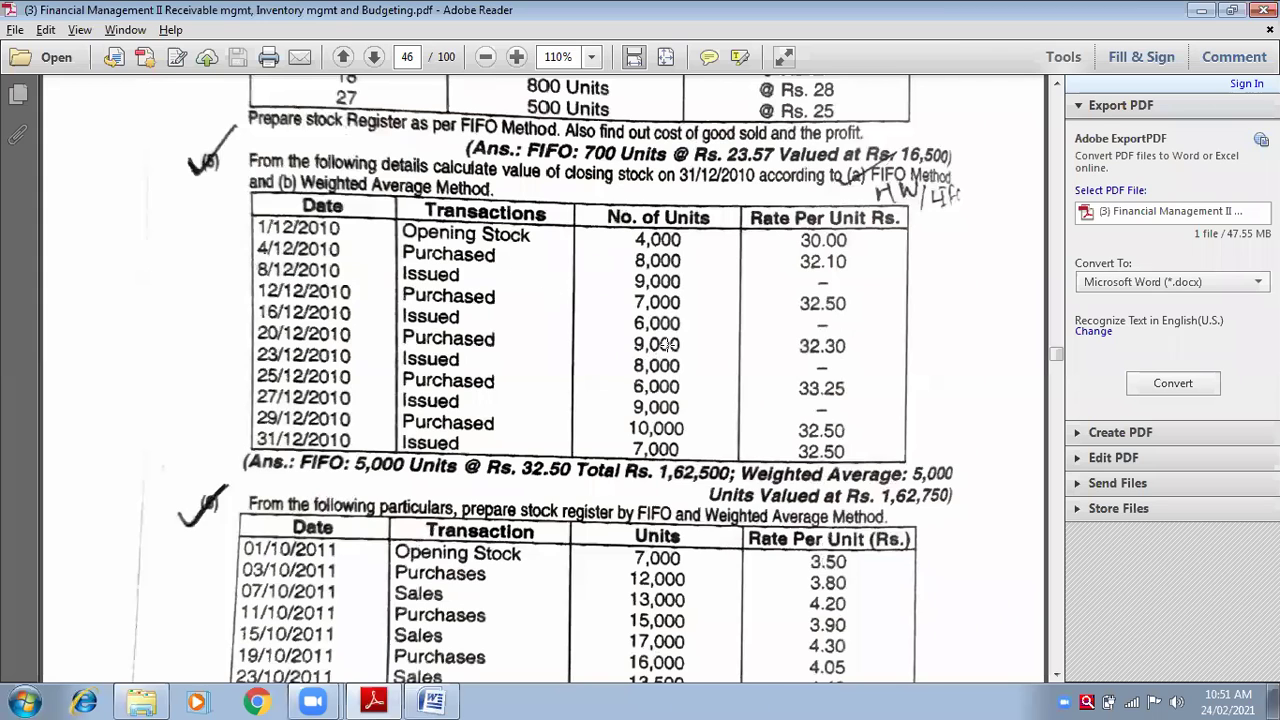
pyautogui.scroll(-3, 511, 563)
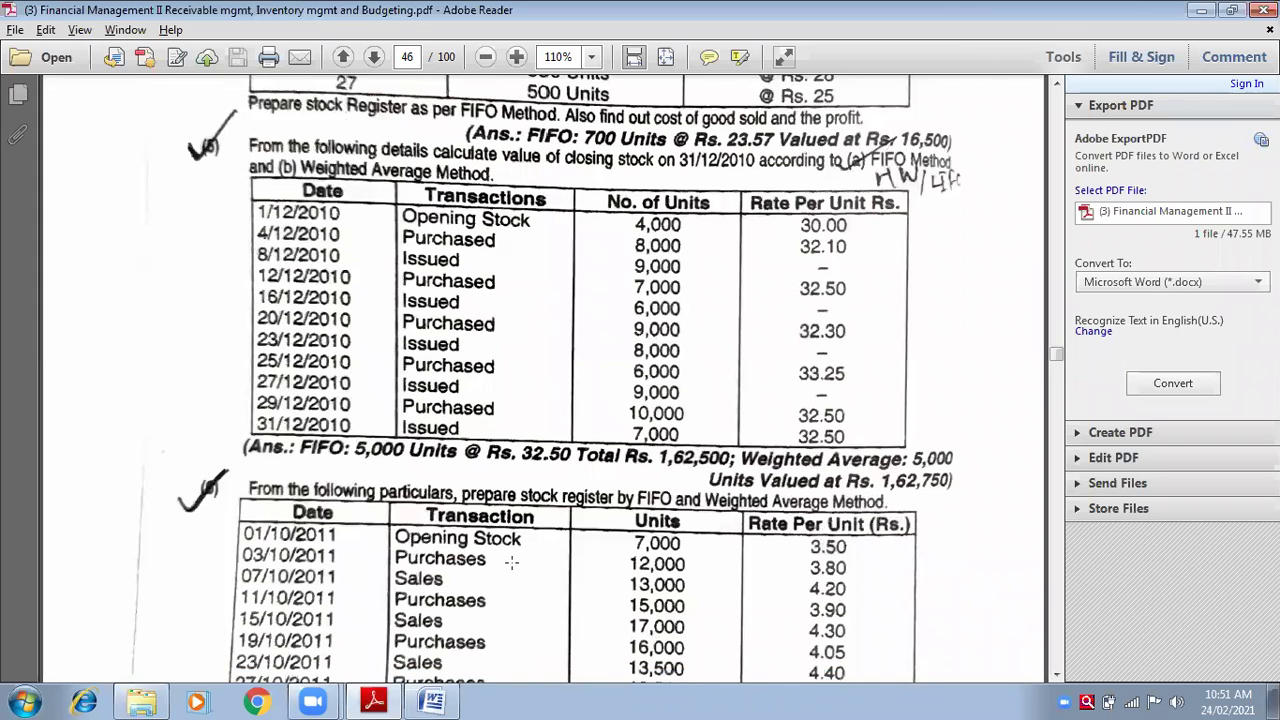
pyautogui.scroll(-1, 511, 563)
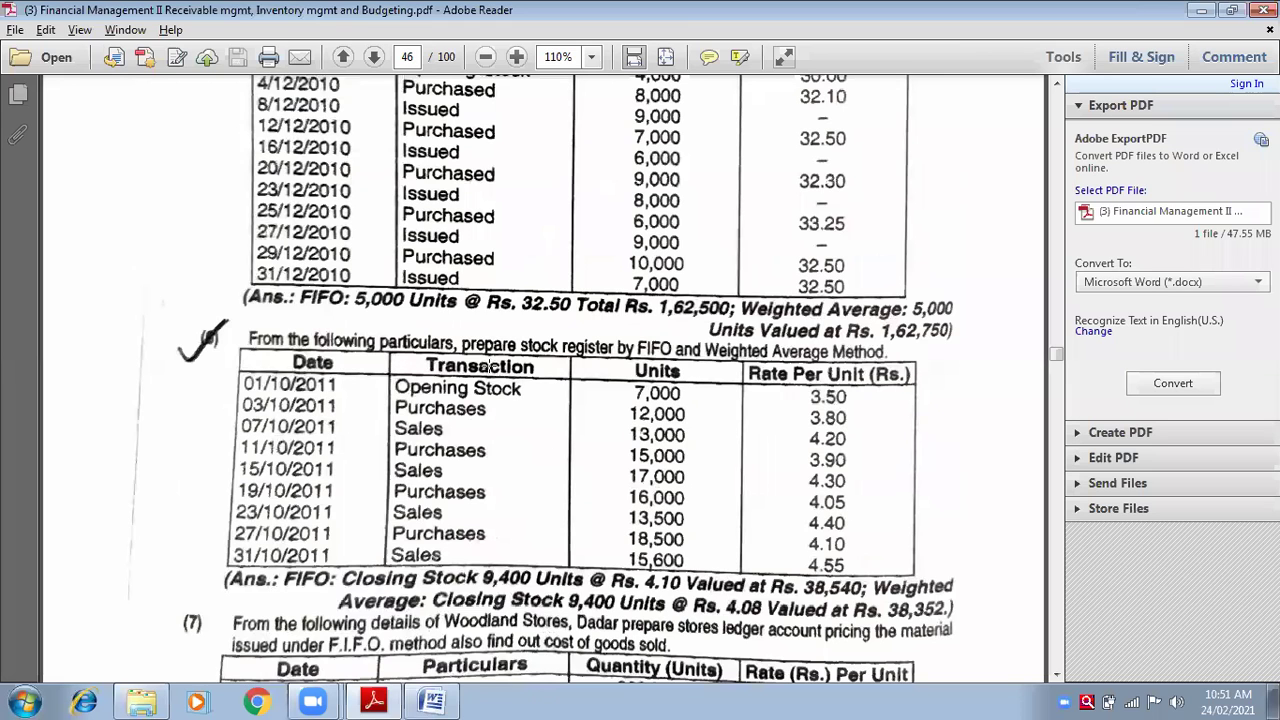
pyautogui.scroll(5, 557, 376)
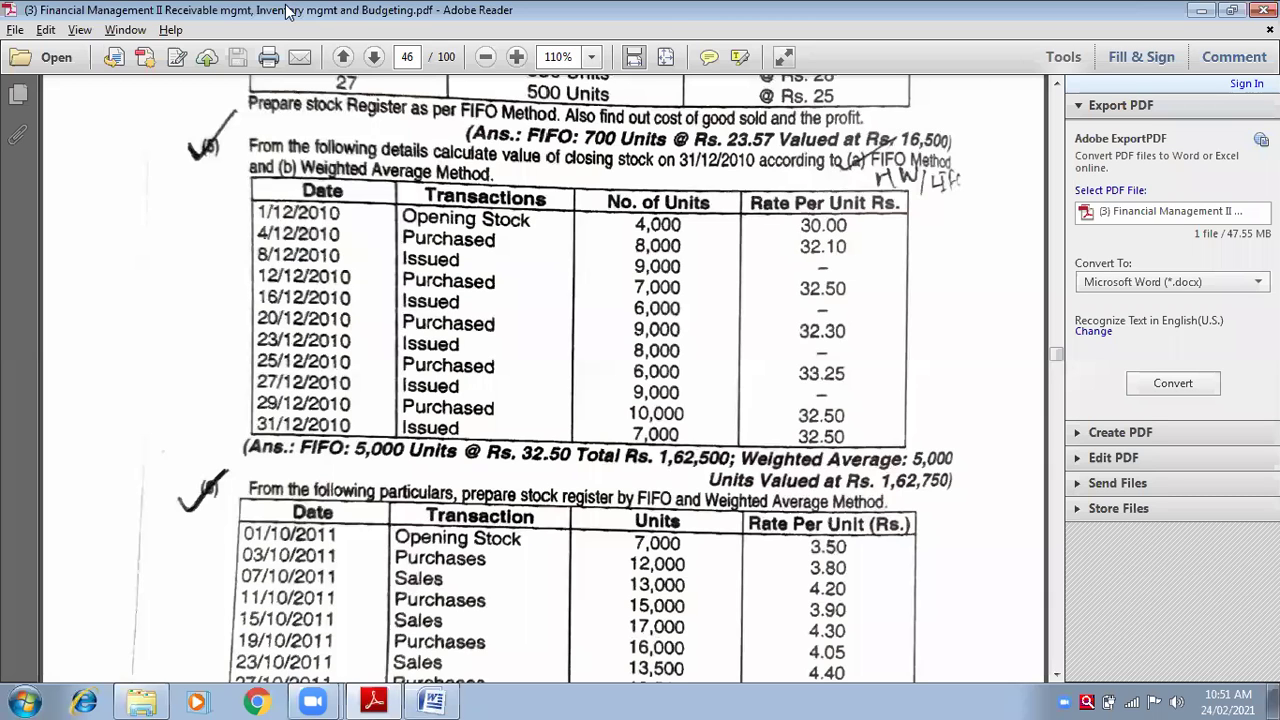
pyautogui.scroll(-5, 288, 10)
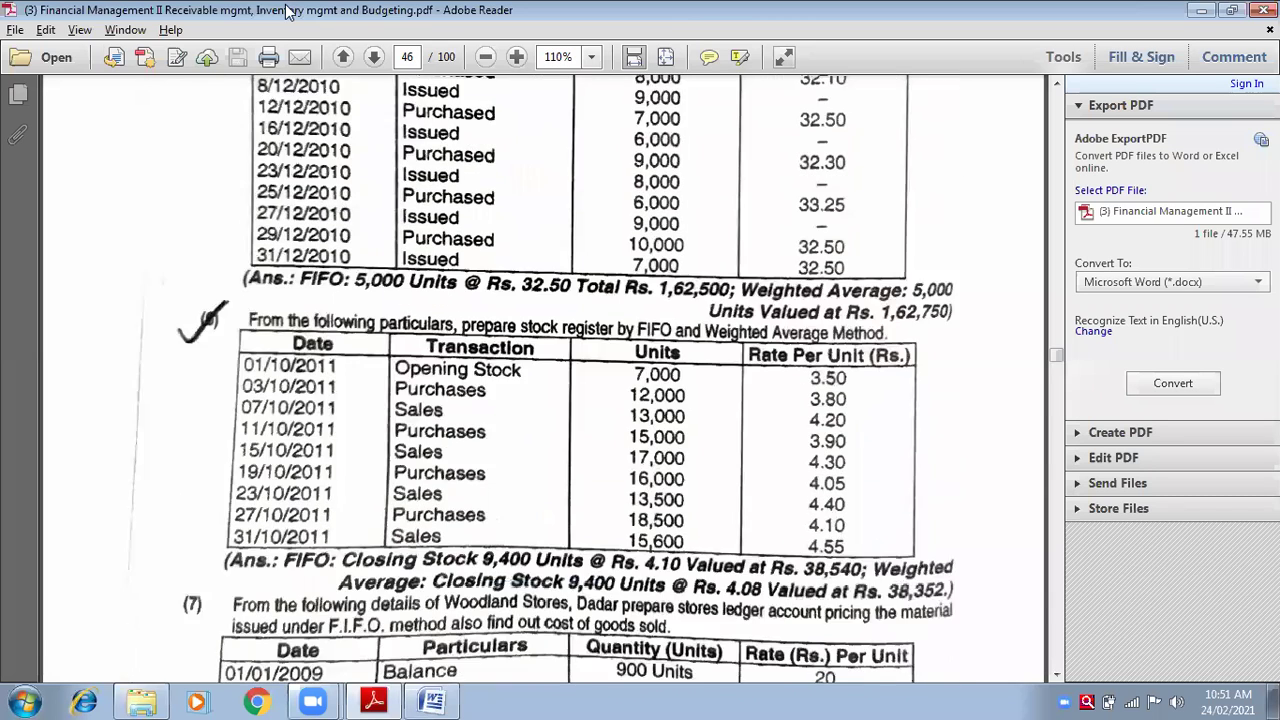
# Step: Read through the remaining stock valuation problems 7 and 8 in the PDF and return to problems 5 and 6
pyautogui.scroll(-3, 288, 10)
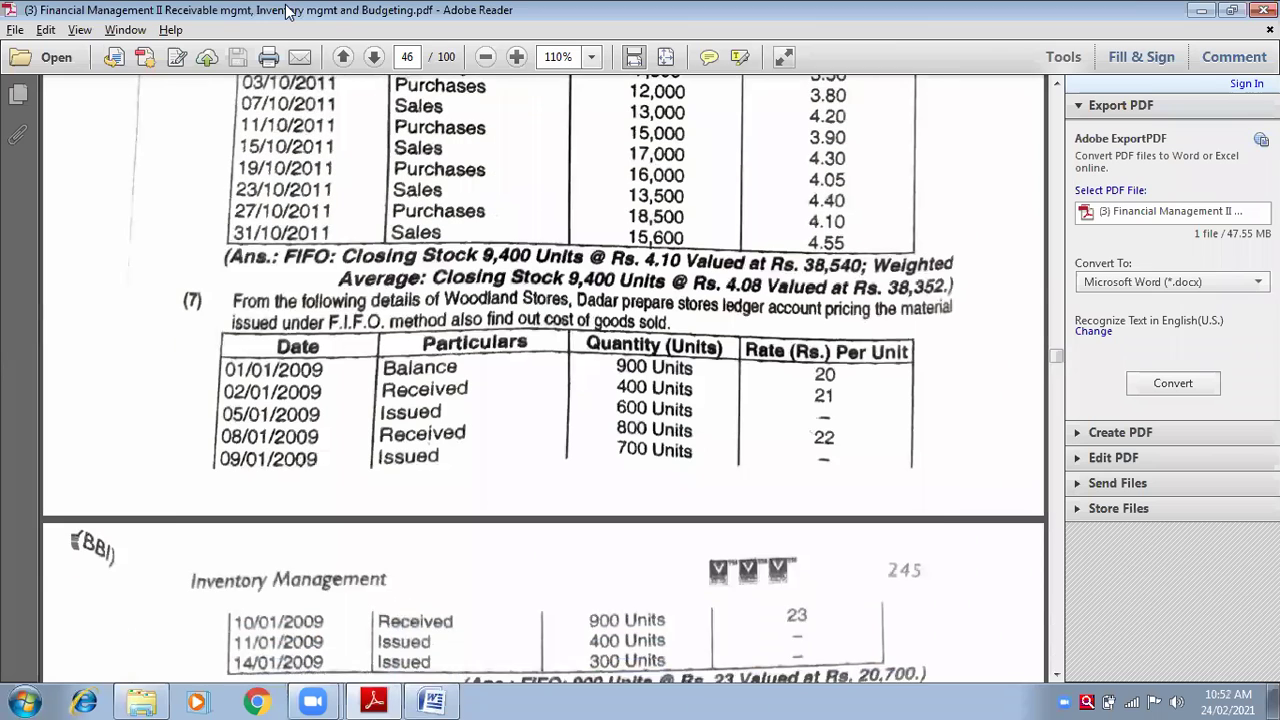
pyautogui.scroll(-2, 288, 10)
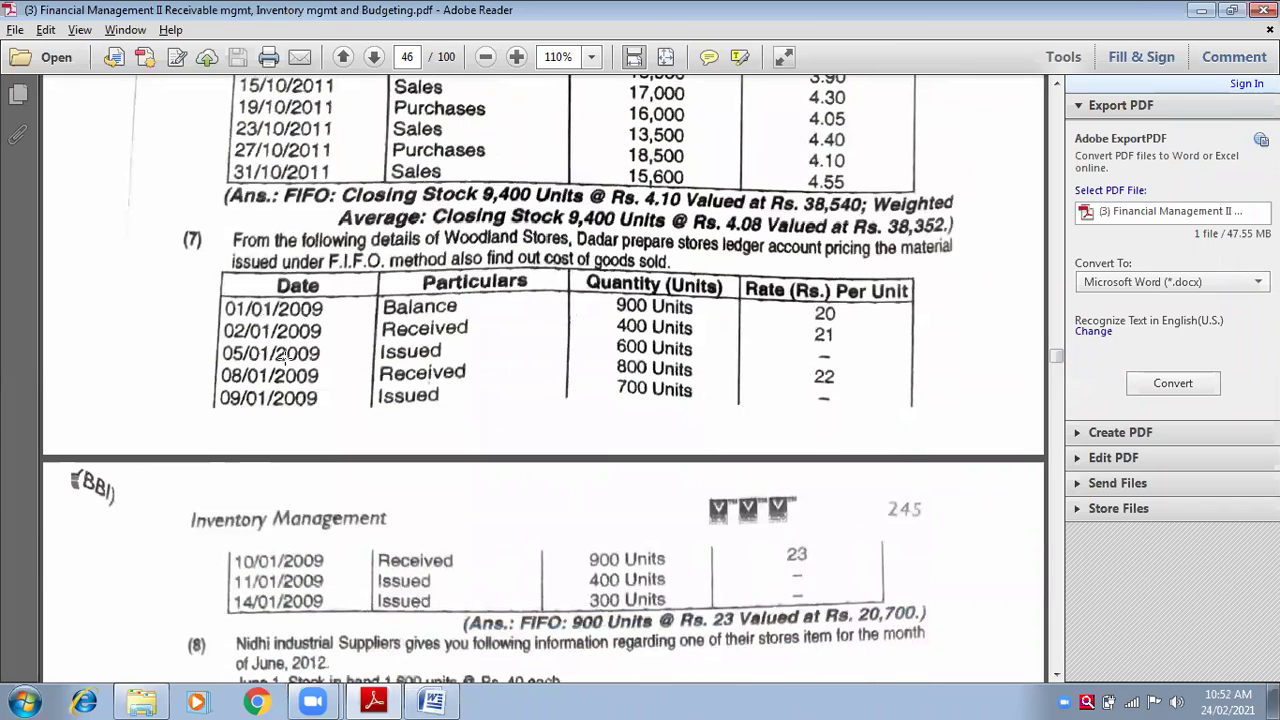
pyautogui.scroll(-1, 392, 302)
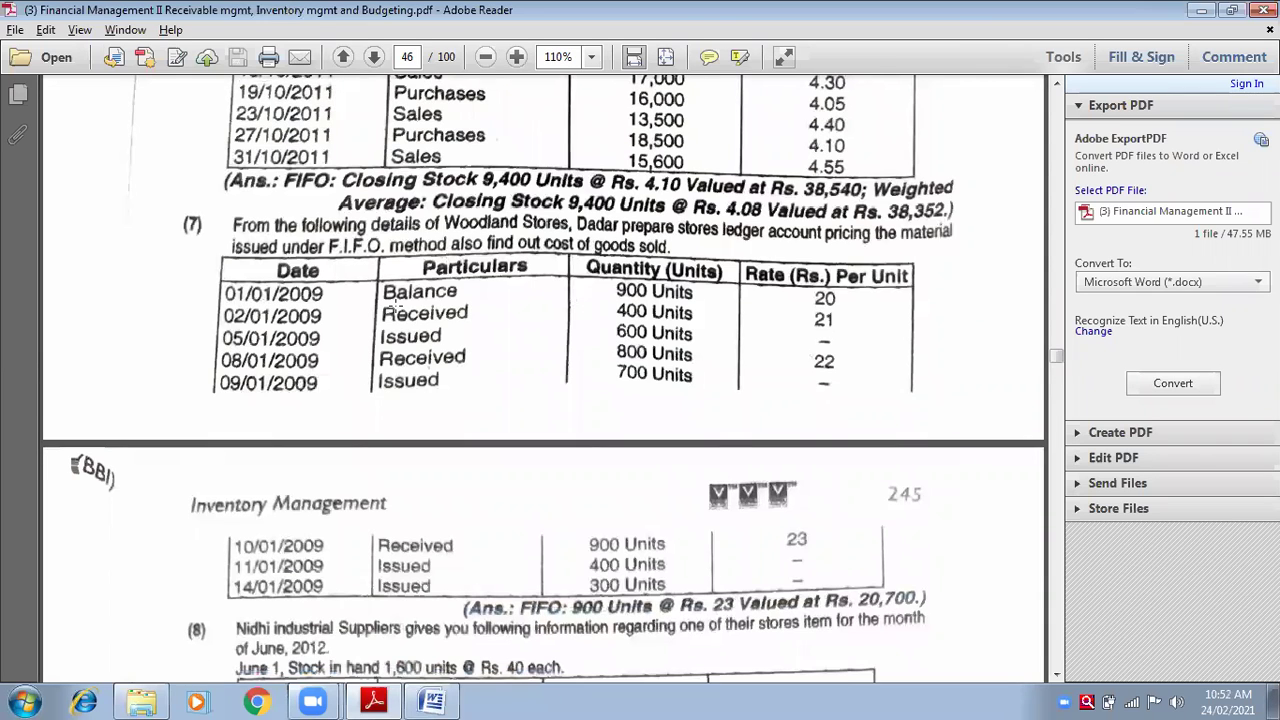
pyautogui.scroll(-6, 391, 307)
pyautogui.scroll(-2, 393, 305)
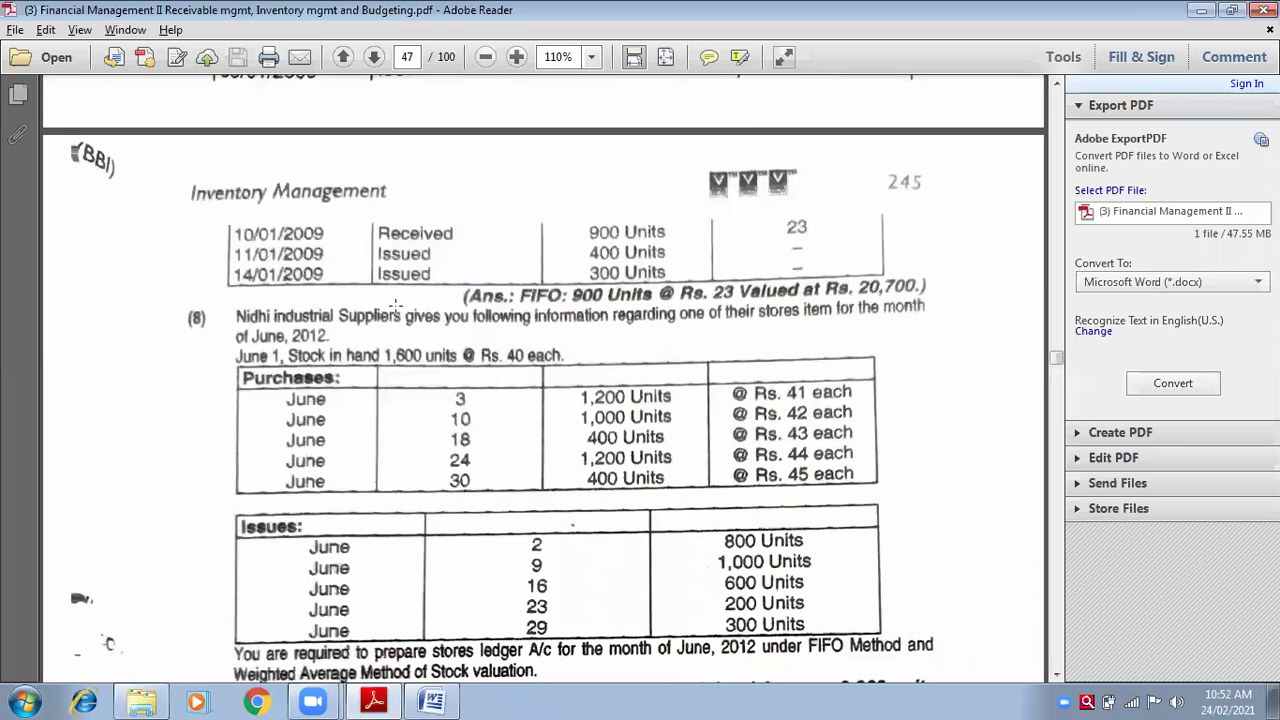
pyautogui.scroll(1, 395, 305)
pyautogui.scroll(-2, 393, 308)
pyautogui.scroll(-1, 396, 309)
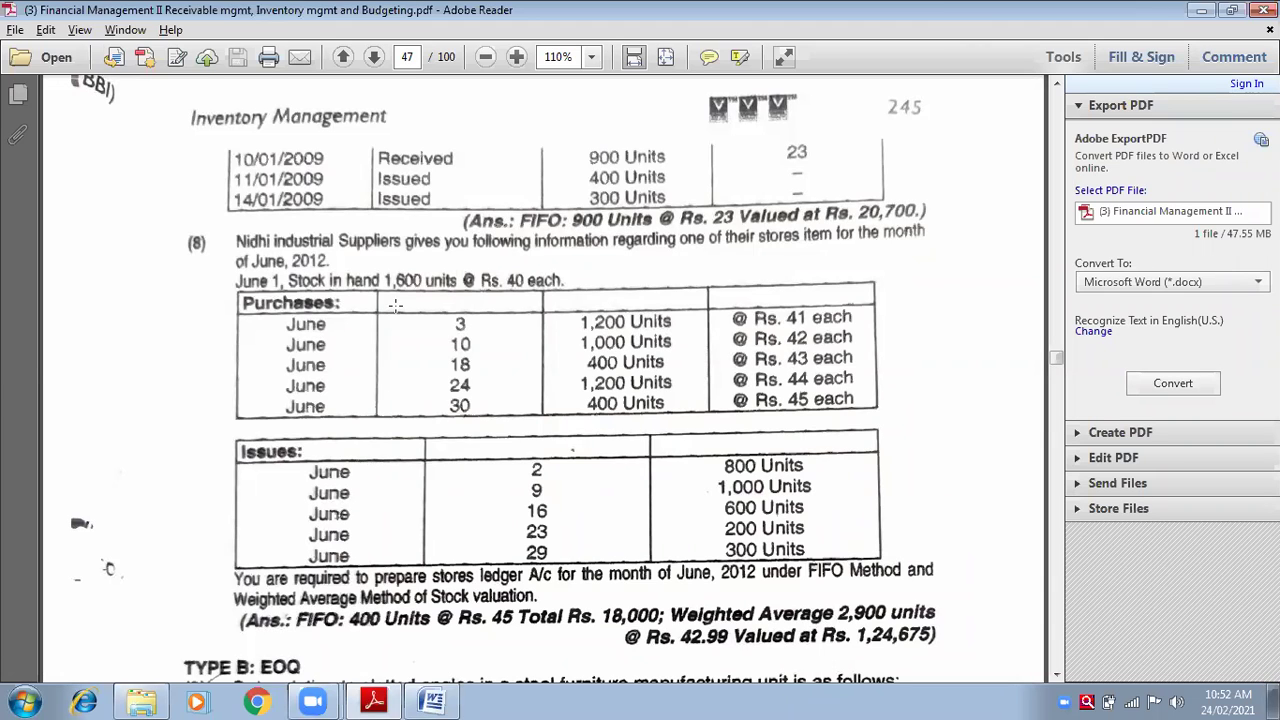
pyautogui.scroll(3, 395, 305)
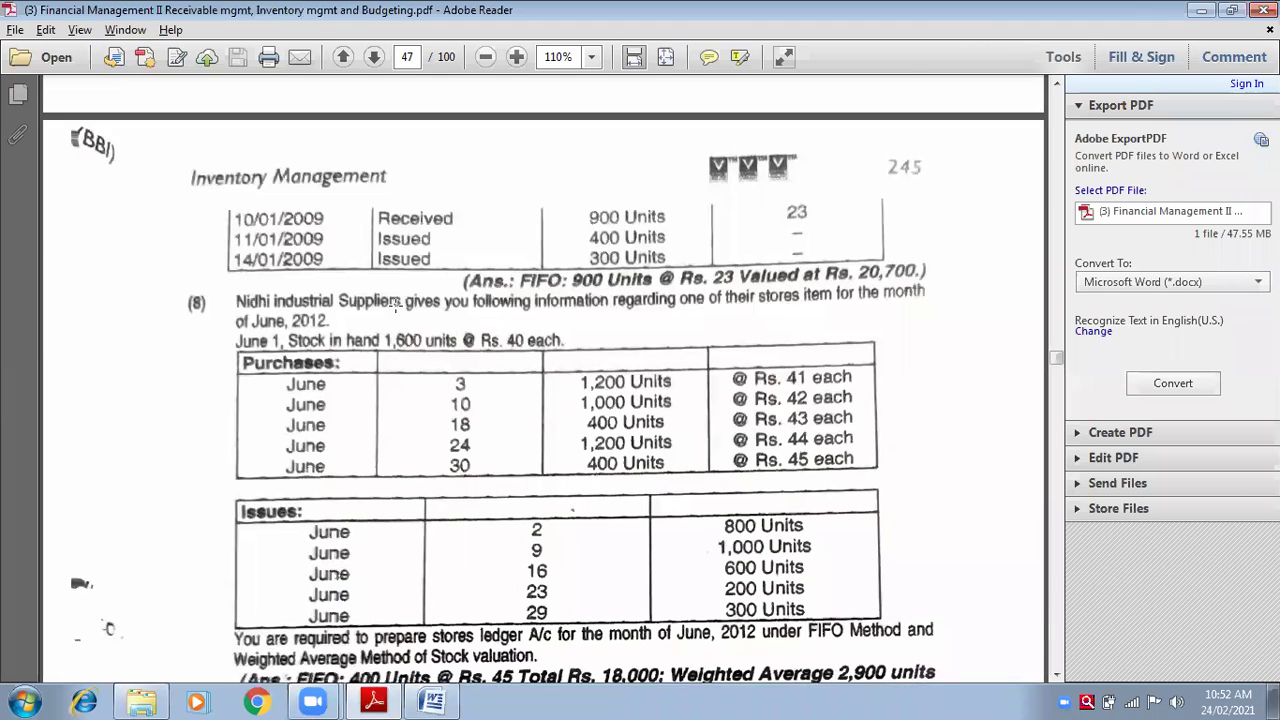
pyautogui.scroll(3, 395, 305)
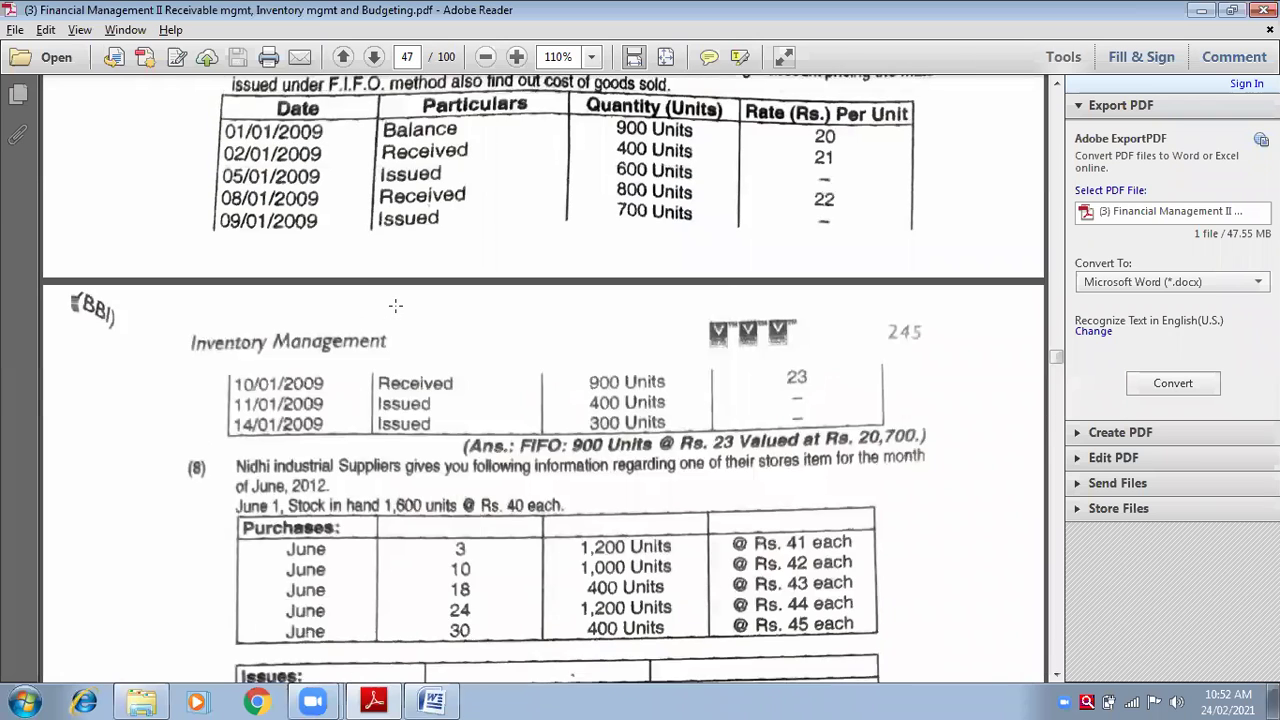
pyautogui.scroll(3, 395, 305)
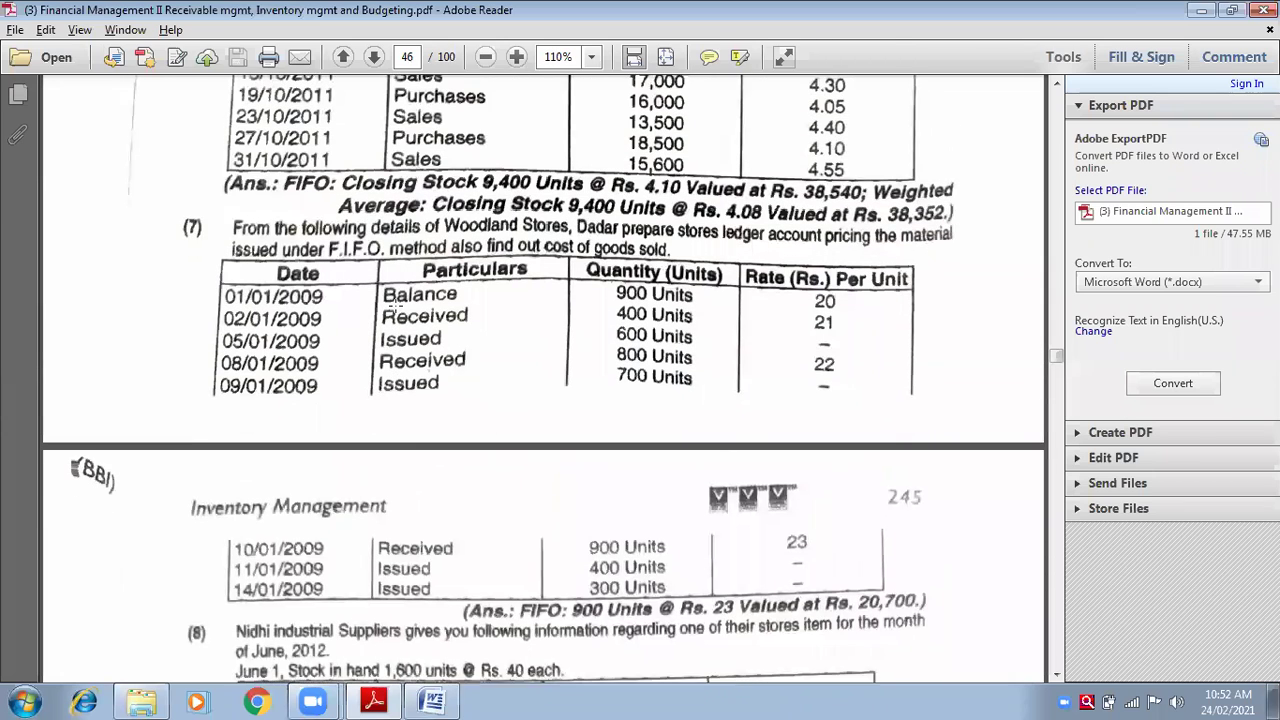
pyautogui.scroll(2, 395, 305)
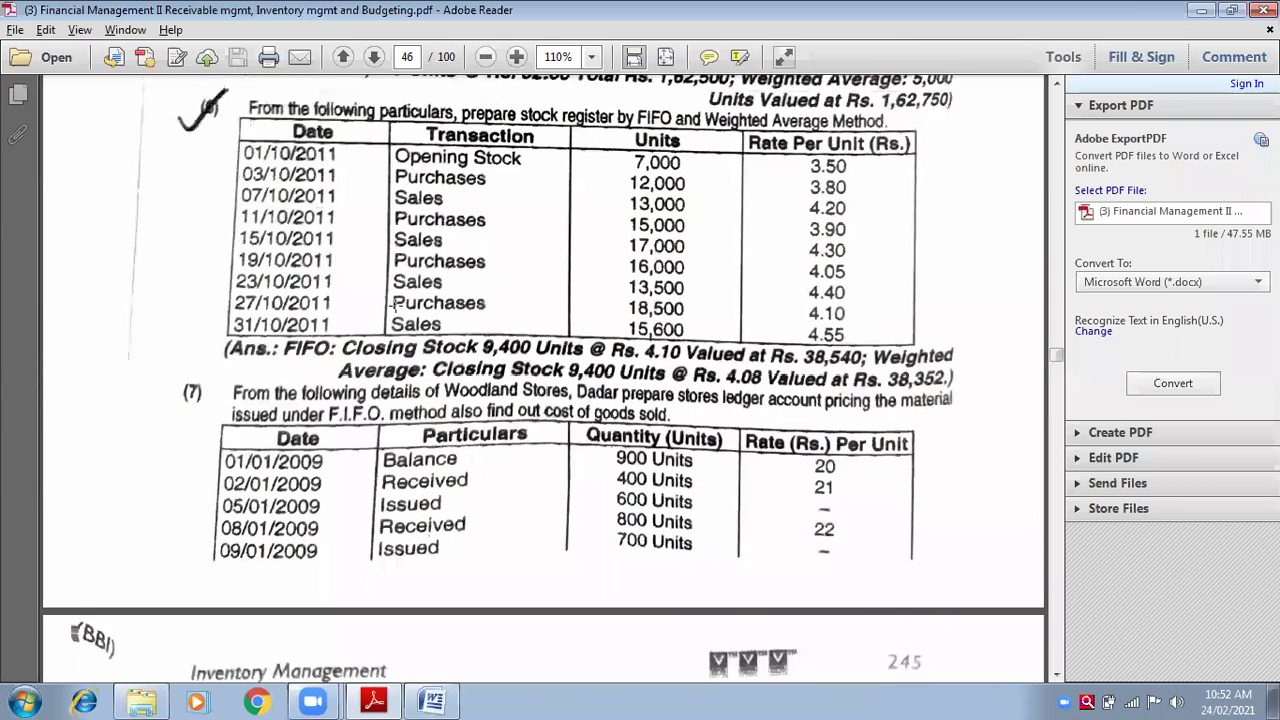
pyautogui.scroll(5, 395, 305)
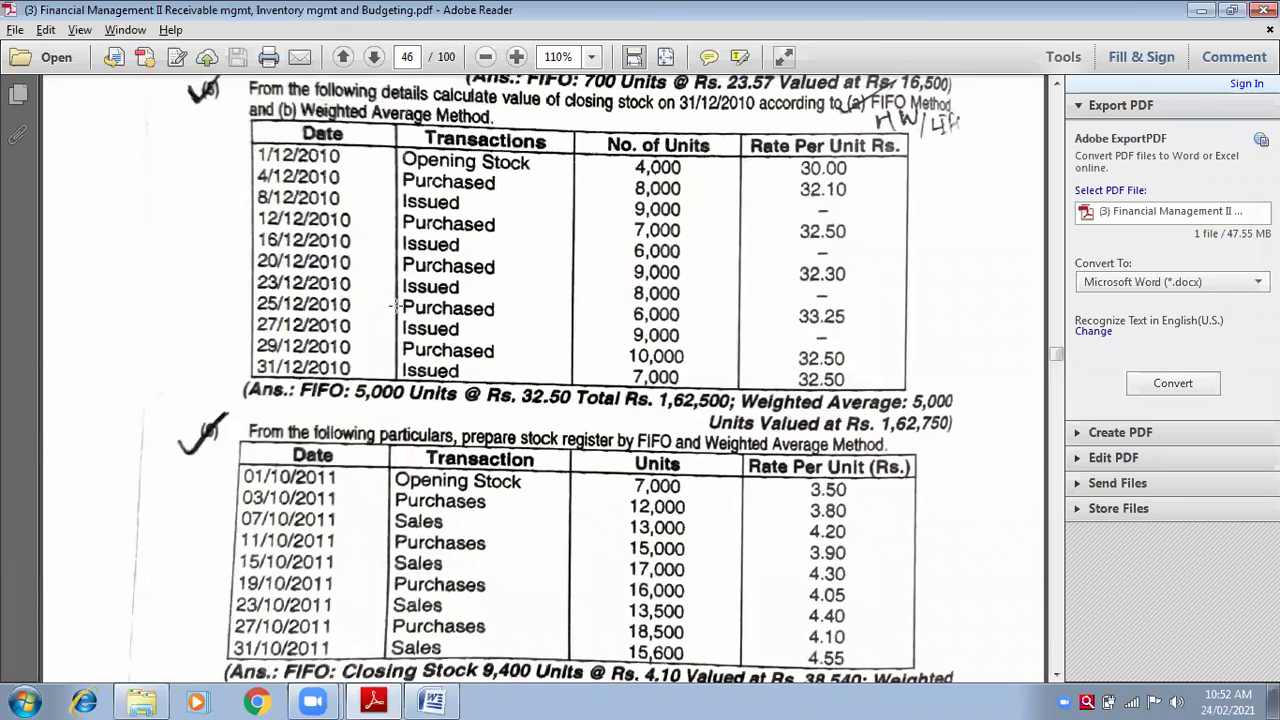
pyautogui.scroll(1, 395, 305)
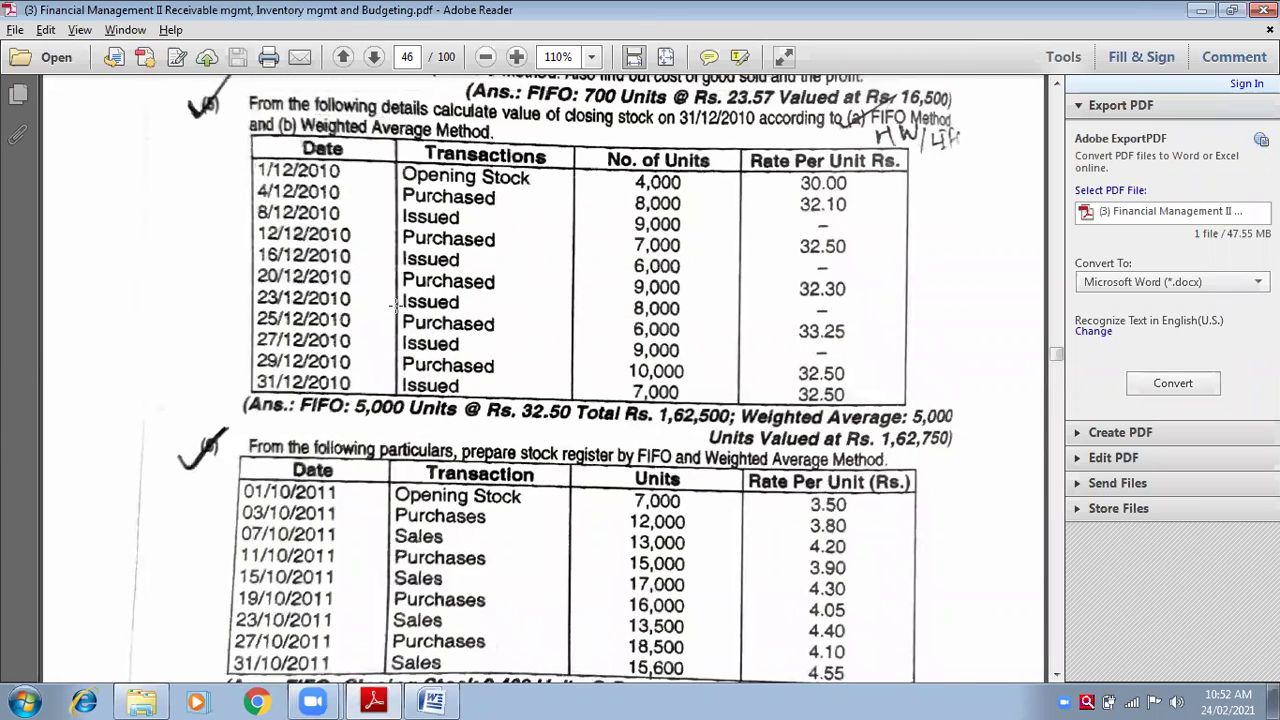